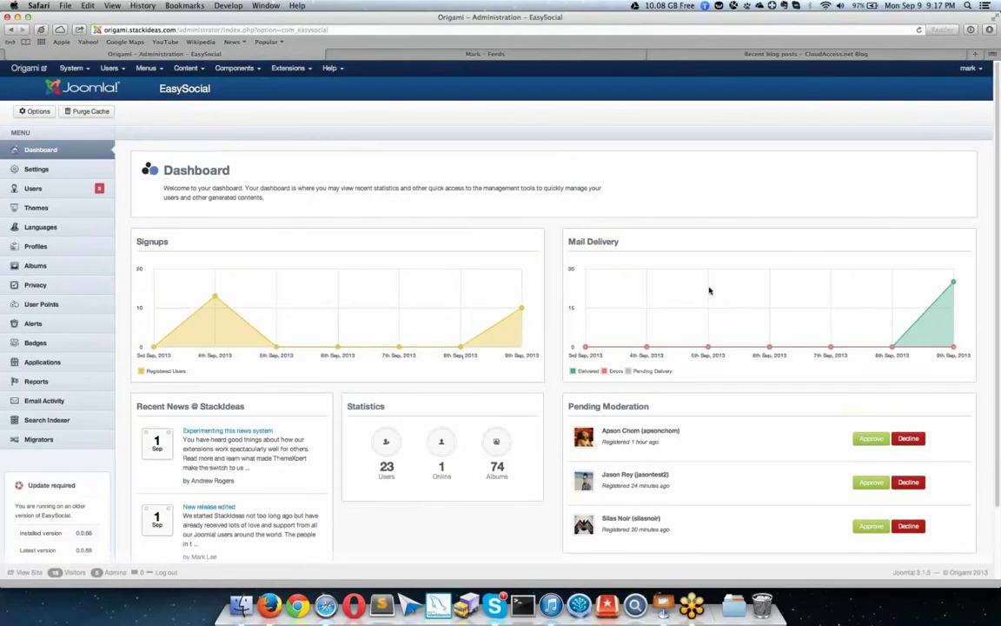
Step: Approve one pending user registration from Pending Moderation, sending the confirmation email
{"action": "scroll", "coordinate": [714, 297], "scroll_direction": "down", "scroll_amount": 3}
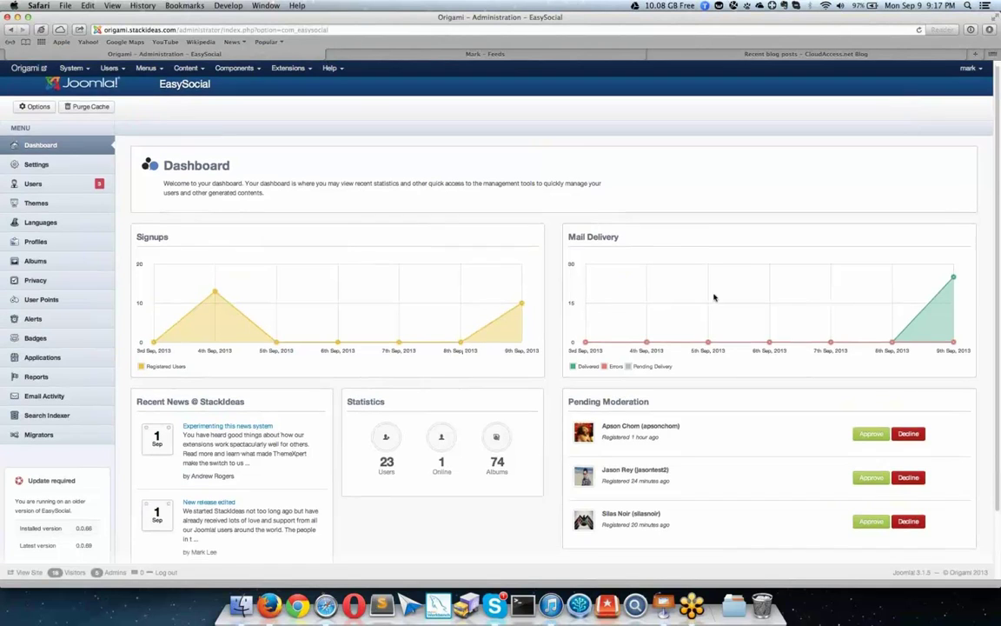
{"action": "left_click", "coordinate": [870, 401]}
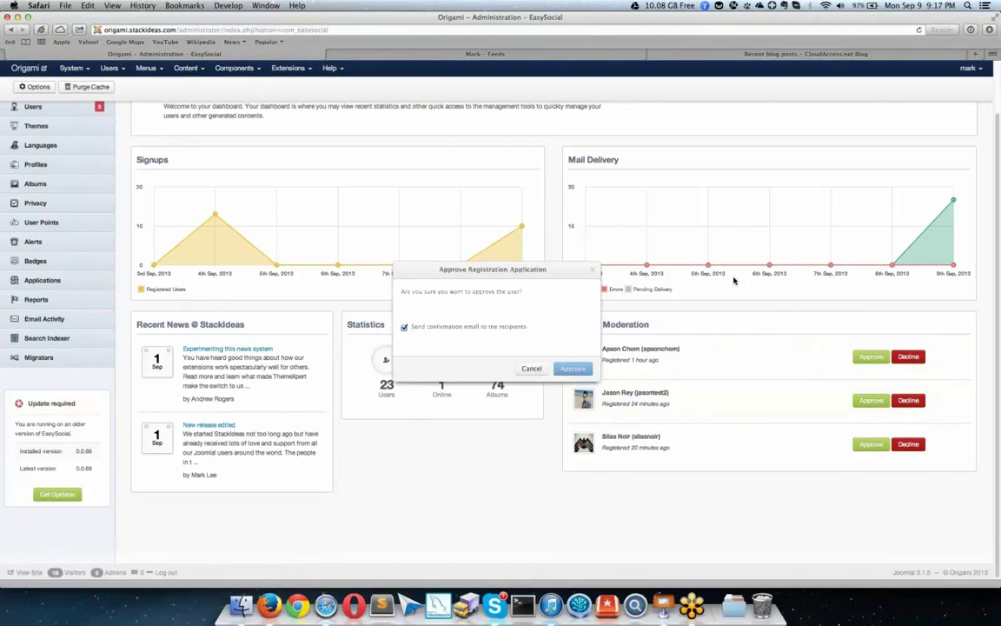
{"action": "left_click", "coordinate": [573, 370]}
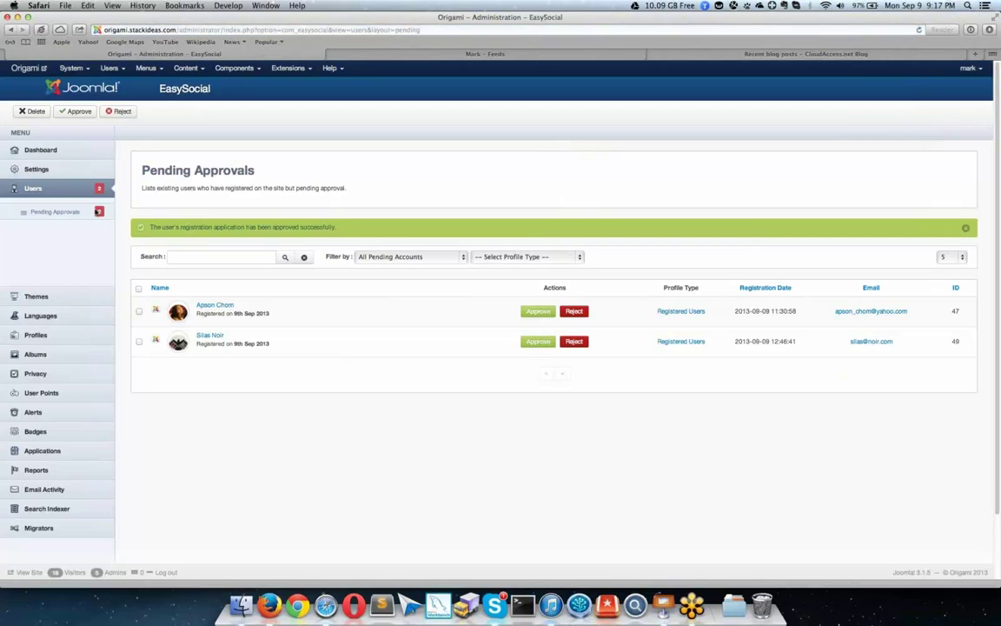
{"action": "left_click", "coordinate": [45, 161]}
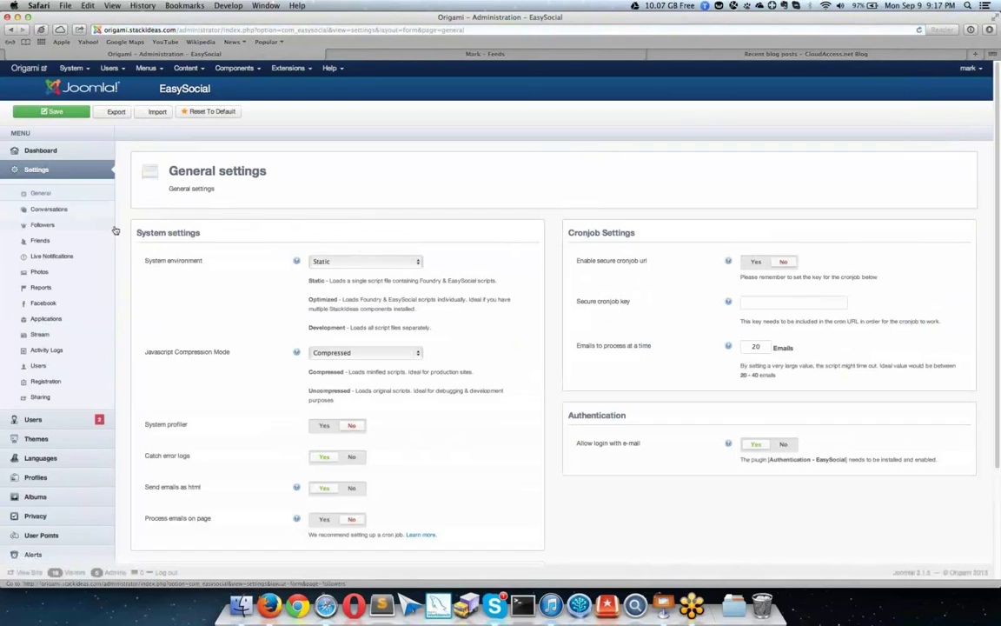
Step: Browse the General settings, then look over the Facebook and Registration settings pages
{"action": "scroll", "coordinate": [116, 230], "scroll_direction": "down", "scroll_amount": 5}
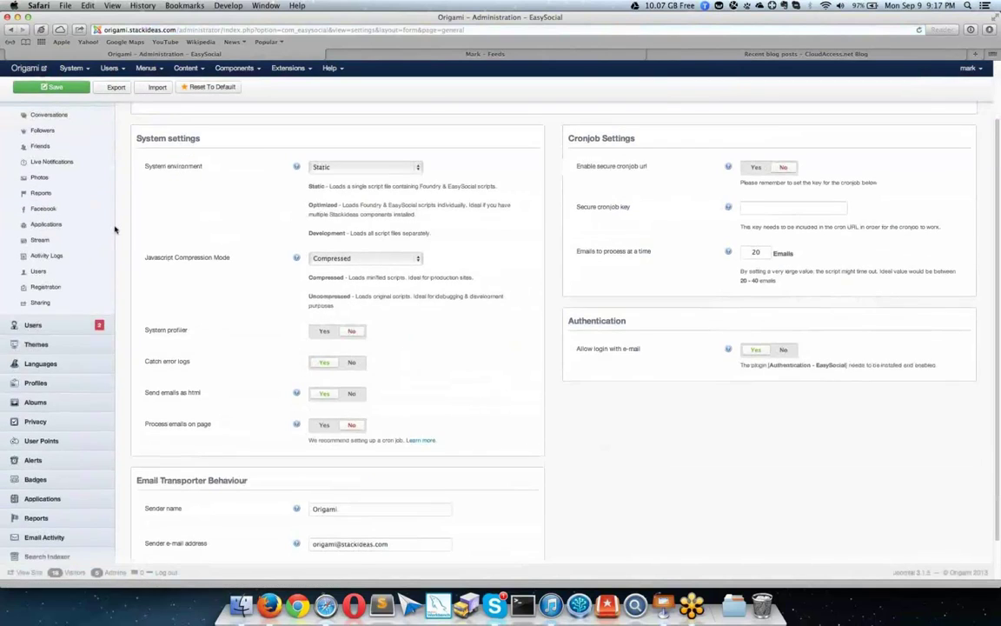
{"action": "scroll", "coordinate": [116, 231], "scroll_direction": "up", "scroll_amount": 5}
{"action": "scroll", "coordinate": [116, 227], "scroll_direction": "down", "scroll_amount": 5}
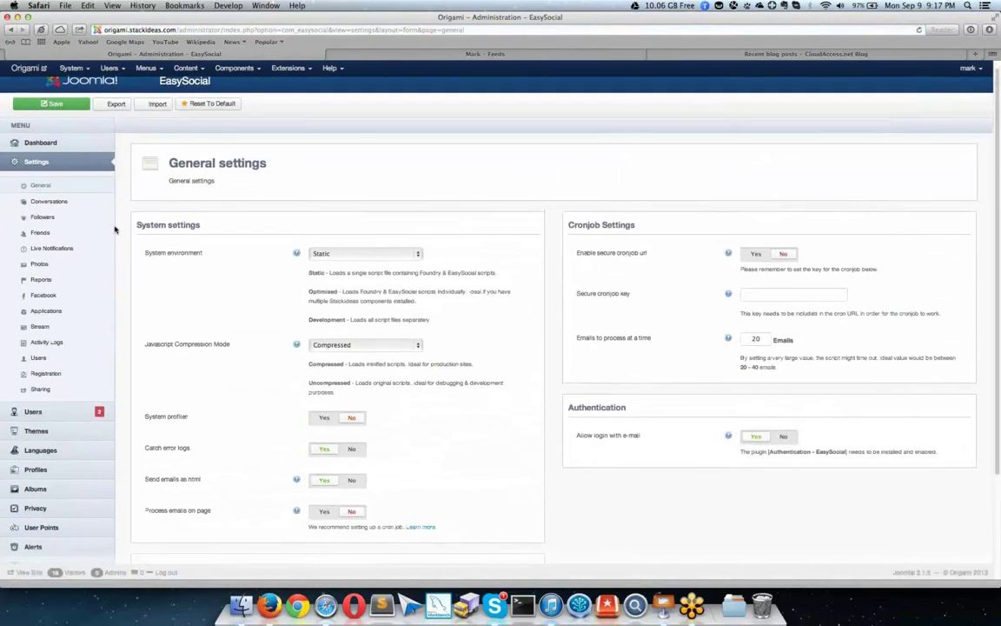
{"action": "scroll", "coordinate": [120, 226], "scroll_direction": "up", "scroll_amount": 5}
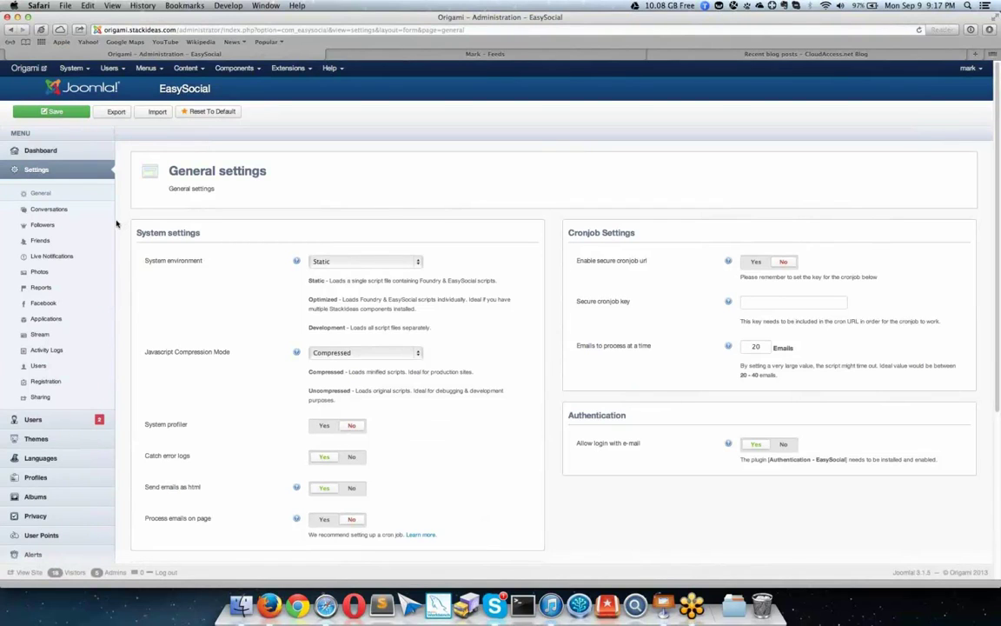
{"action": "scroll", "coordinate": [193, 234], "scroll_direction": "down", "scroll_amount": 1}
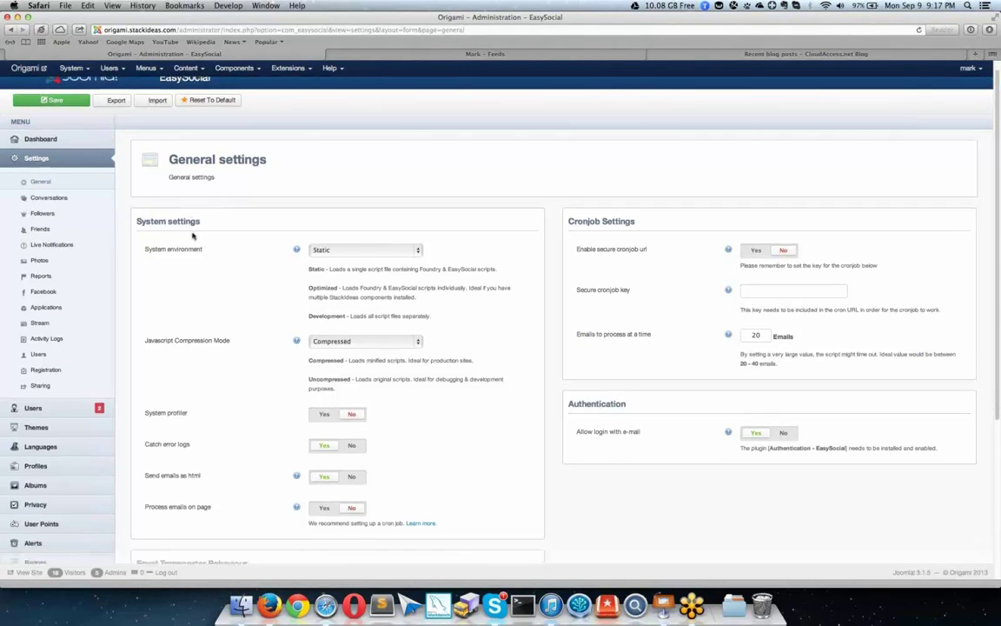
{"action": "scroll", "coordinate": [193, 234], "scroll_direction": "down", "scroll_amount": 5}
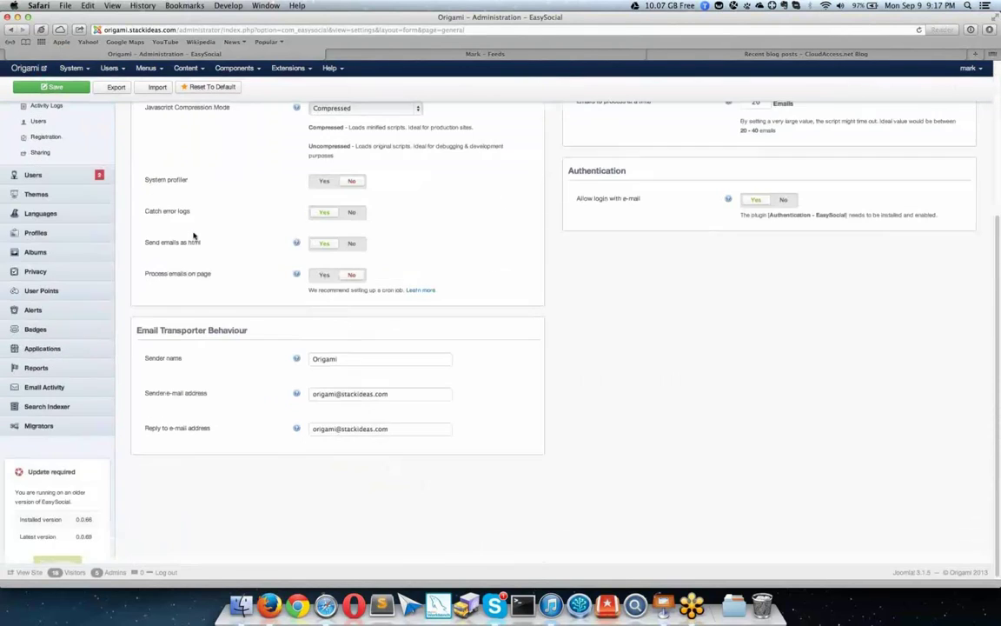
{"action": "scroll", "coordinate": [193, 235], "scroll_direction": "up", "scroll_amount": 3}
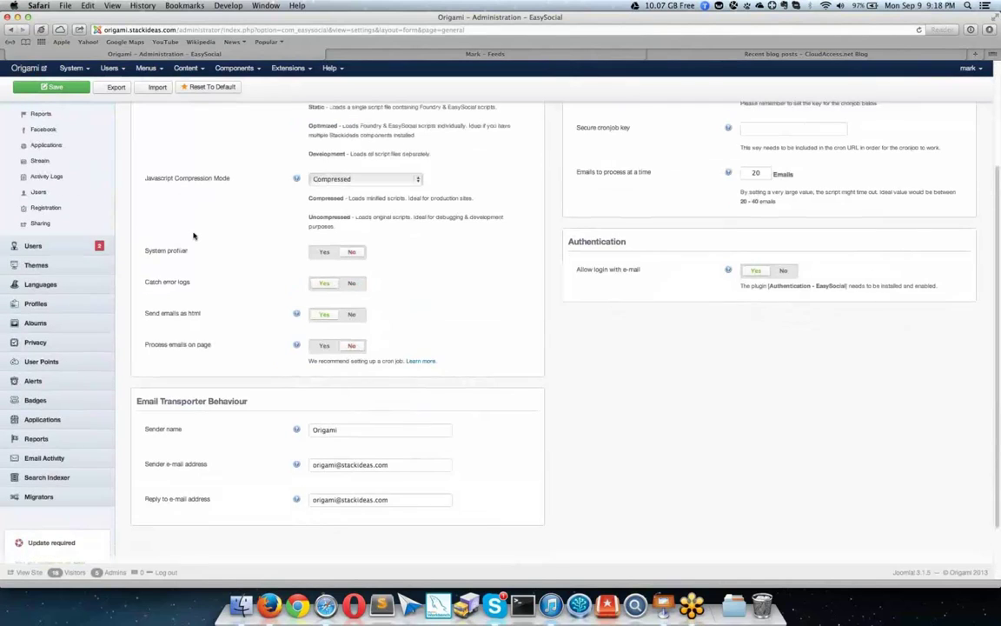
{"action": "scroll", "coordinate": [193, 235], "scroll_direction": "up", "scroll_amount": 5}
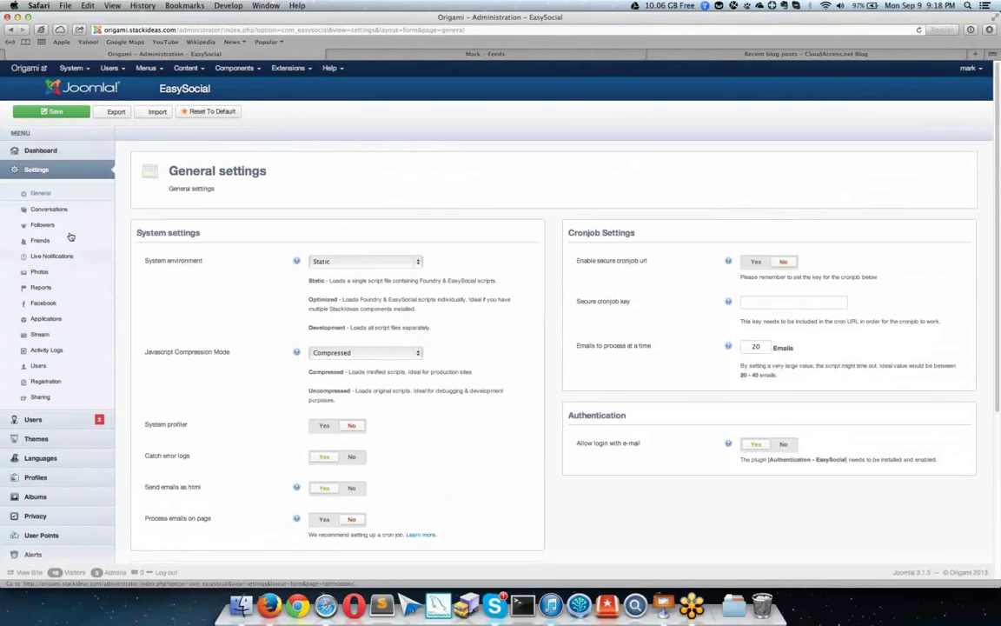
{"action": "left_click", "coordinate": [67, 303]}
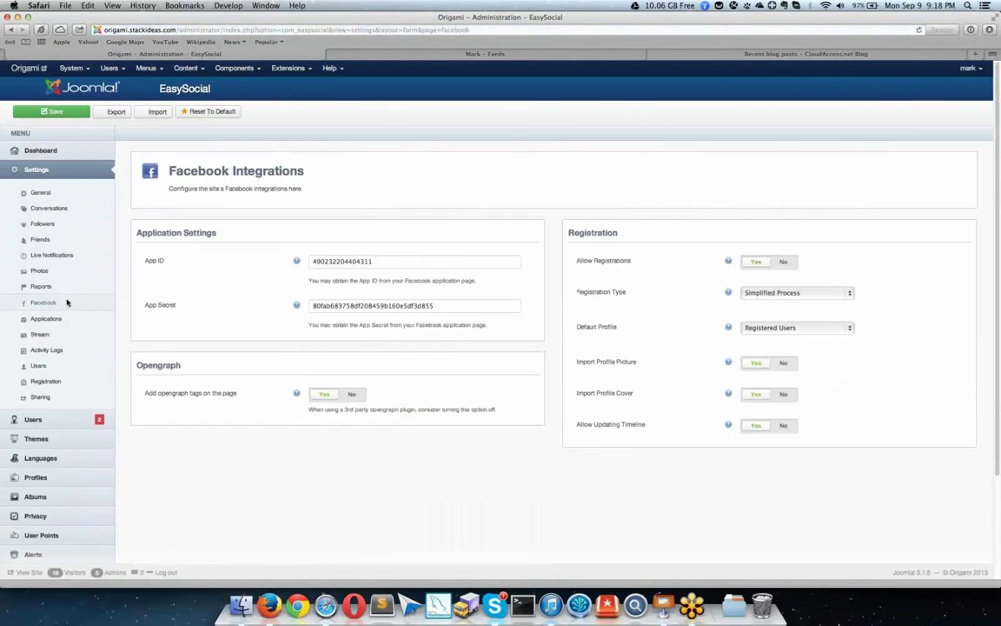
{"action": "left_click", "coordinate": [69, 389]}
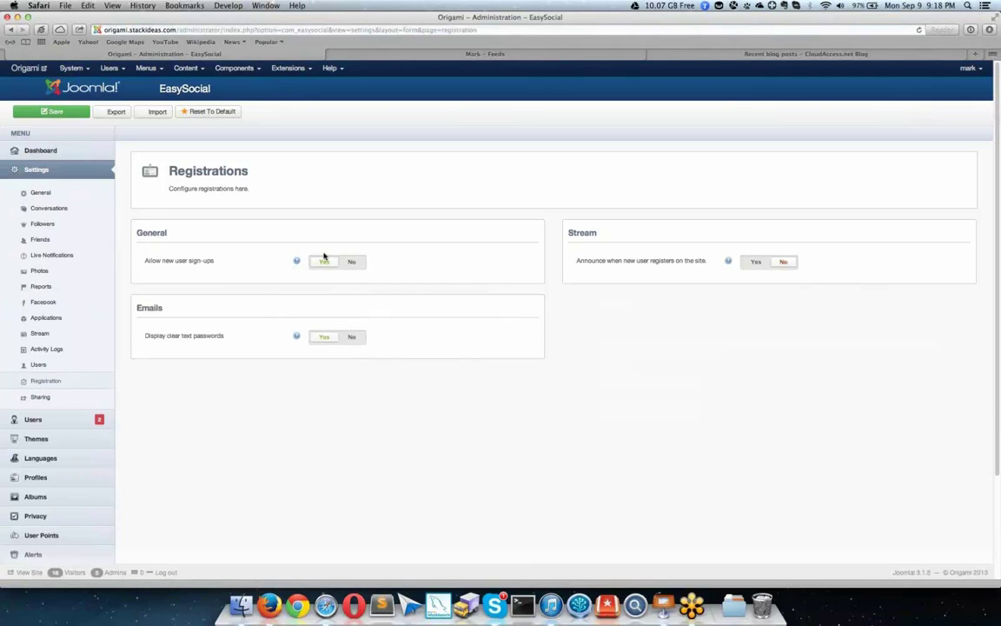
Step: Scroll through the registered users table, then go to the installed Themes list
{"action": "left_click", "coordinate": [83, 423]}
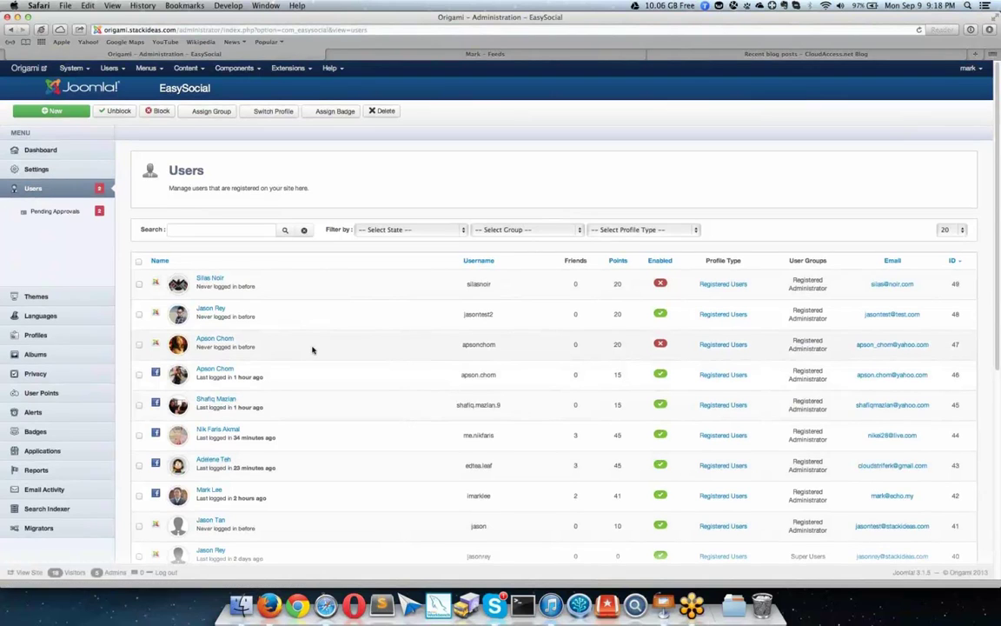
{"action": "scroll", "coordinate": [313, 349], "scroll_direction": "down", "scroll_amount": 2}
{"action": "scroll", "coordinate": [313, 350], "scroll_direction": "down", "scroll_amount": 1}
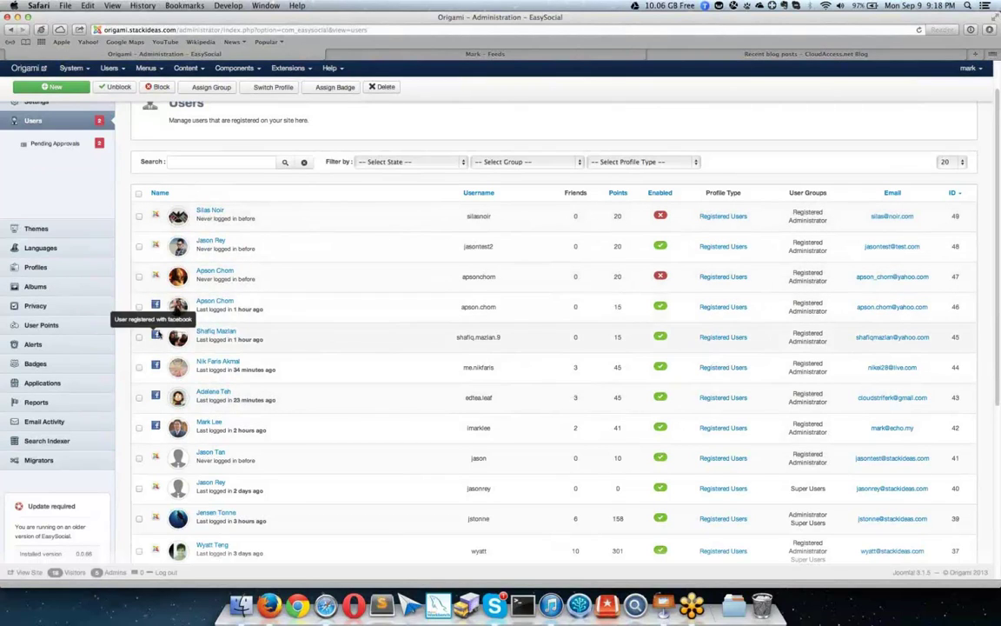
{"action": "scroll", "coordinate": [158, 336], "scroll_direction": "down", "scroll_amount": 1}
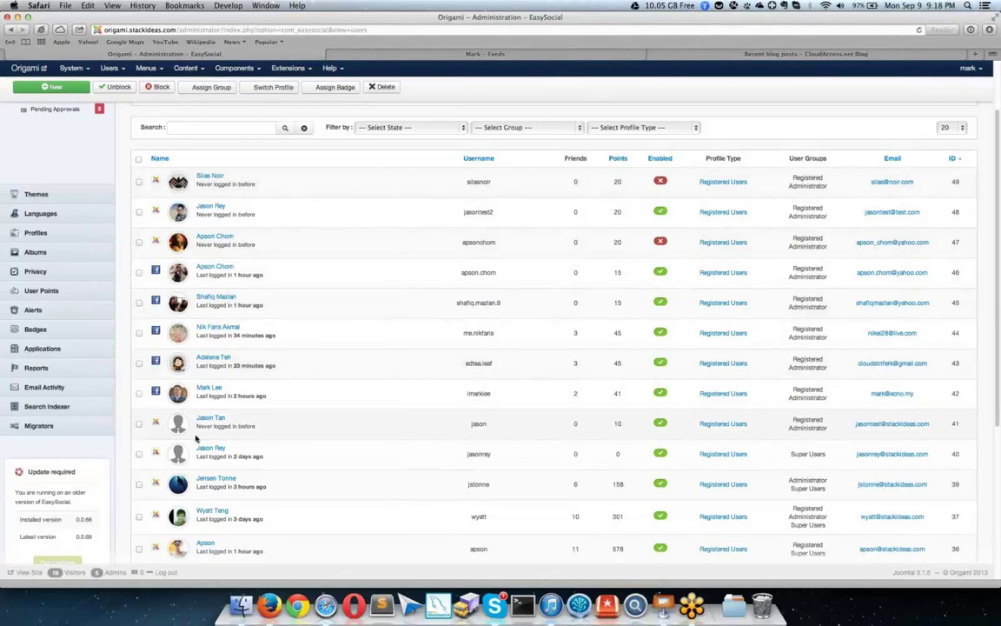
{"action": "scroll", "coordinate": [196, 438], "scroll_direction": "down", "scroll_amount": 2}
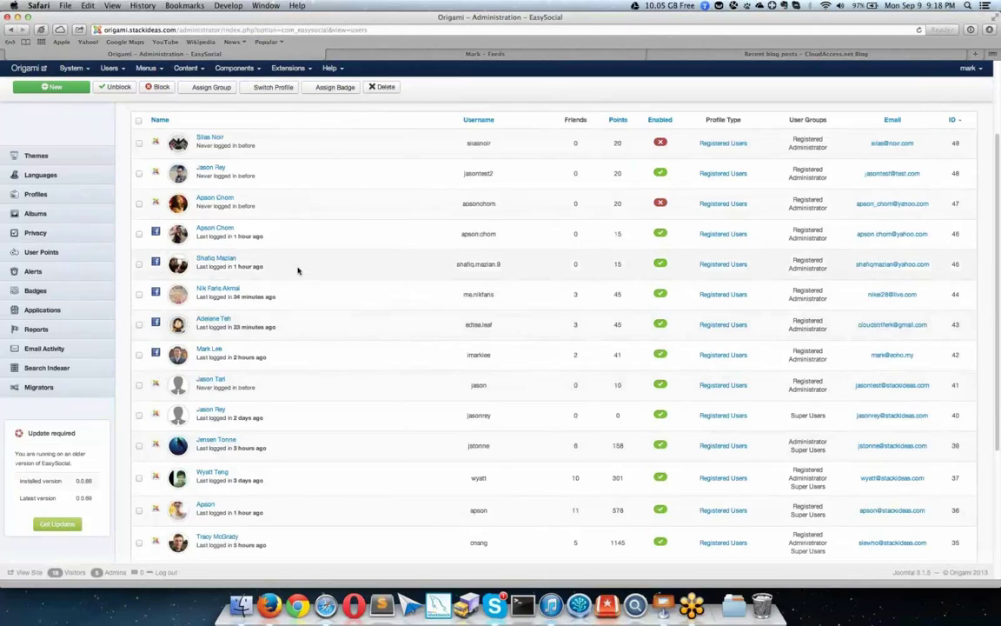
{"action": "scroll", "coordinate": [341, 252], "scroll_direction": "up", "scroll_amount": 3}
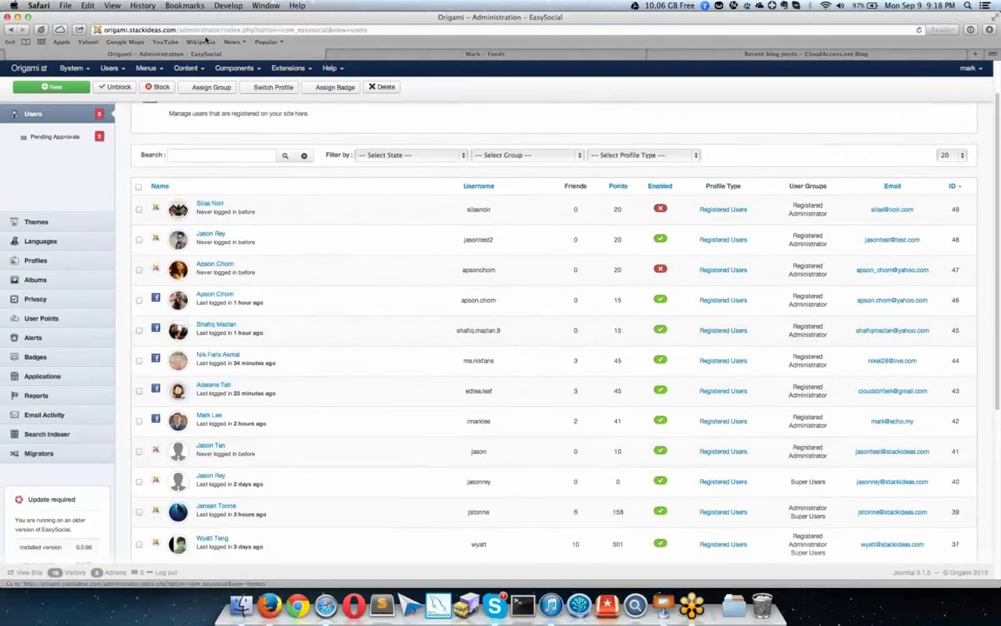
{"action": "left_click", "coordinate": [83, 227]}
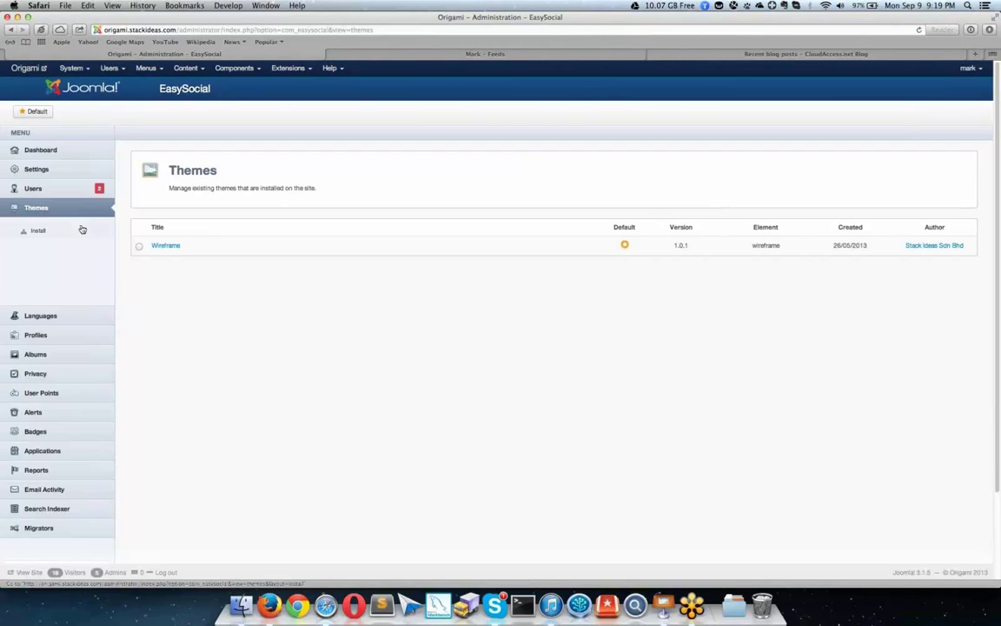
Step: Open the Wireframe theme's options and view its Toolbar, Profile and Apps groups
{"action": "left_click", "coordinate": [81, 229]}
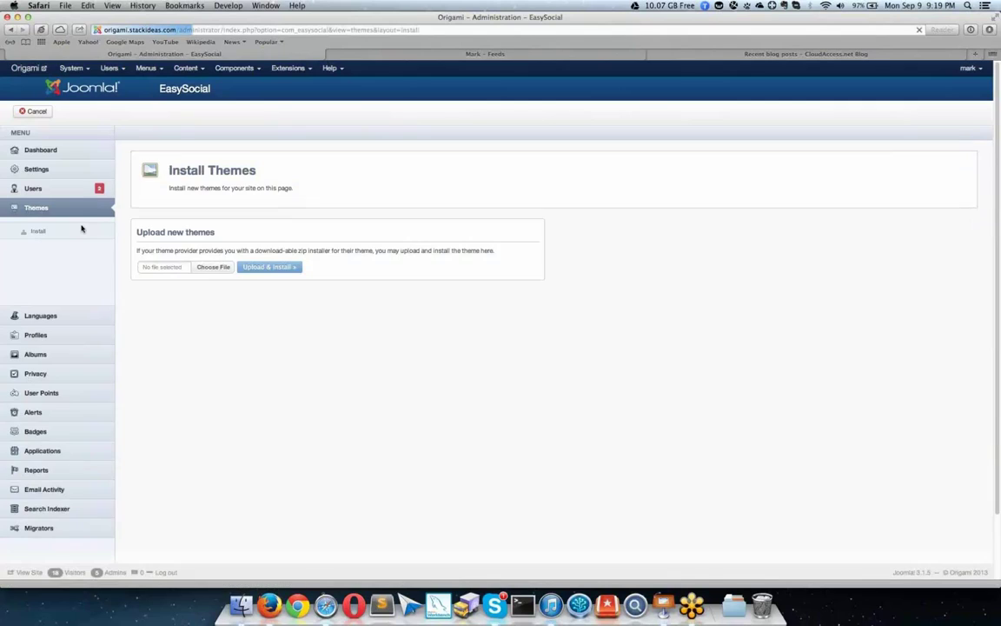
{"action": "left_click", "coordinate": [84, 210]}
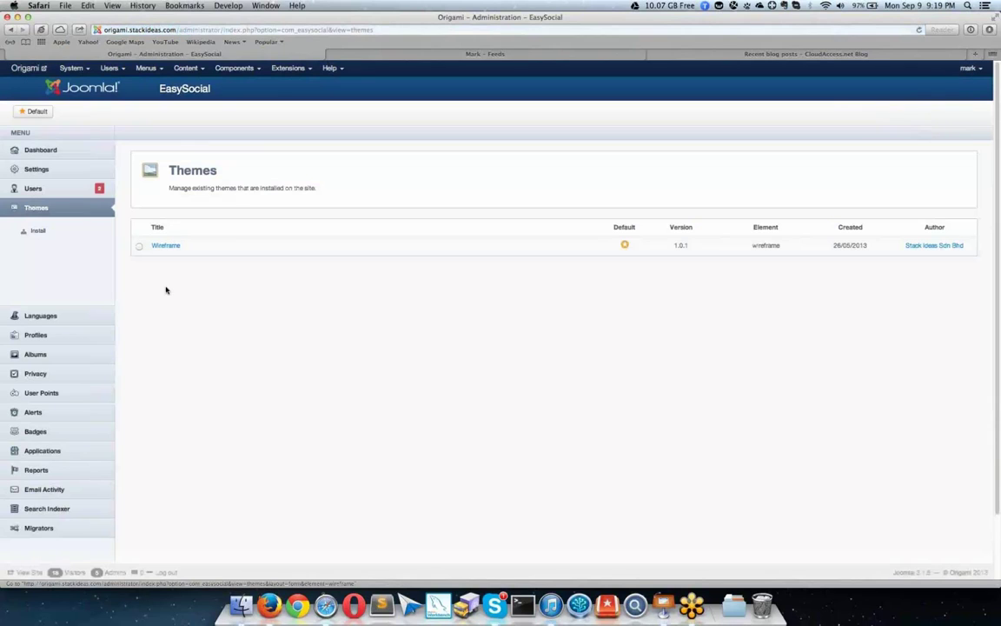
{"action": "left_click", "coordinate": [165, 246]}
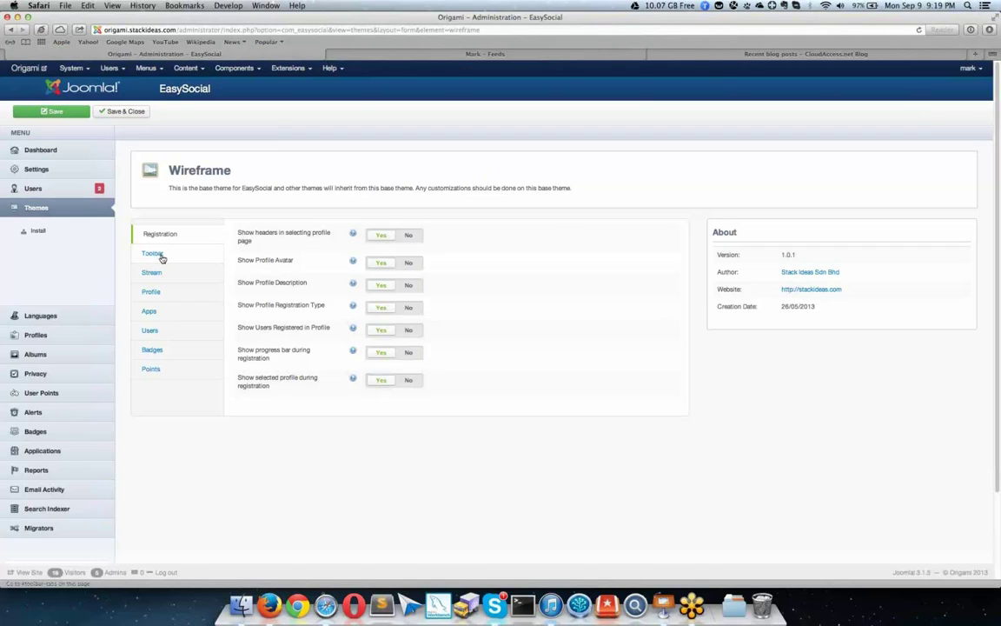
{"action": "left_click", "coordinate": [154, 254]}
{"action": "left_click", "coordinate": [180, 290]}
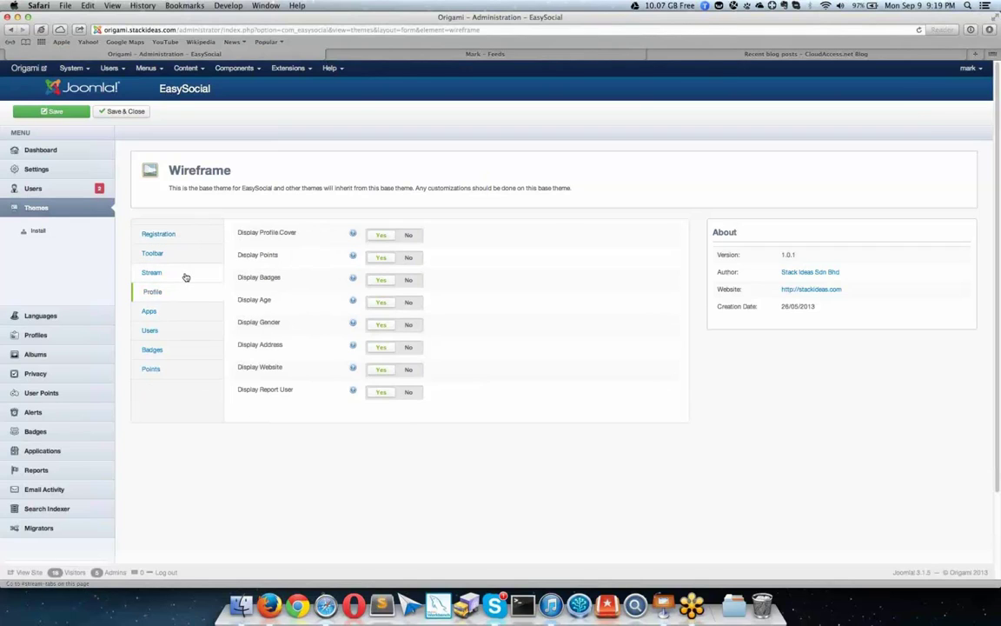
{"action": "left_click", "coordinate": [182, 309]}
Step: Review the Users, Badges, Points, Registration and Stream options, then go to Languages
{"action": "left_click", "coordinate": [176, 333]}
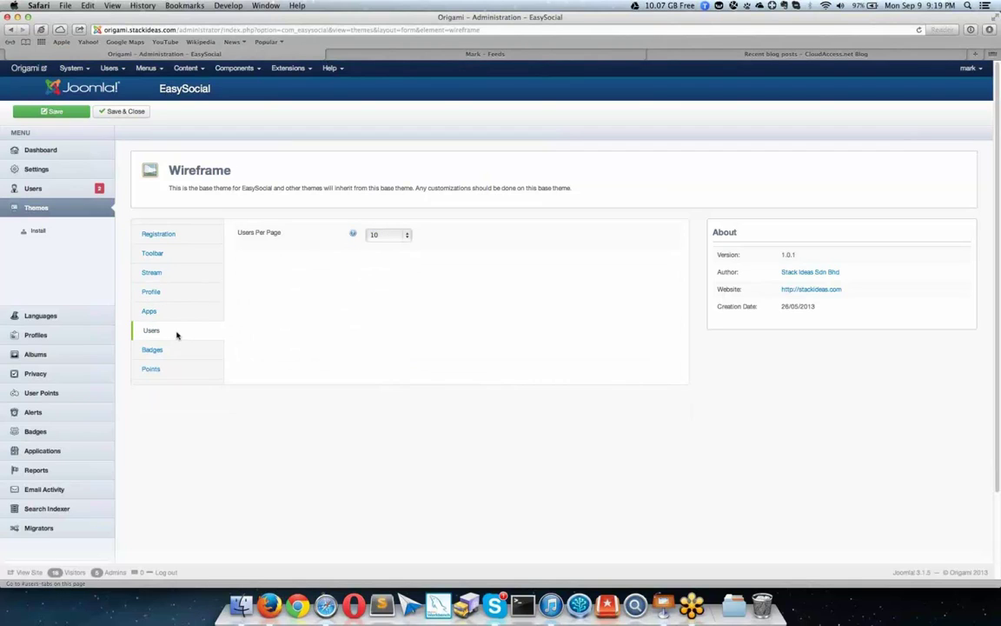
{"action": "left_click", "coordinate": [174, 349]}
{"action": "left_click", "coordinate": [174, 369]}
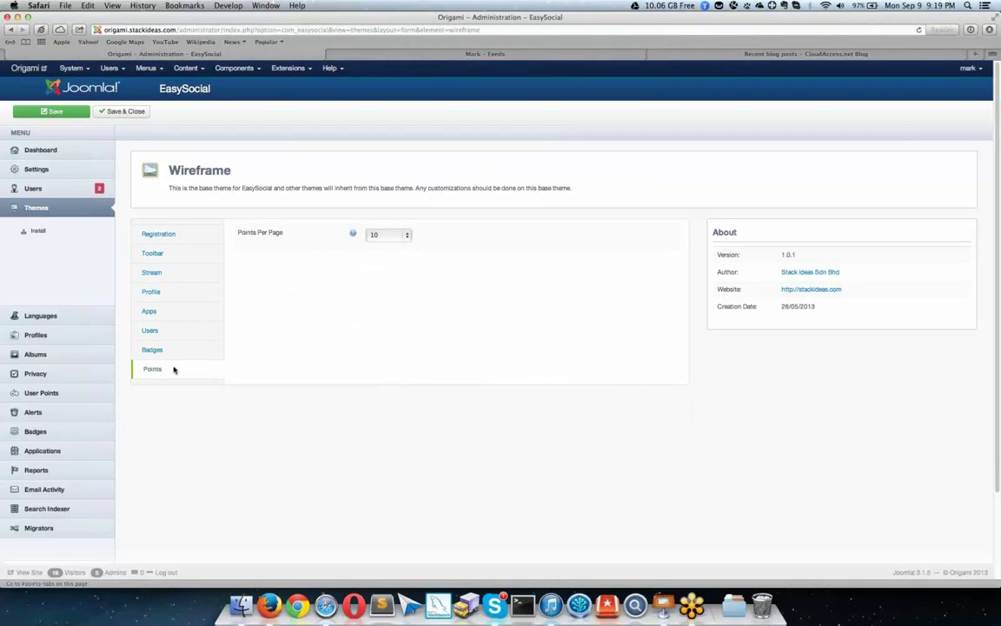
{"action": "left_click", "coordinate": [164, 350]}
{"action": "left_click", "coordinate": [161, 255]}
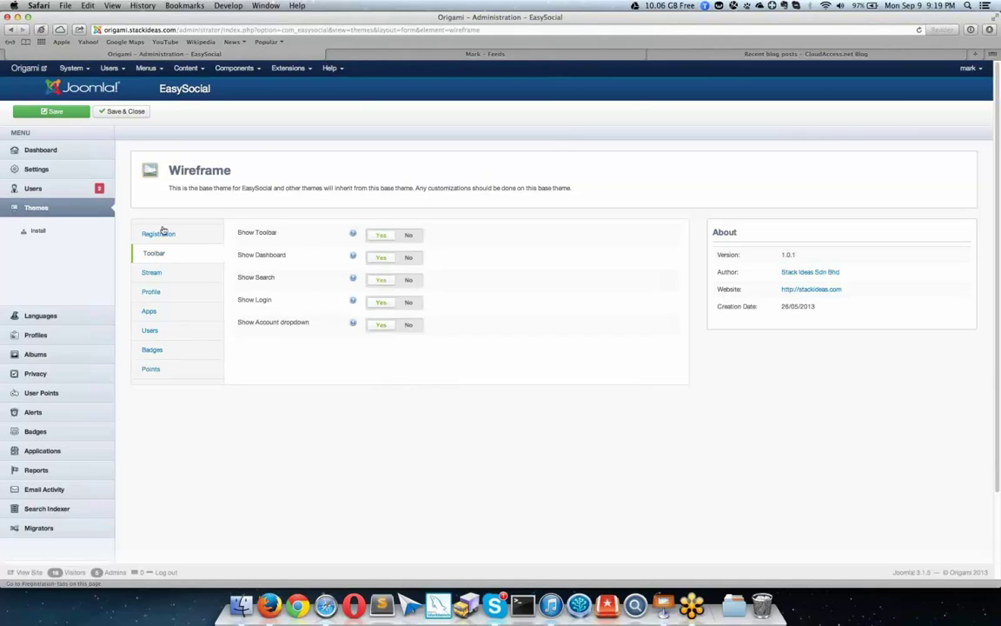
{"action": "left_click", "coordinate": [163, 232]}
{"action": "left_click", "coordinate": [153, 271]}
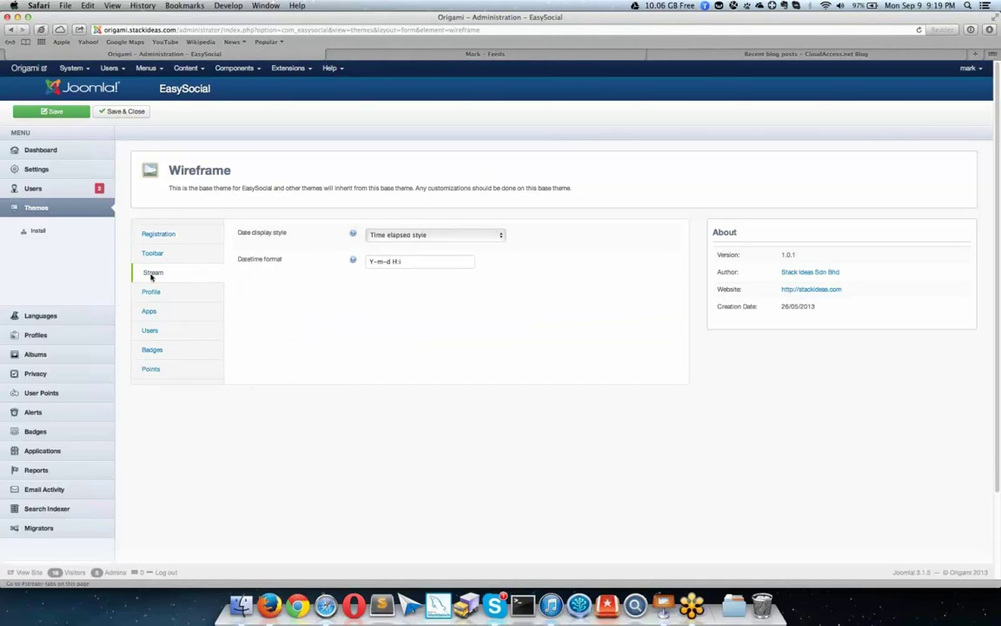
{"action": "left_click", "coordinate": [93, 322]}
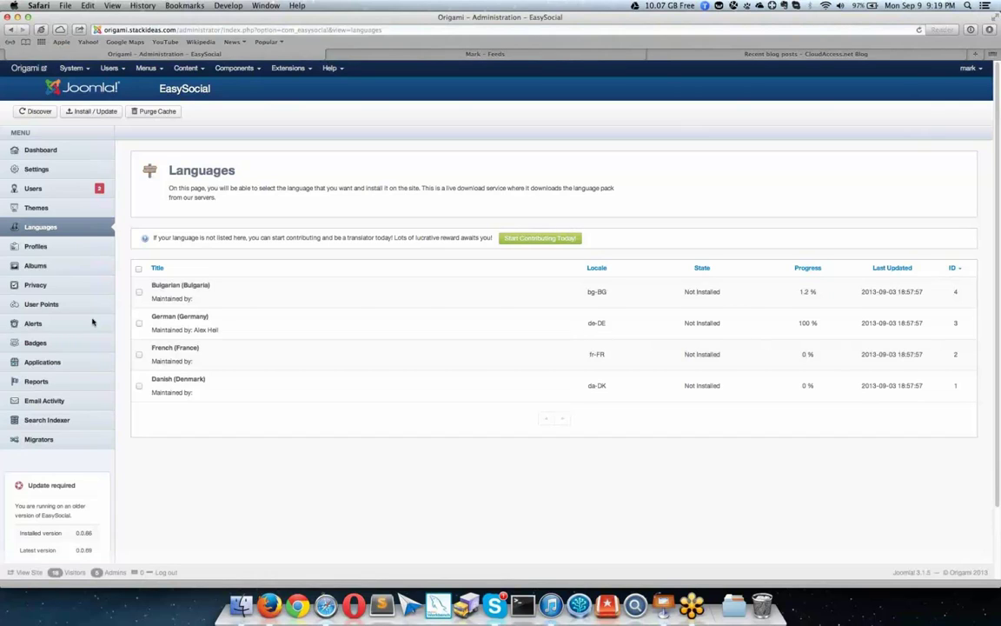
Step: Tick the German (Germany) language pack, then go to the Profiles list
{"action": "left_click", "coordinate": [139, 322]}
{"action": "left_click", "coordinate": [76, 244]}
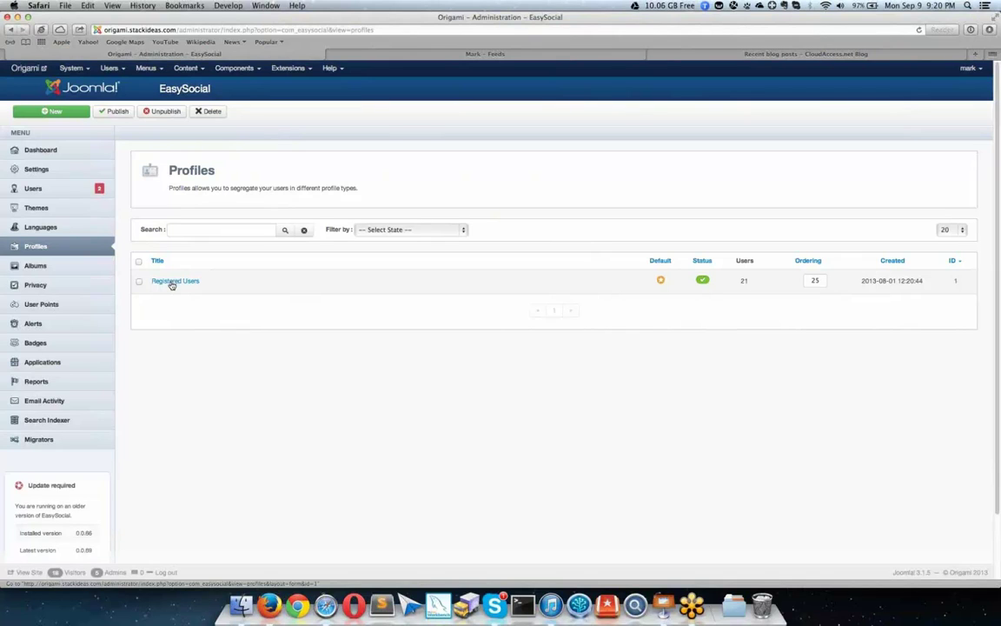
Step: Edit the Registered Users profile, keeping Wireframe as its default theme
{"action": "left_click", "coordinate": [172, 281]}
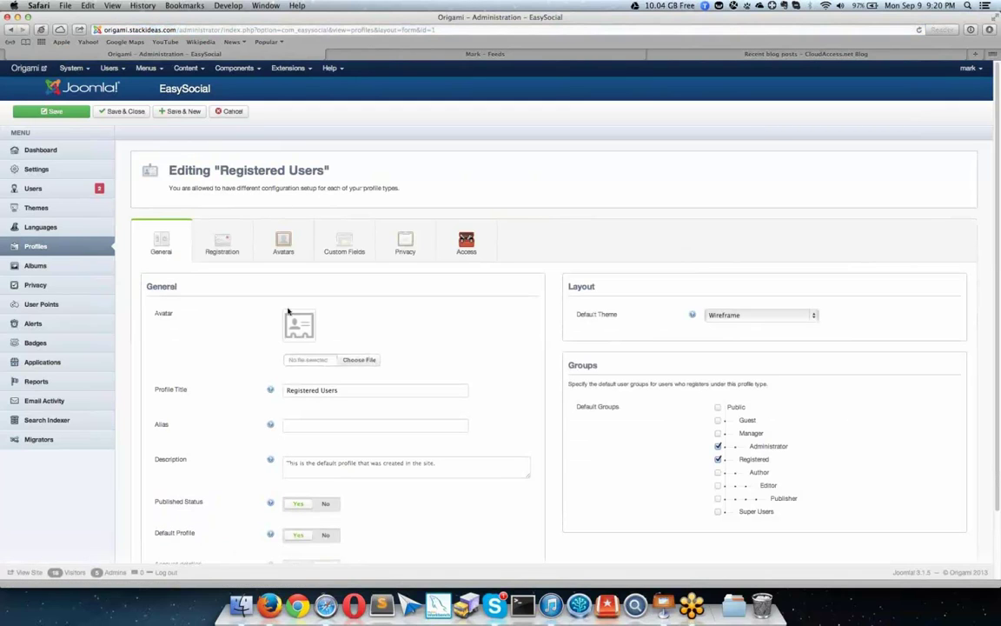
{"action": "scroll", "coordinate": [289, 310], "scroll_direction": "down", "scroll_amount": 3}
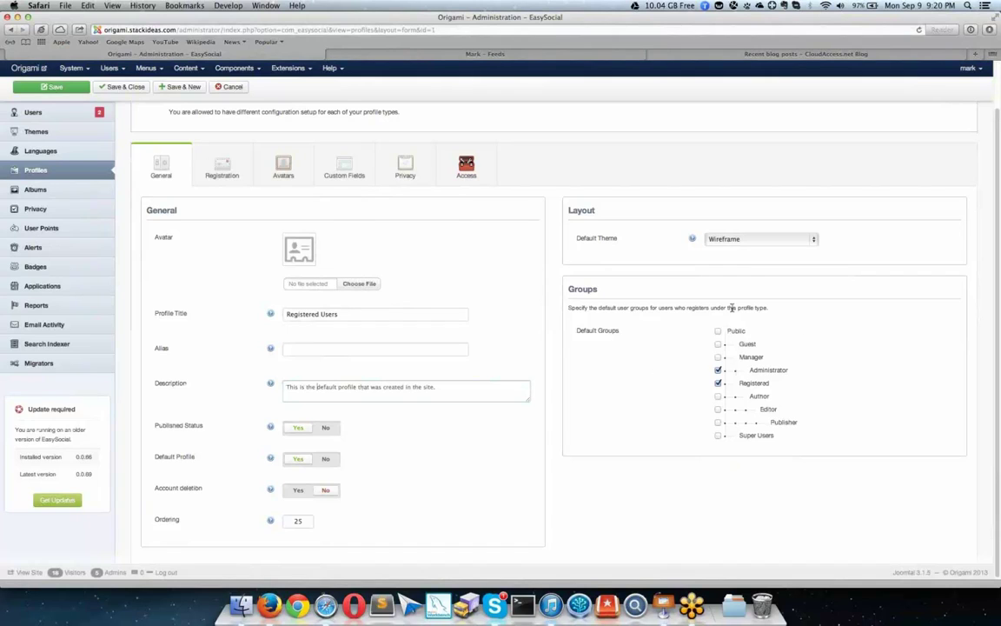
{"action": "left_click", "coordinate": [741, 238]}
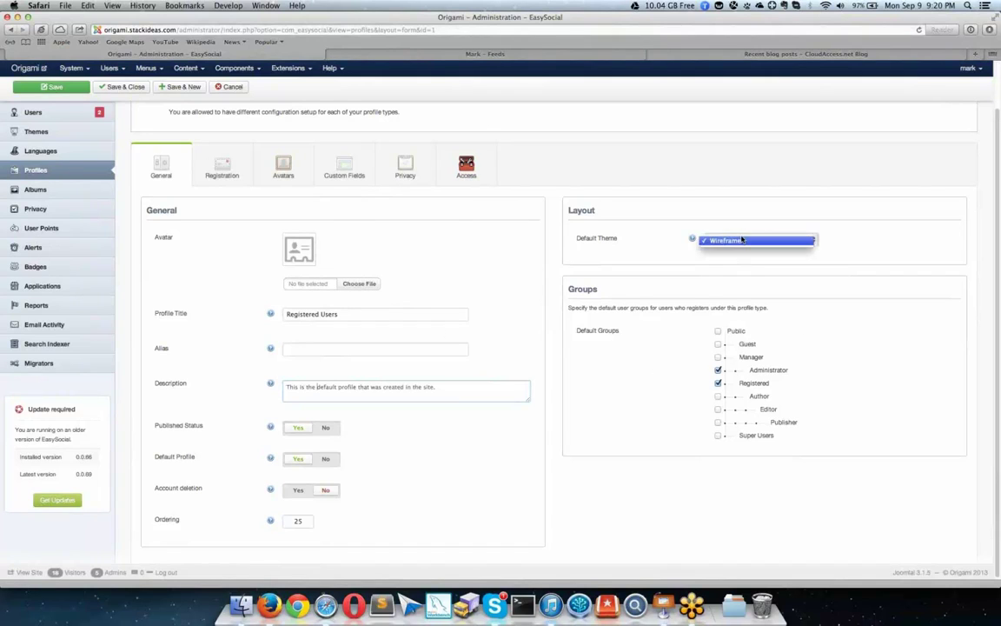
{"action": "left_click", "coordinate": [730, 251]}
{"action": "left_click", "coordinate": [783, 240]}
{"action": "left_click", "coordinate": [816, 238]}
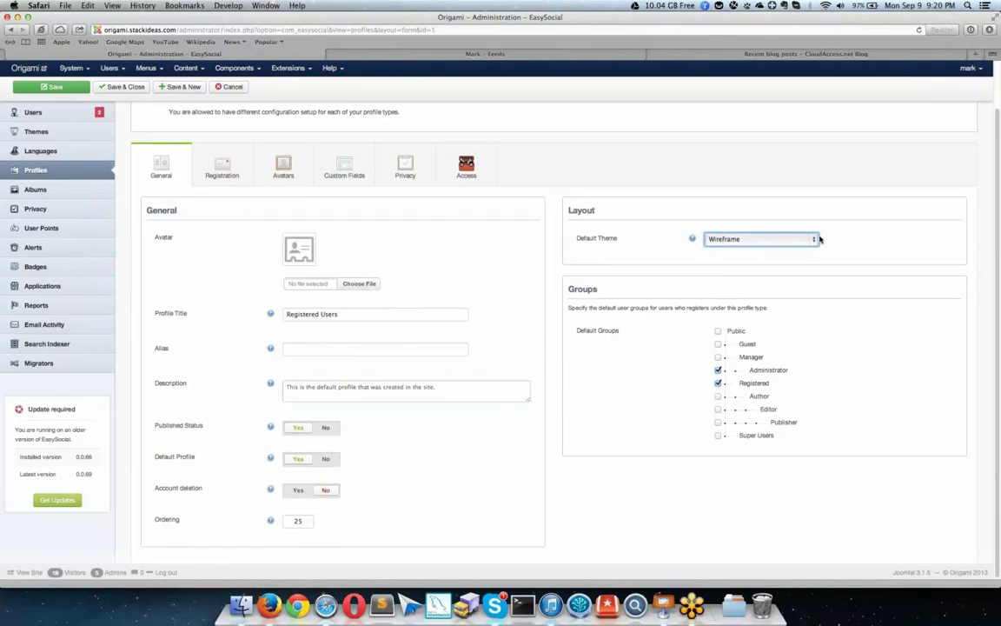
{"action": "left_click", "coordinate": [769, 240]}
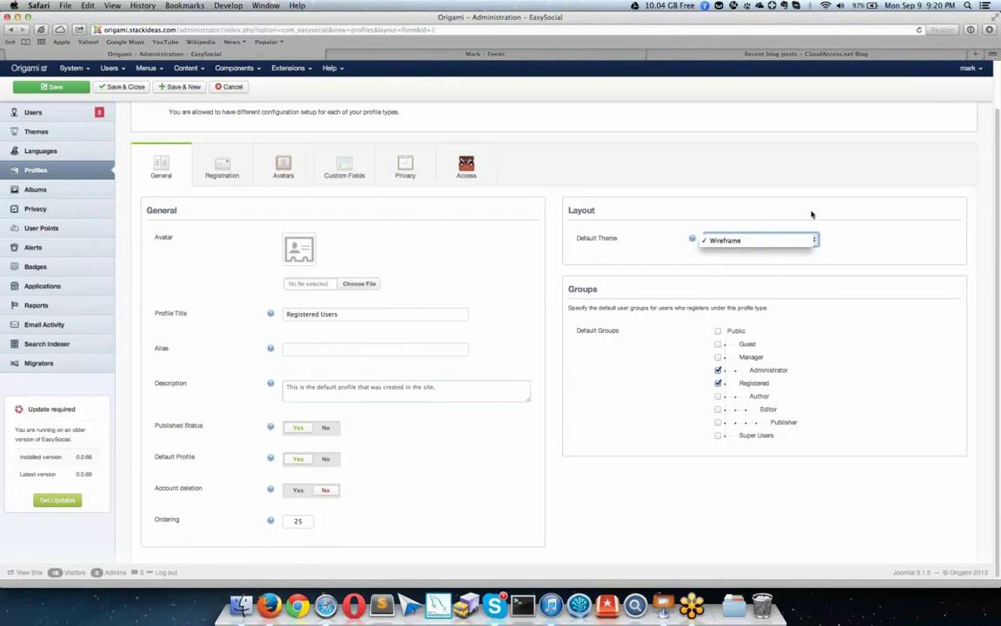
{"action": "left_click", "coordinate": [865, 237]}
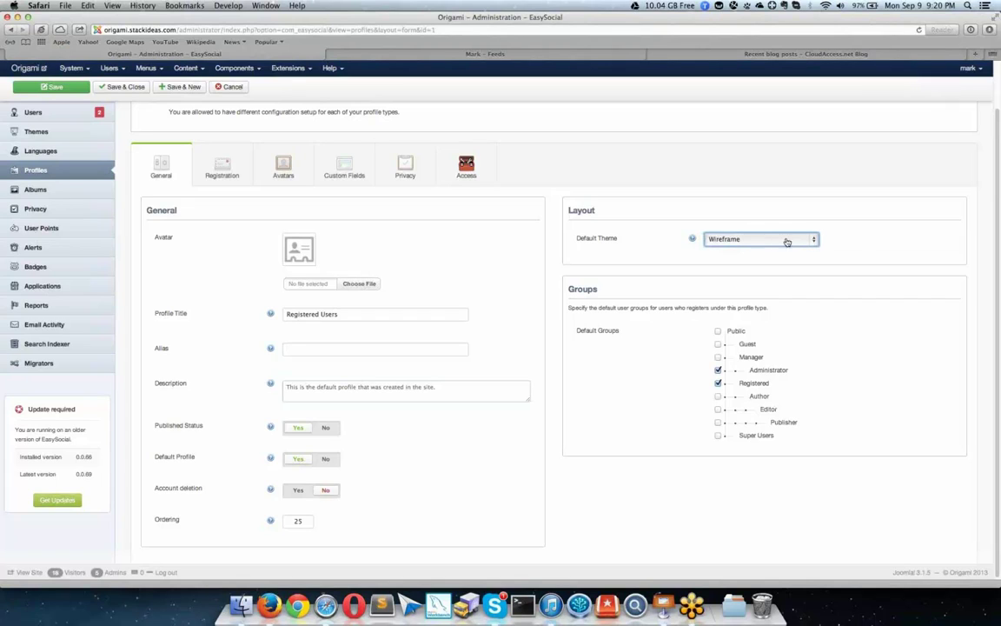
Step: Keep the registration type as Require admin approval, then go to the Avatars section
{"action": "left_click", "coordinate": [214, 177]}
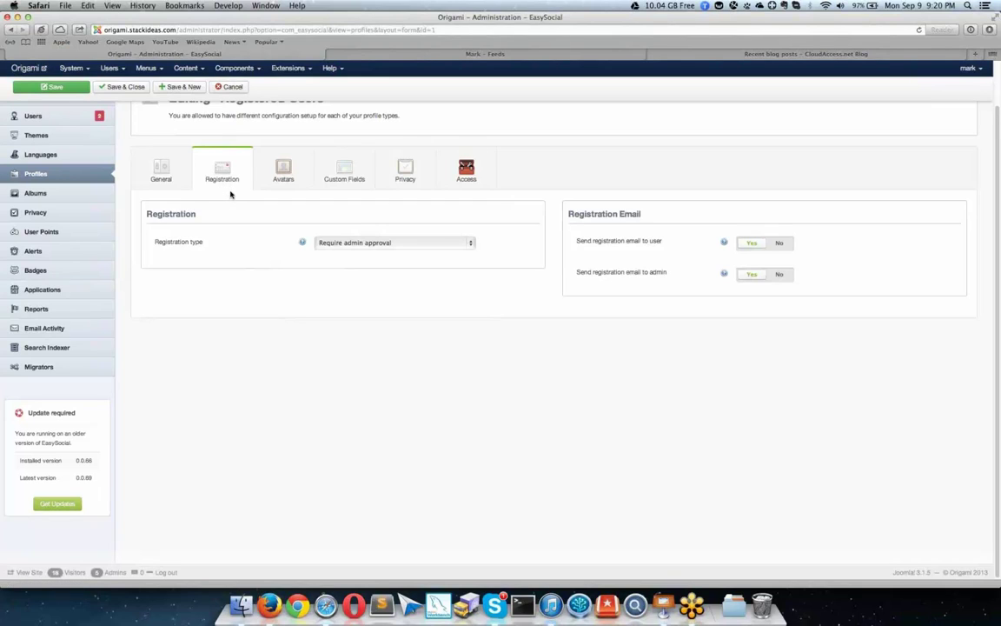
{"action": "left_click", "coordinate": [345, 245]}
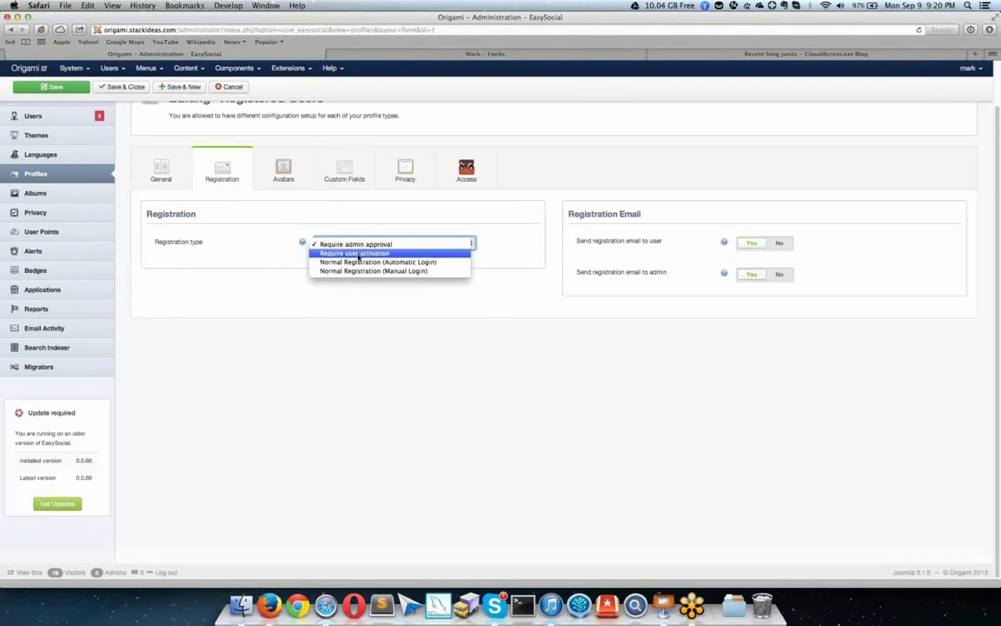
{"action": "left_click", "coordinate": [566, 225]}
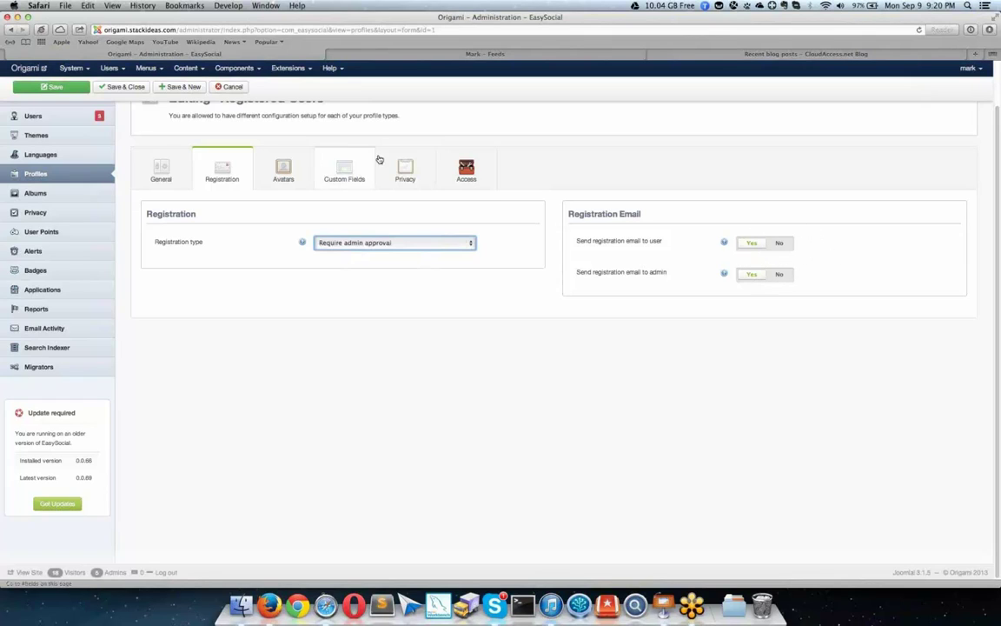
{"action": "left_click", "coordinate": [284, 168]}
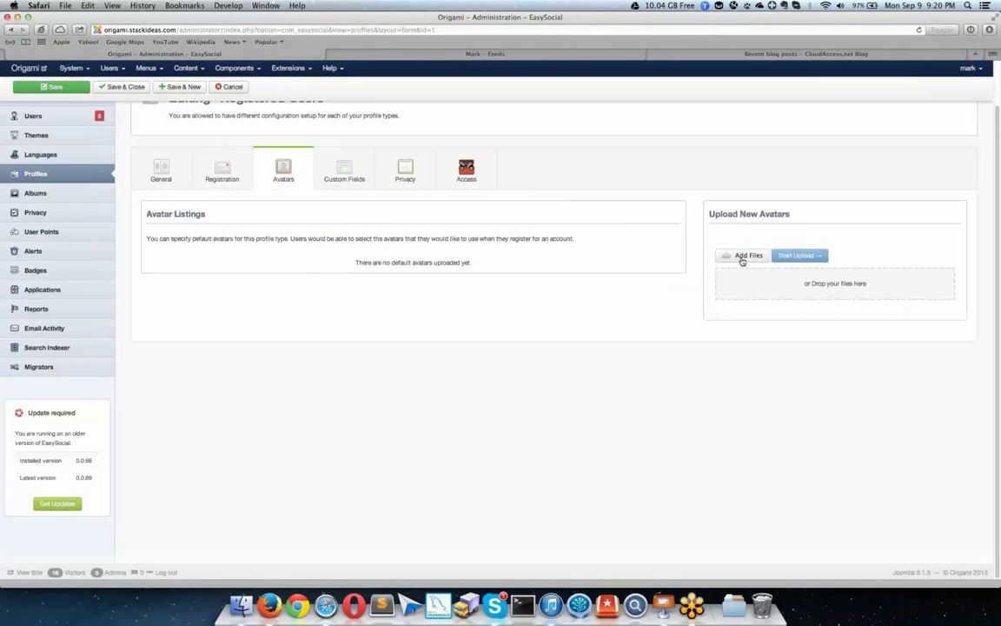
Step: Select the eight sample images, Desert.jpg through Tulips.jpg, and upload them as default avatars
{"action": "left_click", "coordinate": [743, 257]}
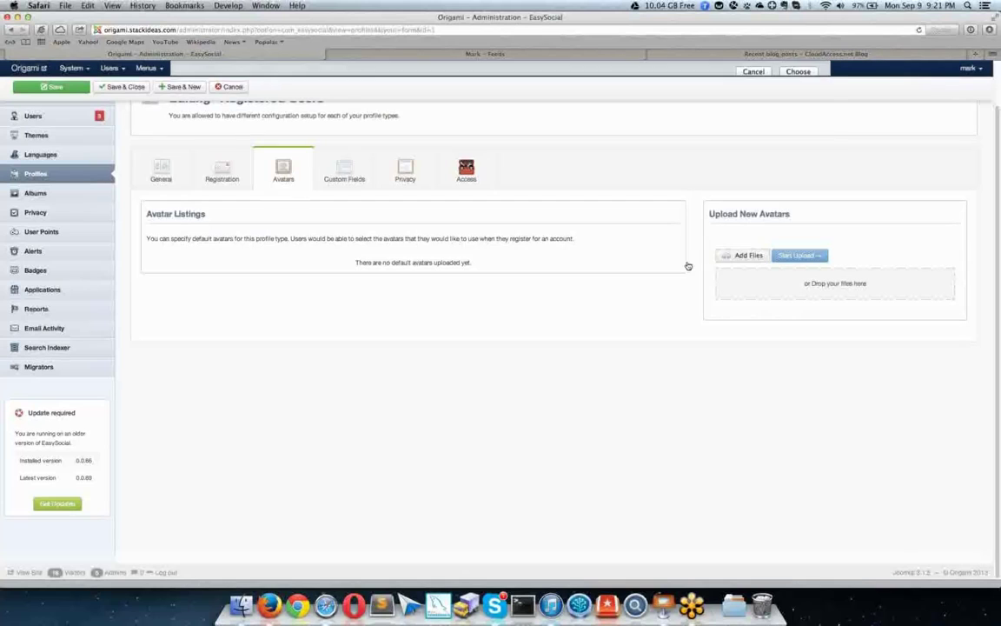
{"action": "left_click_drag", "start_coordinate": [353, 196], "coordinate": [347, 116]}
{"action": "left_click", "coordinate": [797, 424]}
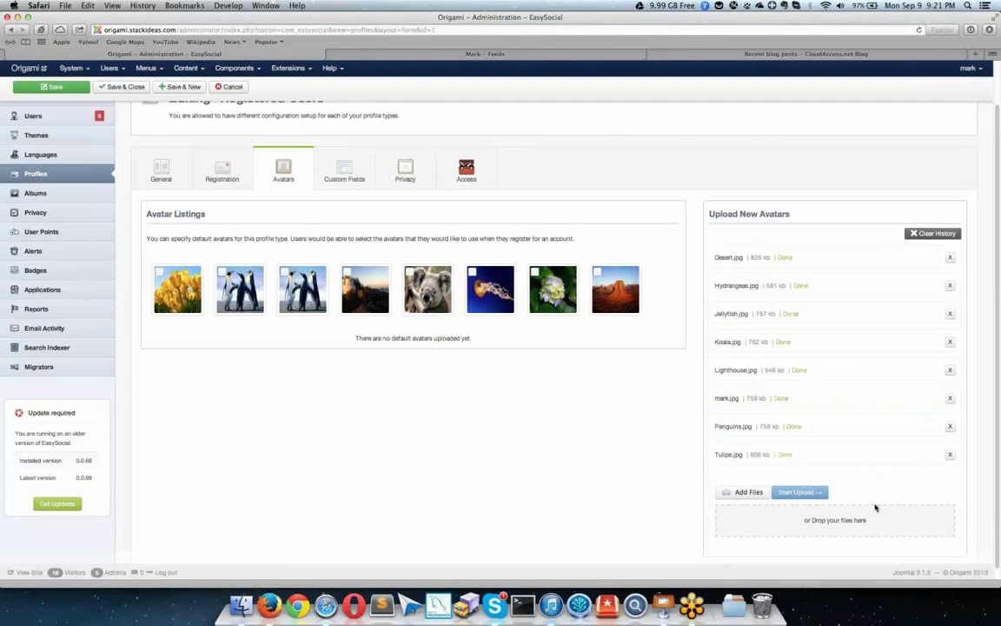
Step: In Custom Fields, reposition the Account block within the Basic Information step
{"action": "left_click", "coordinate": [359, 182]}
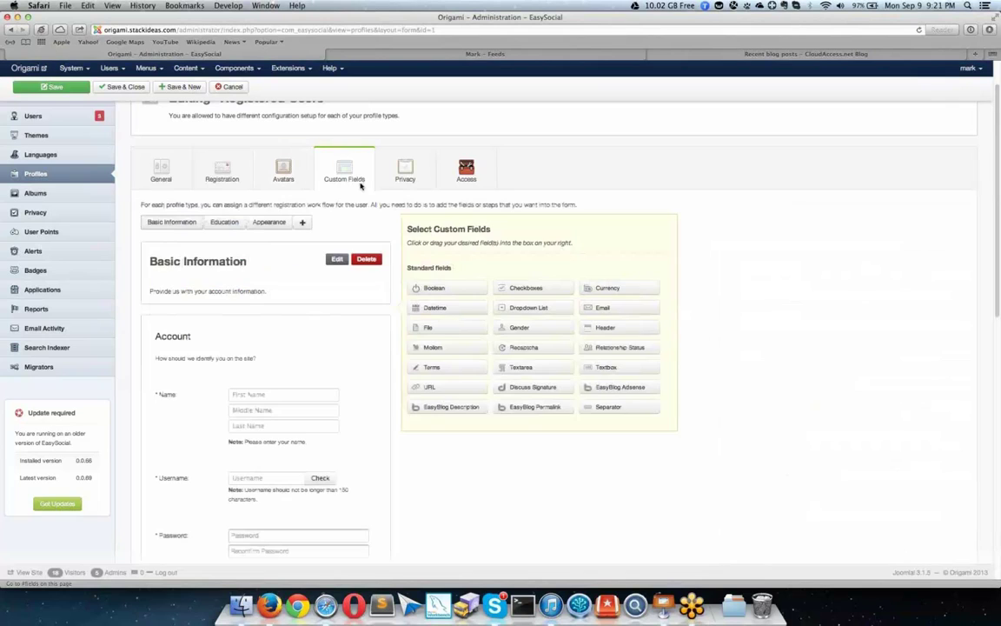
{"action": "scroll", "coordinate": [388, 252], "scroll_direction": "down", "scroll_amount": 2}
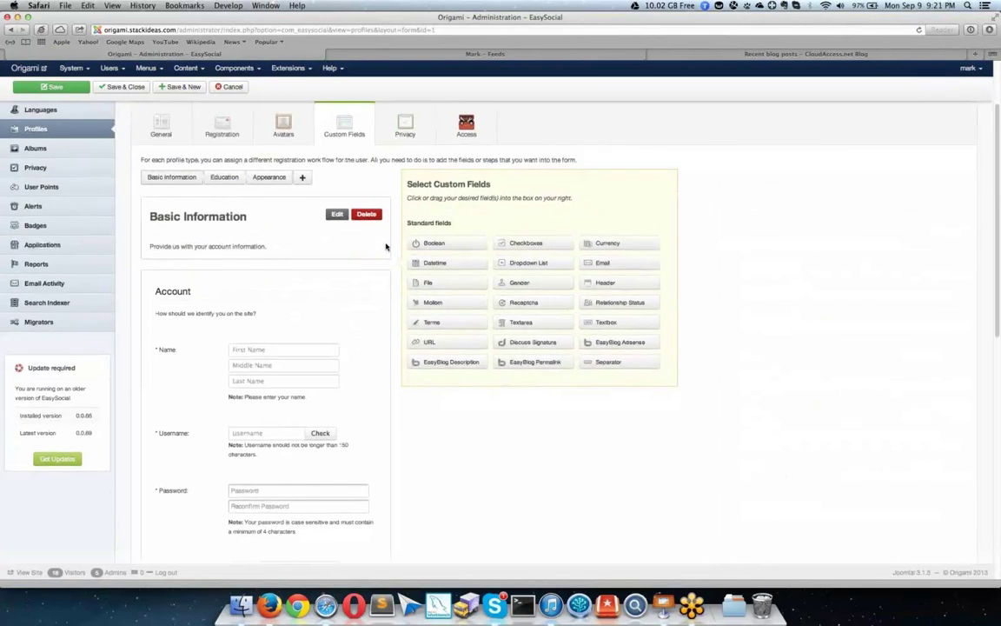
{"action": "scroll", "coordinate": [386, 246], "scroll_direction": "up", "scroll_amount": 2}
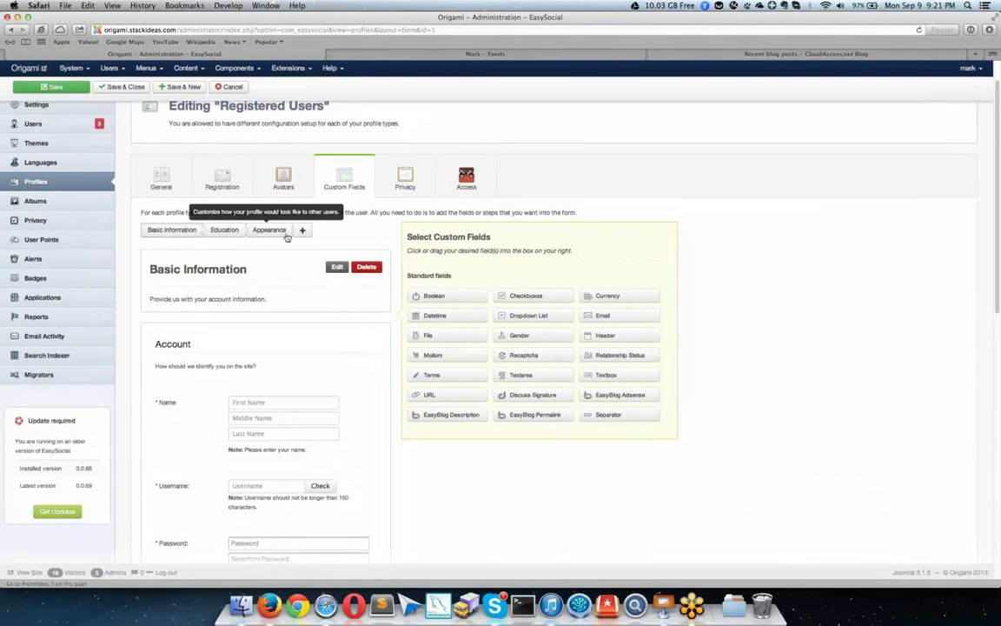
{"action": "mouse_move", "coordinate": [274, 351]}
{"action": "left_mouse_down"}
{"action": "mouse_move", "coordinate": [282, 325]}
{"action": "mouse_move", "coordinate": [282, 351]}
{"action": "left_mouse_up"}
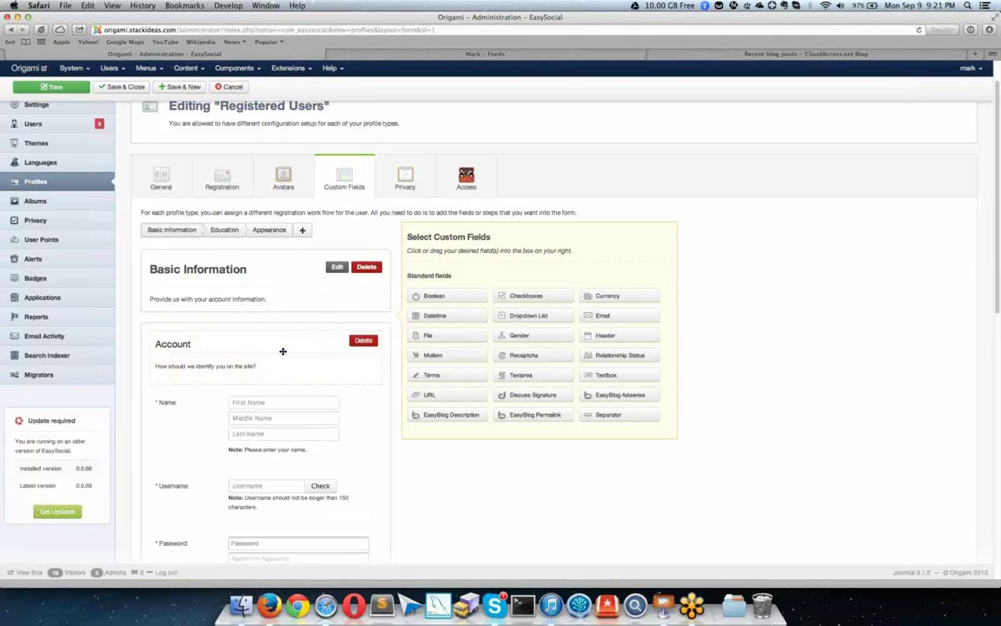
{"action": "scroll", "coordinate": [281, 352], "scroll_direction": "down", "scroll_amount": 6}
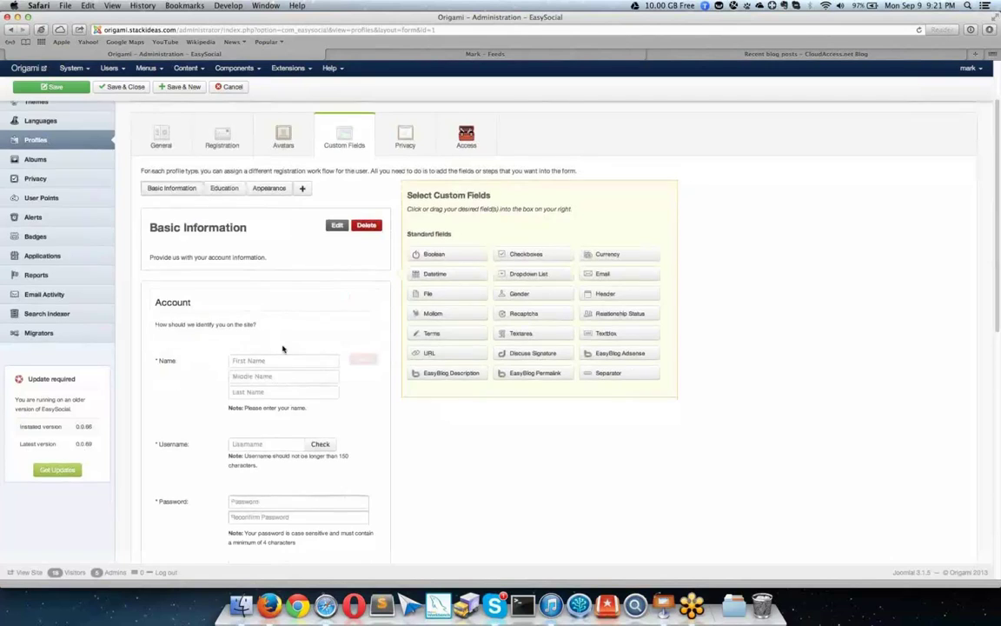
{"action": "scroll", "coordinate": [286, 336], "scroll_direction": "up", "scroll_amount": 4}
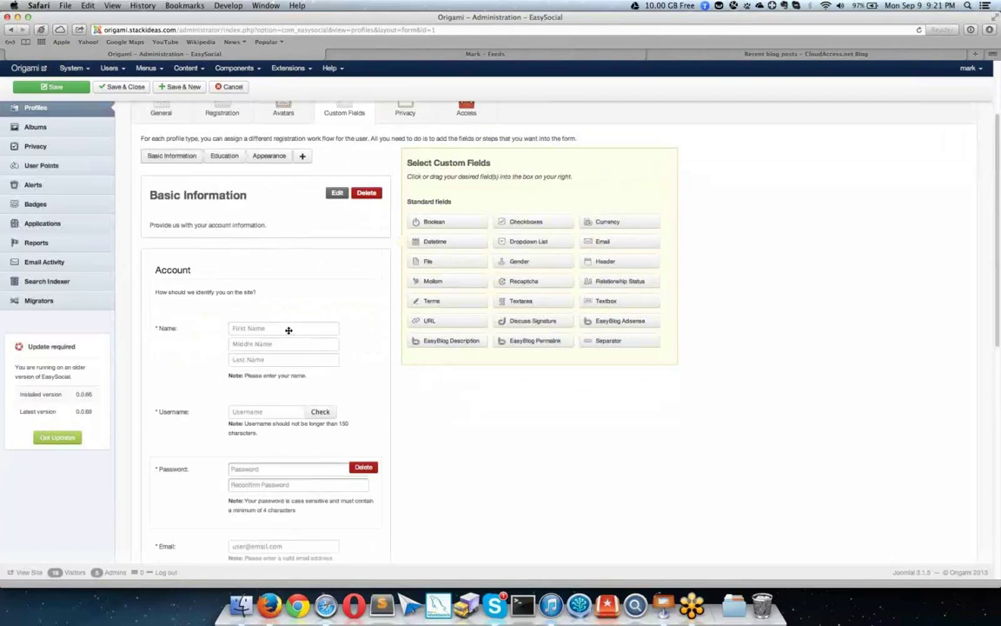
{"action": "scroll", "coordinate": [286, 339], "scroll_direction": "up", "scroll_amount": 1}
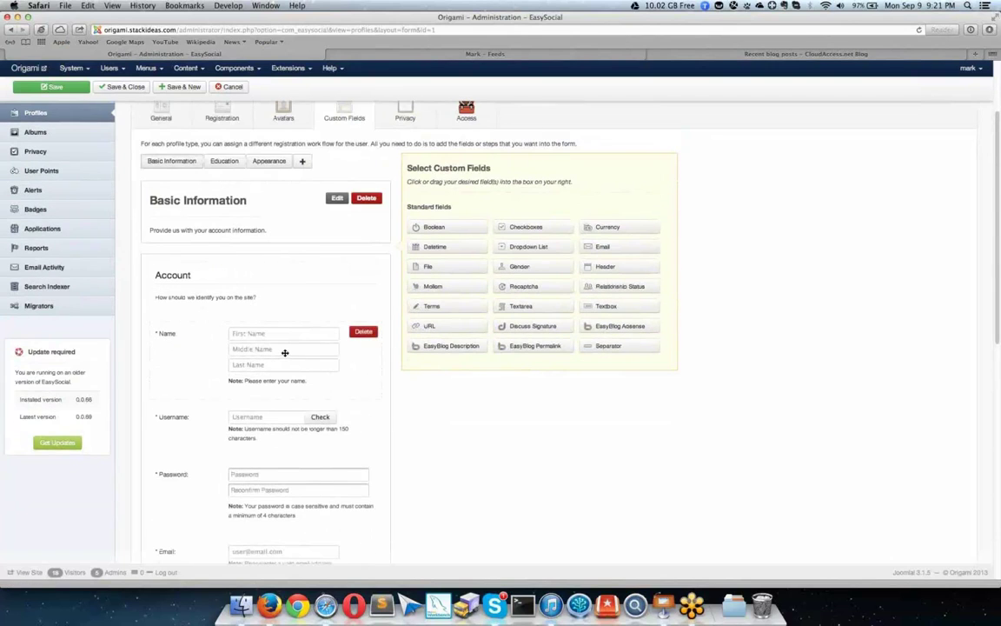
{"action": "scroll", "coordinate": [260, 339], "scroll_direction": "down", "scroll_amount": 3}
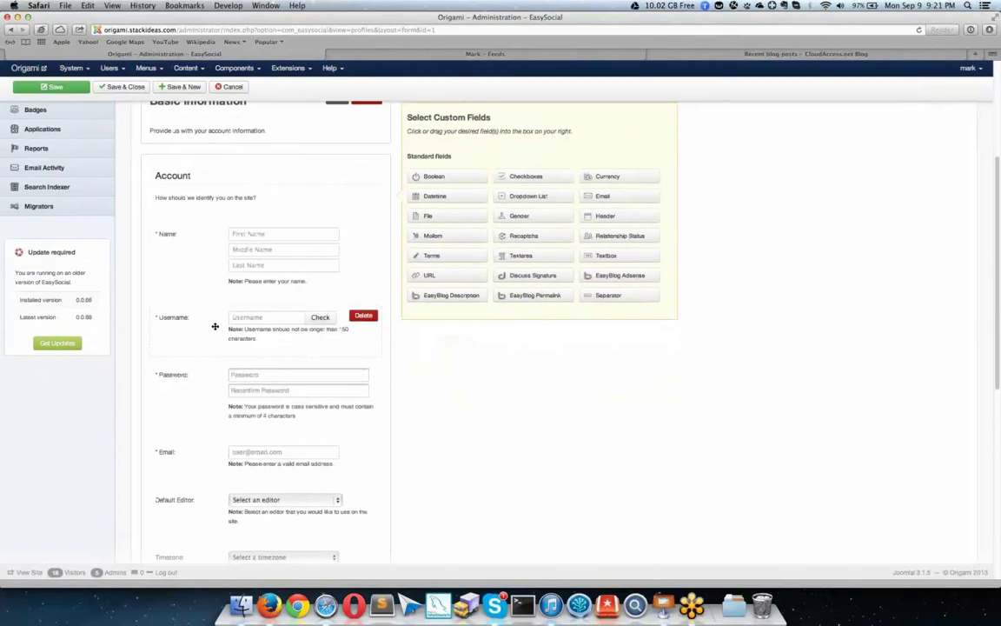
Step: Inspect the Username field's configuration, then view the Education and Appearance steps
{"action": "left_click", "coordinate": [215, 325]}
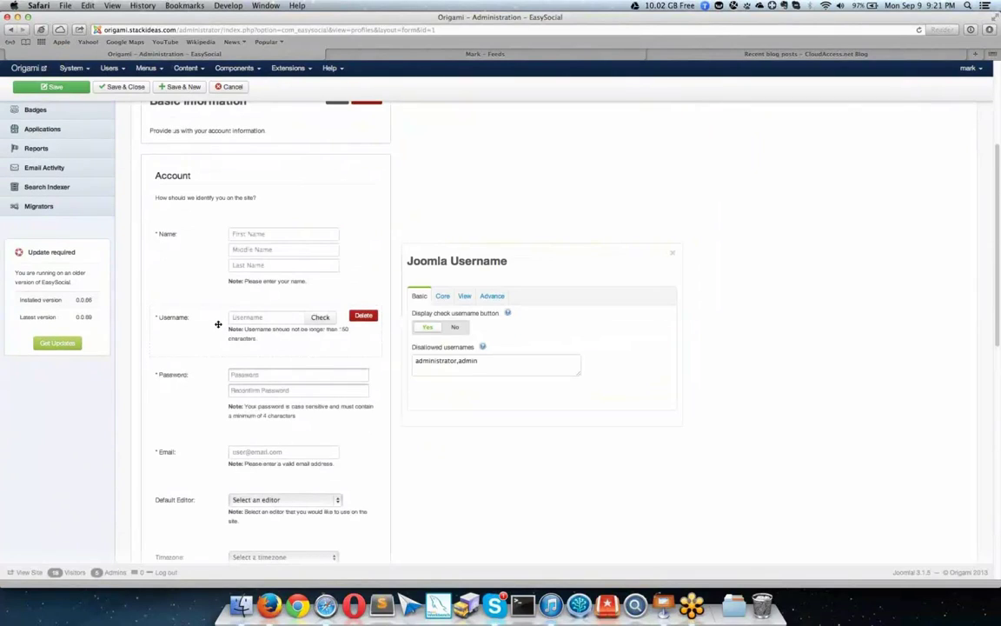
{"action": "left_click", "coordinate": [672, 253]}
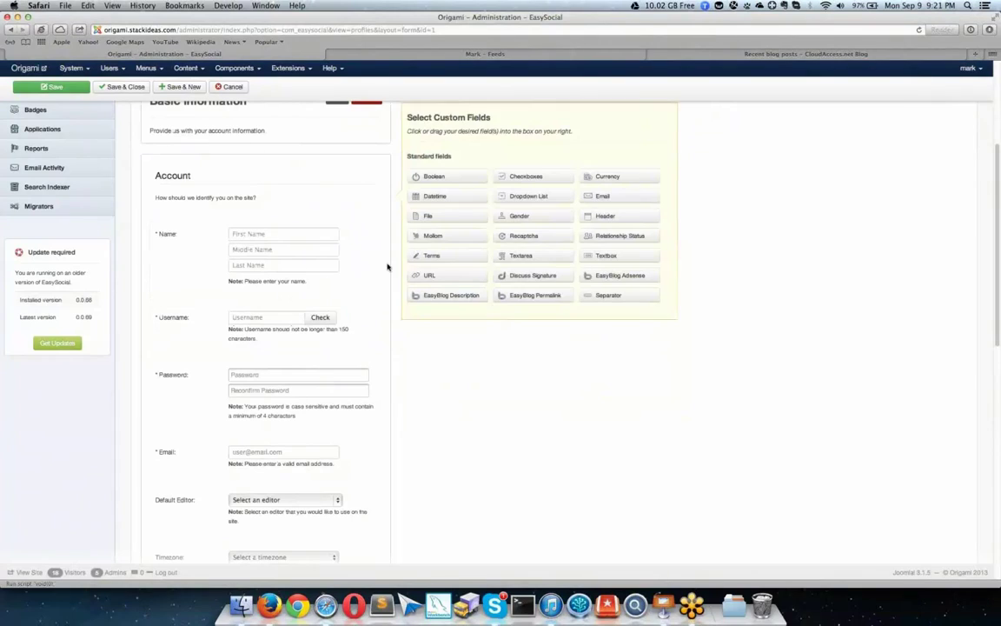
{"action": "scroll", "coordinate": [287, 321], "scroll_direction": "up", "scroll_amount": 5}
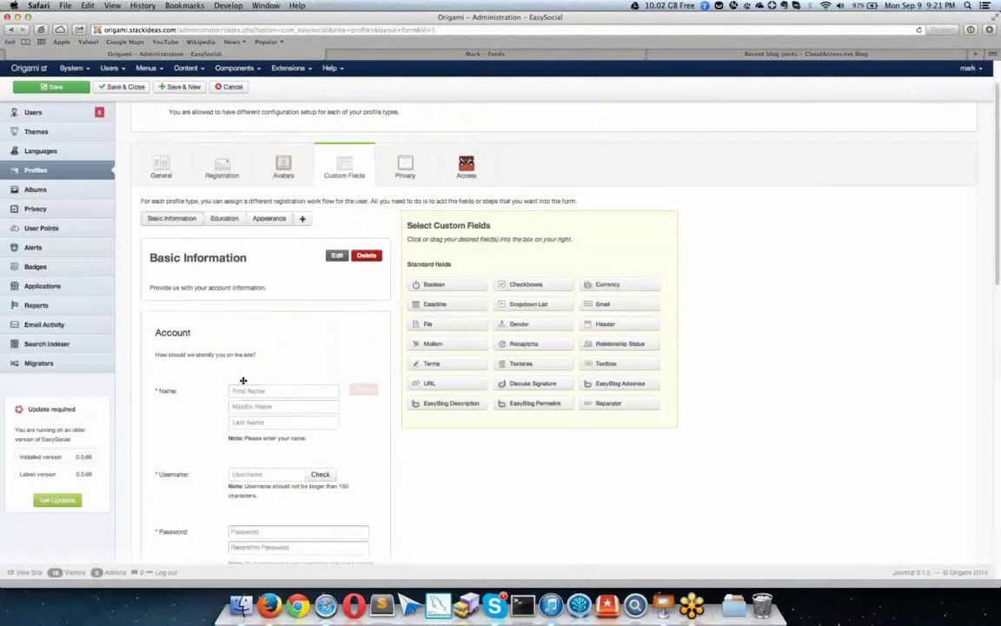
{"action": "left_click", "coordinate": [226, 248]}
{"action": "left_click", "coordinate": [276, 249]}
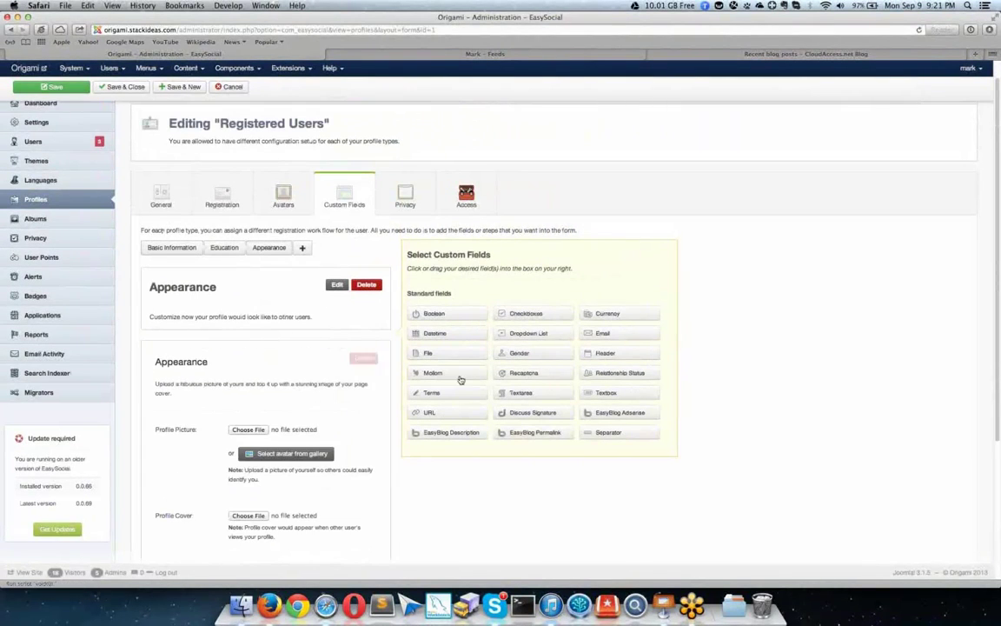
Step: Add a Mollom field and a Textbox field to the Appearance step
{"action": "left_click_drag", "start_coordinate": [433, 372], "coordinate": [292, 410]}
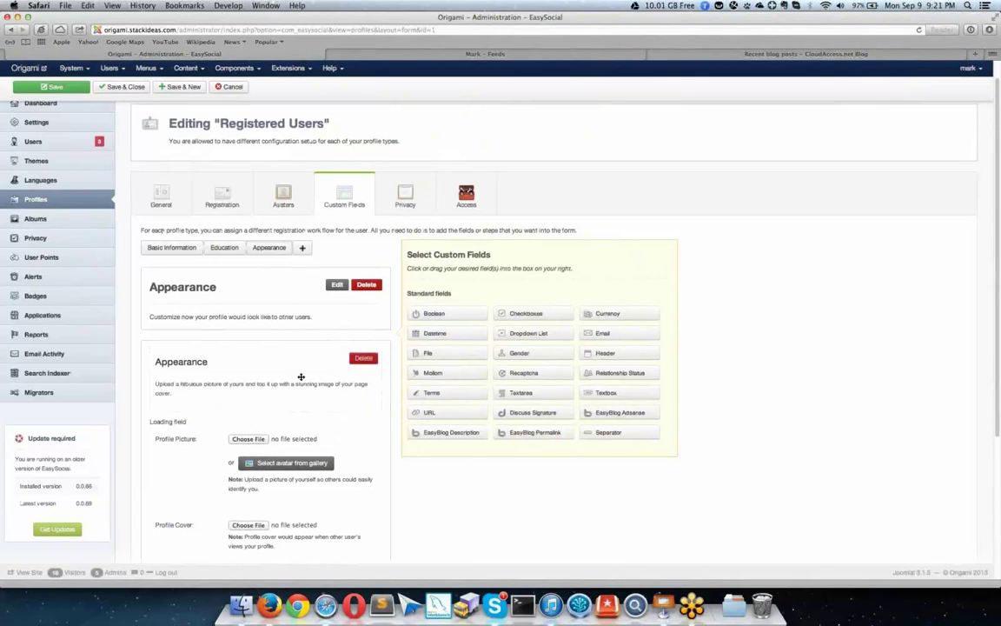
{"action": "scroll", "coordinate": [348, 356], "scroll_direction": "down", "scroll_amount": 2}
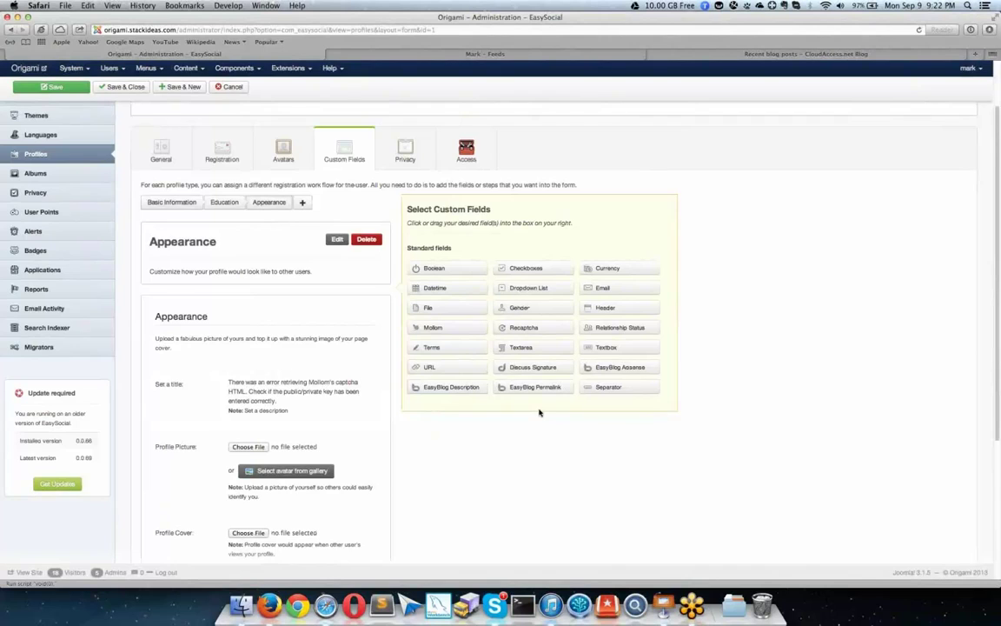
{"action": "scroll", "coordinate": [539, 412], "scroll_direction": "down", "scroll_amount": 3}
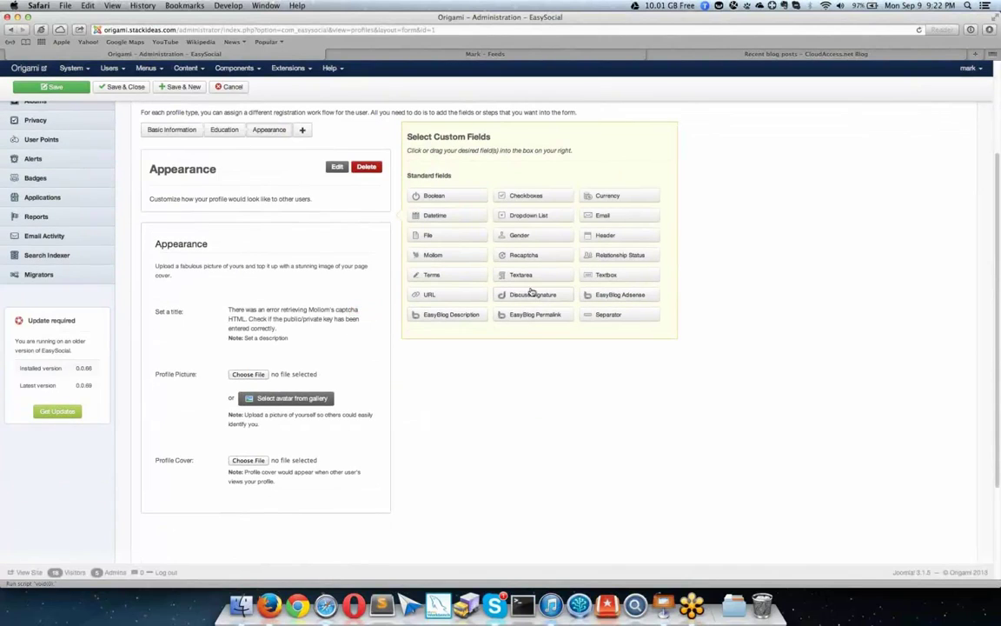
{"action": "left_click_drag", "start_coordinate": [608, 276], "coordinate": [248, 300]}
Step: Review the new Textbox's Core, View and Advance options, ending on Basic
{"action": "left_click", "coordinate": [290, 314]}
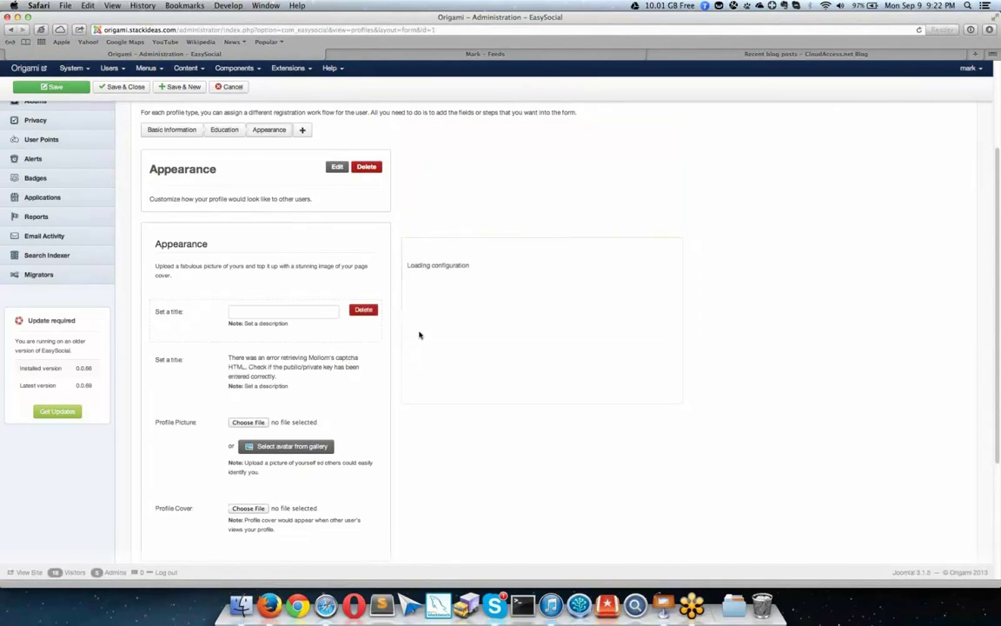
{"action": "left_click", "coordinate": [444, 291]}
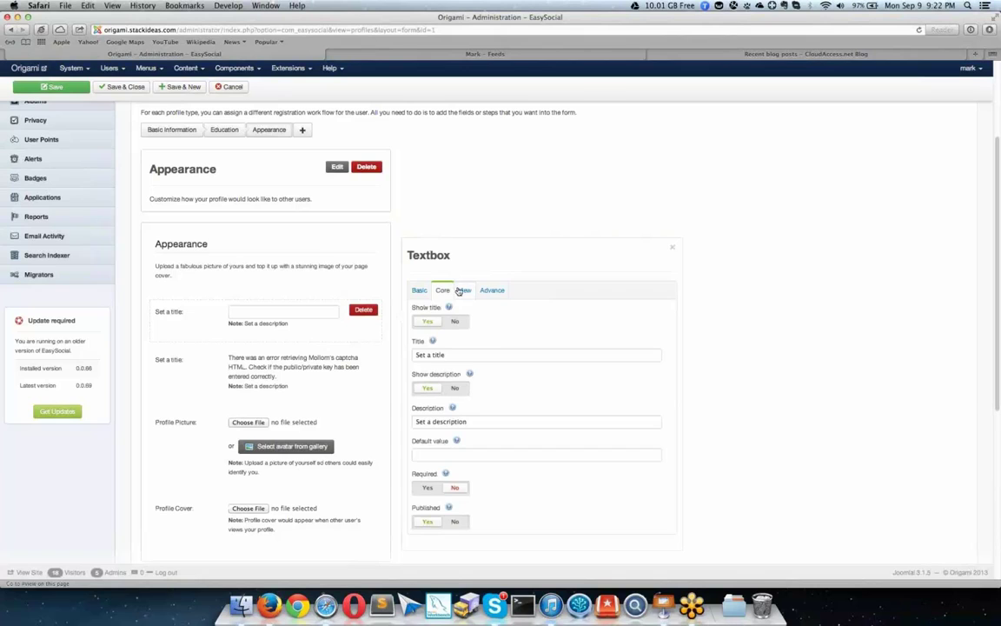
{"action": "left_click", "coordinate": [461, 290]}
{"action": "left_click", "coordinate": [487, 291]}
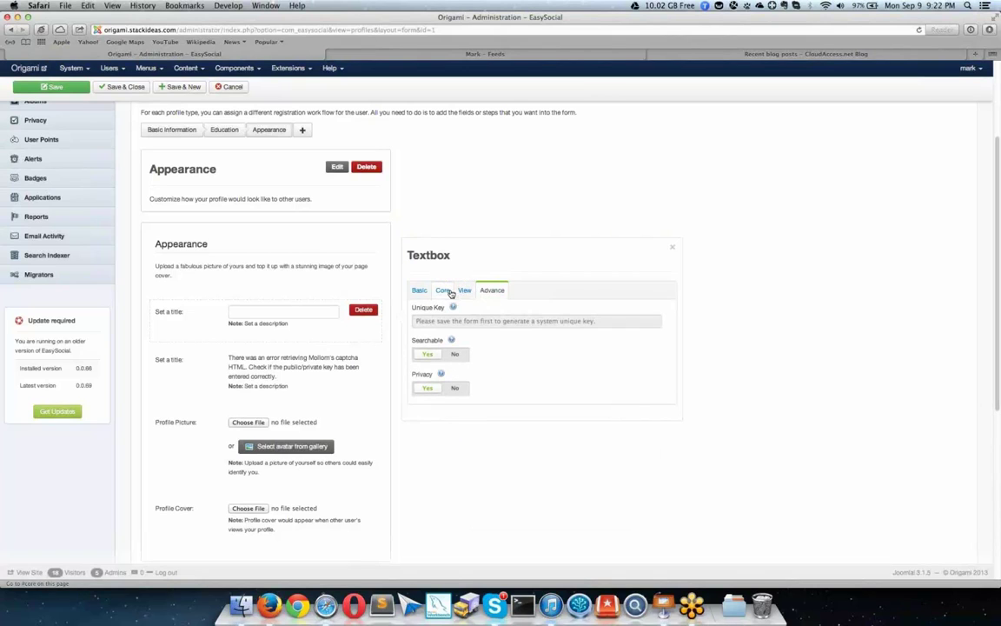
{"action": "left_click", "coordinate": [448, 291]}
{"action": "left_click", "coordinate": [419, 290]}
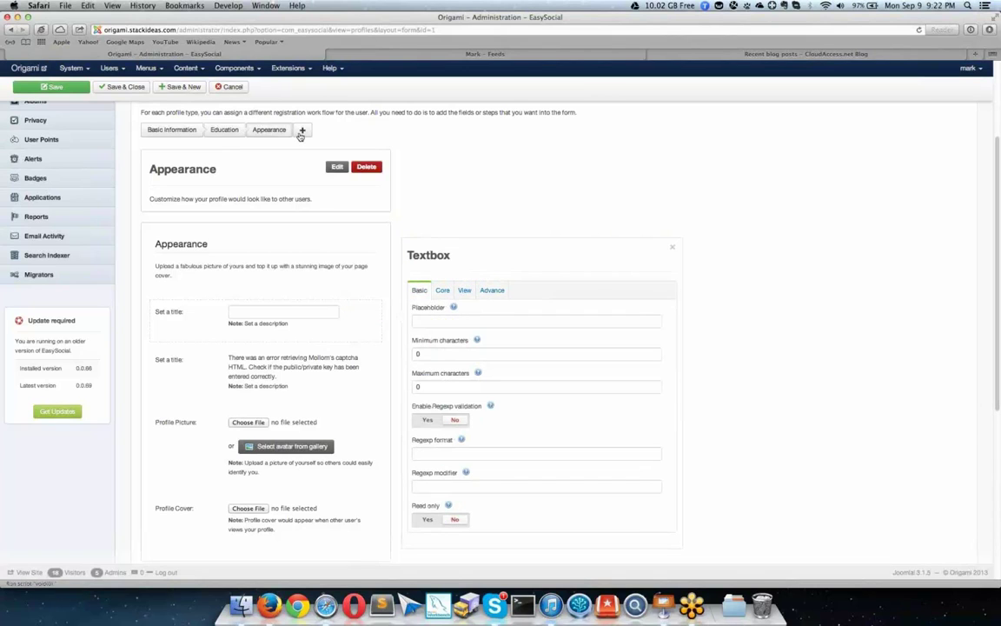
Step: Add a new untitled step after Appearance, check the existing steps, and open Privacy
{"action": "left_click", "coordinate": [302, 131]}
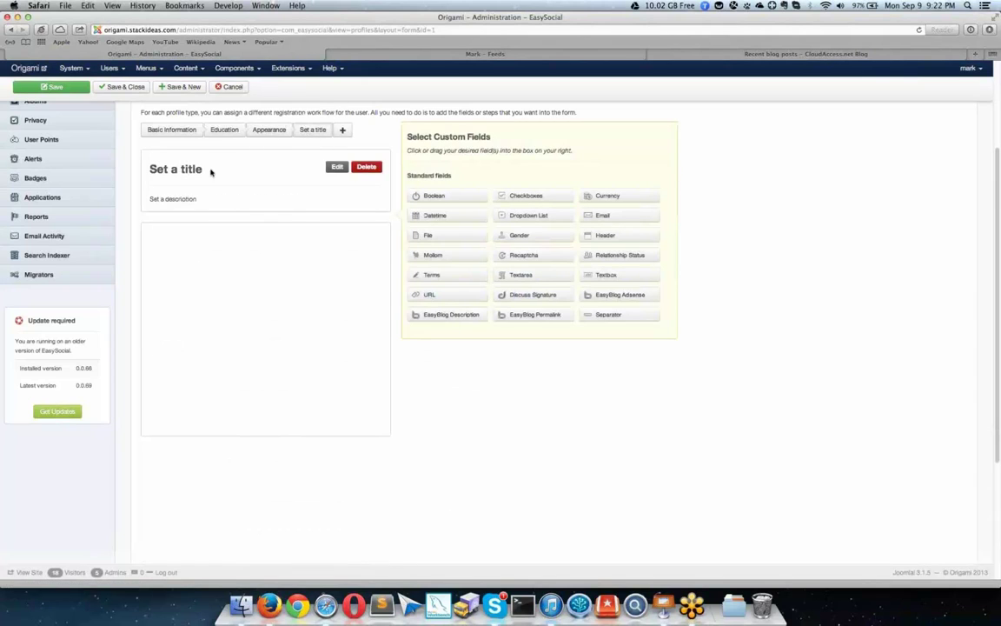
{"action": "scroll", "coordinate": [247, 180], "scroll_direction": "up", "scroll_amount": 2}
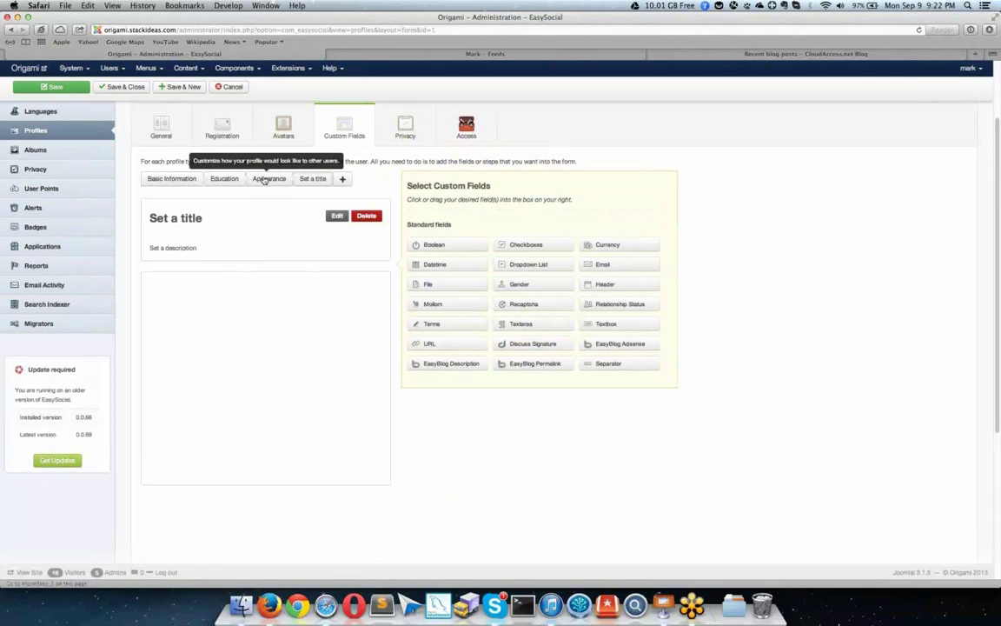
{"action": "left_click", "coordinate": [169, 180]}
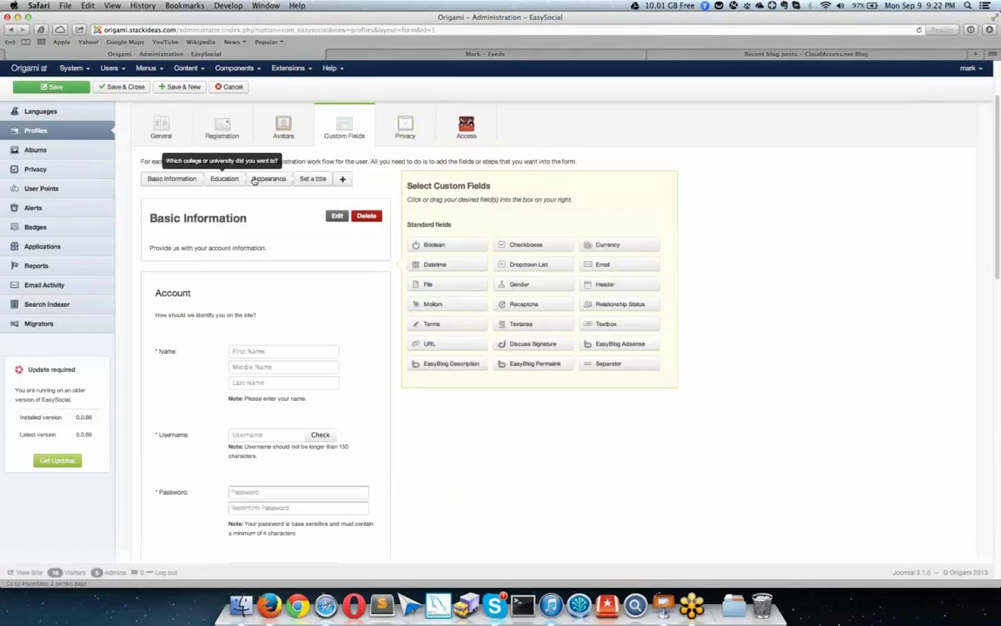
{"action": "left_click", "coordinate": [228, 179]}
{"action": "left_click", "coordinate": [270, 179]}
{"action": "left_click", "coordinate": [313, 179]}
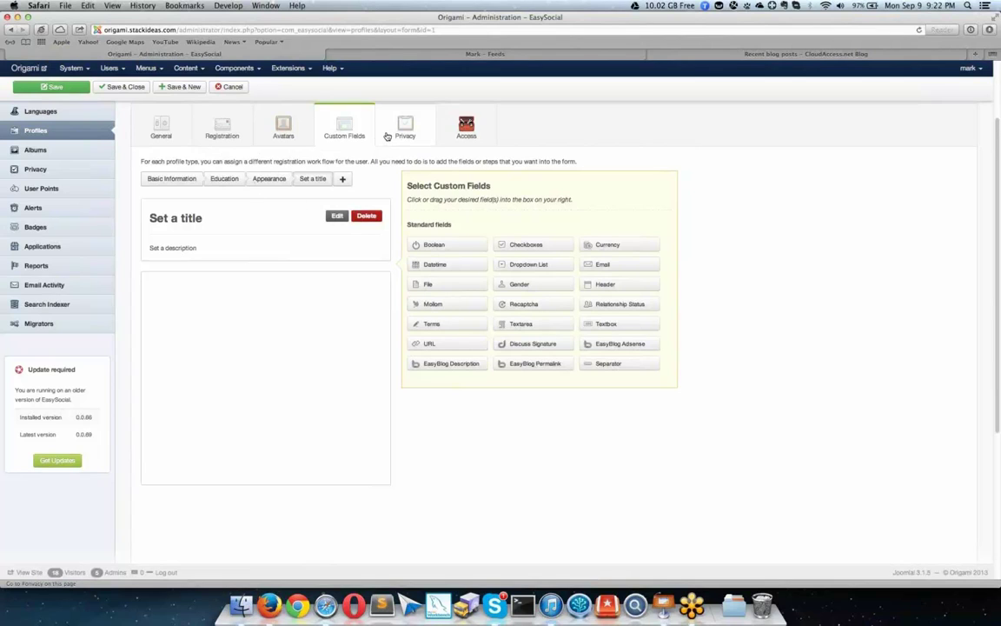
{"action": "scroll", "coordinate": [398, 195], "scroll_direction": "up", "scroll_amount": 3}
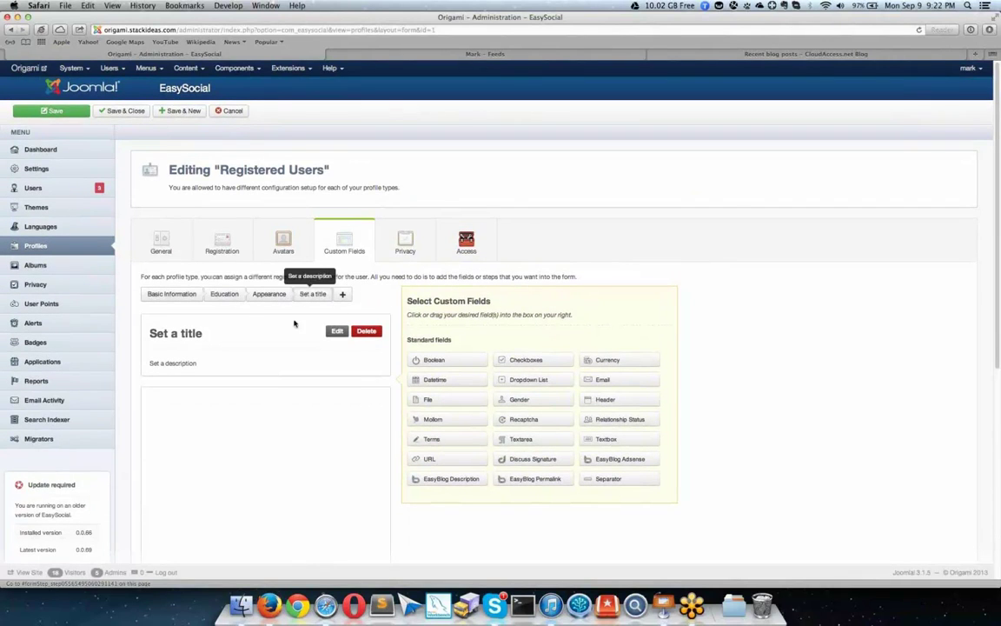
{"action": "left_click", "coordinate": [390, 260]}
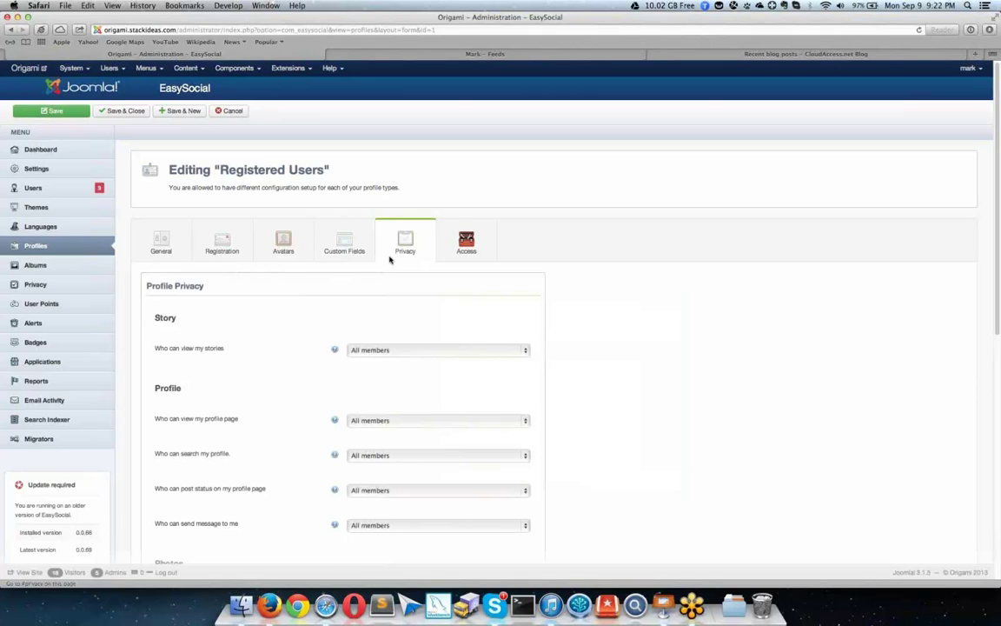
Step: Review the Registered Users privacy options, all set to All members, then open Access permissions
{"action": "scroll", "coordinate": [371, 270], "scroll_direction": "down", "scroll_amount": 3}
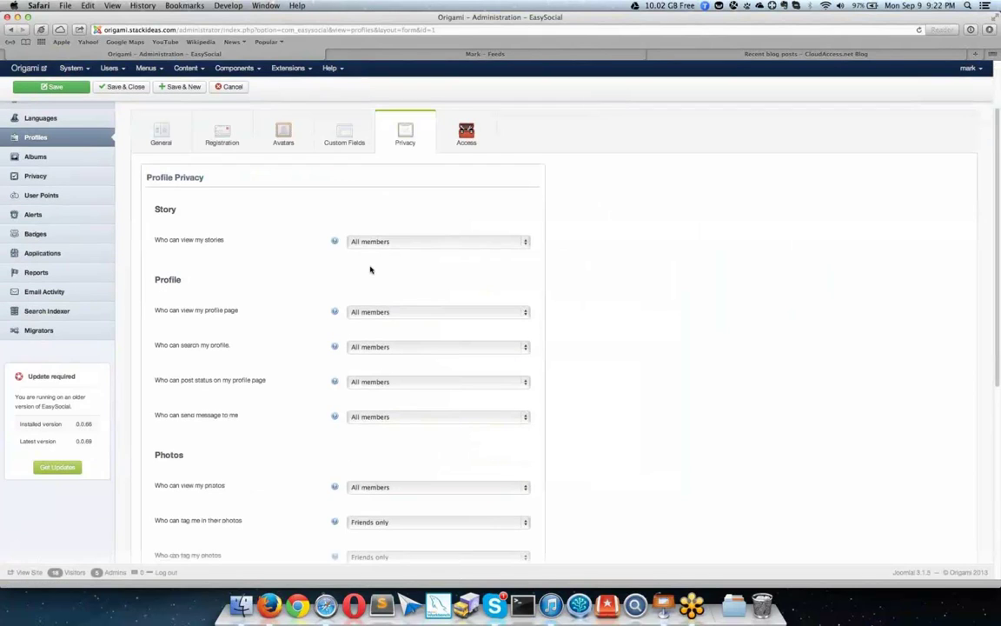
{"action": "scroll", "coordinate": [368, 270], "scroll_direction": "down", "scroll_amount": 10}
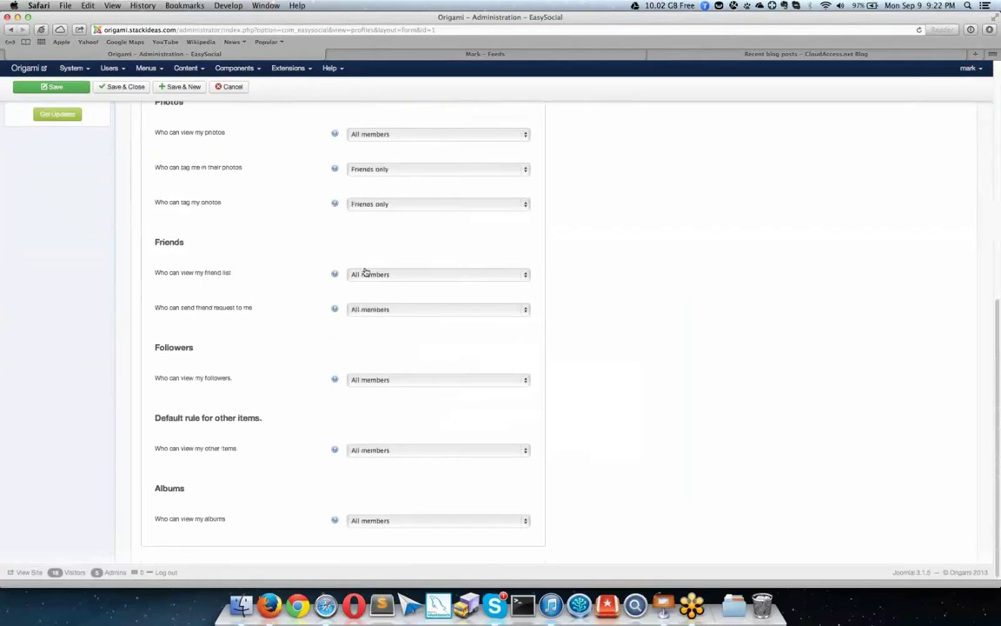
{"action": "scroll", "coordinate": [366, 273], "scroll_direction": "up", "scroll_amount": 13}
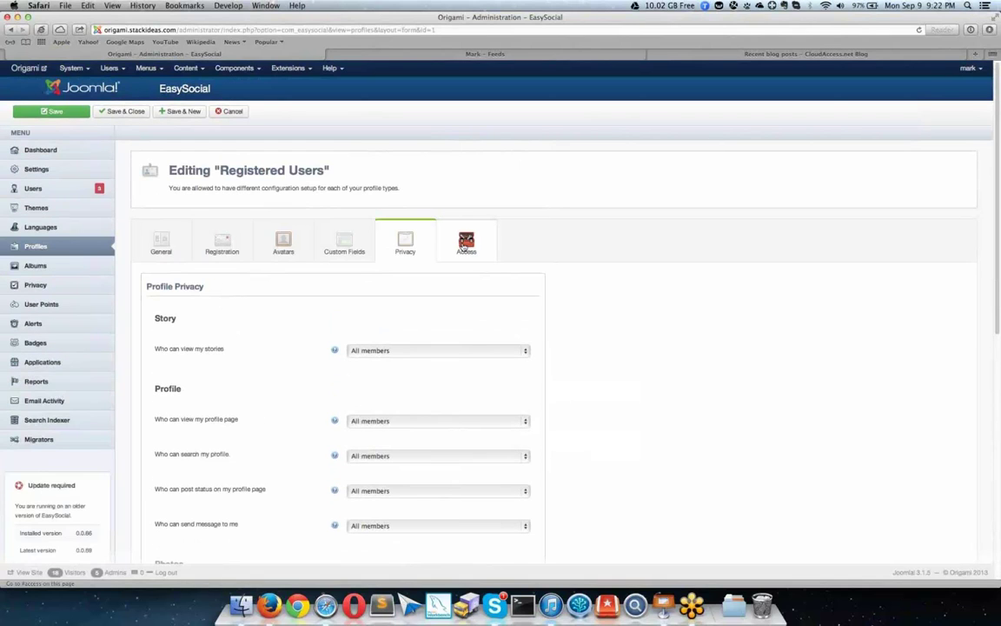
{"action": "left_click", "coordinate": [465, 246]}
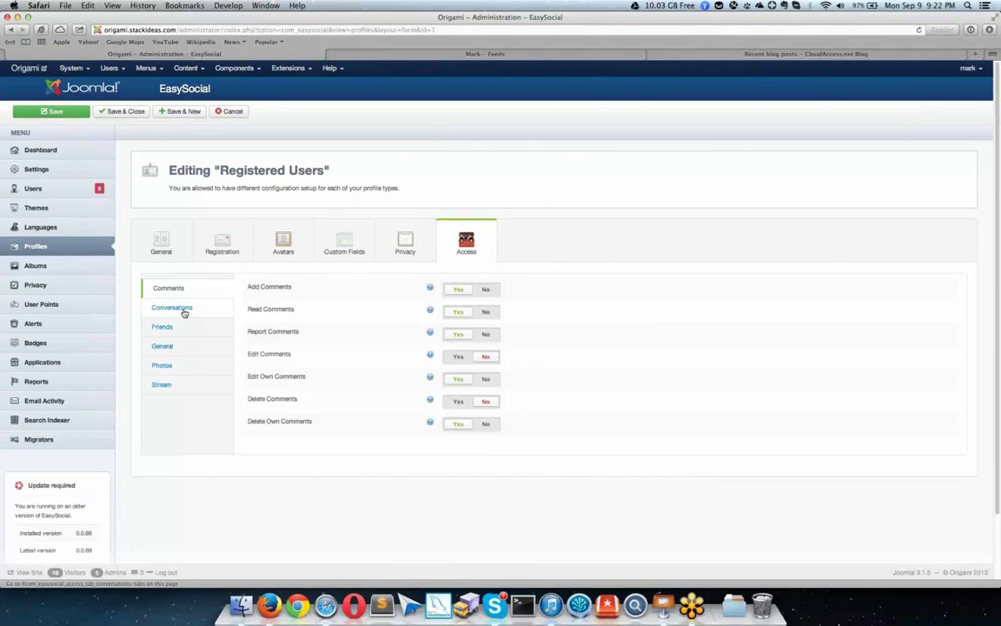
Step: Browse Conversations, Comments and Photos permissions: album creation allowed, 20 albums, 32 MB maximum file size
{"action": "left_click", "coordinate": [184, 313]}
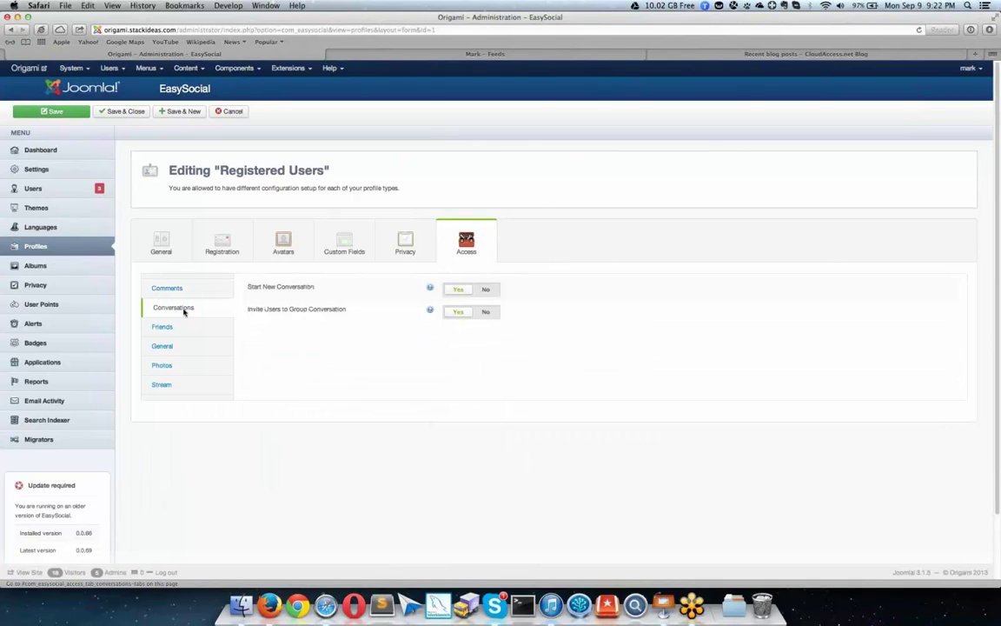
{"action": "left_click", "coordinate": [179, 291]}
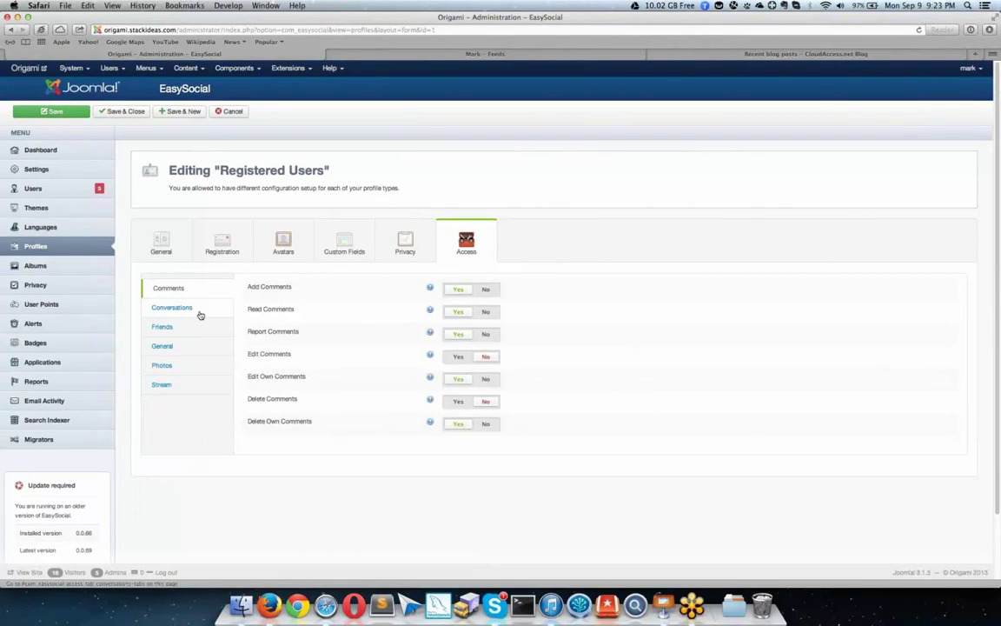
{"action": "left_click", "coordinate": [181, 365]}
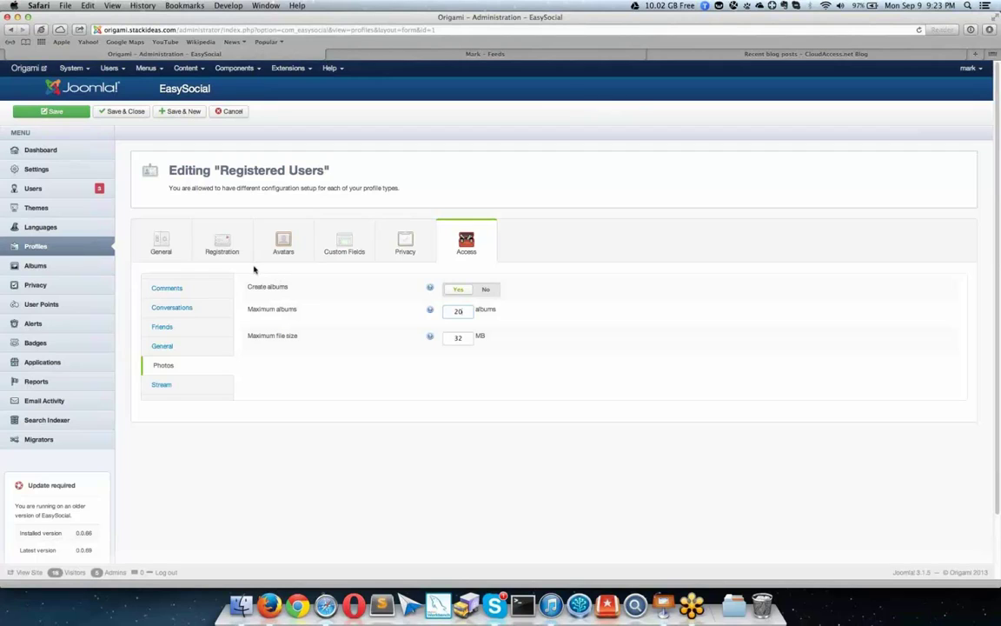
Step: Return to the profile's General settings, then switch to the front-end dashboard News Feed
{"action": "left_click", "coordinate": [164, 233]}
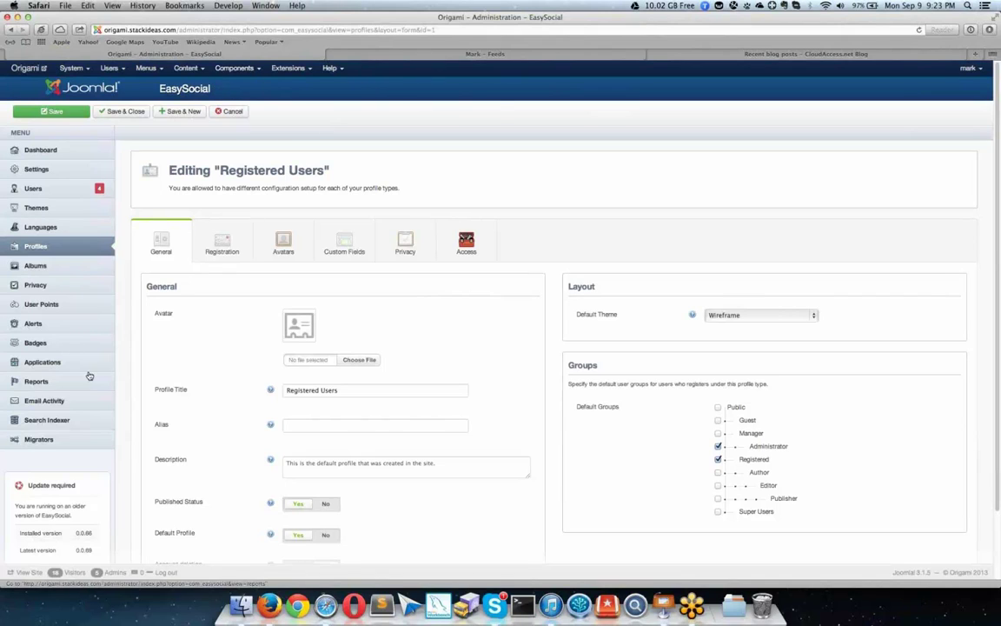
{"action": "left_click", "coordinate": [476, 57]}
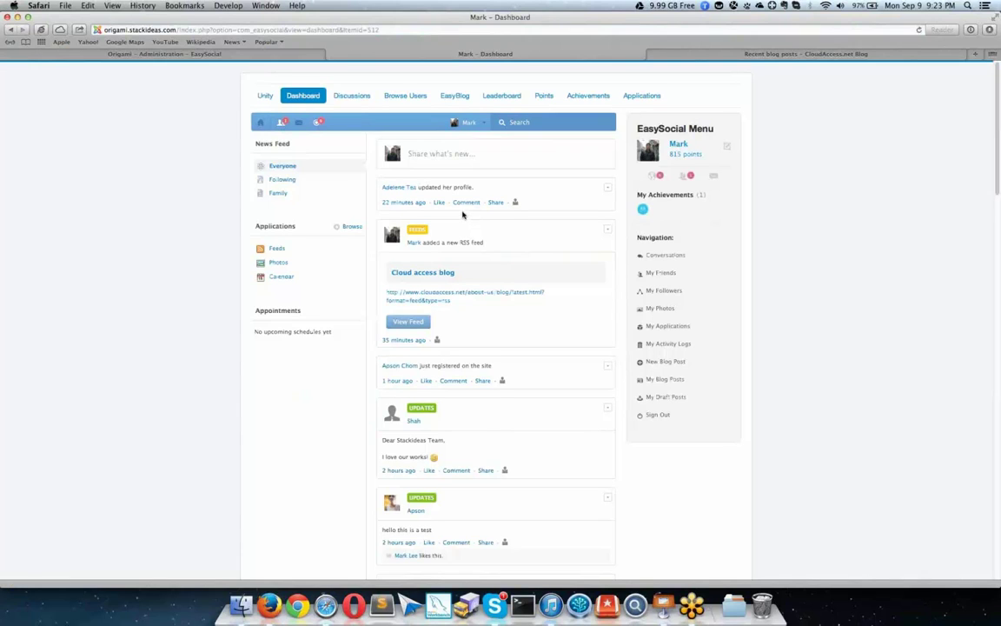
Step: Scroll the dashboard feed and expand the 'Share what's new...' status composer
{"action": "scroll", "coordinate": [463, 214], "scroll_direction": "down", "scroll_amount": 2}
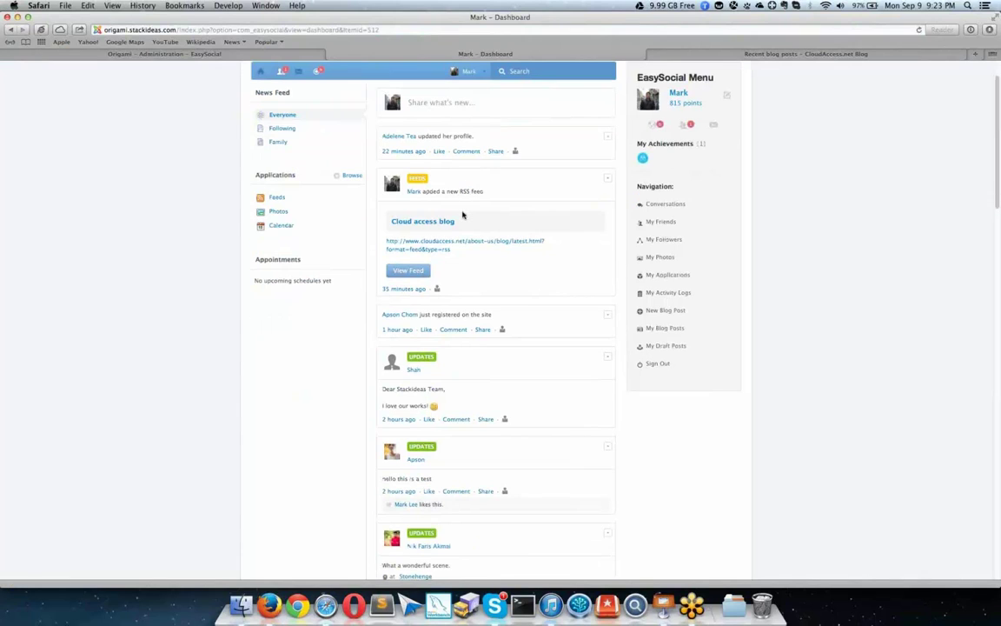
{"action": "scroll", "coordinate": [463, 215], "scroll_direction": "down", "scroll_amount": 1}
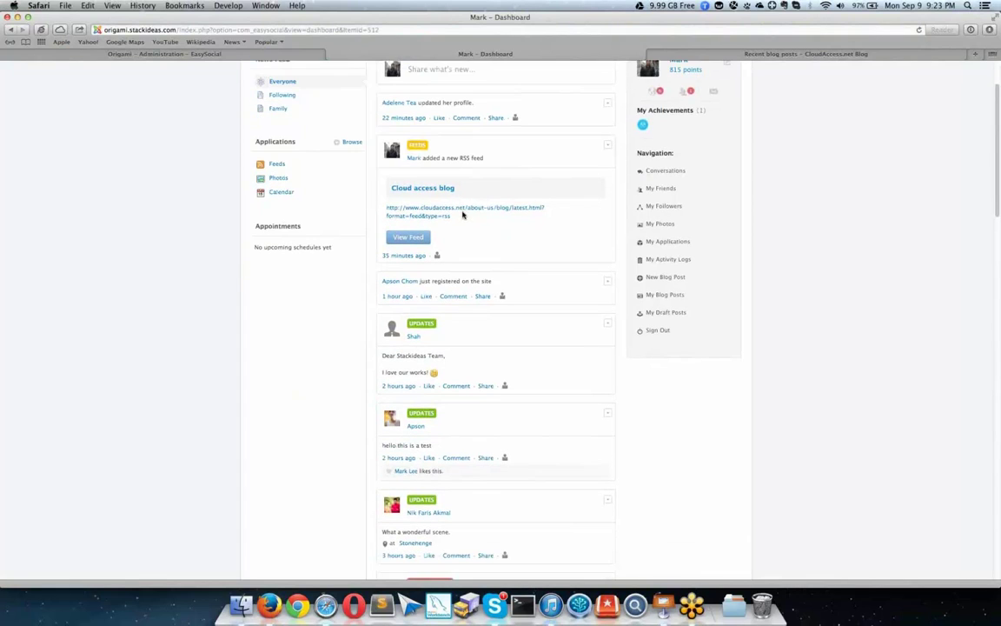
{"action": "scroll", "coordinate": [462, 212], "scroll_direction": "up", "scroll_amount": 3}
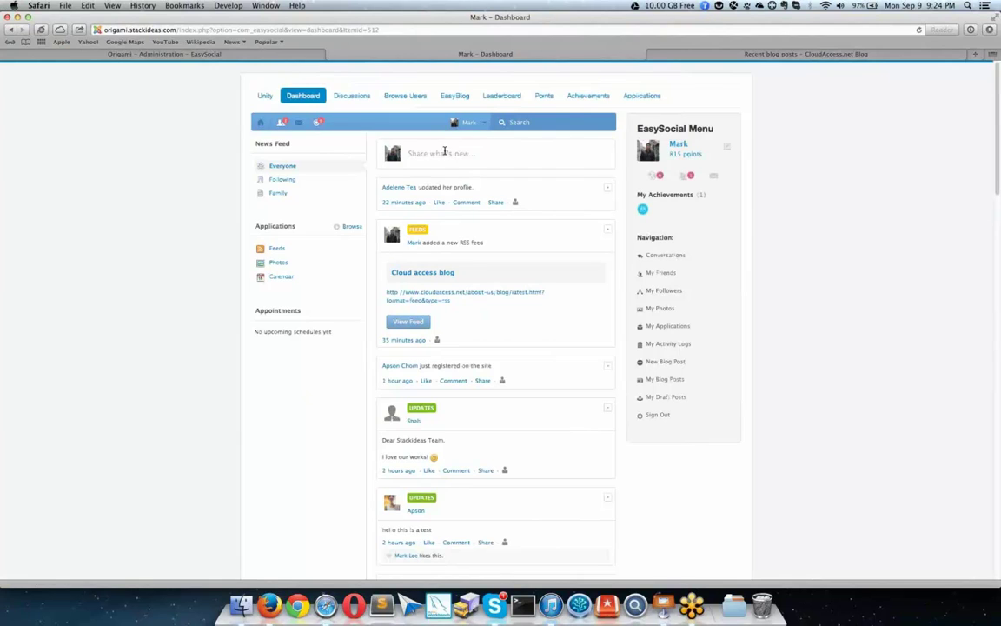
{"action": "left_click", "coordinate": [442, 152]}
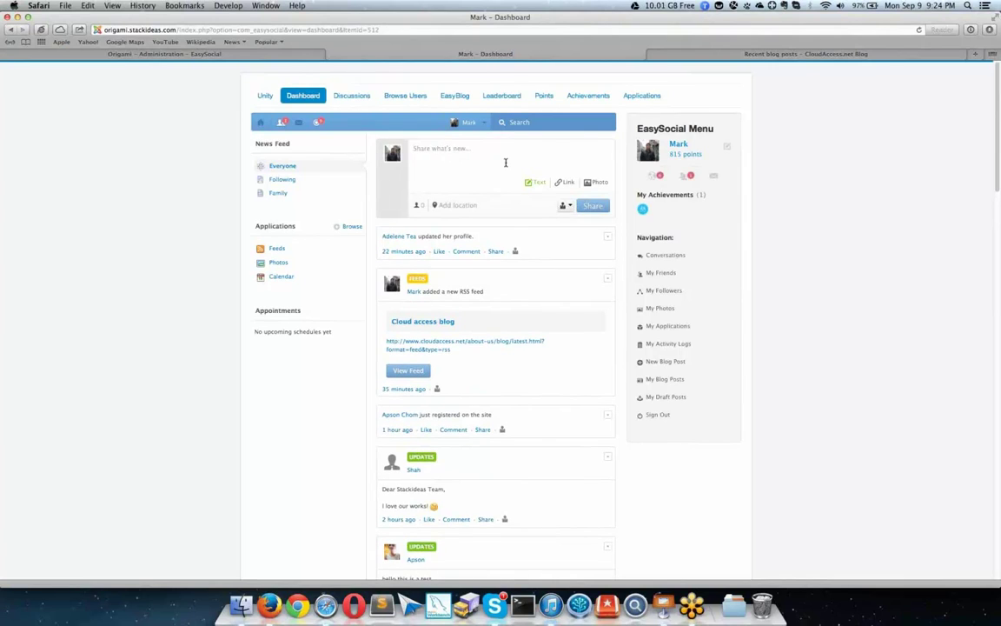
Step: Tag the new post with the Damansara Perdana location and paste the Lorem Ipsum paragraph
{"action": "left_click", "coordinate": [461, 206]}
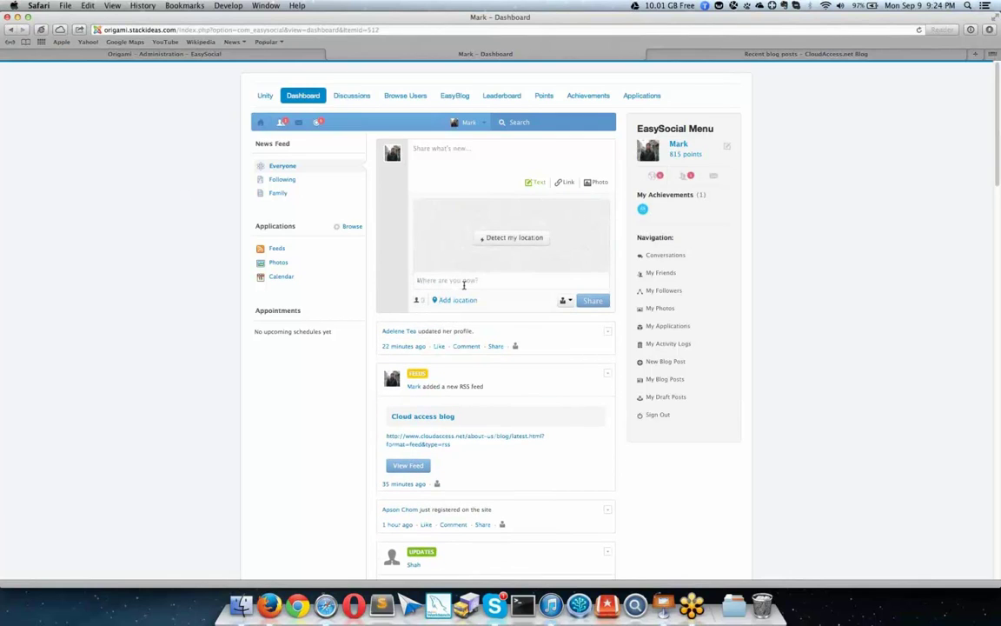
{"action": "left_click", "coordinate": [483, 241]}
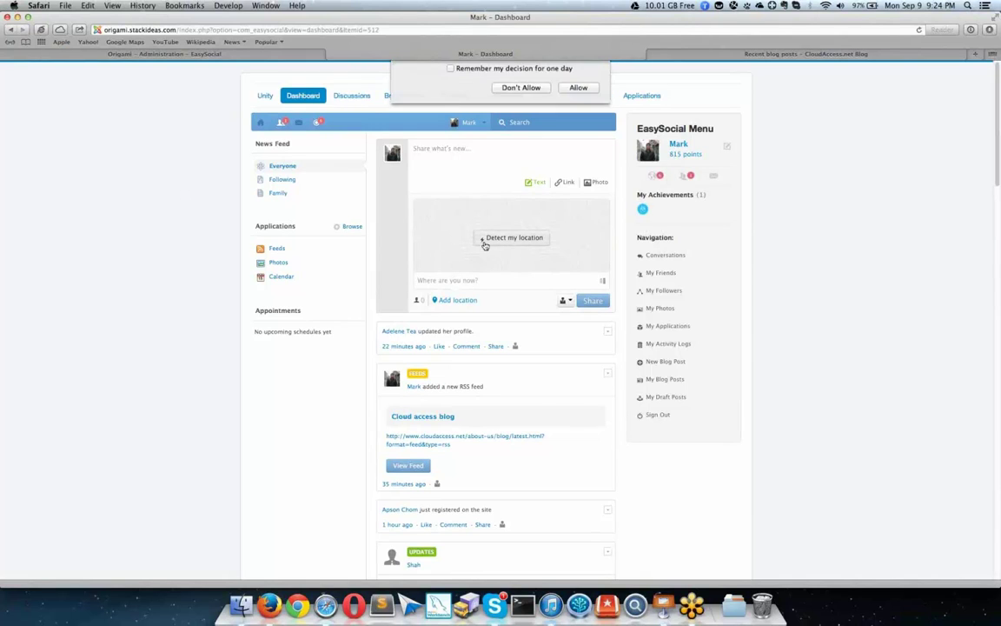
{"action": "left_click", "coordinate": [576, 137]}
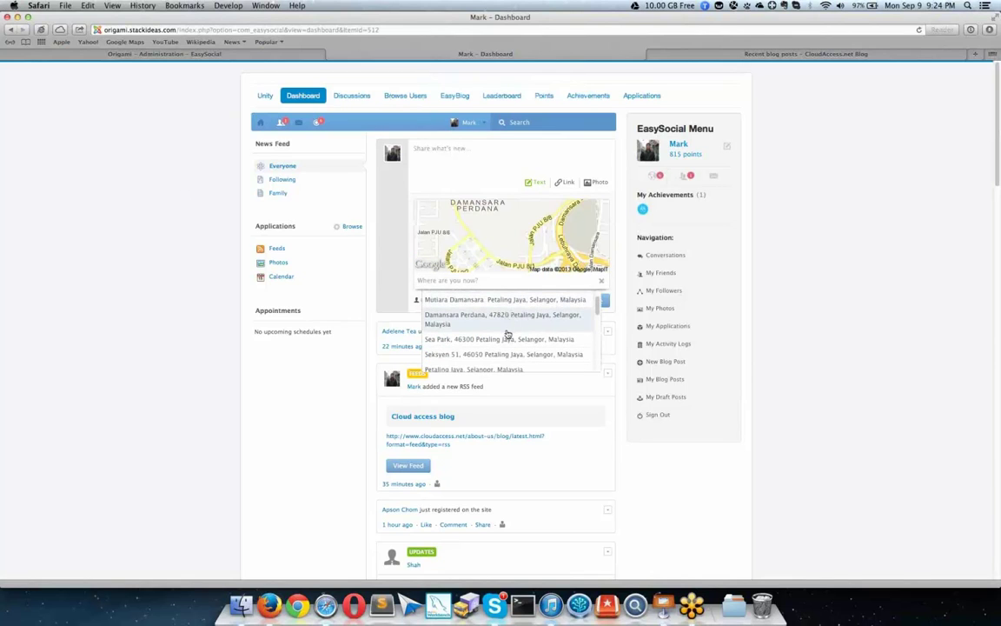
{"action": "left_click", "coordinate": [509, 317]}
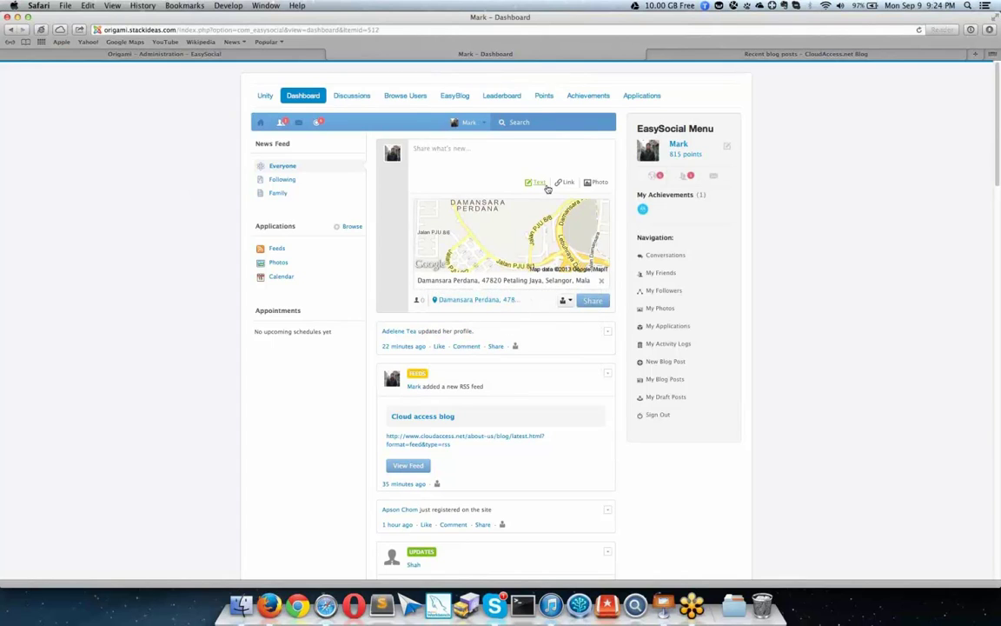
{"action": "left_click", "coordinate": [502, 159]}
{"action": "type", "text": "lipsu"}
{"action": "key", "text": "super+a"}
{"action": "type", "text": "Lorem Ipsum is simply dummy text of the printing and typesetting industry. Lorem Ipsum has been the industry's standard dummy text ever since the 1500s, when an unknown printer took a galley of type and scrambled it to make a type specimen book. It has survived not only five centuries, but also the leap into electronic typesetting, remaining essentially unchanged. It was popularised in the 1960s with the release of Letraset sheets containing Lorem Ipsum passages, and more recently with desktop publishing software like Aldus PageMaker including versions of Lorem Ipsum."}
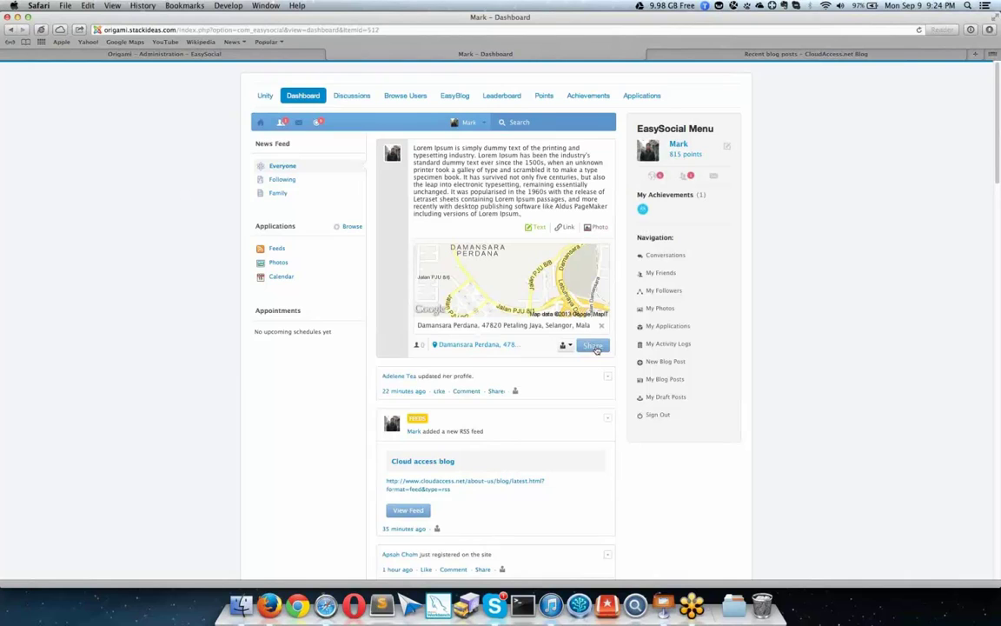
Step: Give the post a custom audience with the suggested friend and publish it
{"action": "left_click", "coordinate": [563, 346]}
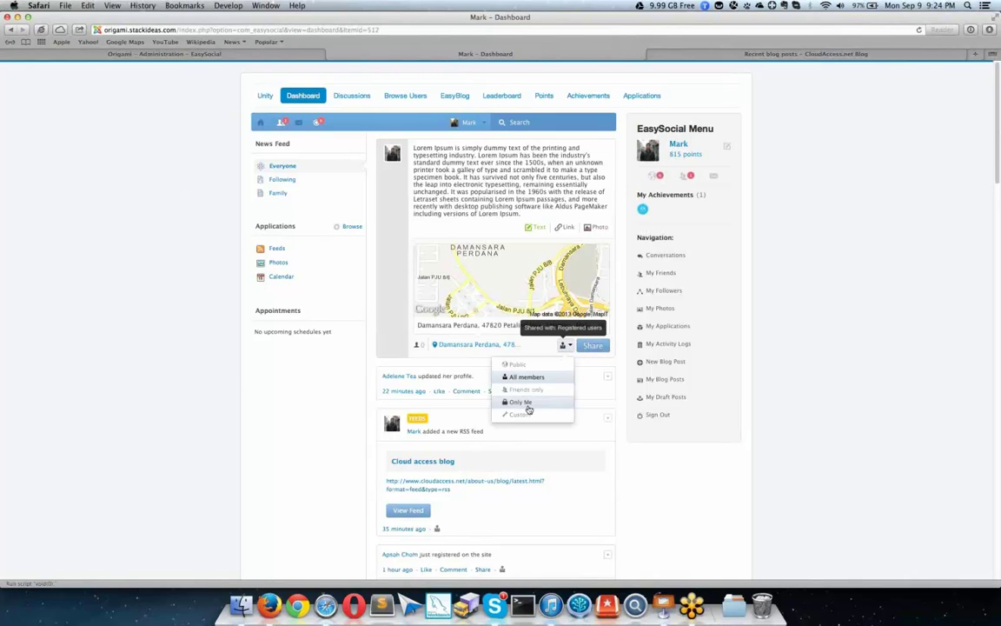
{"action": "left_click", "coordinate": [527, 413]}
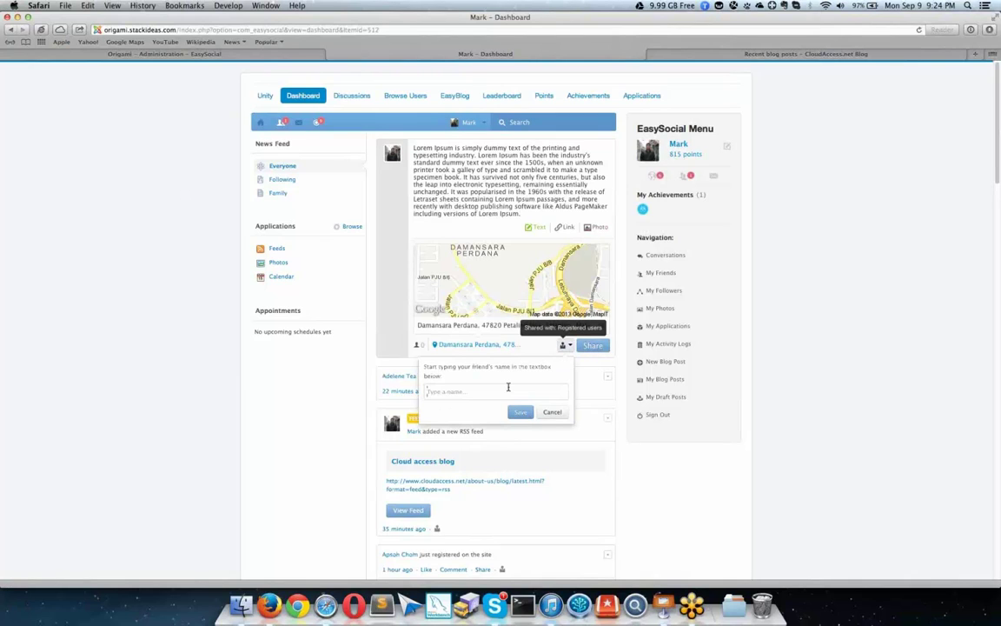
{"action": "type", "text": "sam"}
{"action": "key", "text": "Return"}
{"action": "key", "text": "BackSpace"}
{"action": "key", "text": "BackSpace"}
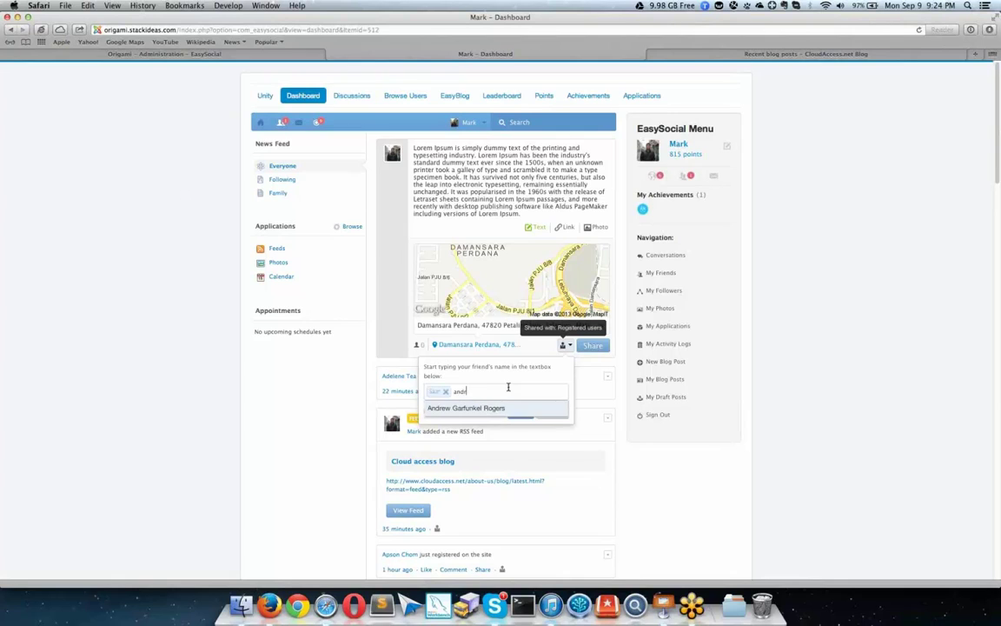
{"action": "key", "text": "Return"}
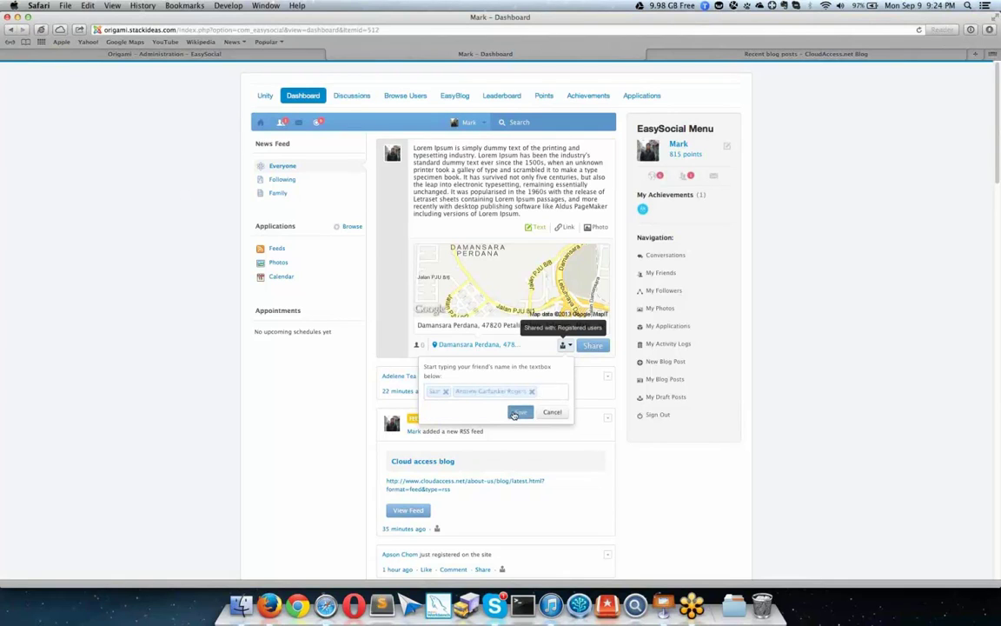
{"action": "left_click", "coordinate": [521, 414]}
{"action": "left_click", "coordinate": [587, 350]}
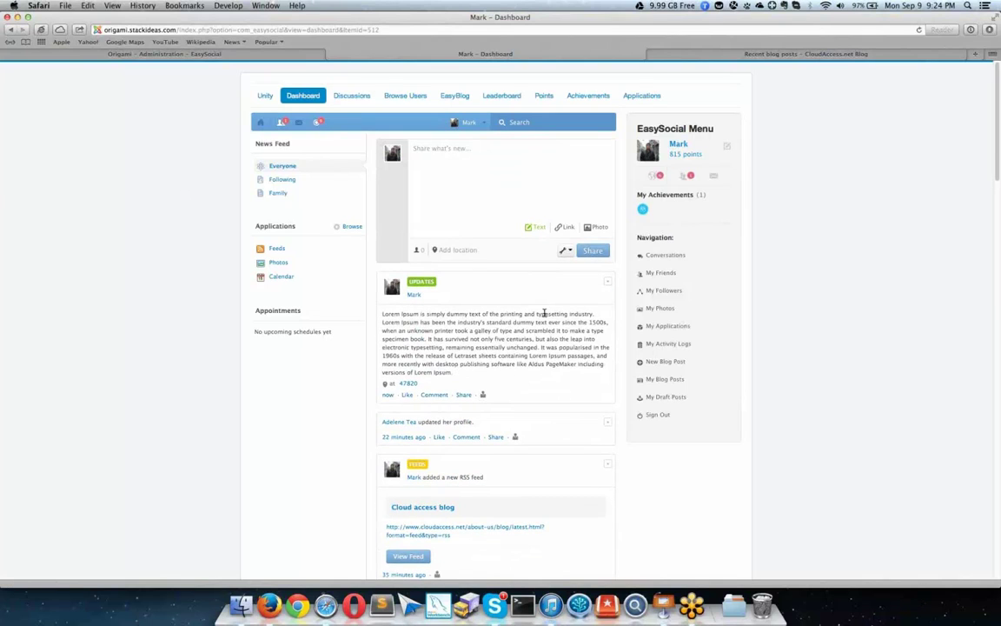
Step: Reload the feed, confirm the update is shared with Registered Users, and expand a new composer
{"action": "key", "text": "super+r"}
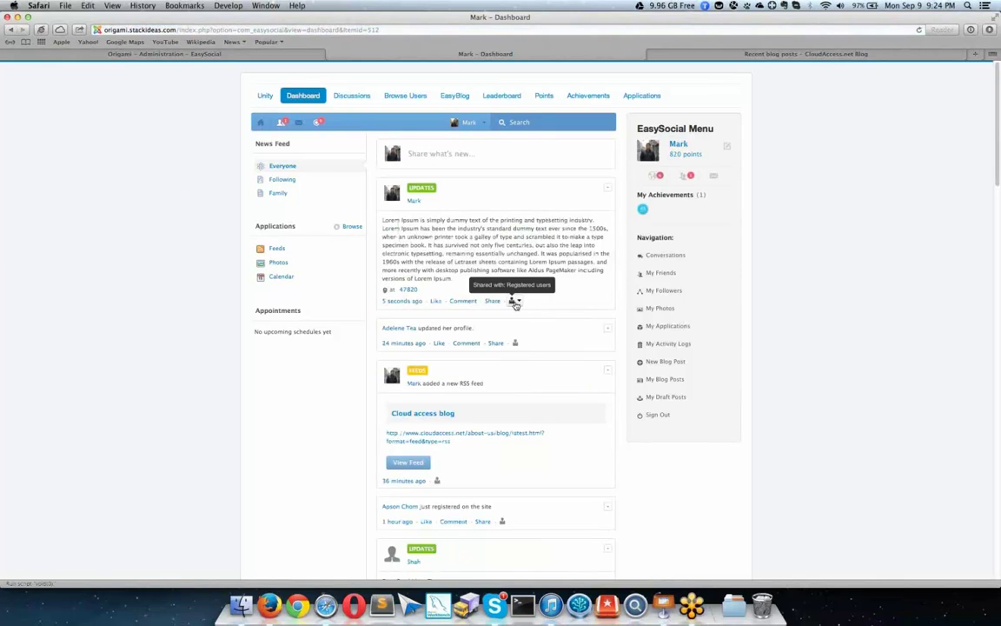
{"action": "left_click", "coordinate": [514, 300]}
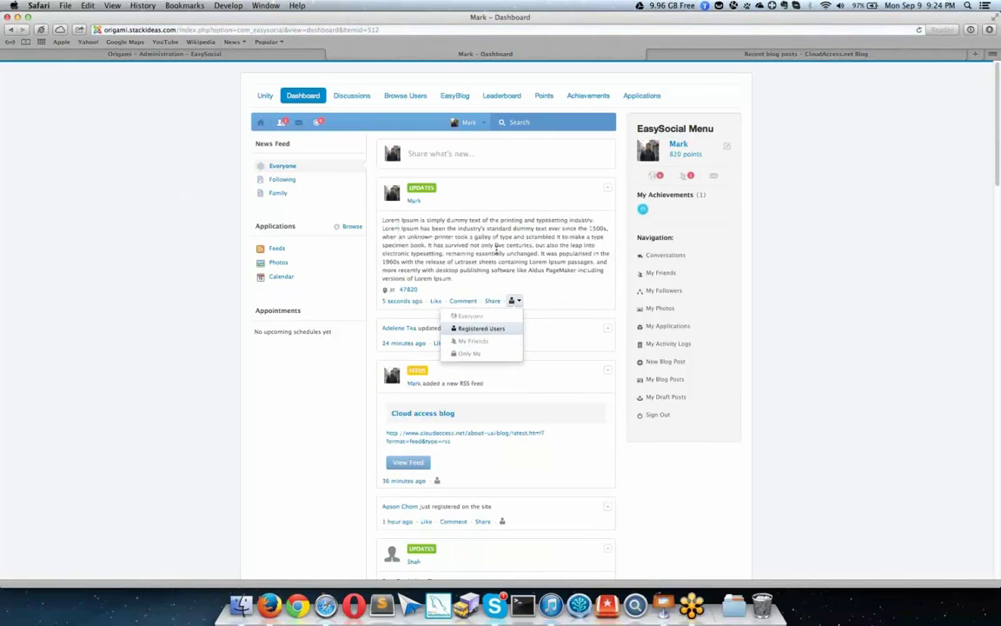
{"action": "left_click", "coordinate": [480, 328]}
{"action": "left_click", "coordinate": [507, 148]}
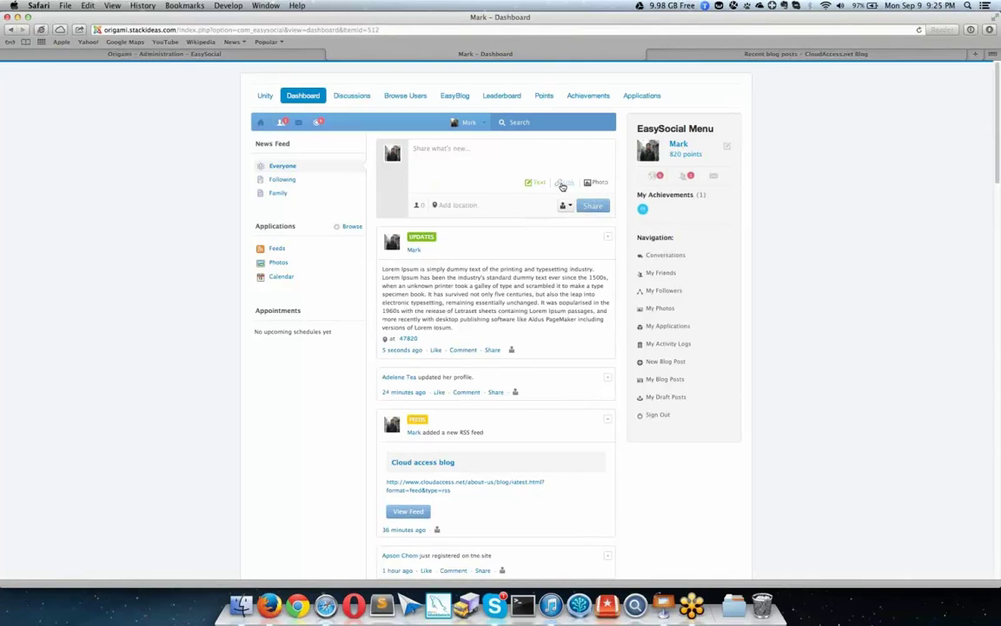
{"action": "left_click", "coordinate": [563, 183]}
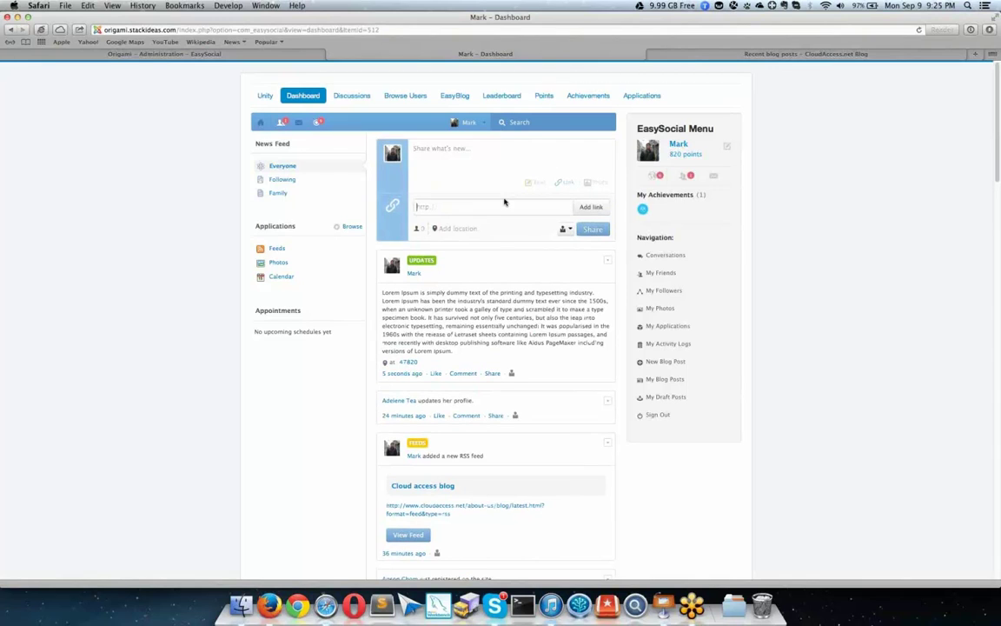
{"action": "type", "text": "http://cloudaccess.net"}
{"action": "left_click", "coordinate": [600, 206]}
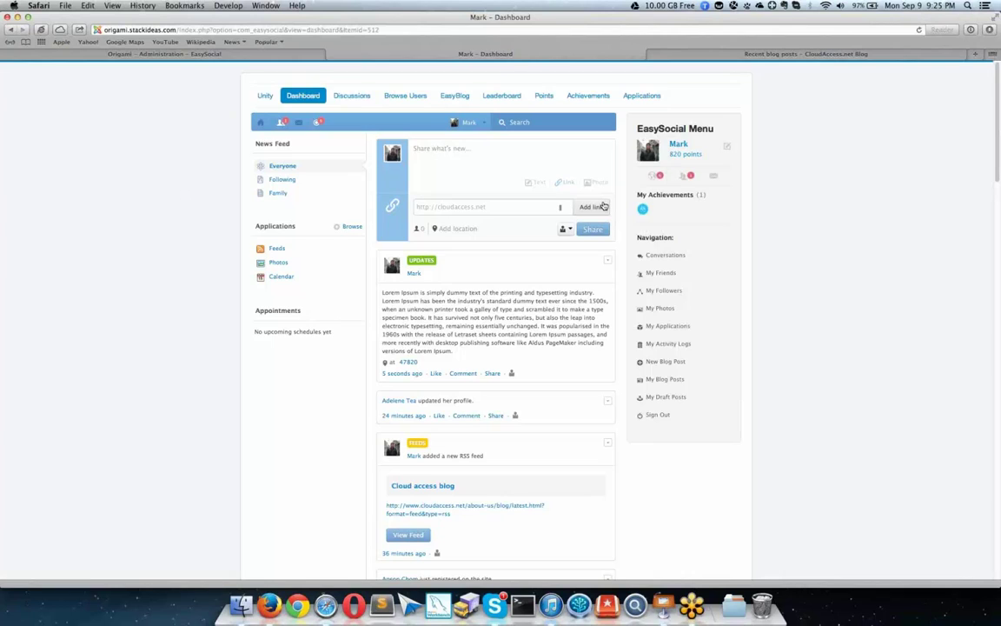
{"action": "left_click", "coordinate": [603, 206]}
{"action": "left_click", "coordinate": [566, 235]}
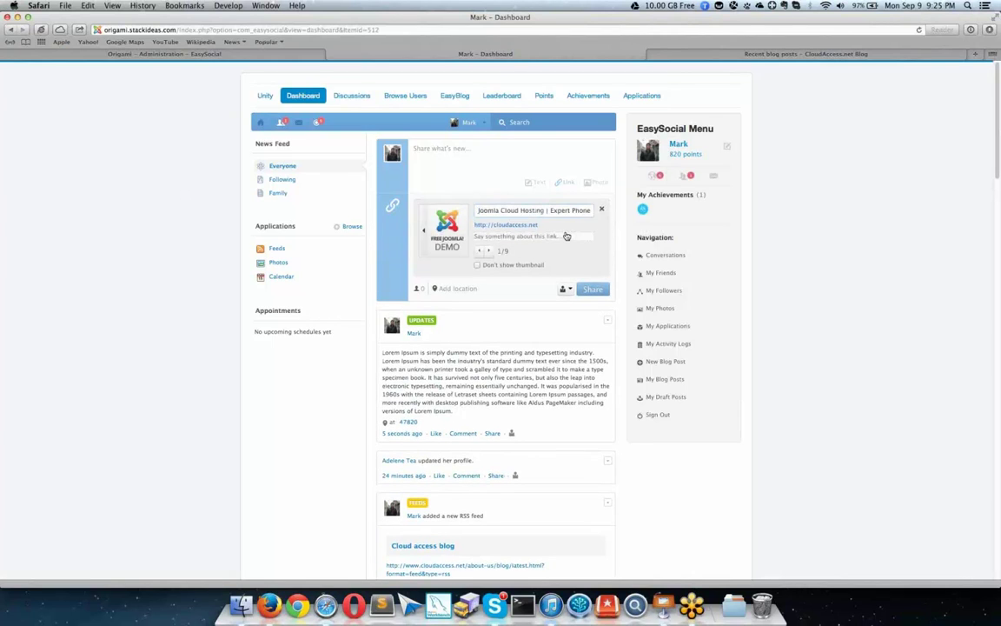
{"action": "left_click", "coordinate": [562, 224]}
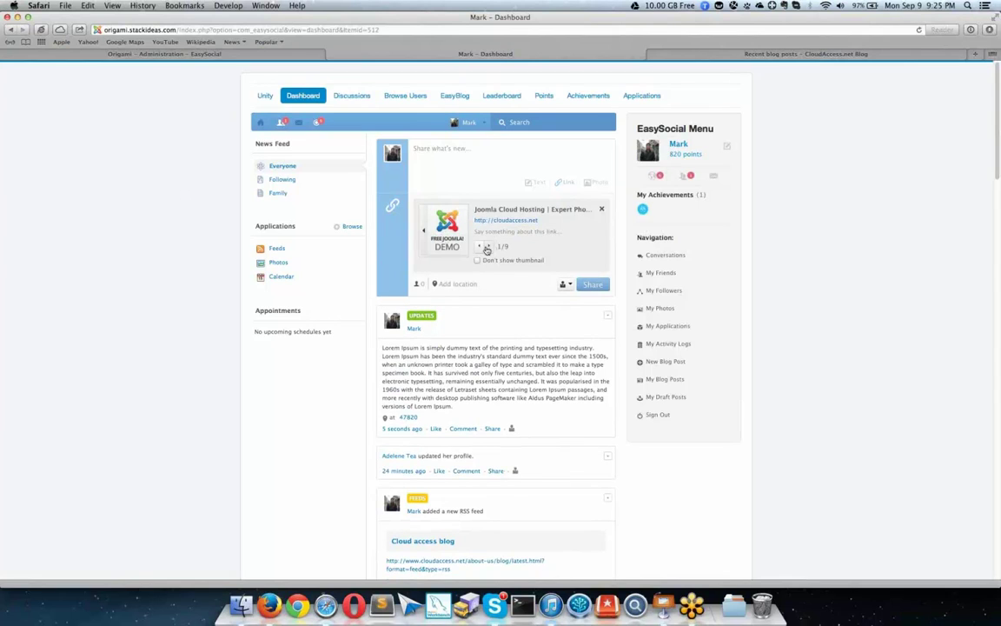
Step: Cycle through the link thumbnails and return to the Joomla Free Demo image, 1/9
{"action": "left_click", "coordinate": [489, 248]}
{"action": "left_click", "coordinate": [488, 247]}
{"action": "left_click", "coordinate": [488, 247]}
{"action": "left_click", "coordinate": [488, 247]}
{"action": "left_click", "coordinate": [488, 248]}
{"action": "left_click", "coordinate": [489, 247]}
{"action": "left_click", "coordinate": [489, 247]}
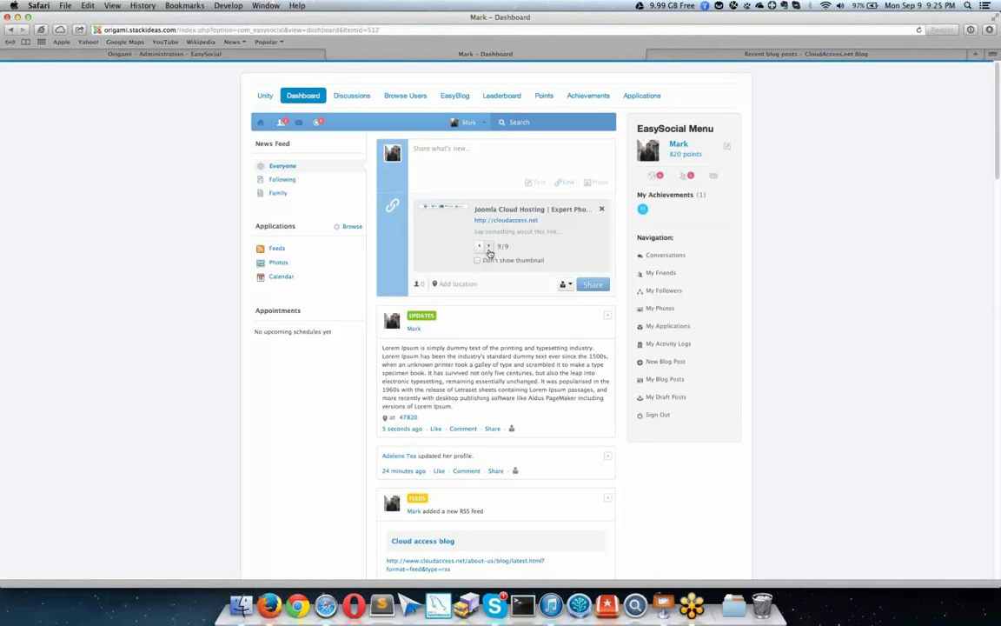
{"action": "left_click", "coordinate": [488, 247]}
{"action": "left_click", "coordinate": [478, 248]}
{"action": "left_click", "coordinate": [478, 248]}
{"action": "left_click", "coordinate": [478, 248]}
{"action": "left_click", "coordinate": [477, 249]}
{"action": "left_click", "coordinate": [478, 249]}
{"action": "left_click", "coordinate": [477, 248]}
{"action": "left_click", "coordinate": [478, 248]}
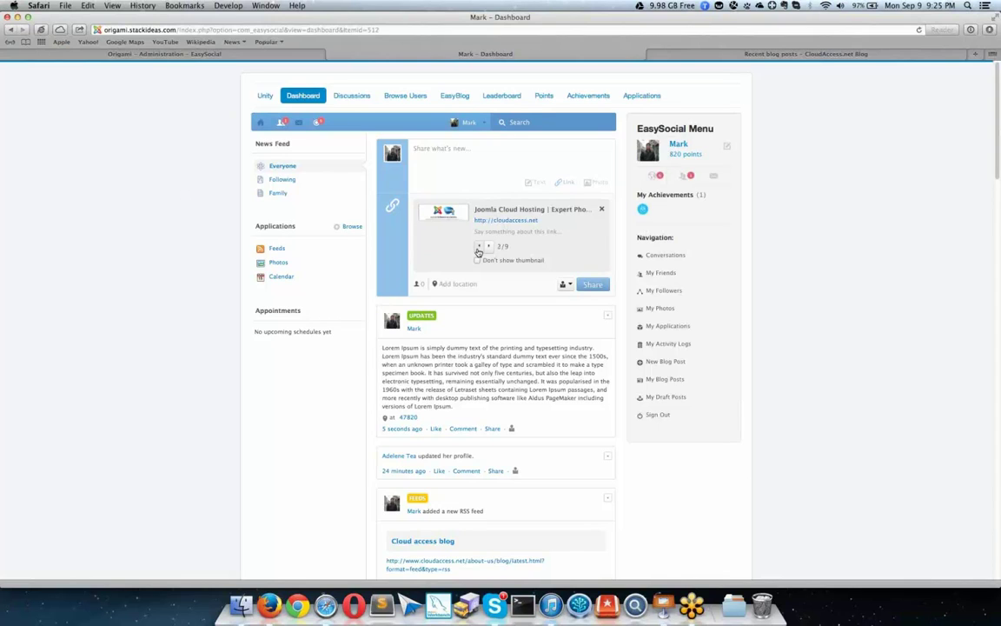
{"action": "left_click", "coordinate": [478, 248]}
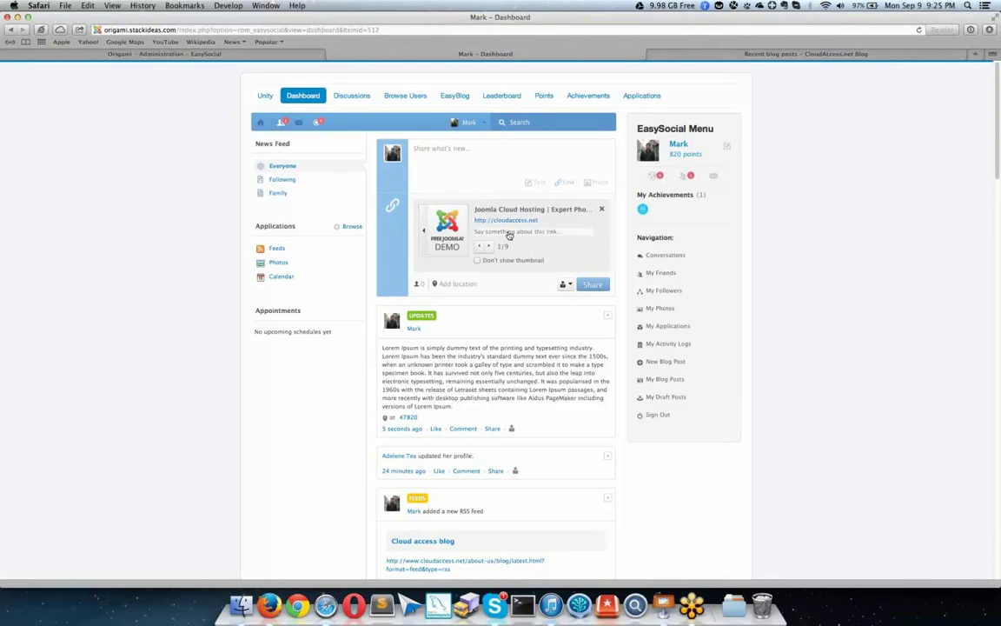
Step: Caption the link 'CloudAccess Rocks!' and share it
{"action": "left_click", "coordinate": [543, 231]}
{"action": "type", "text": "Clou"}
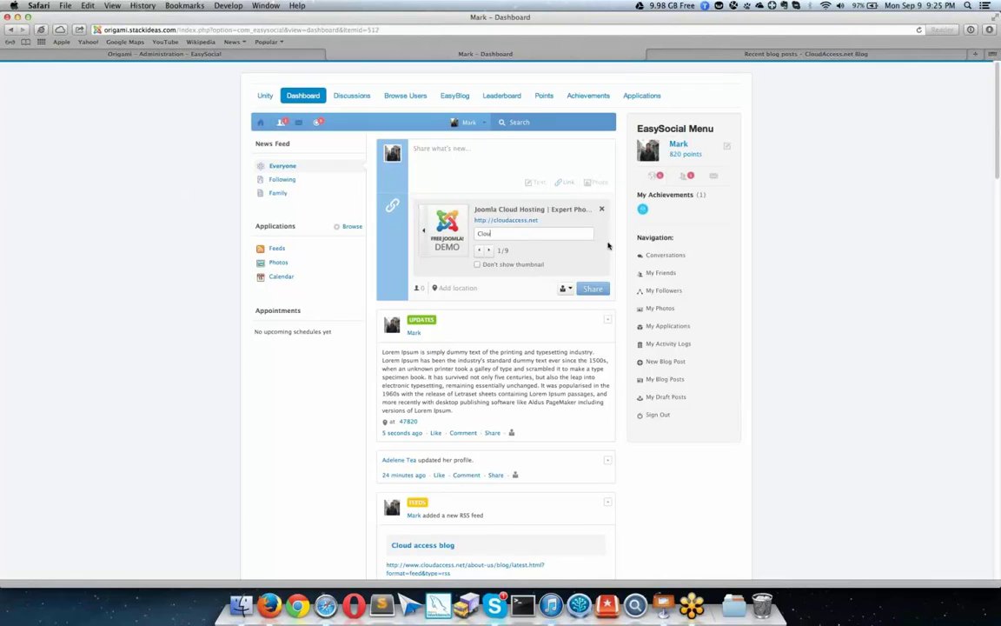
{"action": "type", "text": "dAccess Rocks!"}
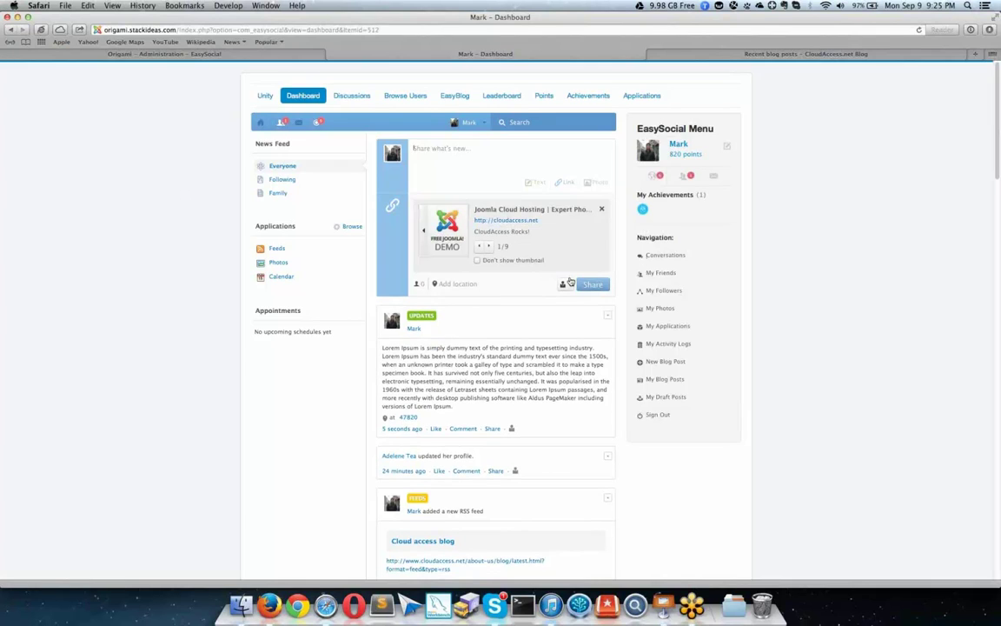
{"action": "left_click", "coordinate": [592, 287]}
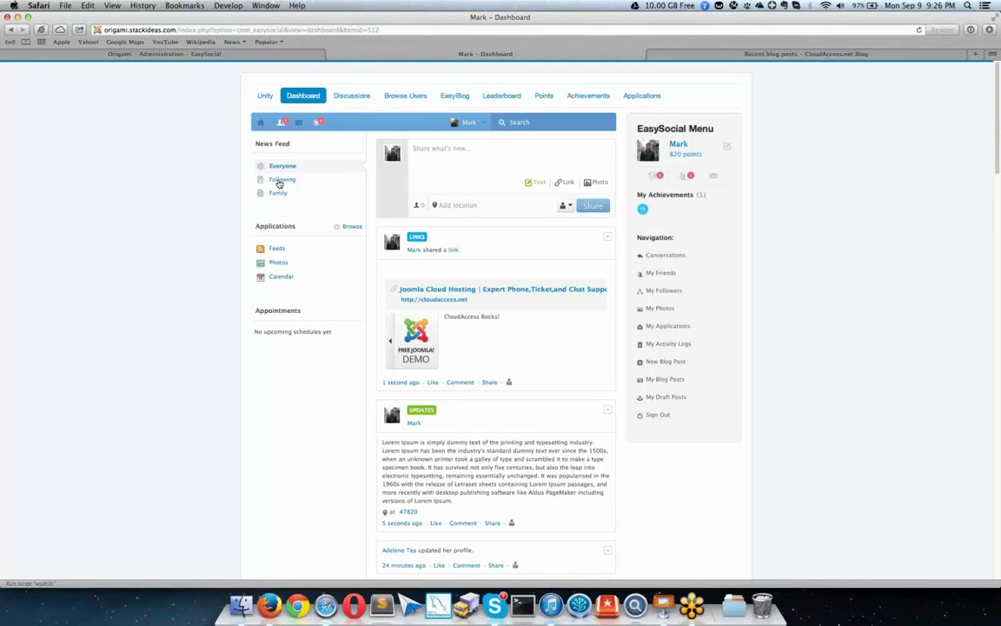
Step: Switch the news feed to Following and like the cover-photo repost
{"action": "left_click", "coordinate": [280, 181]}
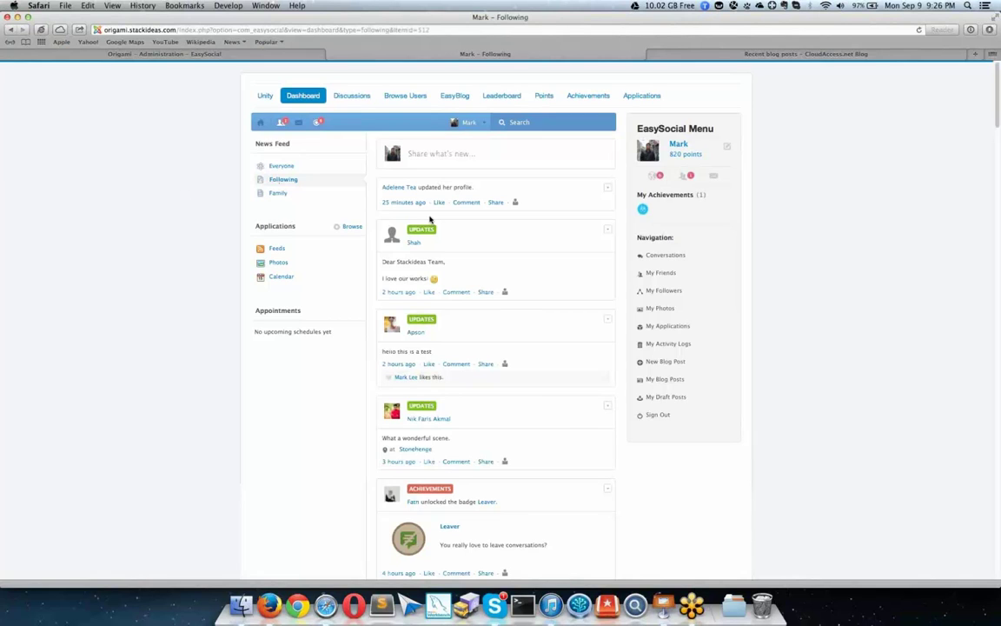
{"action": "scroll", "coordinate": [500, 237], "scroll_direction": "down", "scroll_amount": 5}
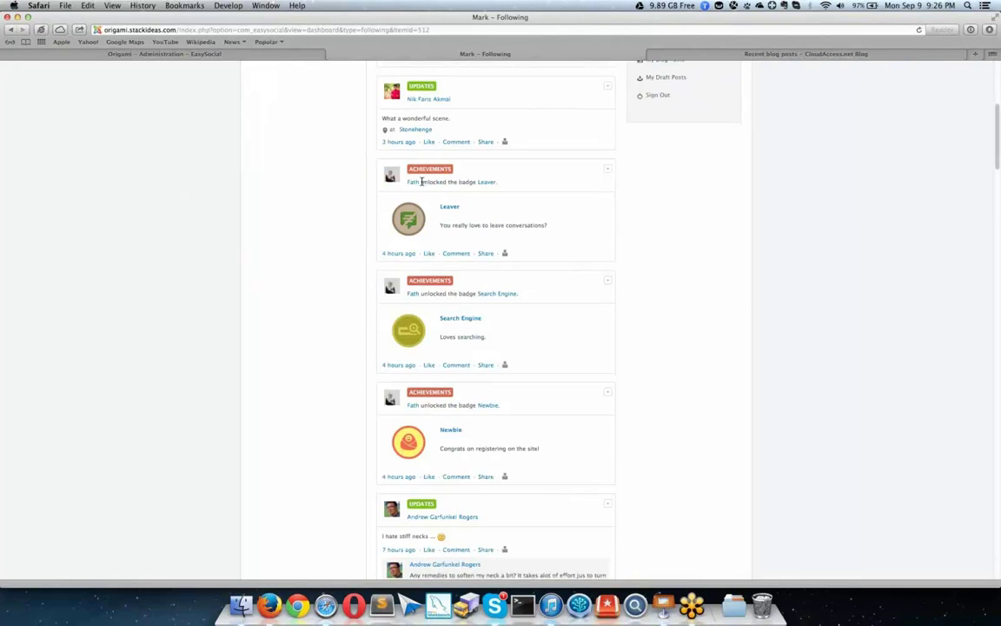
{"action": "scroll", "coordinate": [426, 261], "scroll_direction": "down", "scroll_amount": 1}
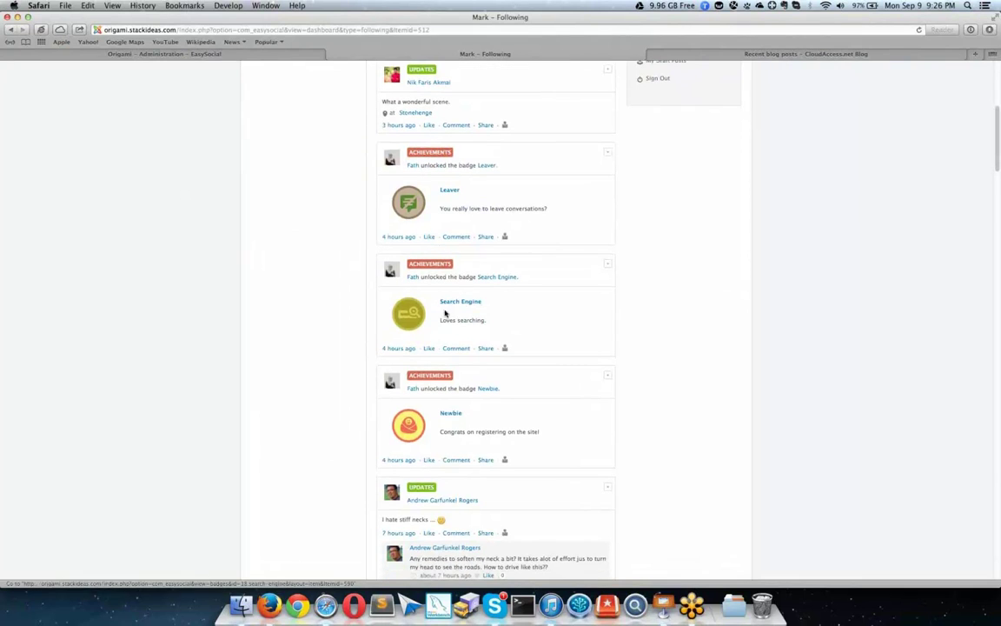
{"action": "scroll", "coordinate": [501, 308], "scroll_direction": "down", "scroll_amount": 3}
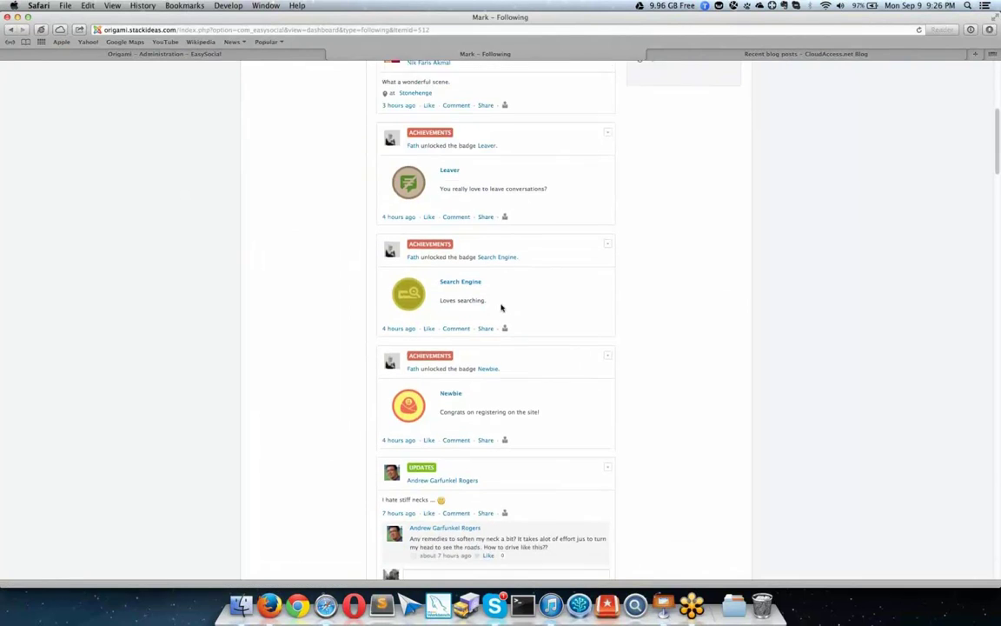
{"action": "scroll", "coordinate": [449, 316], "scroll_direction": "down", "scroll_amount": 3}
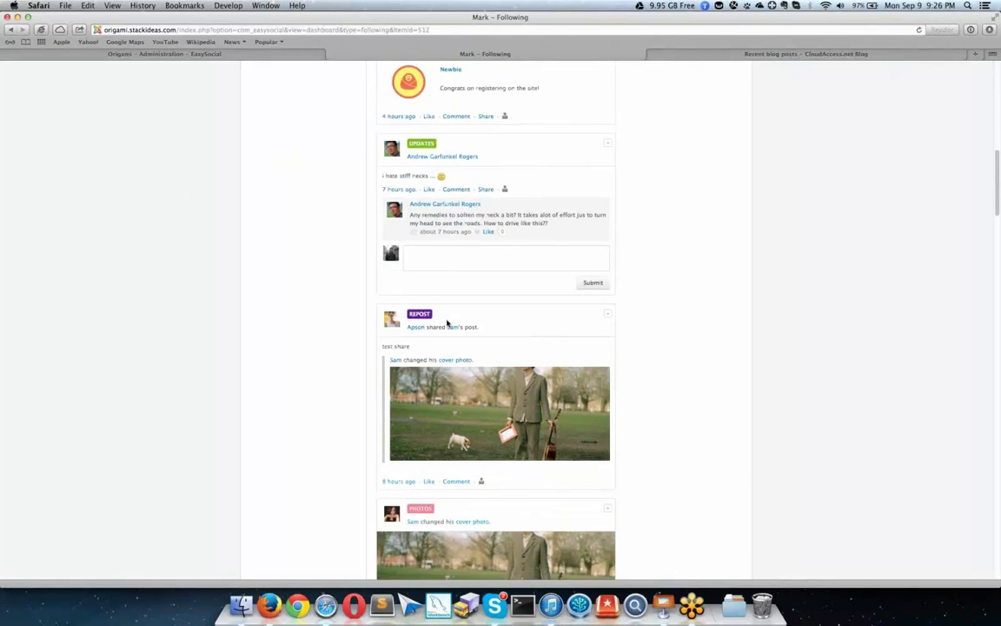
{"action": "scroll", "coordinate": [424, 417], "scroll_direction": "down", "scroll_amount": 1}
{"action": "left_click", "coordinate": [429, 444]}
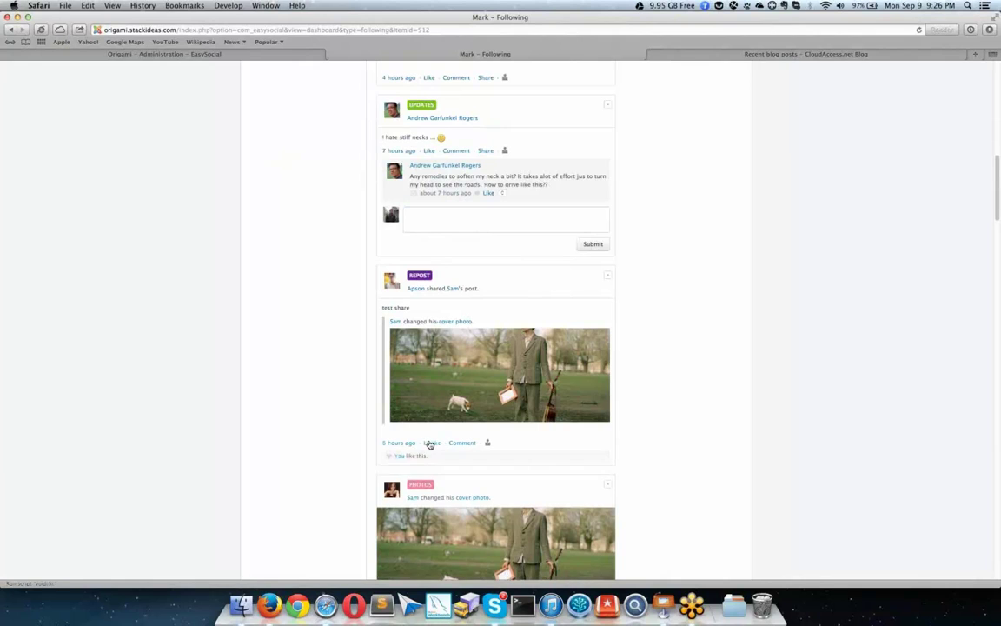
Step: Comment 'Hello' on the cover-photo repost
{"action": "scroll", "coordinate": [466, 186], "scroll_direction": "down", "scroll_amount": 5}
{"action": "left_click", "coordinate": [462, 185]}
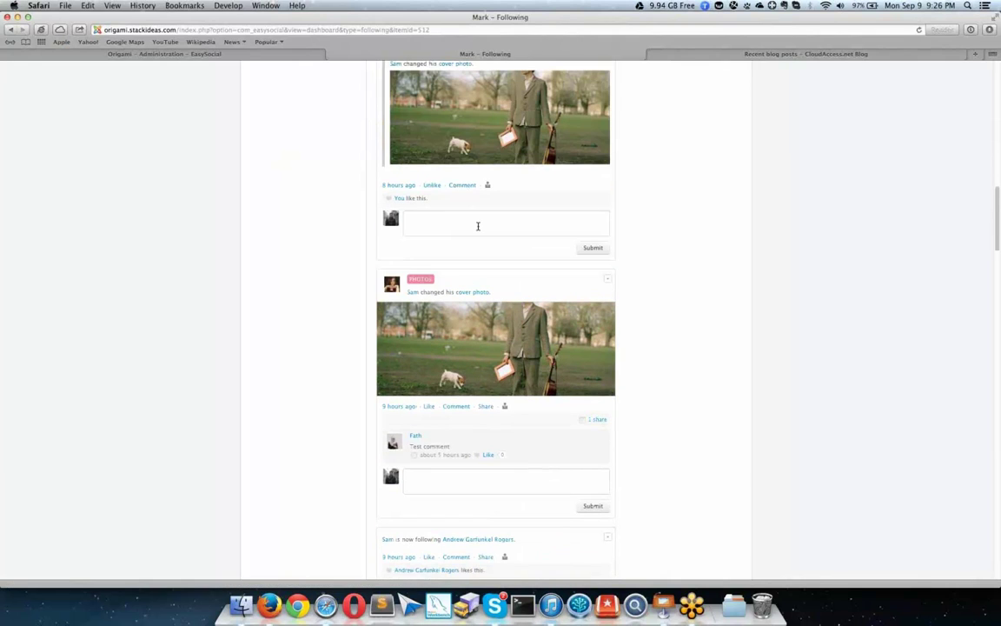
{"action": "type", "text": "Hello"}
{"action": "key", "text": "Return"}
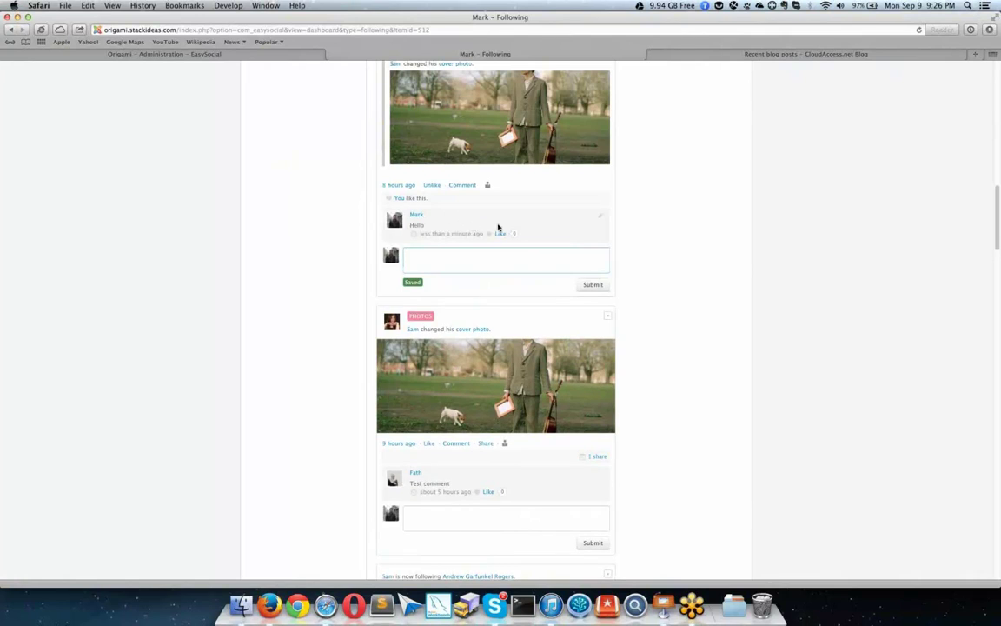
Step: Open the Hello comment for editing, cancel without changes, and like the comment
{"action": "scroll", "coordinate": [539, 209], "scroll_direction": "down", "scroll_amount": 1}
{"action": "left_click", "coordinate": [599, 174]}
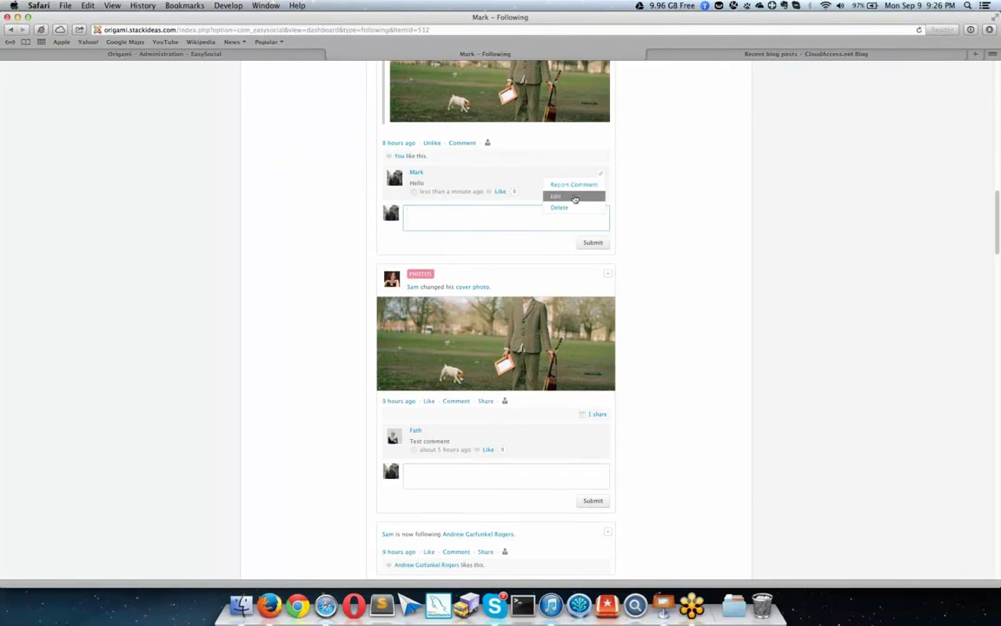
{"action": "left_click", "coordinate": [574, 198]}
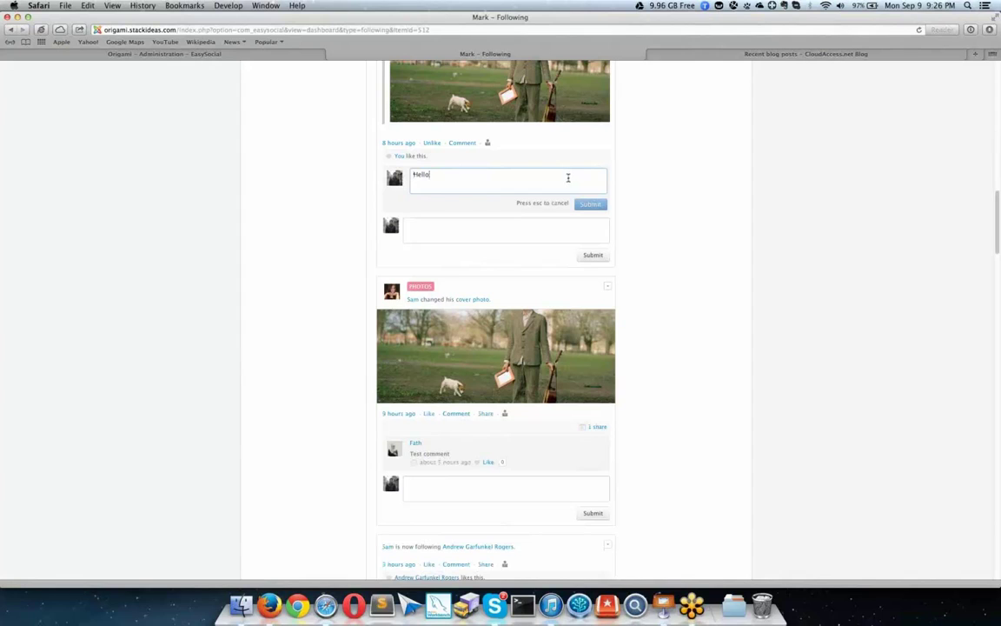
{"action": "key", "text": "Escape"}
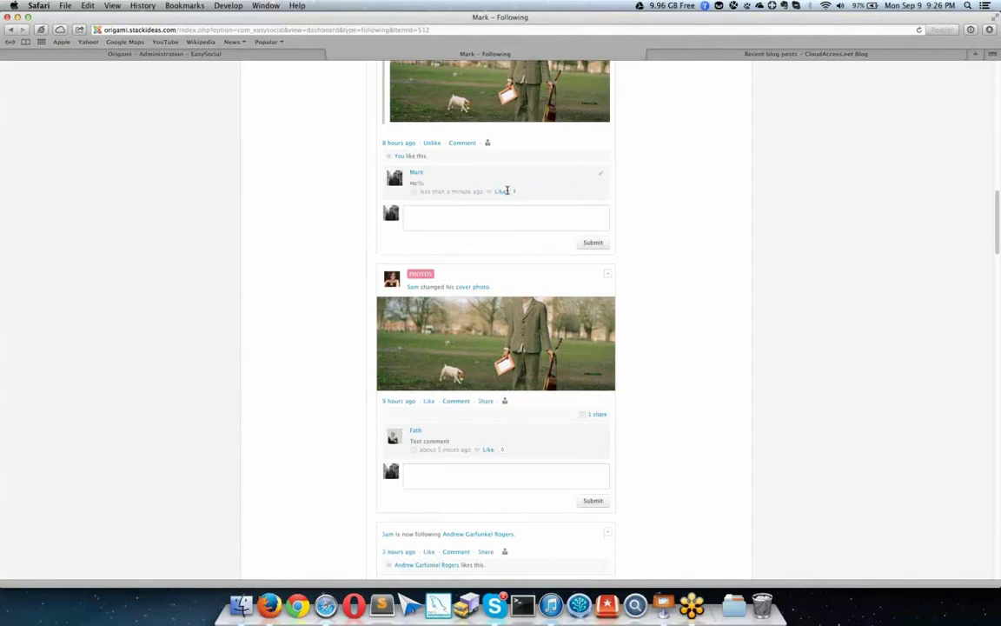
{"action": "left_click", "coordinate": [503, 192]}
{"action": "scroll", "coordinate": [415, 139], "scroll_direction": "down", "scroll_amount": 3}
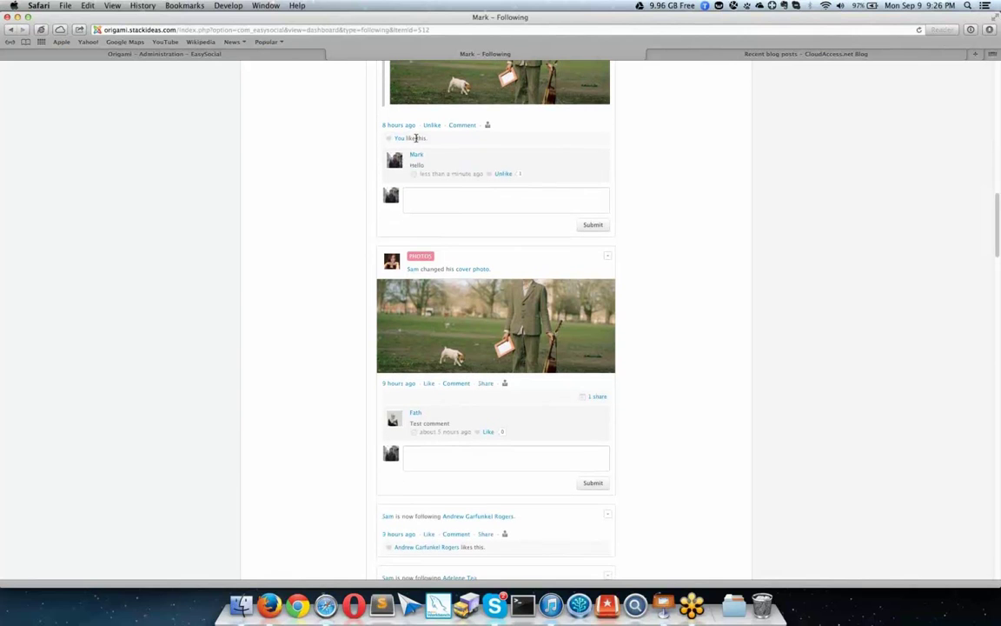
{"action": "scroll", "coordinate": [444, 180], "scroll_direction": "down", "scroll_amount": 5}
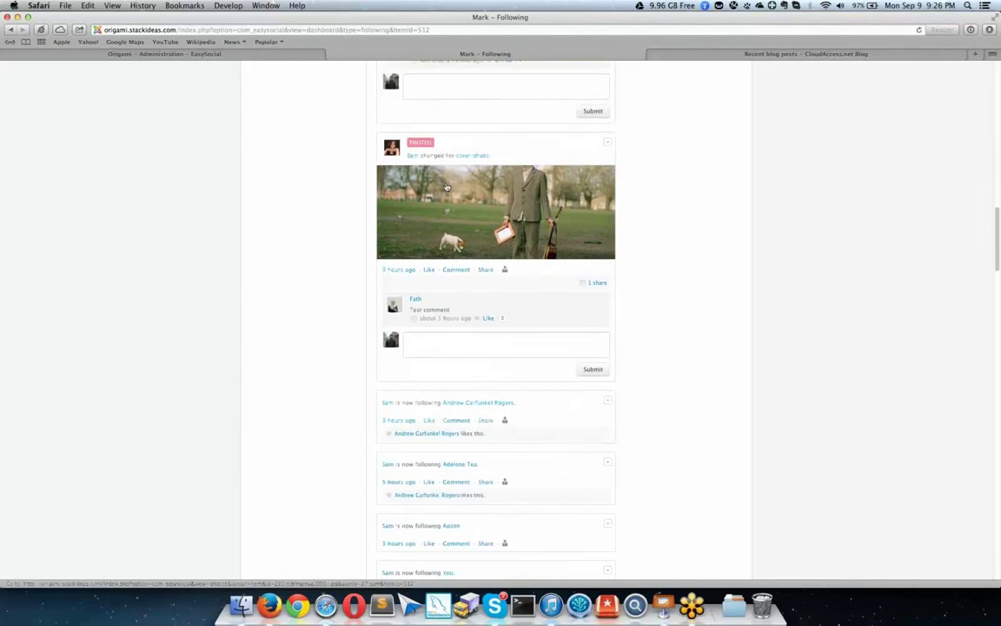
{"action": "scroll", "coordinate": [446, 185], "scroll_direction": "up", "scroll_amount": 7}
{"action": "scroll", "coordinate": [446, 185], "scroll_direction": "up", "scroll_amount": 15}
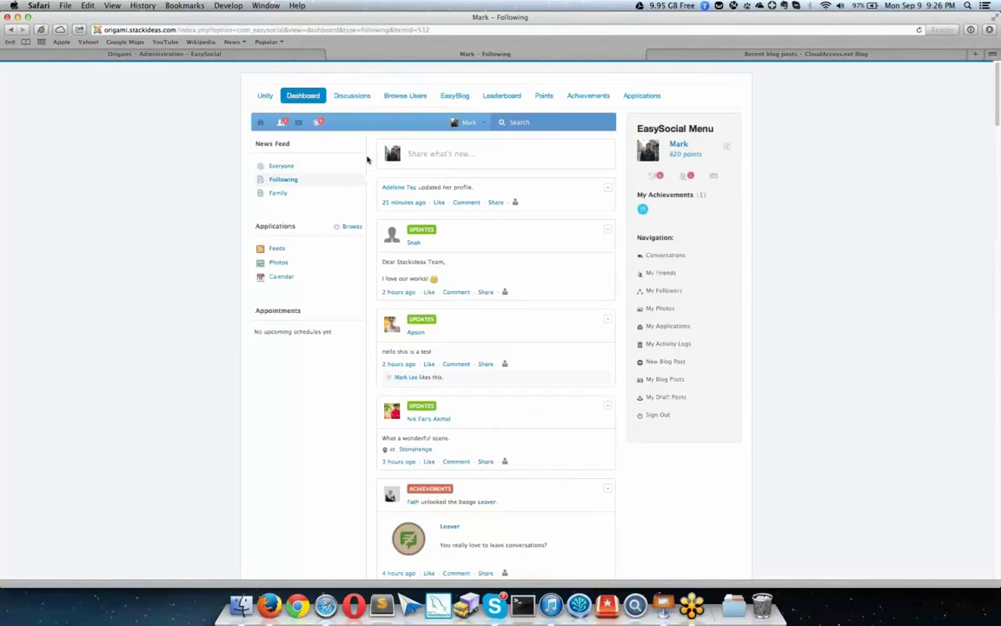
{"action": "left_click", "coordinate": [276, 248]}
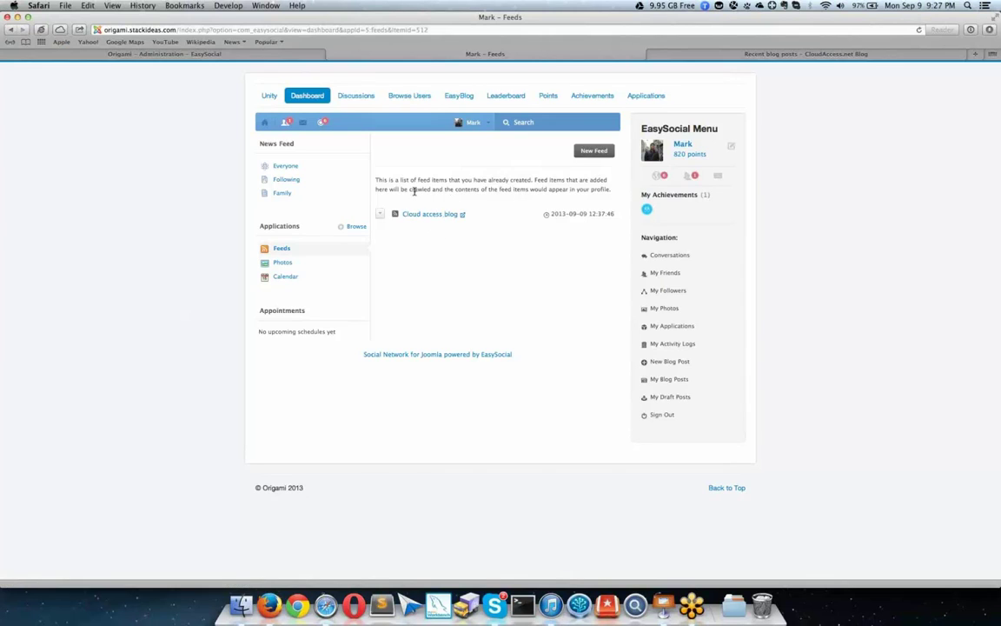
{"action": "left_click", "coordinate": [455, 165]}
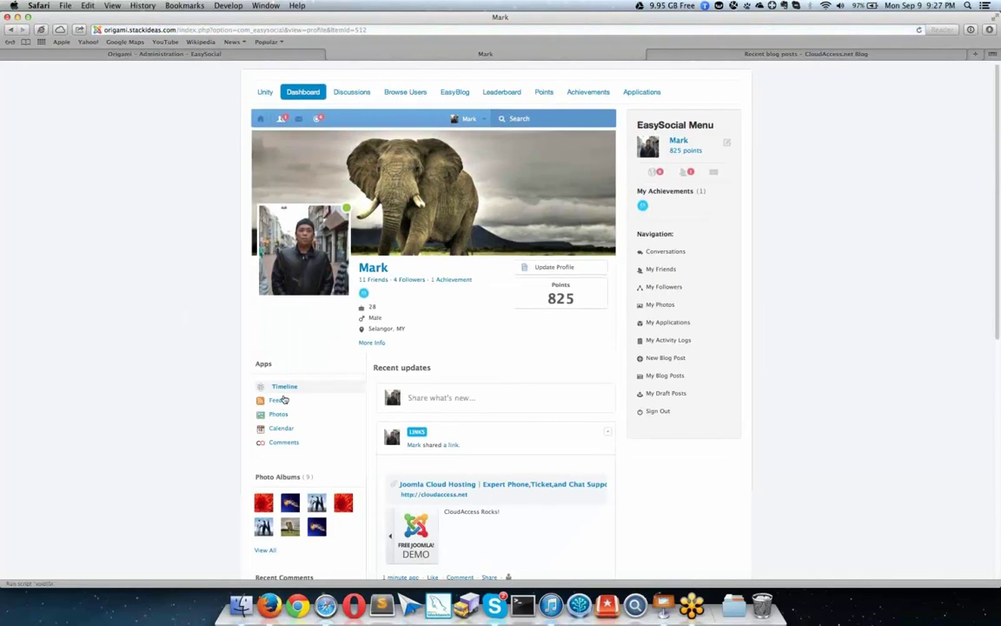
{"action": "left_click", "coordinate": [278, 399]}
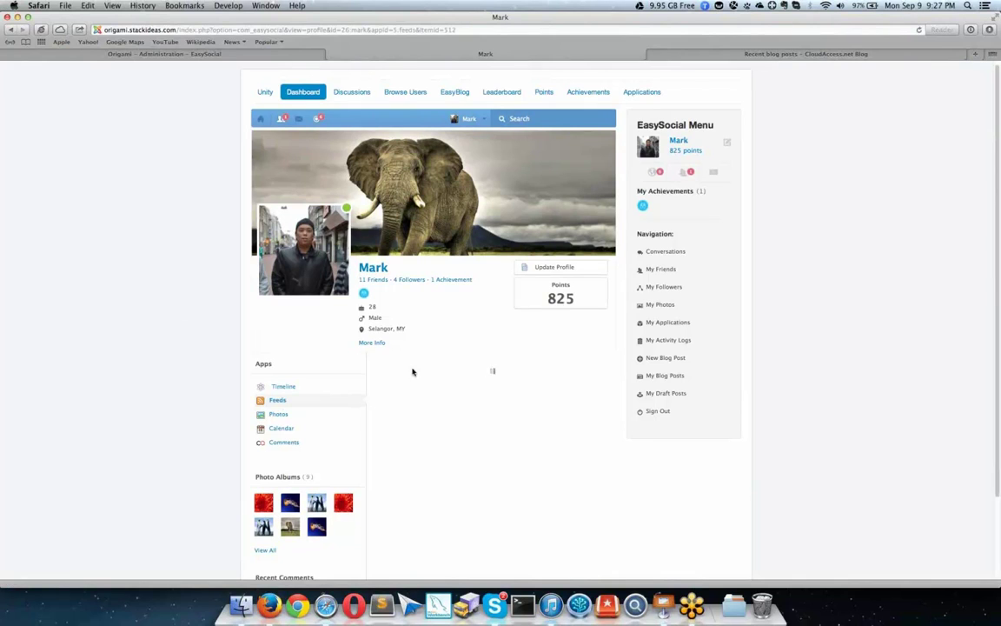
{"action": "scroll", "coordinate": [456, 356], "scroll_direction": "down", "scroll_amount": 2}
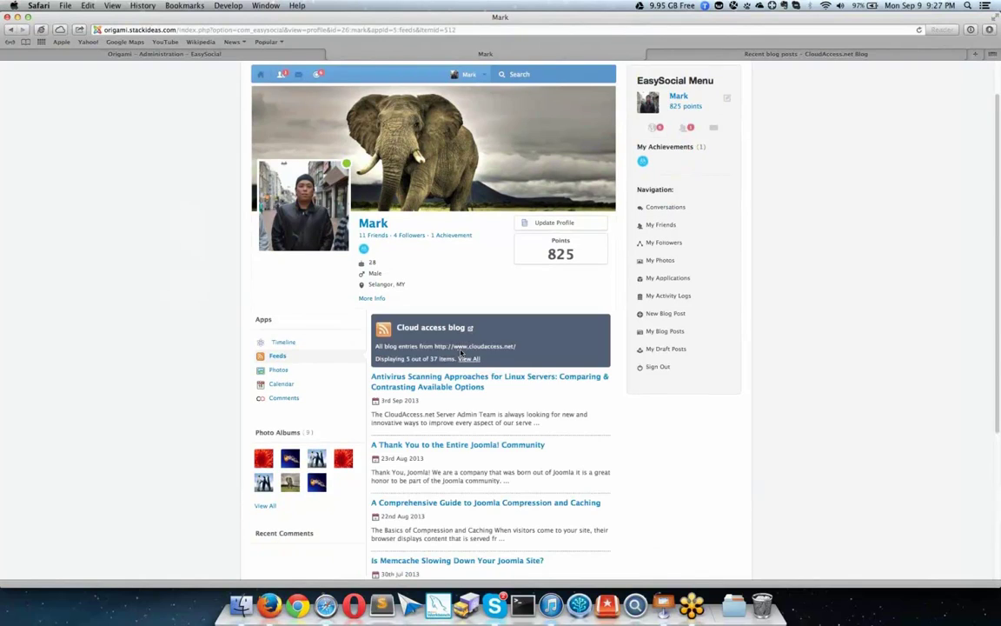
{"action": "scroll", "coordinate": [462, 351], "scroll_direction": "down", "scroll_amount": 1}
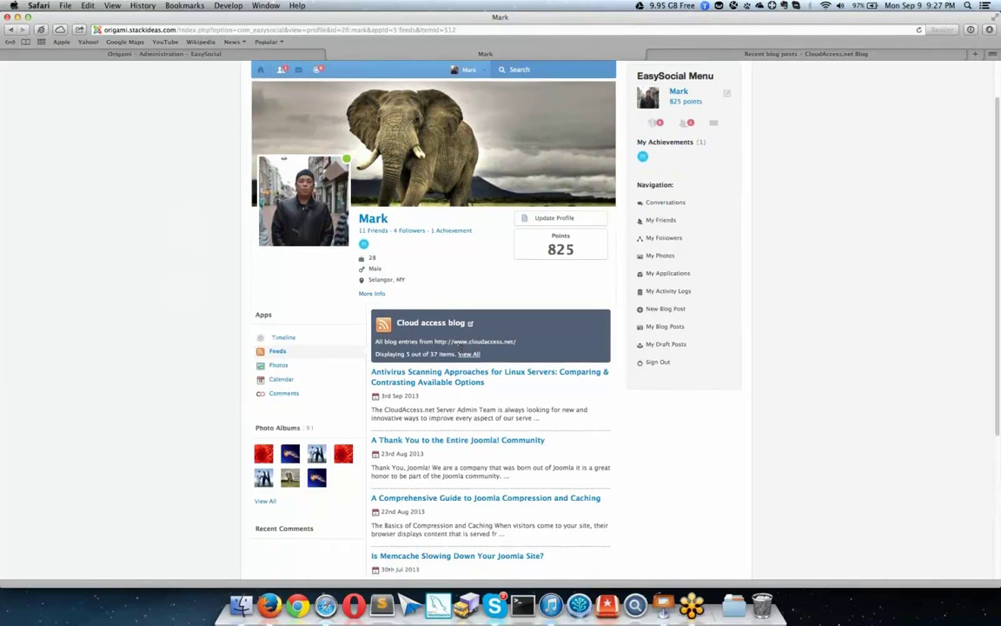
{"action": "scroll", "coordinate": [441, 349], "scroll_direction": "down", "scroll_amount": 3}
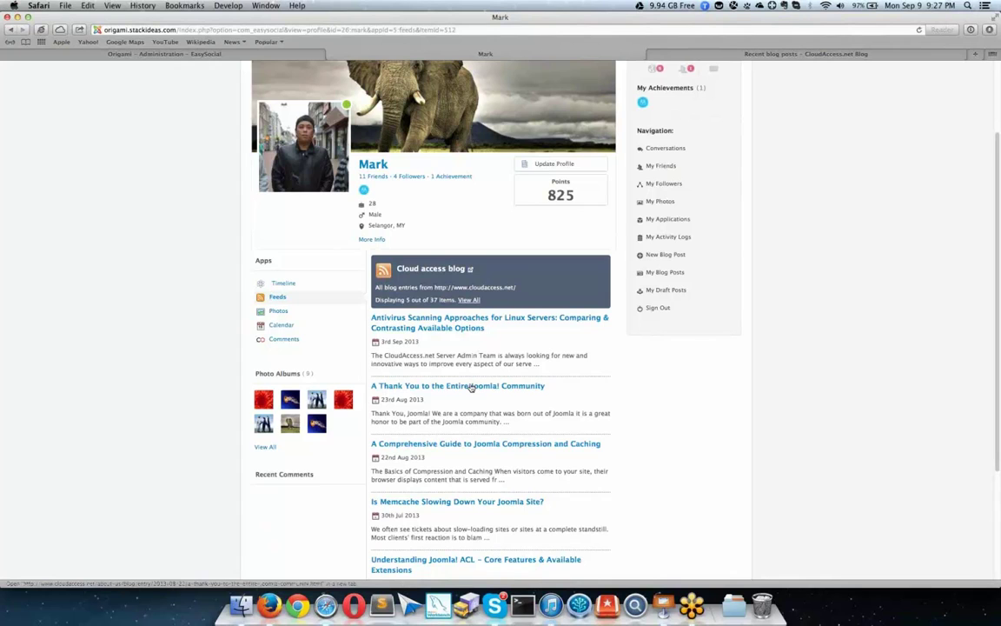
{"action": "scroll", "coordinate": [470, 388], "scroll_direction": "down", "scroll_amount": 6}
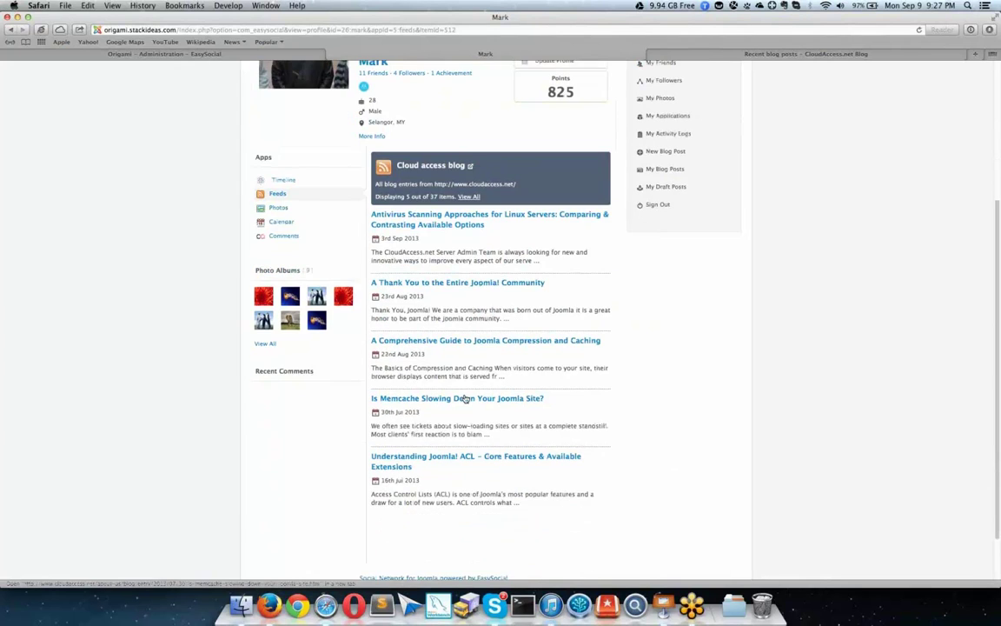
{"action": "scroll", "coordinate": [465, 398], "scroll_direction": "down", "scroll_amount": 3}
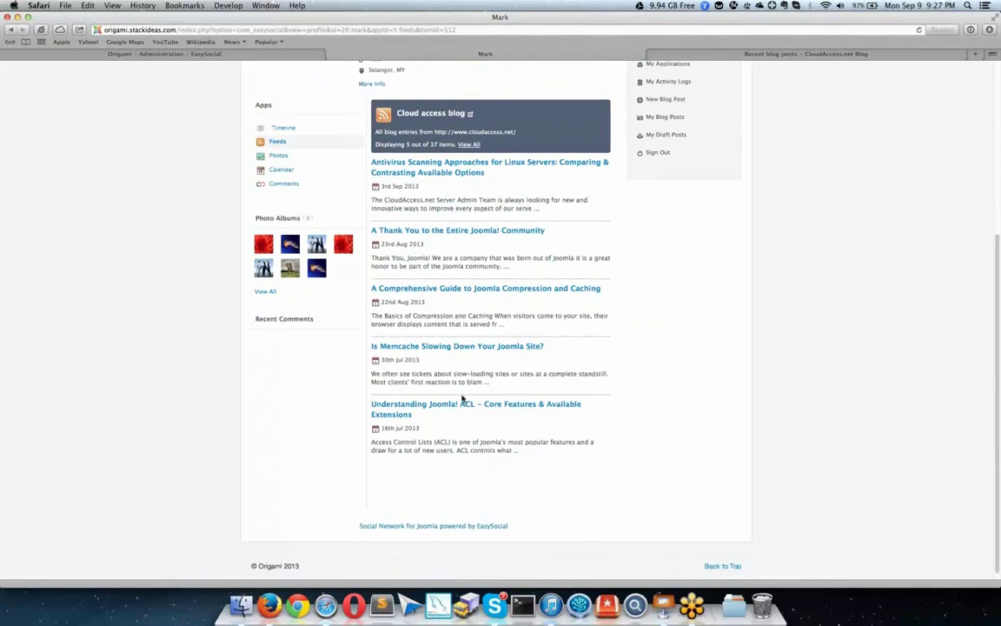
{"action": "scroll", "coordinate": [462, 397], "scroll_direction": "up", "scroll_amount": 15}
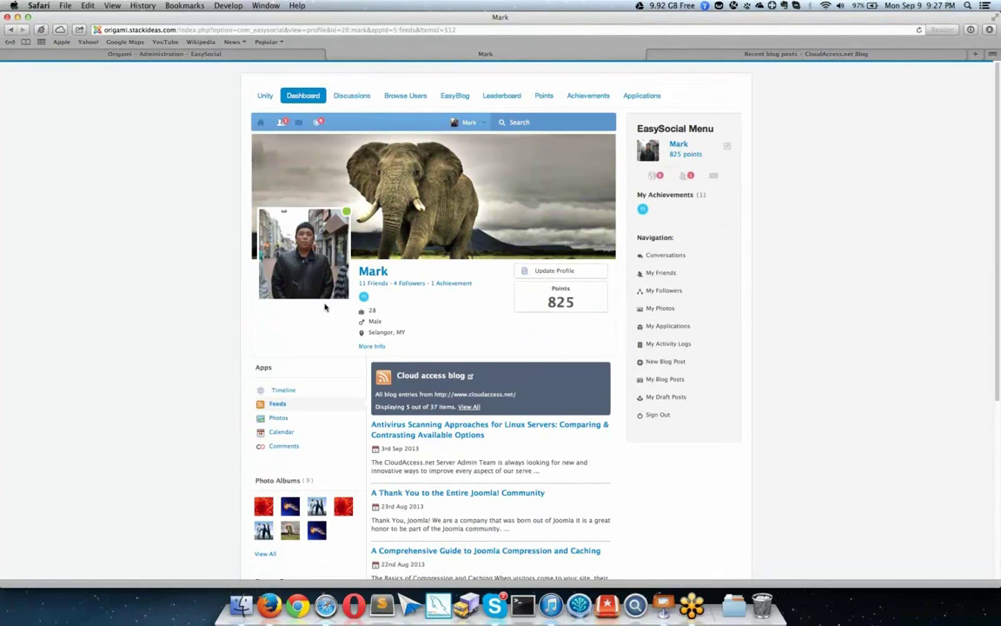
{"action": "mouse_move", "coordinate": [317, 265]}
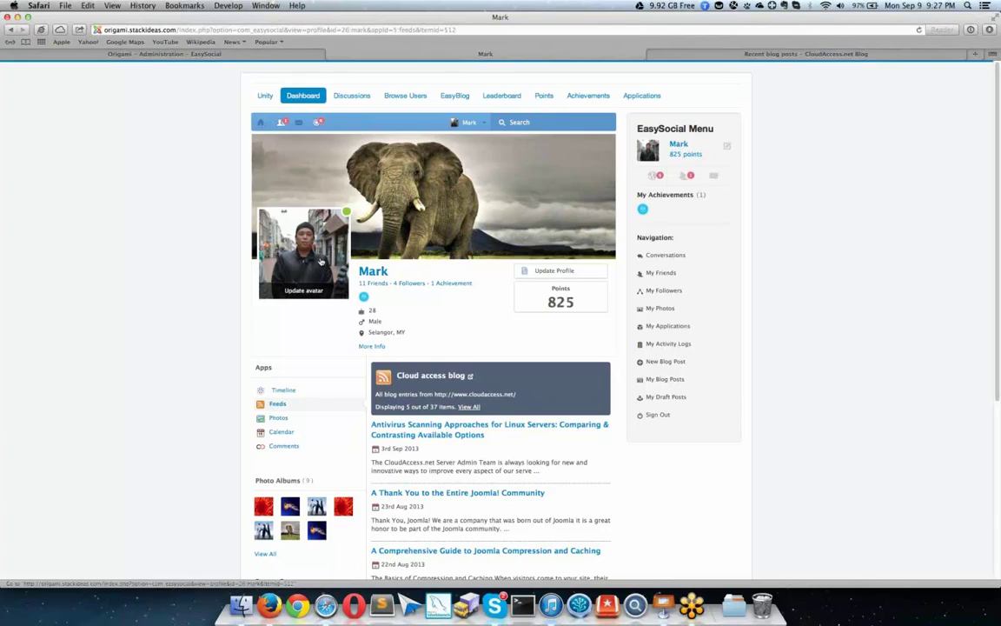
Step: Set the yellow tulips photo from the Welcome album as the profile cover
{"action": "mouse_move", "coordinate": [516, 184]}
{"action": "left_click", "coordinate": [593, 144]}
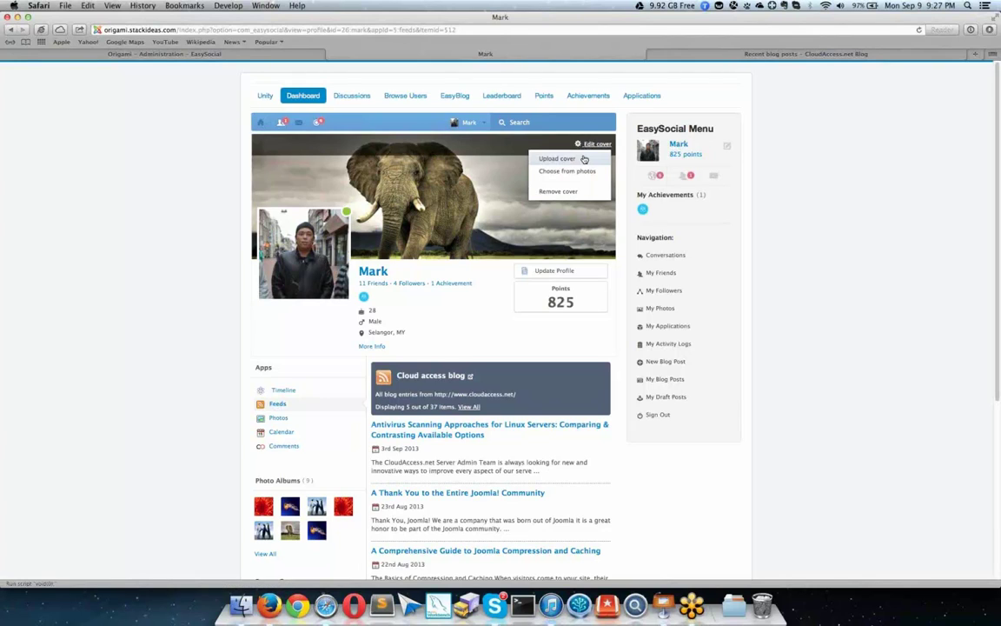
{"action": "left_click", "coordinate": [567, 170]}
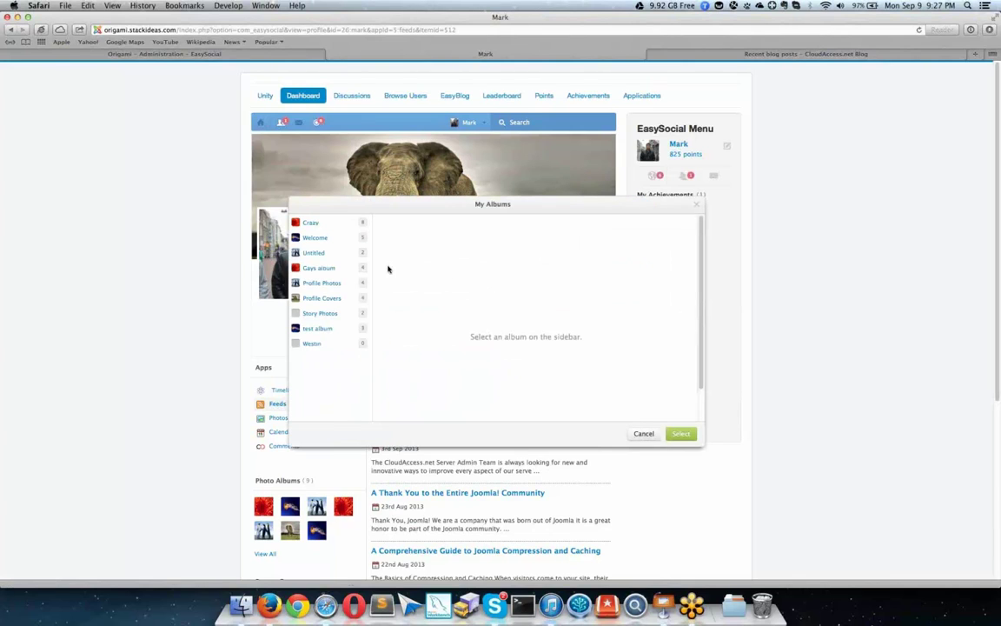
{"action": "left_click", "coordinate": [323, 237]}
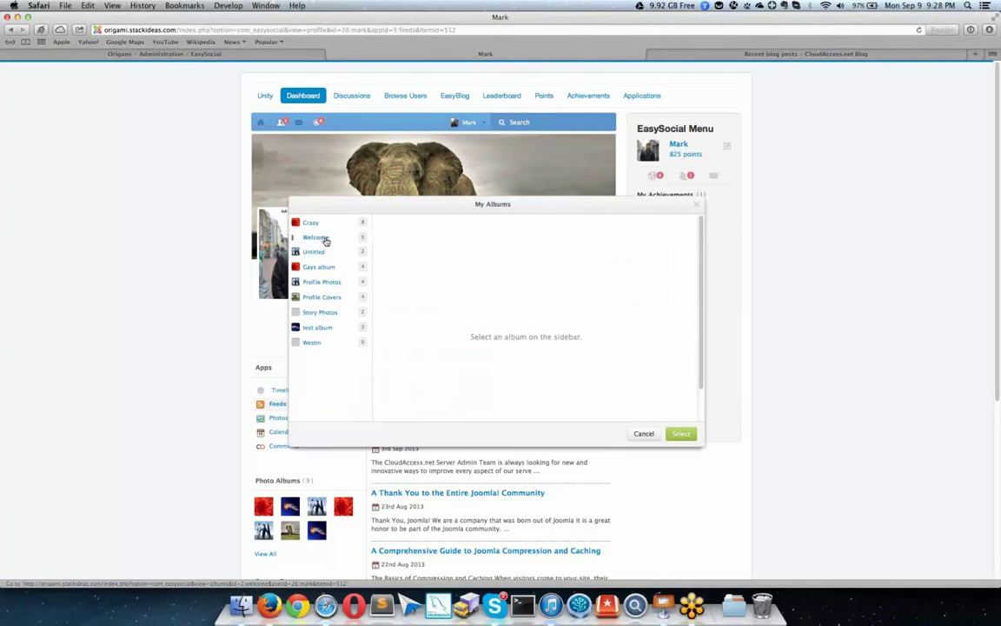
{"action": "left_click", "coordinate": [432, 248]}
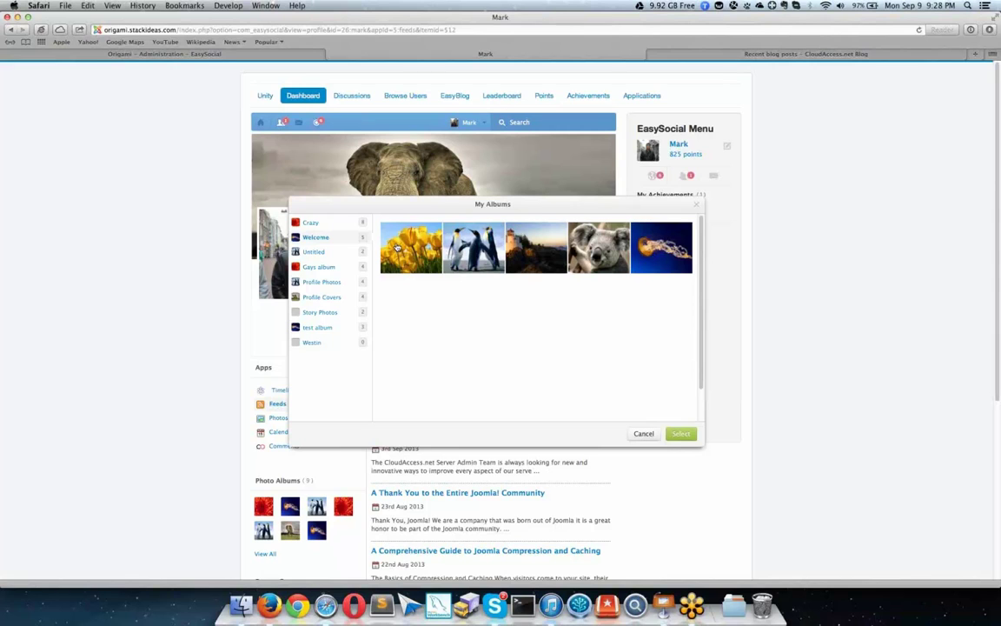
{"action": "left_click", "coordinate": [680, 431]}
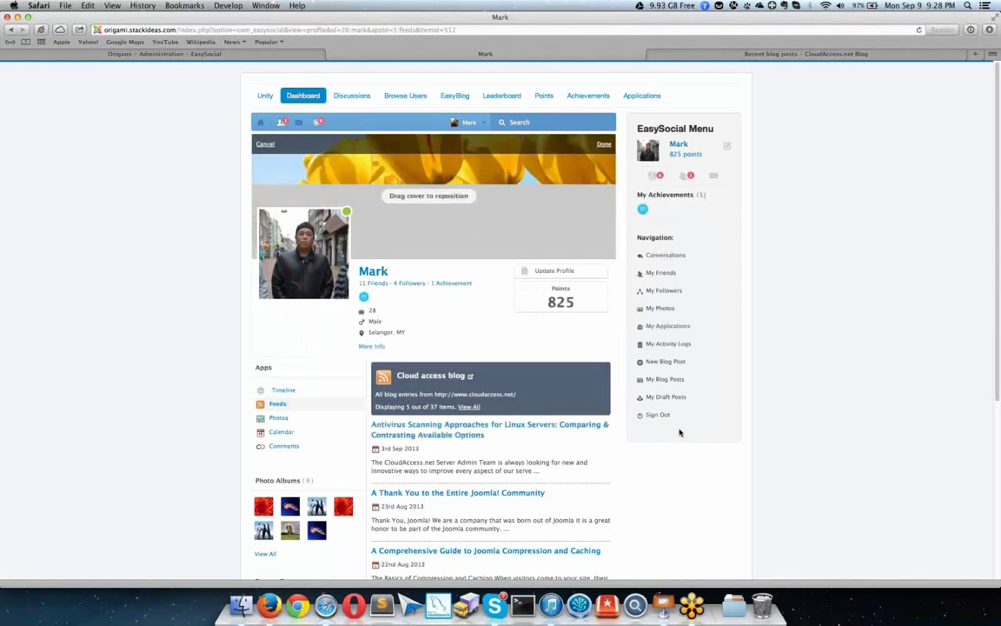
Step: Reposition the tulip cover to show the lower stems and save it
{"action": "left_click_drag", "start_coordinate": [511, 231], "coordinate": [515, 182]}
{"action": "left_click", "coordinate": [604, 144]}
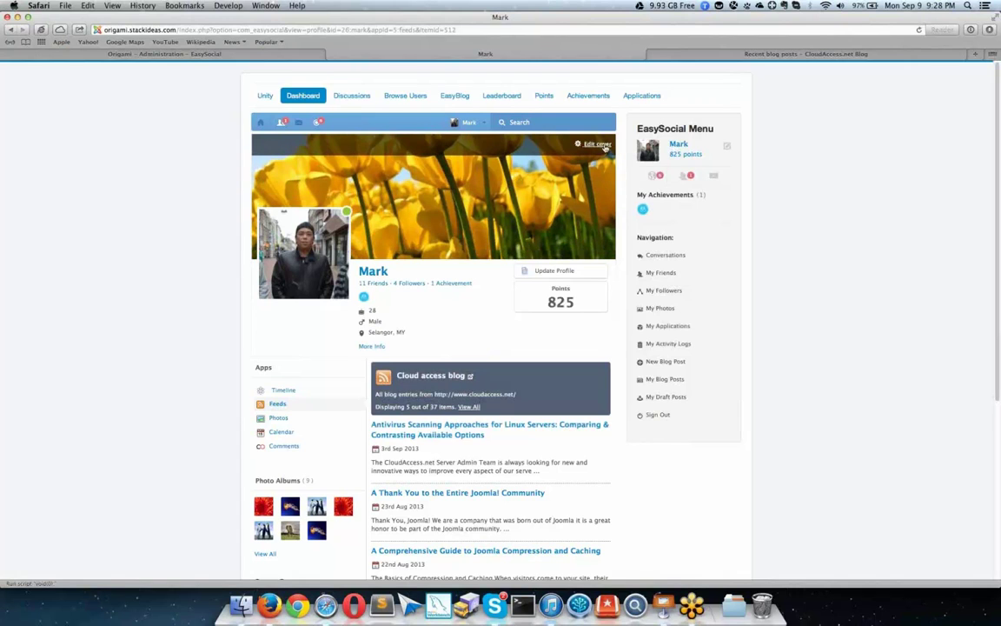
{"action": "mouse_move", "coordinate": [309, 288]}
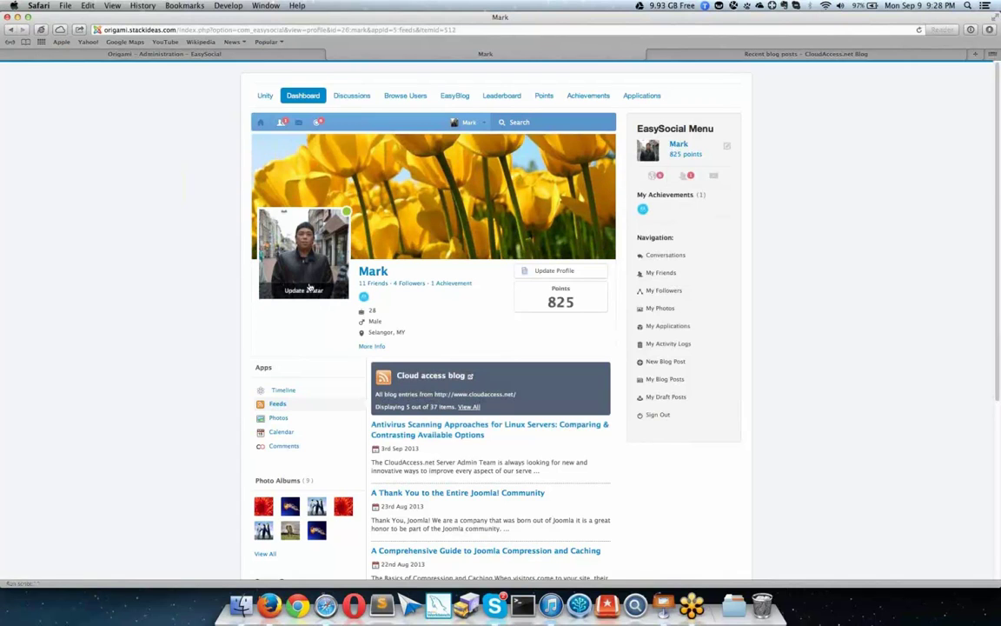
{"action": "scroll", "coordinate": [331, 246], "scroll_direction": "down", "scroll_amount": 5}
{"action": "scroll", "coordinate": [383, 142], "scroll_direction": "up", "scroll_amount": 2}
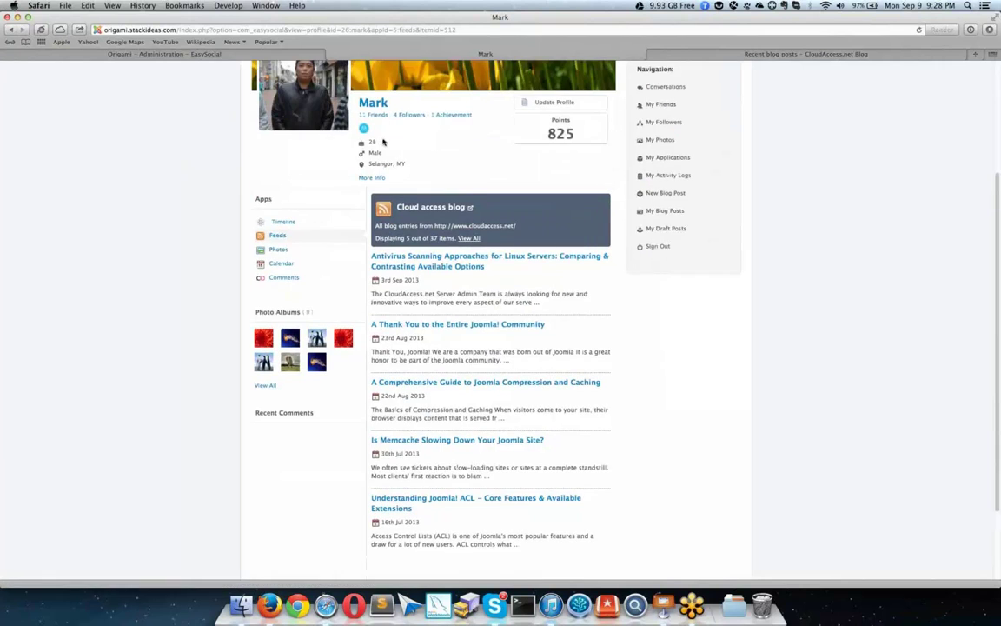
{"action": "scroll", "coordinate": [469, 161], "scroll_direction": "up", "scroll_amount": 1}
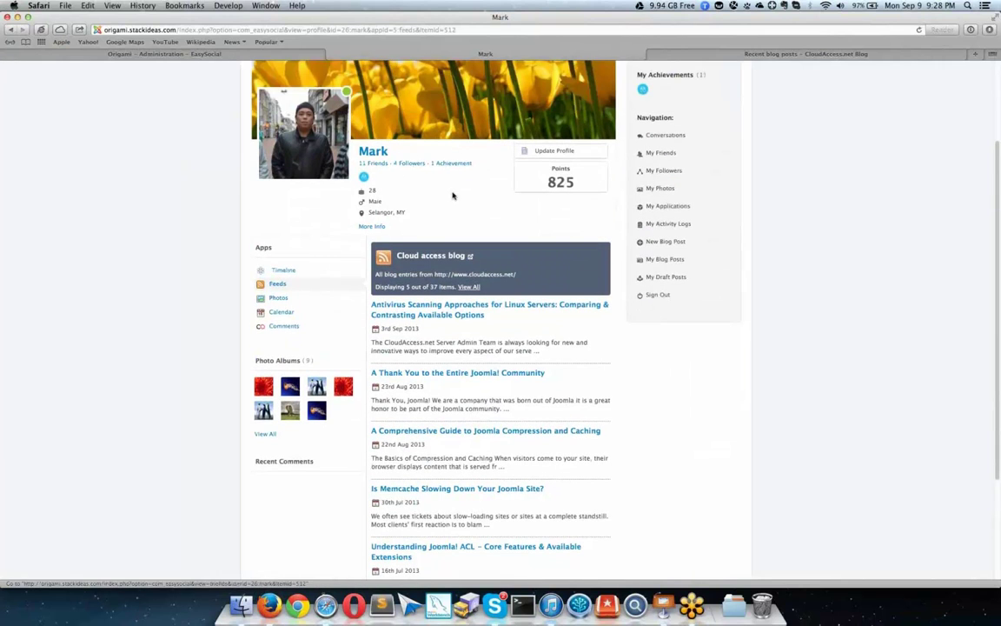
{"action": "scroll", "coordinate": [454, 198], "scroll_direction": "up", "scroll_amount": 1}
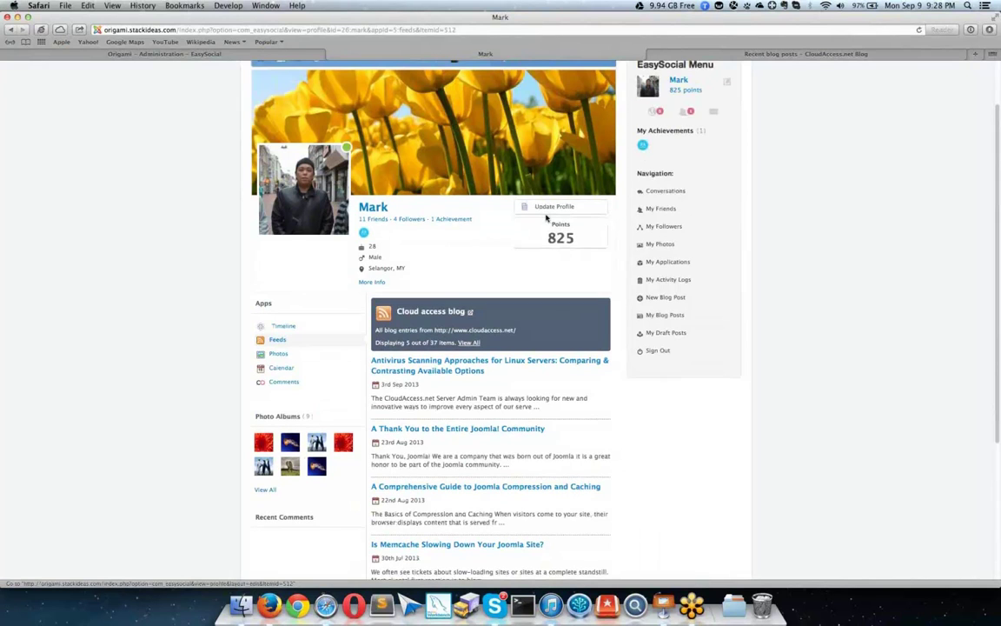
{"action": "scroll", "coordinate": [460, 243], "scroll_direction": "up", "scroll_amount": 1}
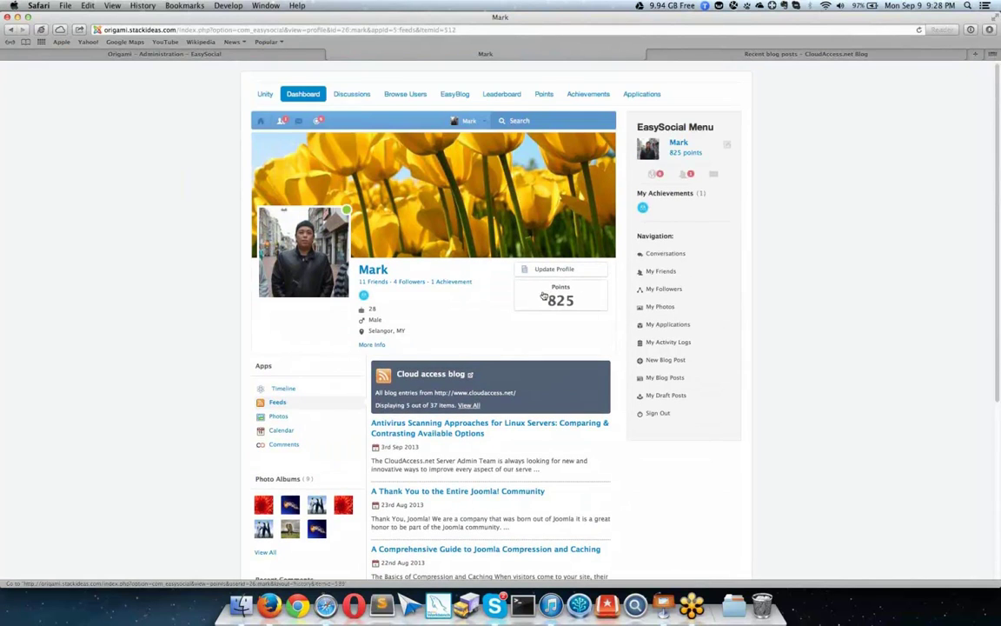
Step: Open the Points History for the 825 points and scroll through it
{"action": "left_click", "coordinate": [569, 300]}
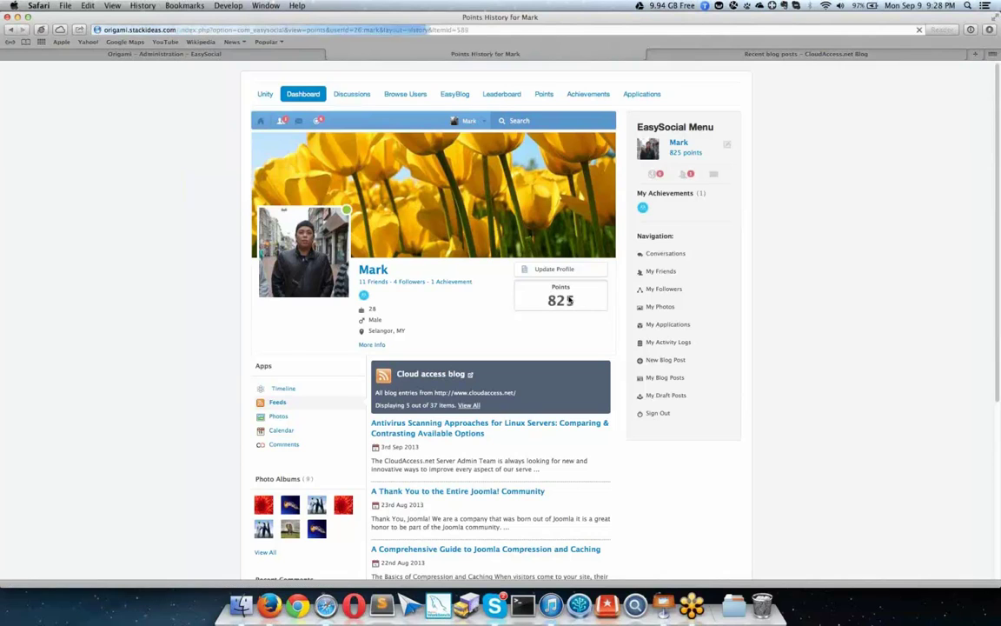
{"action": "scroll", "coordinate": [514, 264], "scroll_direction": "down", "scroll_amount": 3}
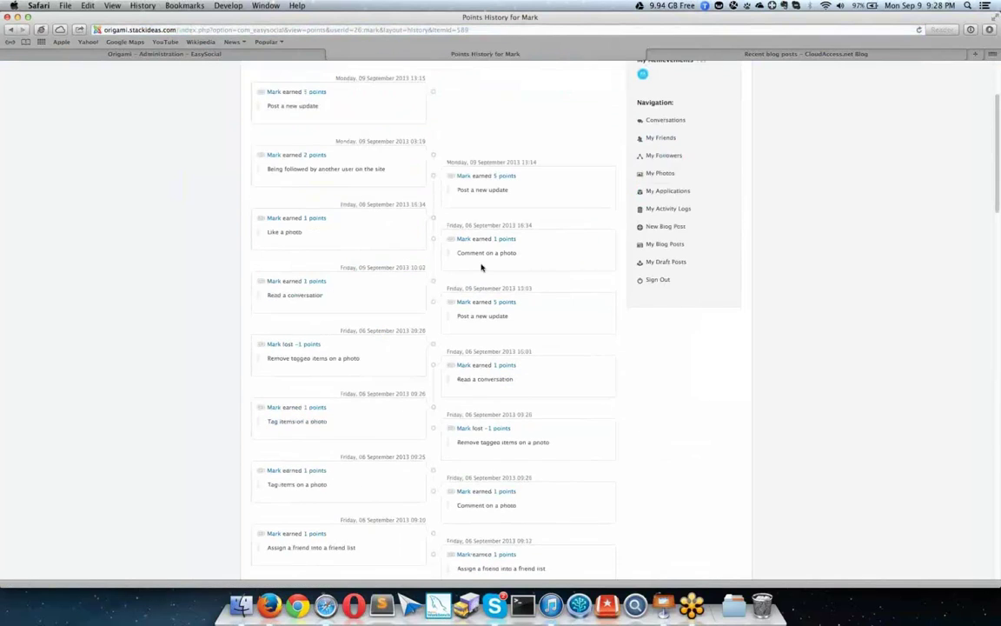
{"action": "scroll", "coordinate": [482, 267], "scroll_direction": "up", "scroll_amount": 1}
{"action": "scroll", "coordinate": [482, 267], "scroll_direction": "down", "scroll_amount": 10}
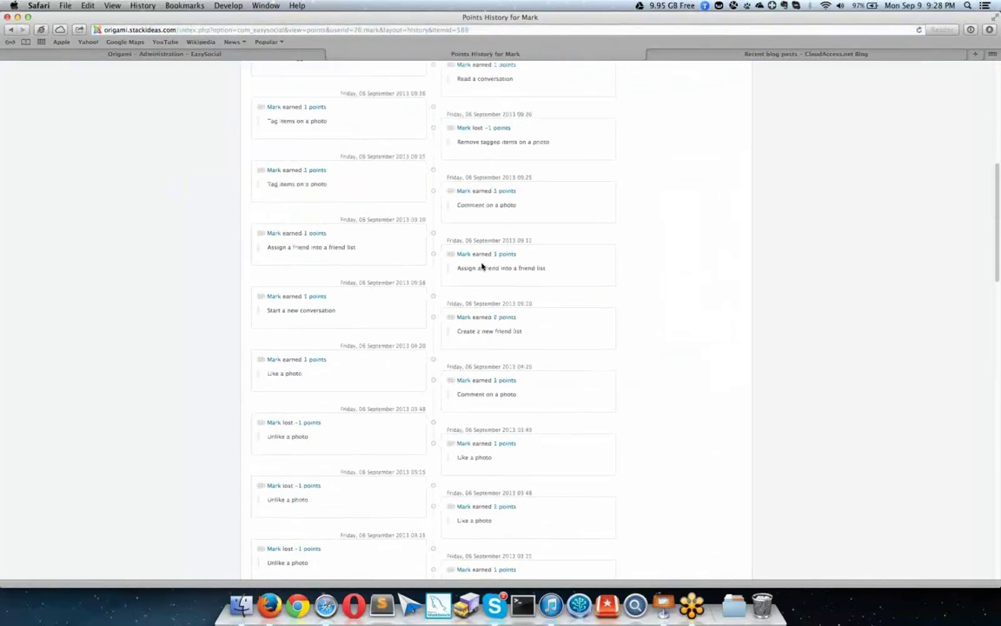
{"action": "scroll", "coordinate": [482, 267], "scroll_direction": "down", "scroll_amount": 15}
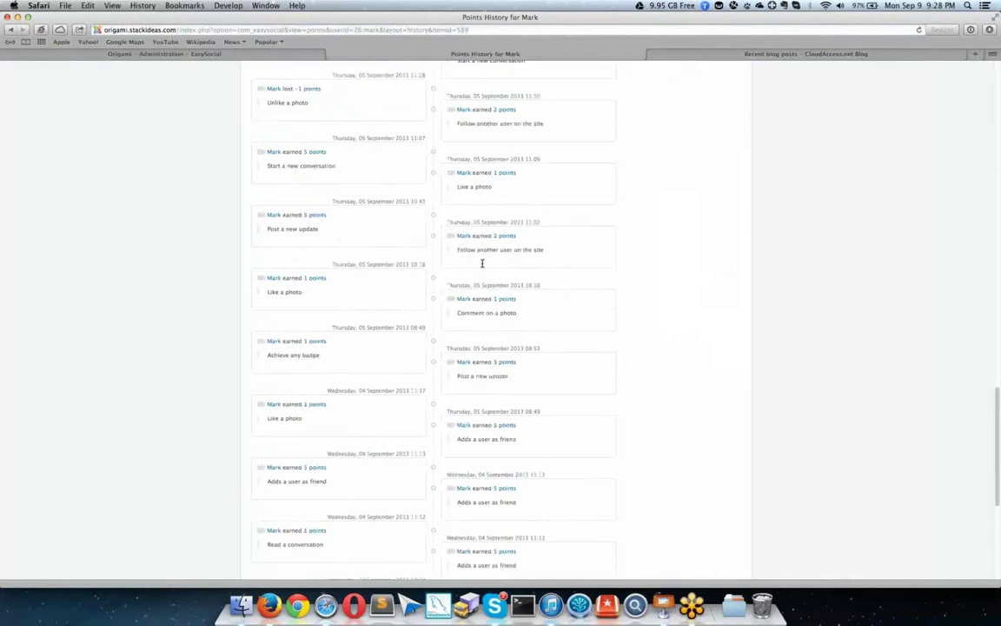
{"action": "scroll", "coordinate": [483, 263], "scroll_direction": "down", "scroll_amount": 5}
{"action": "scroll", "coordinate": [411, 266], "scroll_direction": "up", "scroll_amount": 20}
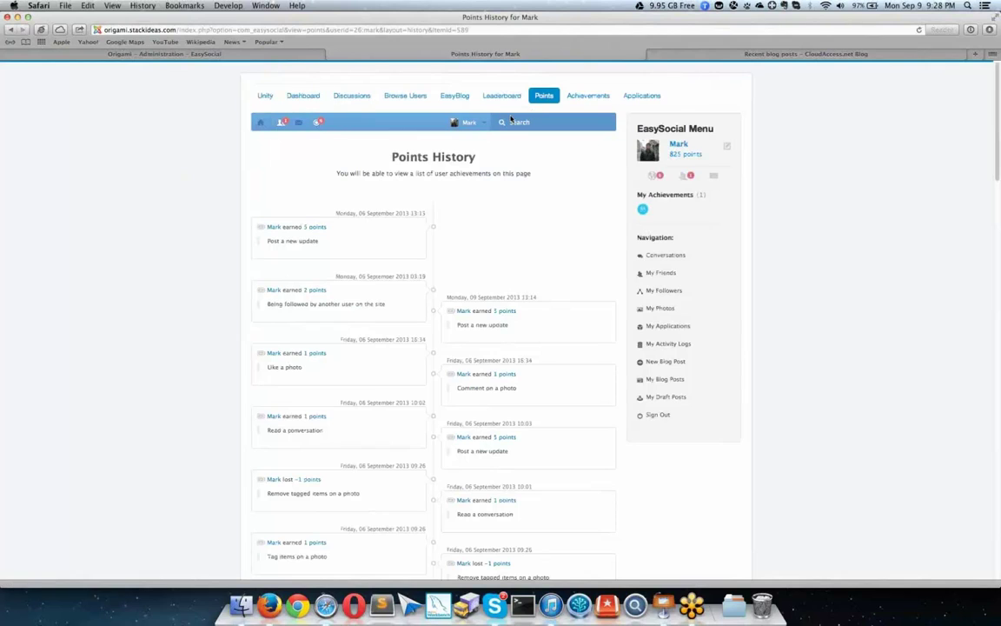
Step: Open the Friends page listing all 11 of the member's friends
{"action": "left_click", "coordinate": [469, 122]}
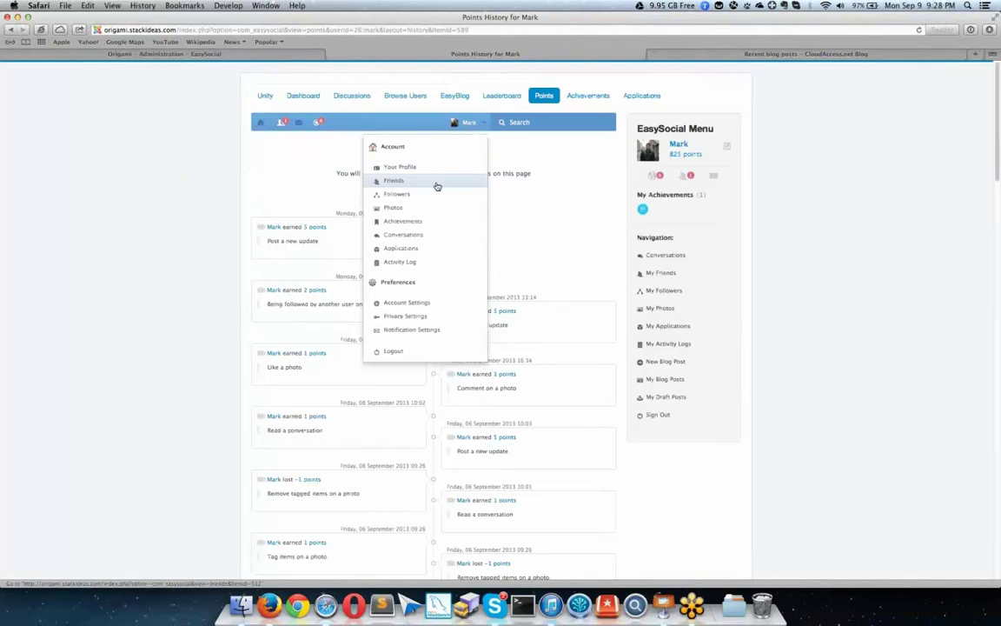
{"action": "left_click", "coordinate": [436, 185]}
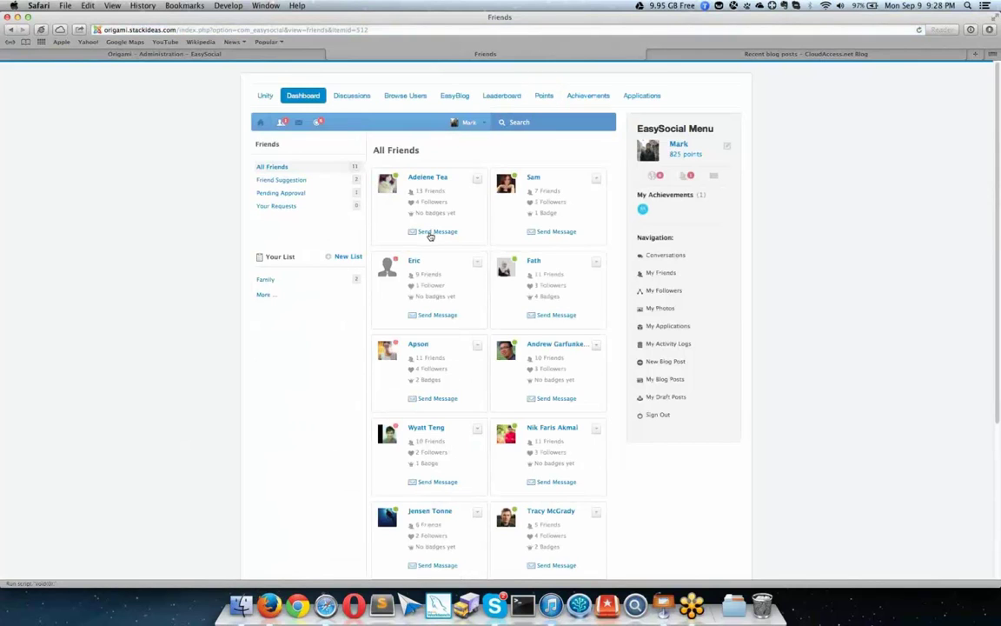
{"action": "scroll", "coordinate": [474, 221], "scroll_direction": "down", "scroll_amount": 5}
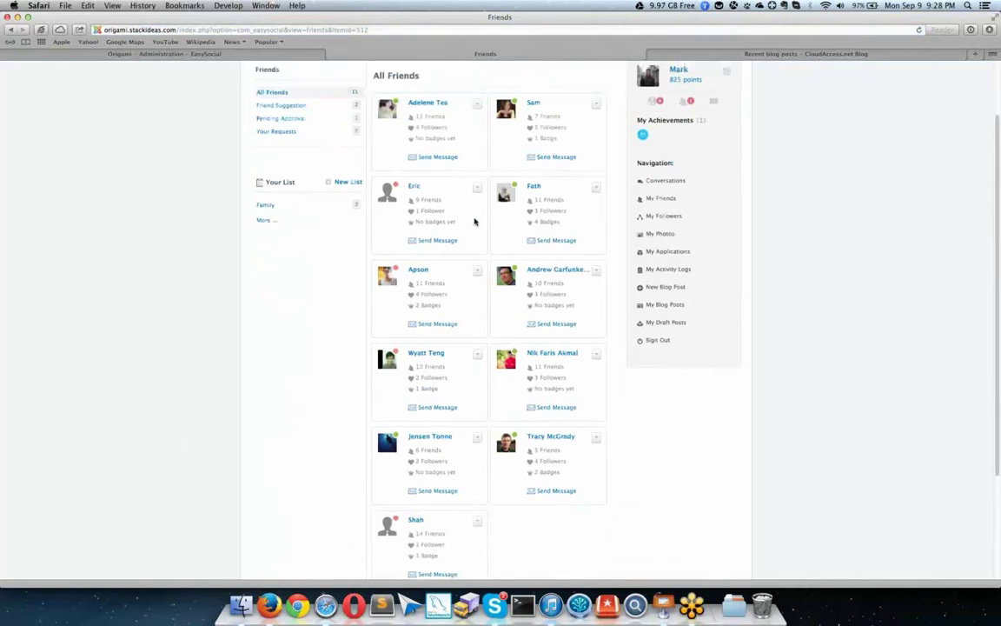
{"action": "scroll", "coordinate": [475, 221], "scroll_direction": "down", "scroll_amount": 3}
{"action": "scroll", "coordinate": [475, 220], "scroll_direction": "up", "scroll_amount": 6}
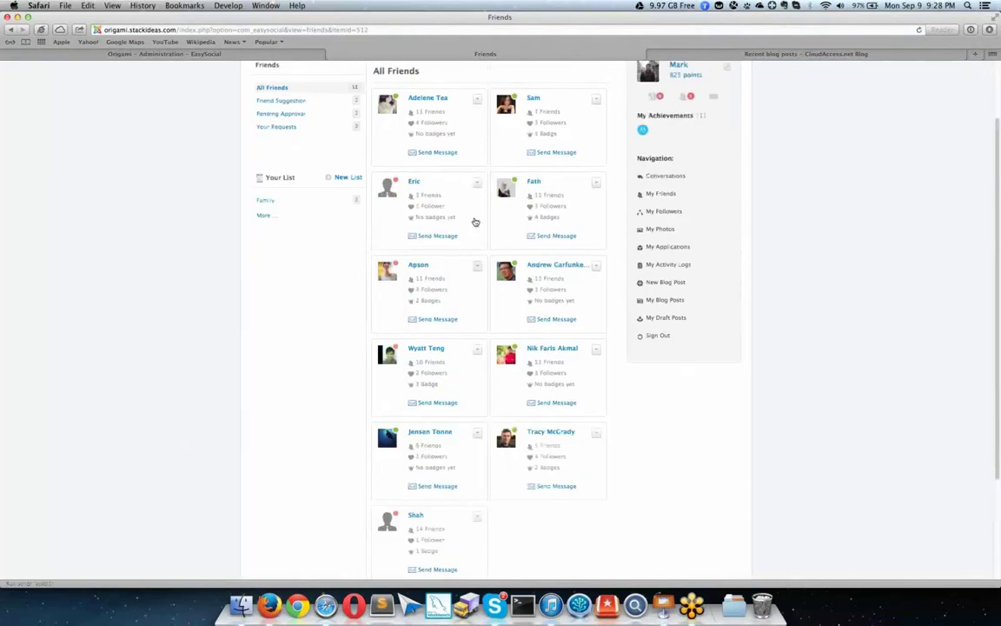
Step: Create the Cloudaccess friend list, add a suggested friend as a member, and submit it
{"action": "left_click", "coordinate": [337, 211]}
{"action": "left_click", "coordinate": [439, 217]}
{"action": "type", "text": "Clouda"}
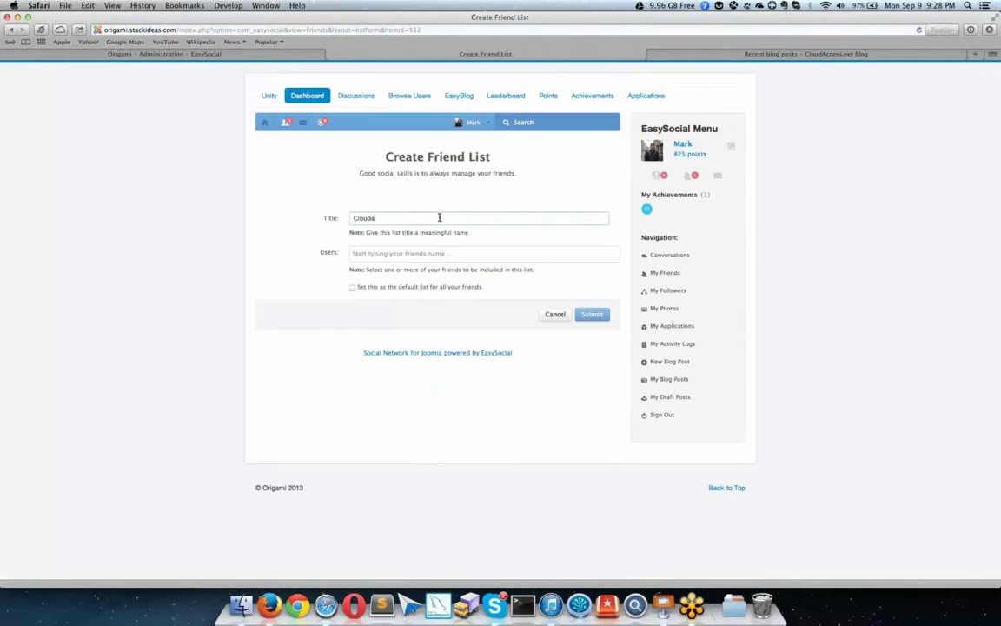
{"action": "type", "text": "Ahore"}
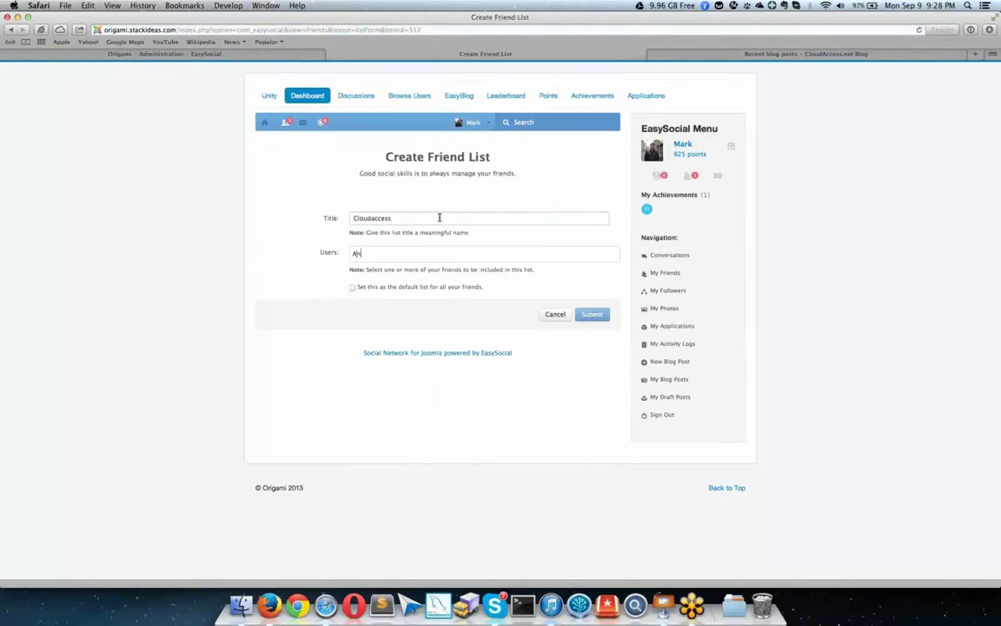
{"action": "key", "text": "Return"}
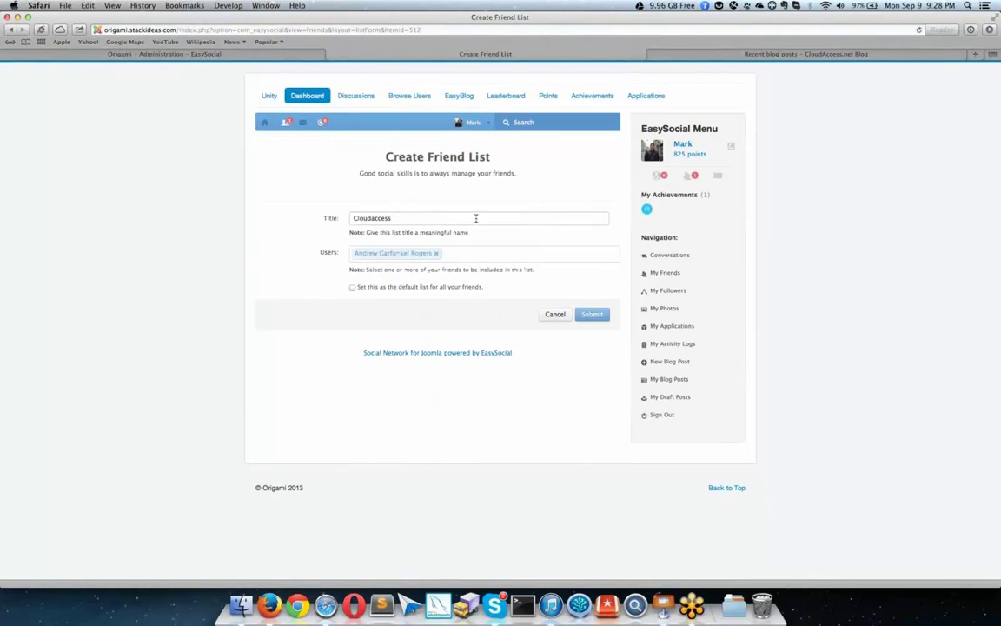
{"action": "type", "text": "Adele"}
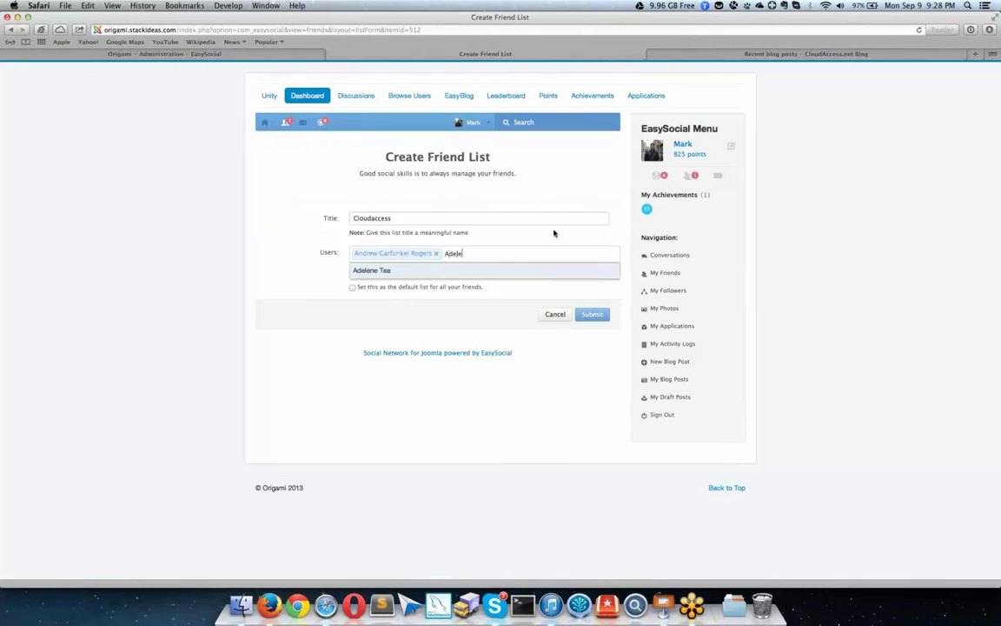
{"action": "key", "text": "Return"}
{"action": "left_click", "coordinate": [592, 314]}
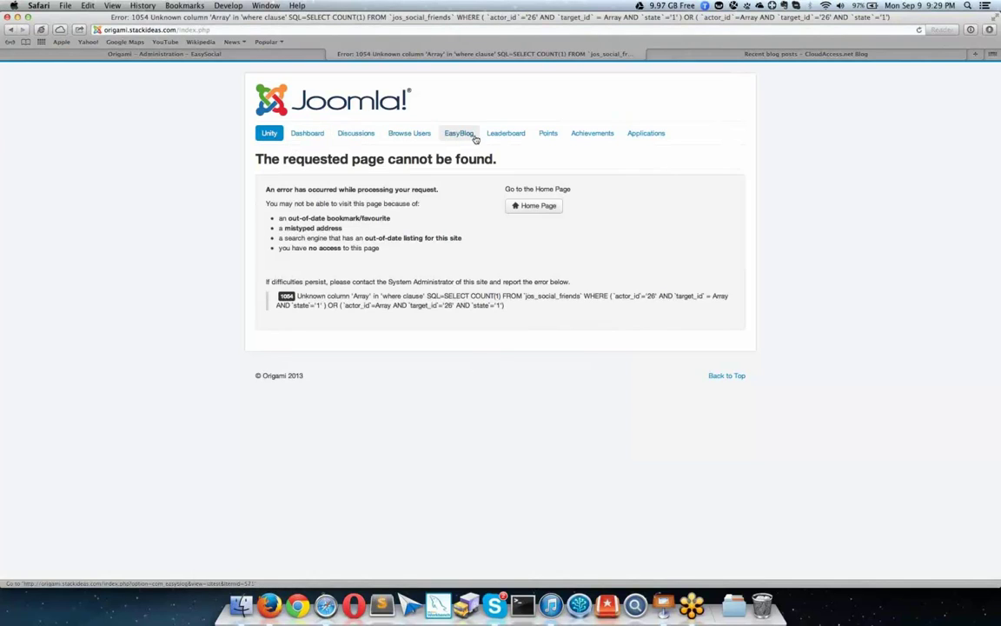
Step: Go back to the dashboard, reopen Friends, and view the Cloudaccess and Family lists
{"action": "left_click", "coordinate": [307, 135]}
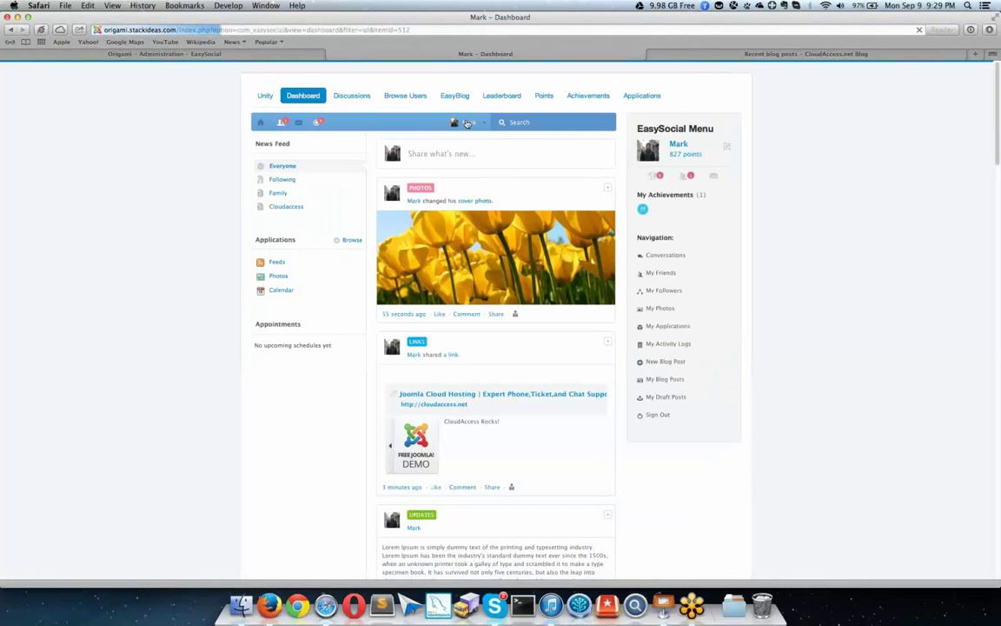
{"action": "left_click", "coordinate": [467, 124]}
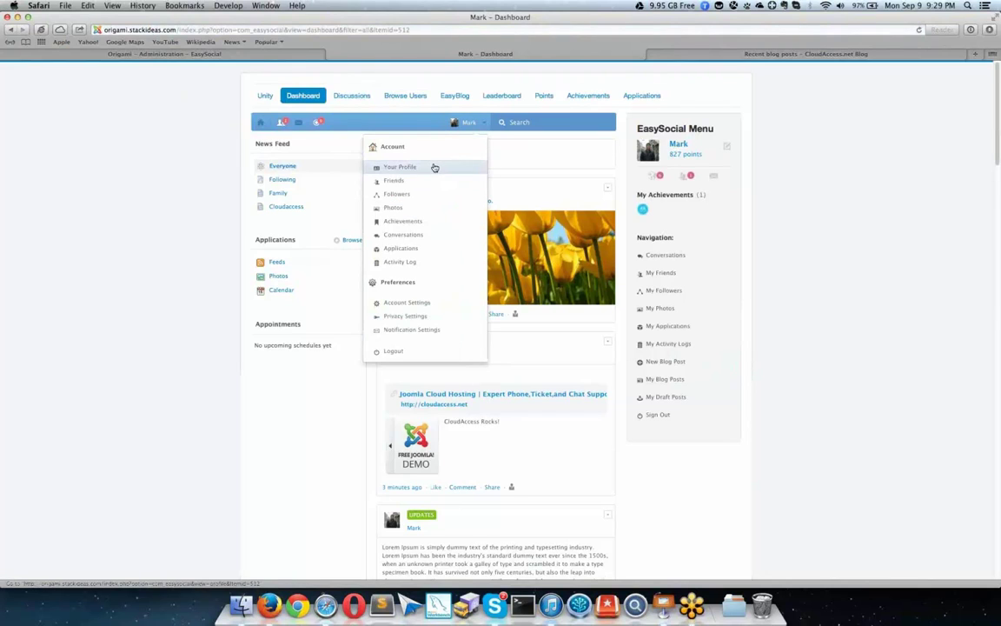
{"action": "left_click", "coordinate": [428, 186]}
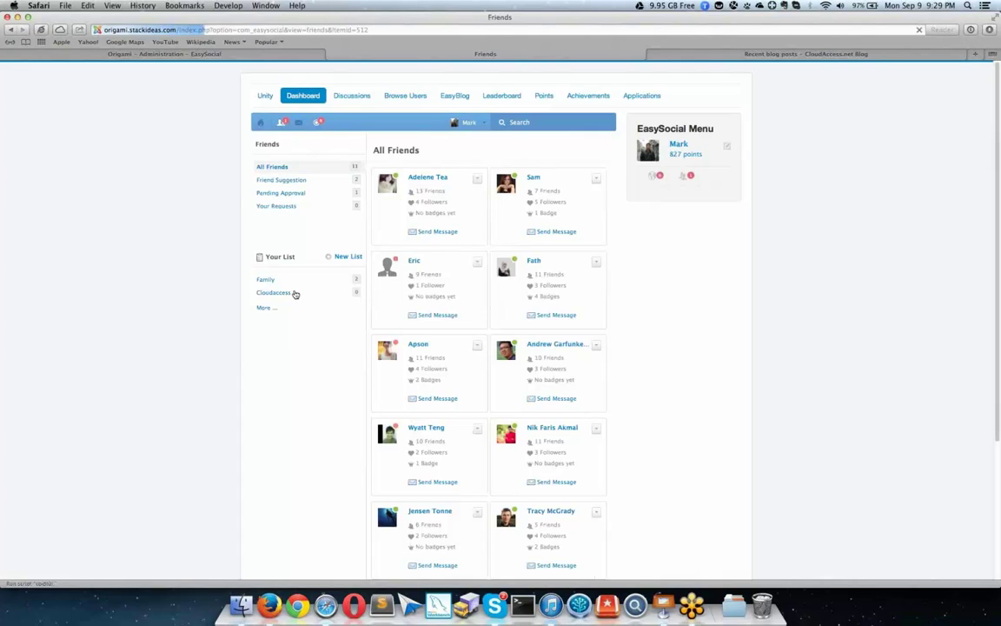
{"action": "left_click", "coordinate": [281, 293]}
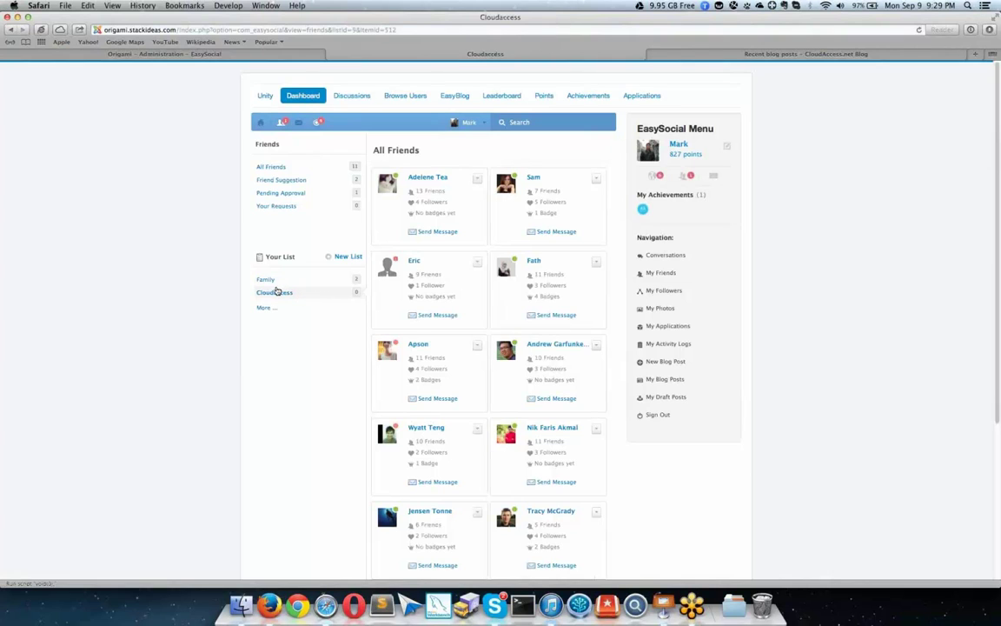
{"action": "left_click", "coordinate": [273, 279]}
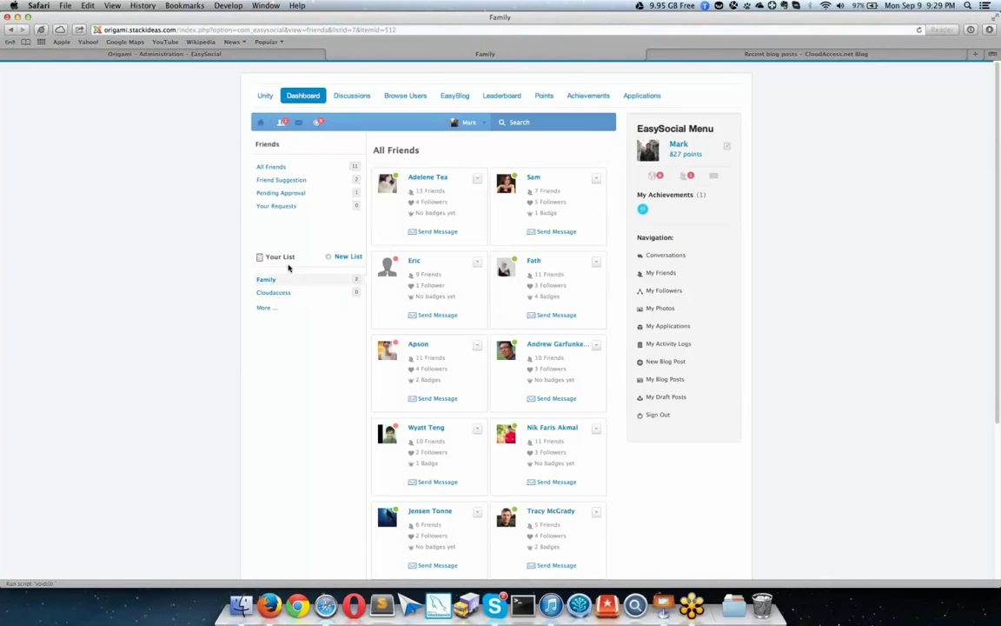
Step: Return to all friends, view the Family list again, then open the Followers page
{"action": "left_click", "coordinate": [466, 123]}
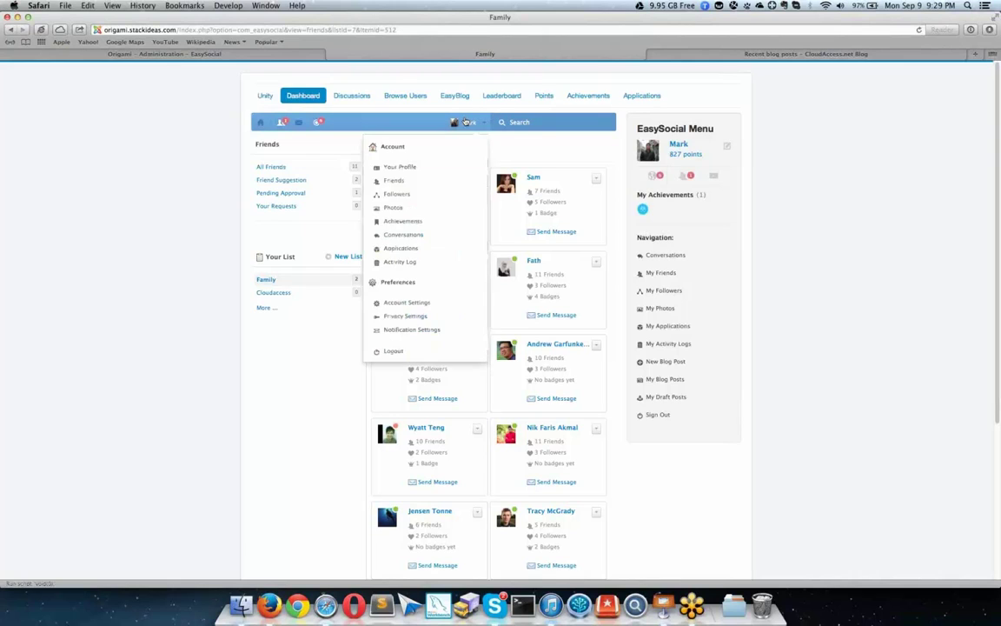
{"action": "left_click", "coordinate": [443, 182]}
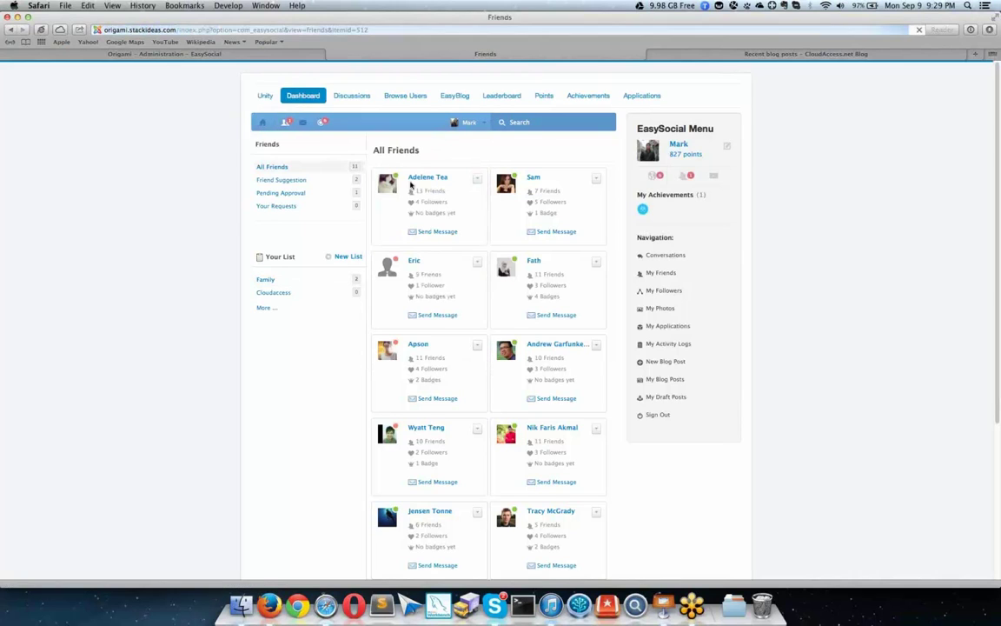
{"action": "left_click", "coordinate": [264, 280]}
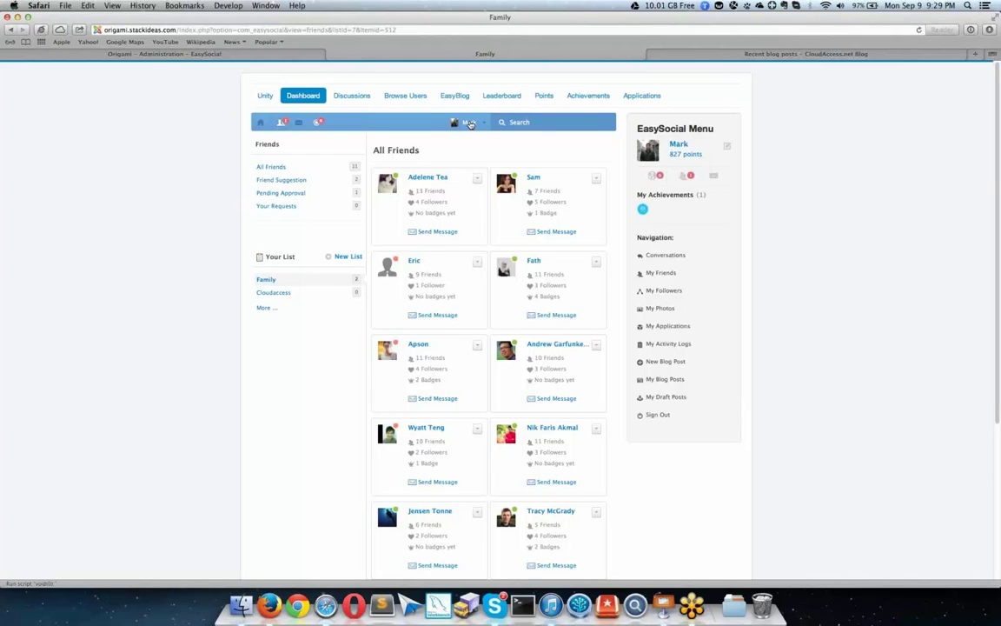
{"action": "left_click", "coordinate": [470, 124]}
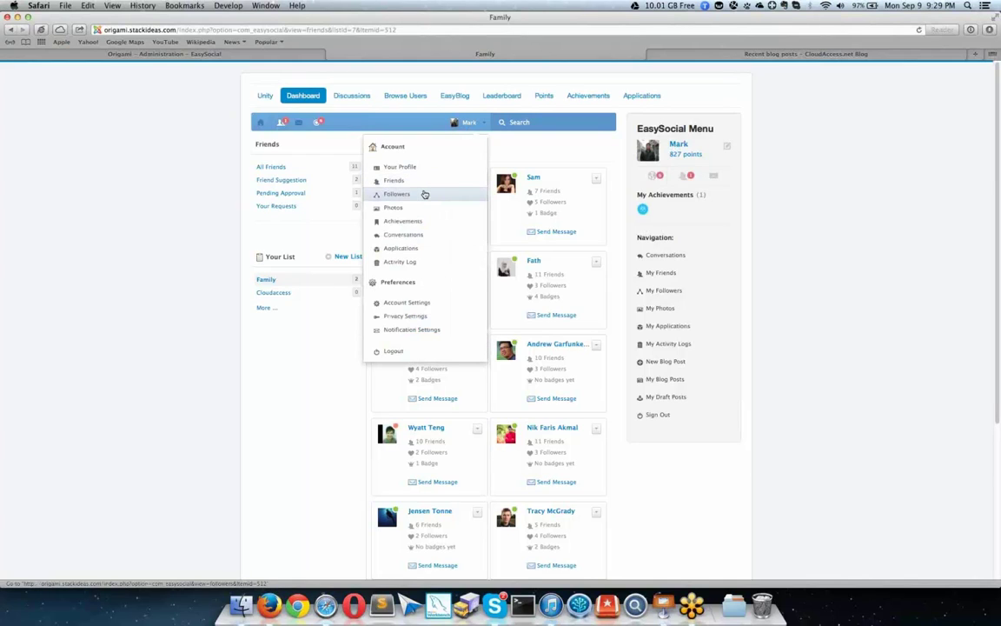
{"action": "left_click", "coordinate": [424, 194]}
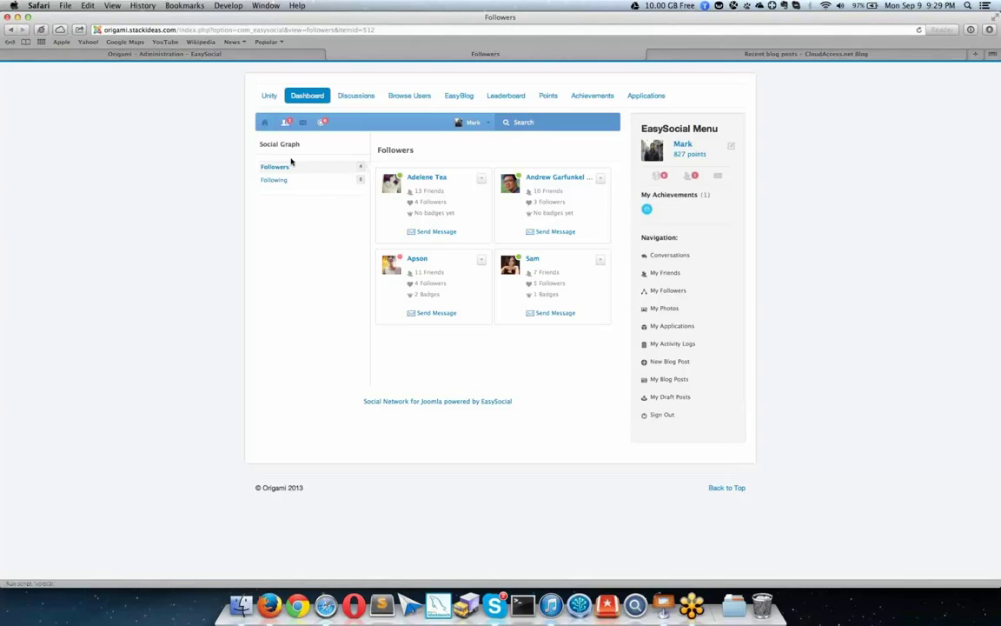
Step: From Following, send the first followed member the lipsum snippet and open the resulting conversation
{"action": "left_click", "coordinate": [287, 180]}
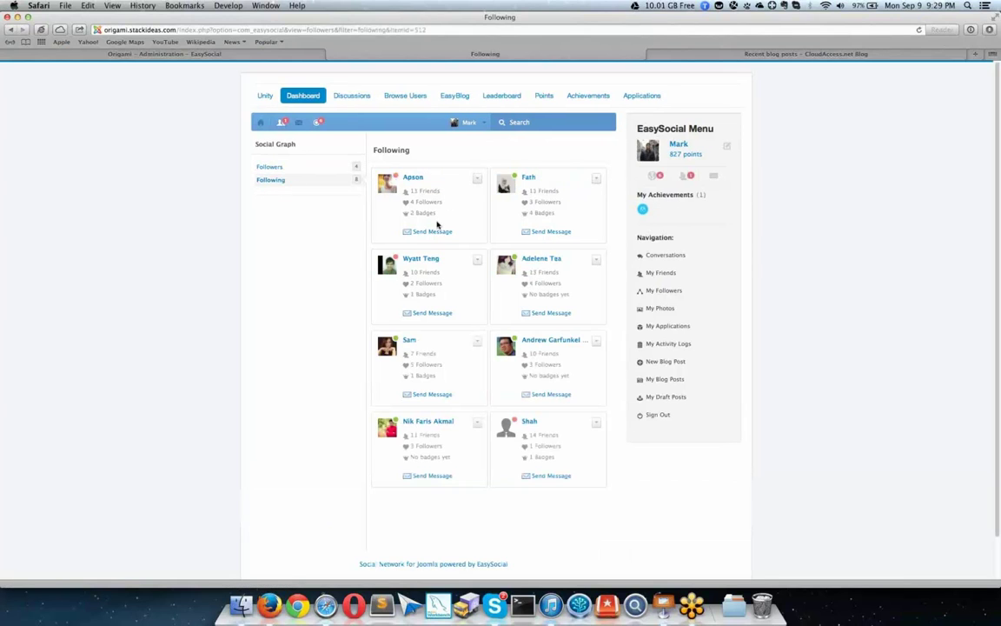
{"action": "left_click", "coordinate": [433, 230]}
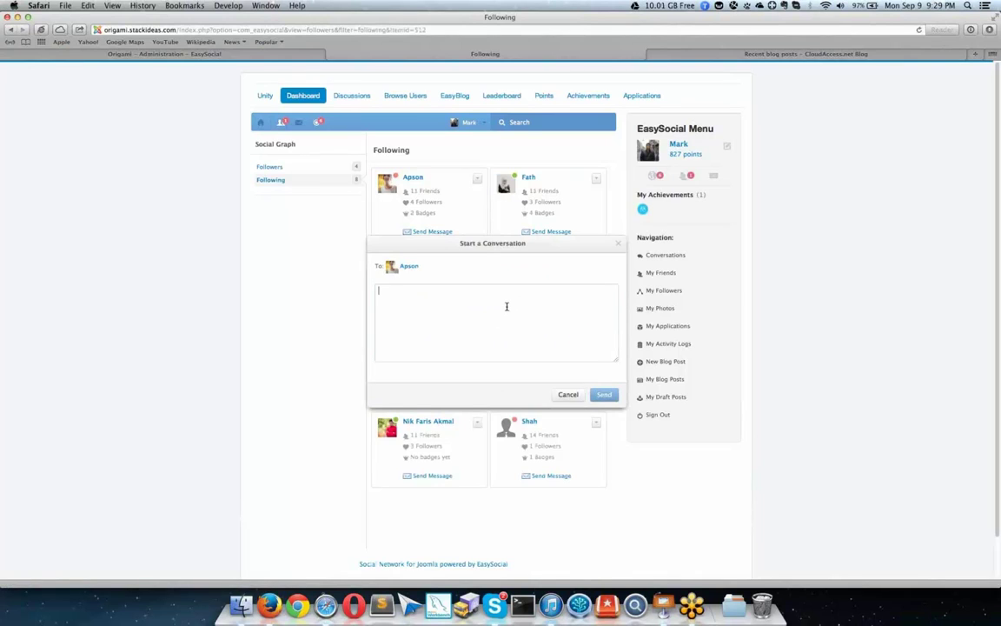
{"action": "type", "text": "``lipsum"}
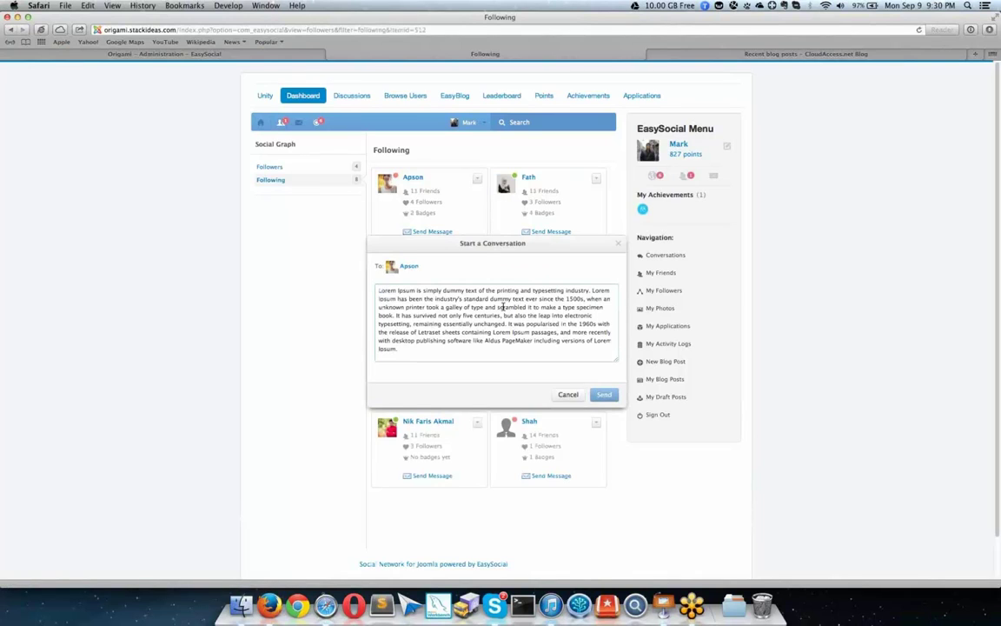
{"action": "left_click", "coordinate": [594, 395]}
{"action": "left_click", "coordinate": [543, 358]}
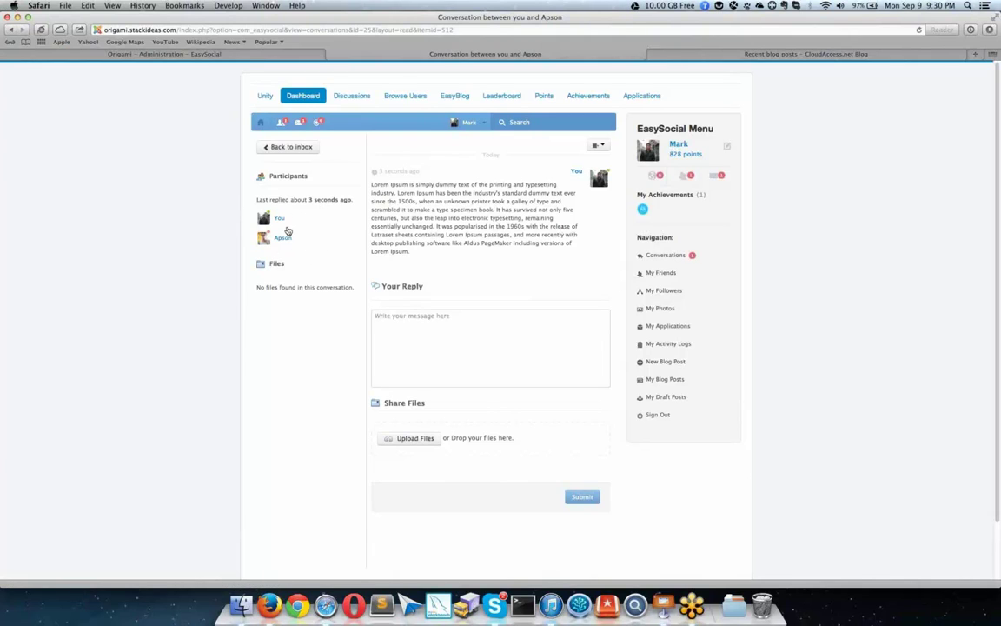
Step: Add the suggested friend to the conversation as a participant and invite them
{"action": "left_click", "coordinate": [598, 145]}
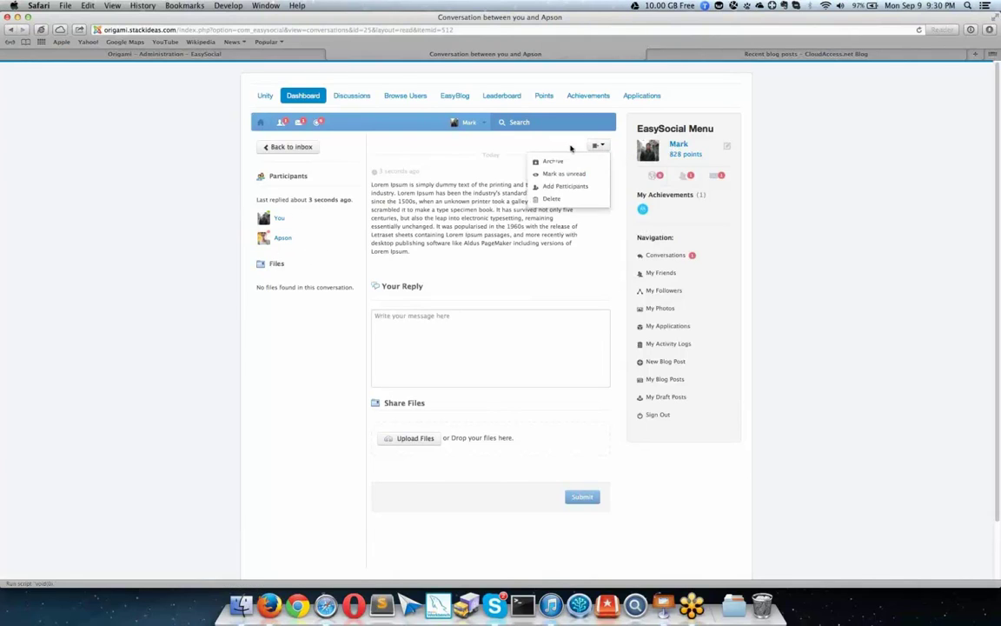
{"action": "left_click", "coordinate": [564, 186]}
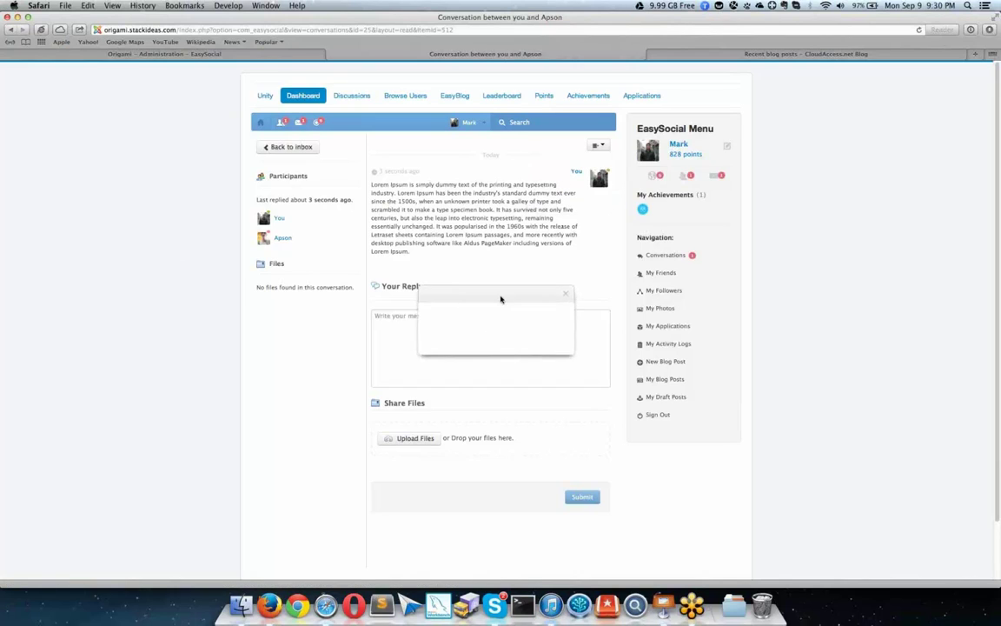
{"action": "type", "text": "a"}
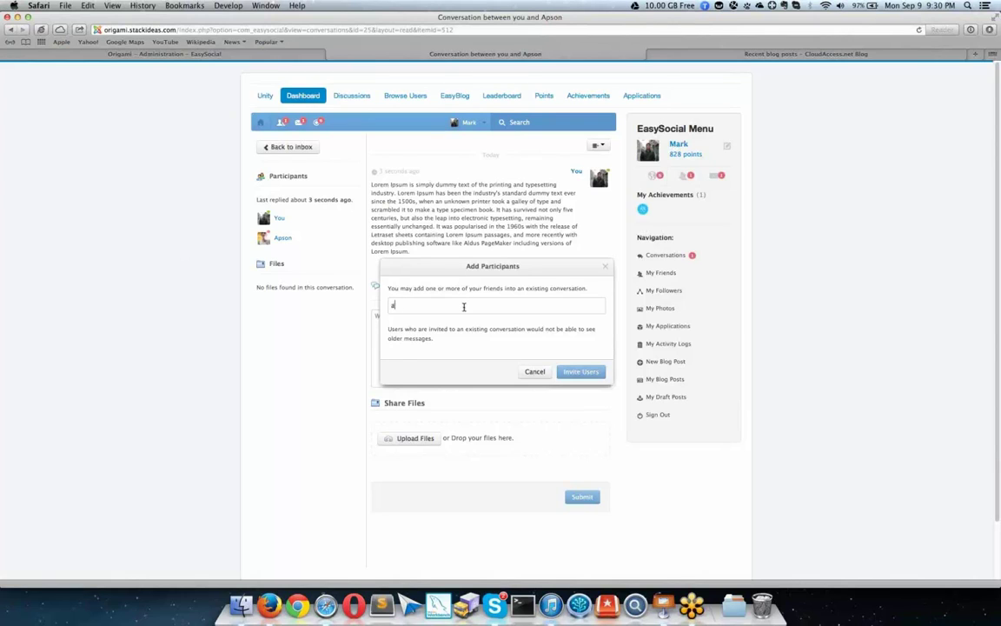
{"action": "type", "text": "deldel"}
{"action": "key", "text": "Down"}
{"action": "key", "text": "Return"}
{"action": "left_click", "coordinate": [576, 373]}
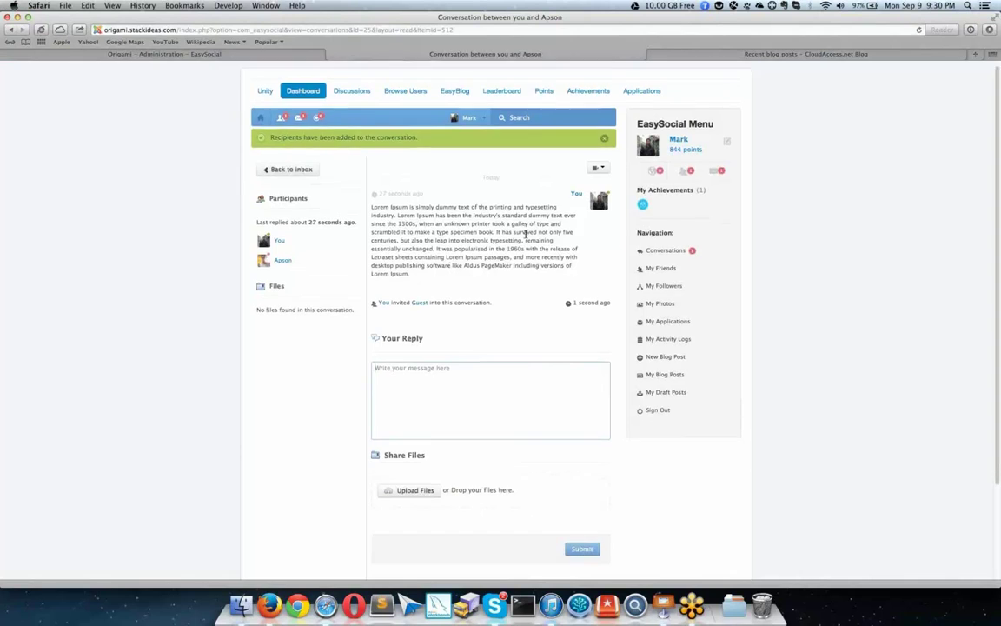
Step: Go back from the conversation to the inbox list
{"action": "scroll", "coordinate": [513, 237], "scroll_direction": "down", "scroll_amount": 3}
{"action": "scroll", "coordinate": [452, 213], "scroll_direction": "up", "scroll_amount": 3}
{"action": "left_click", "coordinate": [598, 172]}
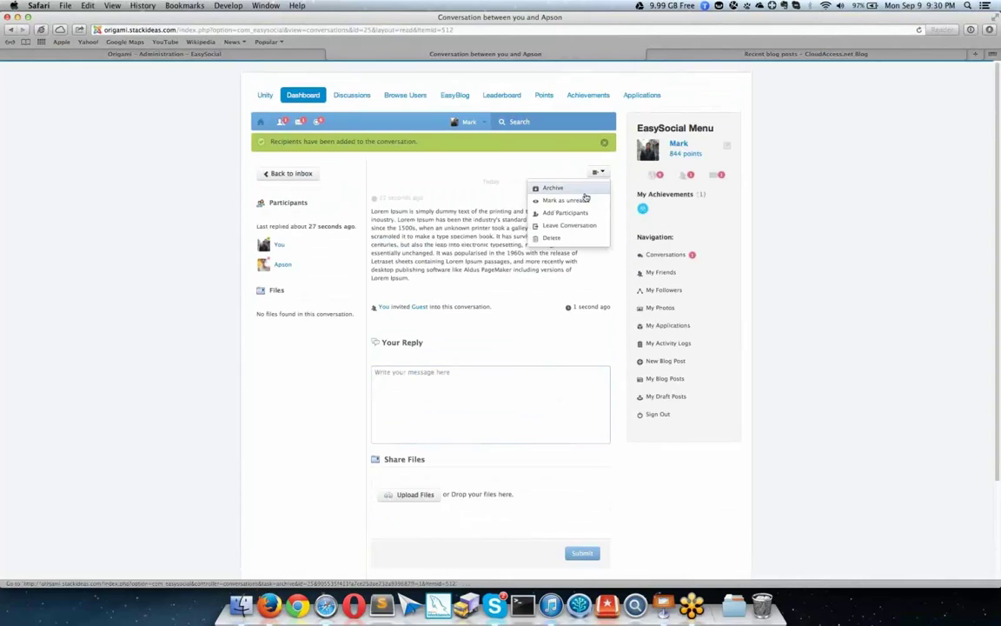
{"action": "left_click", "coordinate": [311, 174]}
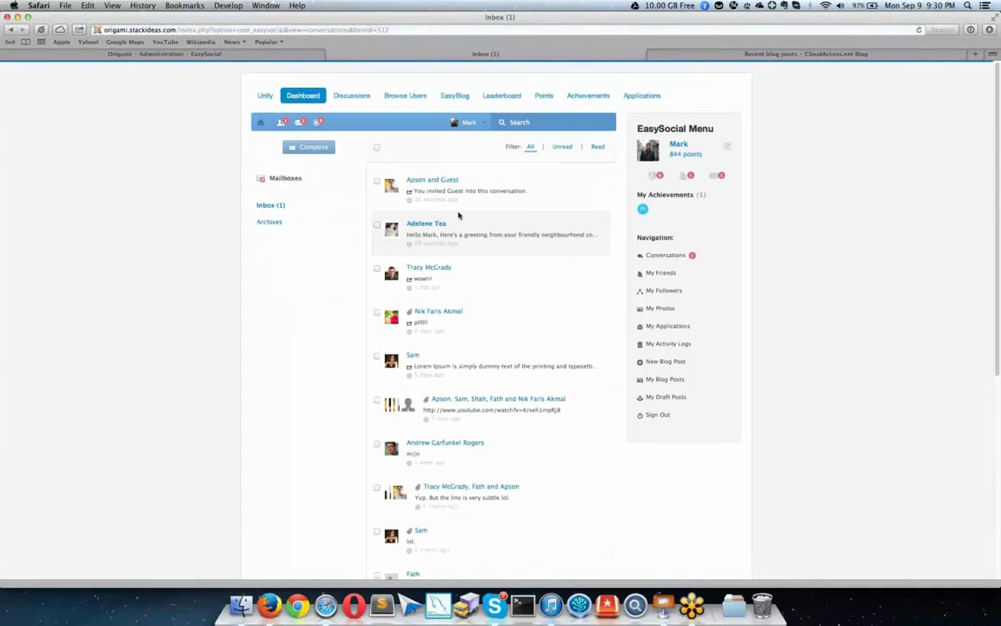
{"action": "scroll", "coordinate": [453, 190], "scroll_direction": "down", "scroll_amount": 5}
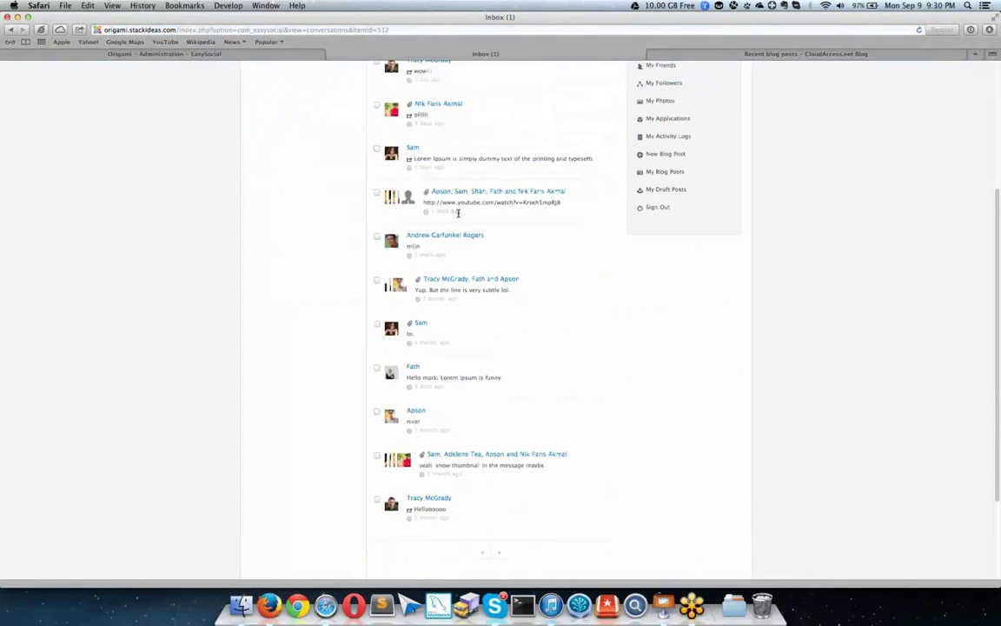
{"action": "scroll", "coordinate": [463, 246], "scroll_direction": "up", "scroll_amount": 1}
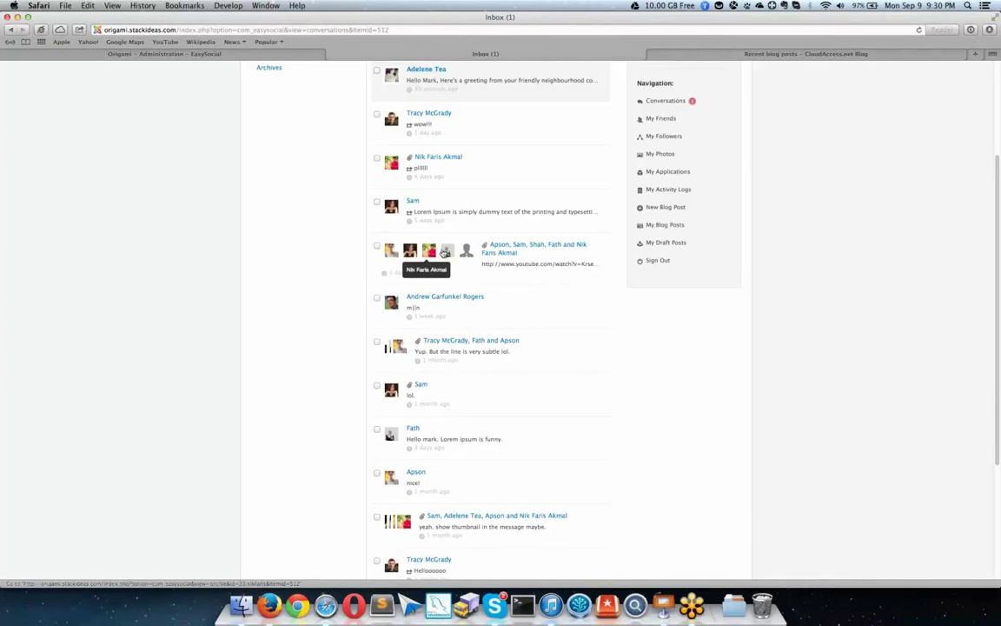
{"action": "left_click", "coordinate": [488, 248]}
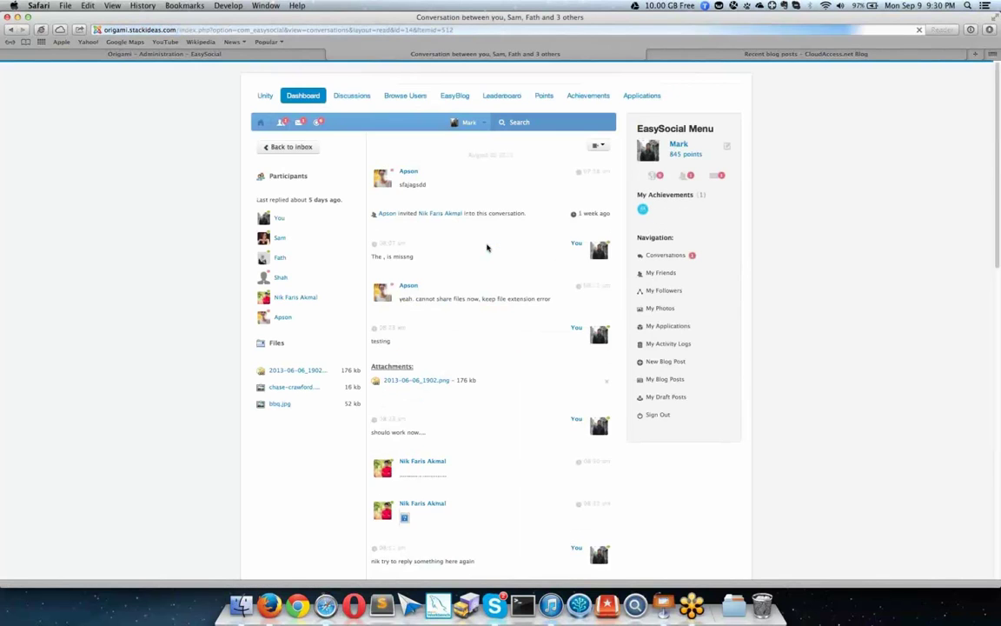
{"action": "scroll", "coordinate": [487, 247], "scroll_direction": "down", "scroll_amount": 2}
{"action": "scroll", "coordinate": [487, 248], "scroll_direction": "down", "scroll_amount": 15}
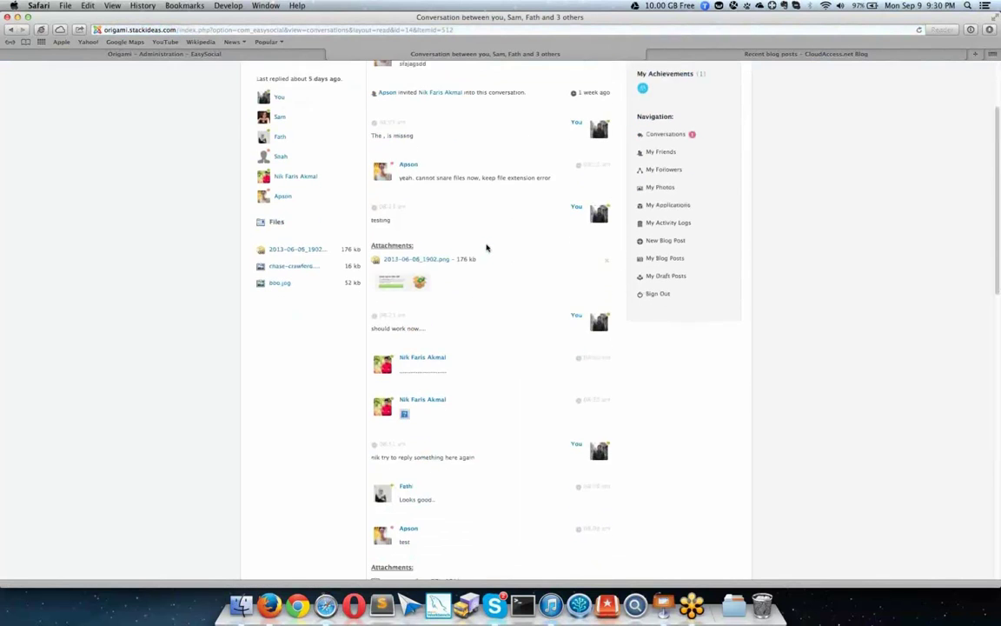
{"action": "scroll", "coordinate": [487, 248], "scroll_direction": "up", "scroll_amount": 15}
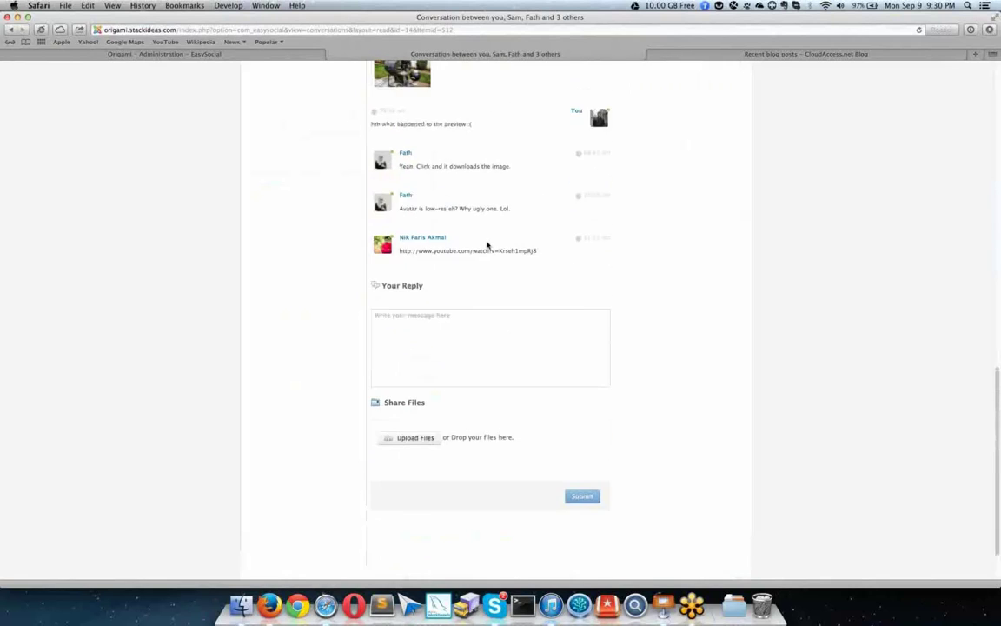
{"action": "scroll", "coordinate": [487, 241], "scroll_direction": "up", "scroll_amount": 2}
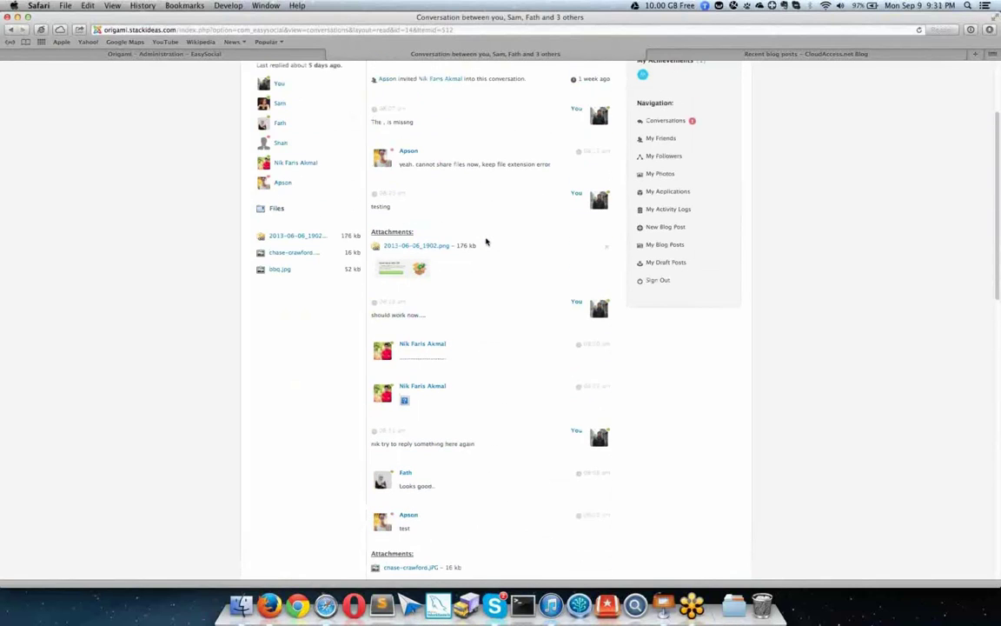
{"action": "scroll", "coordinate": [487, 242], "scroll_direction": "up", "scroll_amount": 3}
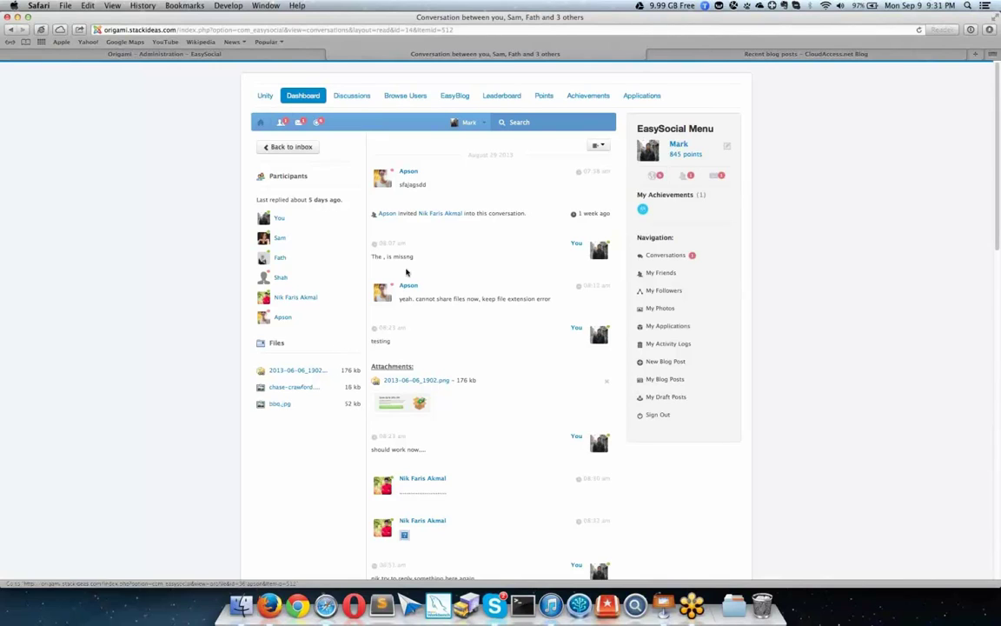
{"action": "left_click", "coordinate": [598, 145]}
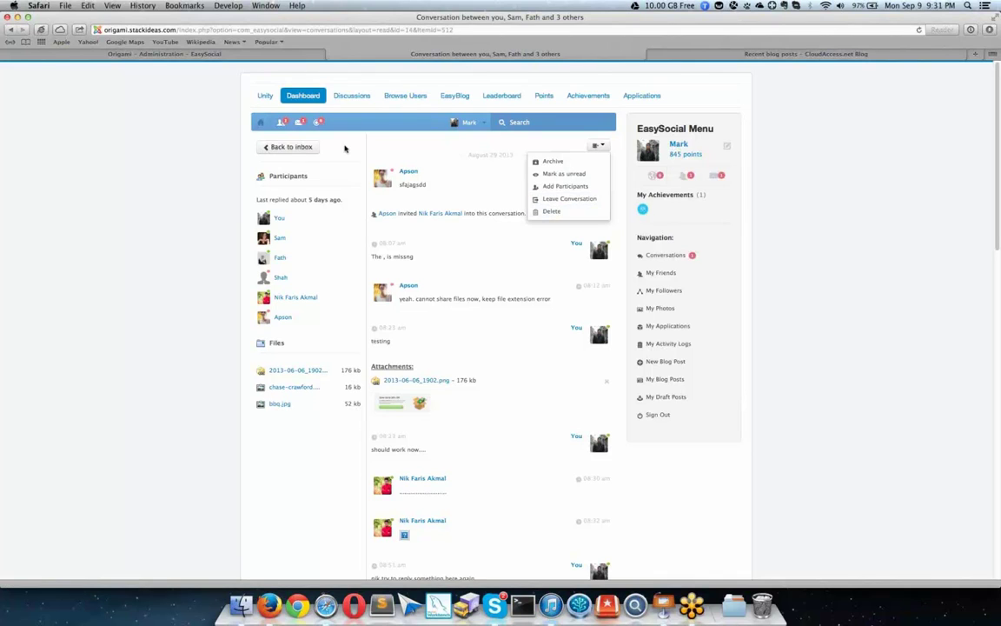
{"action": "left_click", "coordinate": [319, 147]}
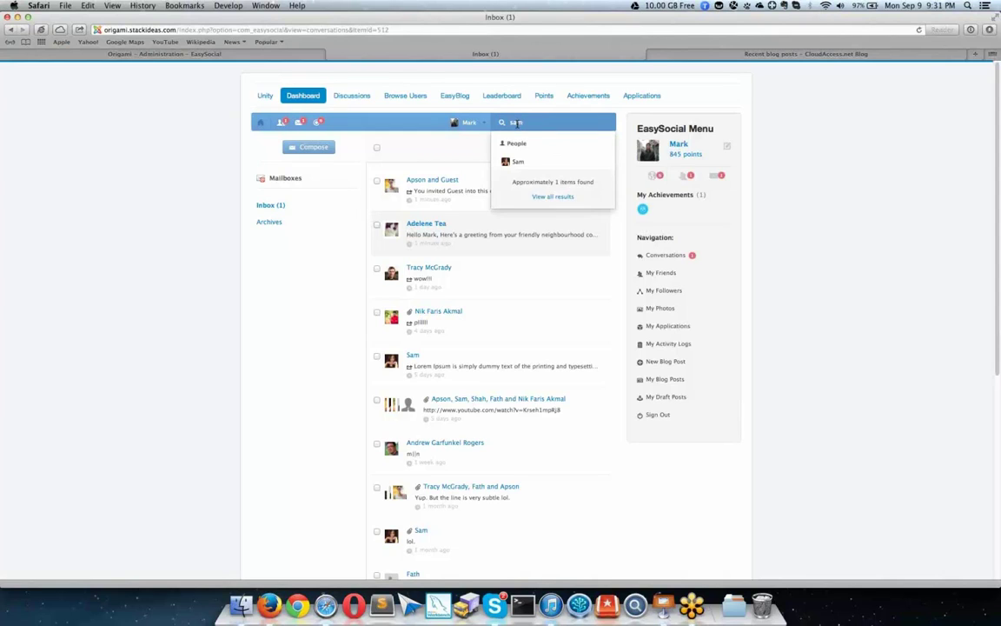
Step: Search for 'tulips' and open the first Tulips.jpg photo result's Story Photos album
{"action": "key", "text": "super+a"}
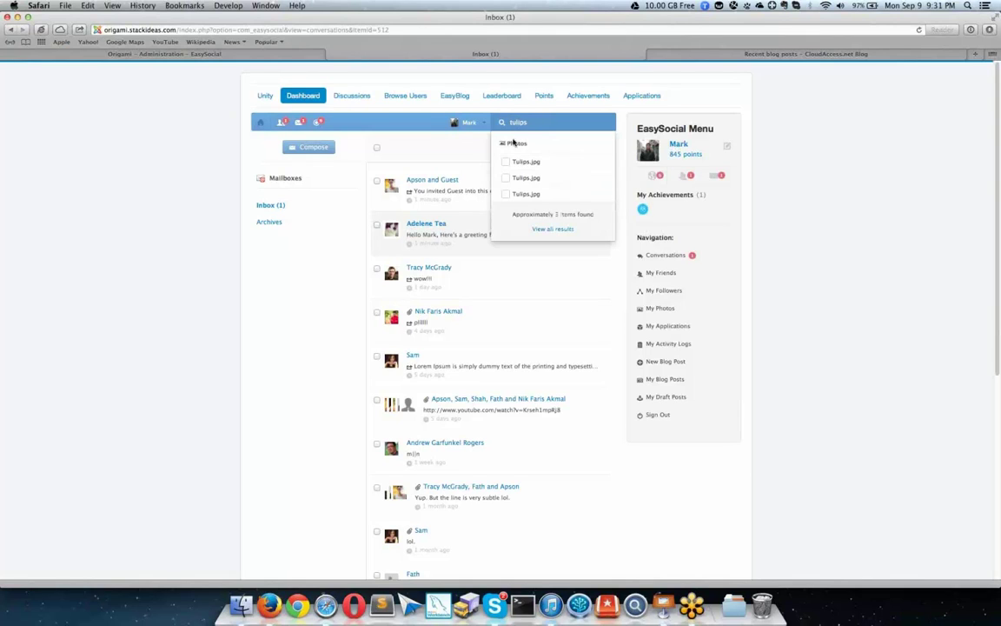
{"action": "left_click", "coordinate": [541, 162]}
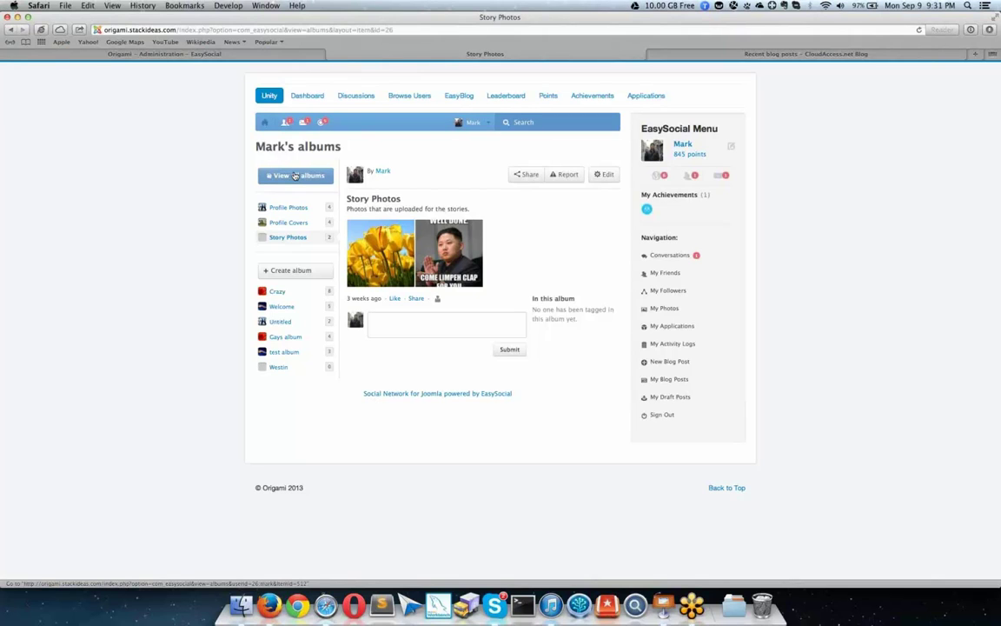
Step: Browse all albums: Crazy, Welcome, Untitled, Gays album, test album and Westin
{"action": "left_click", "coordinate": [295, 177]}
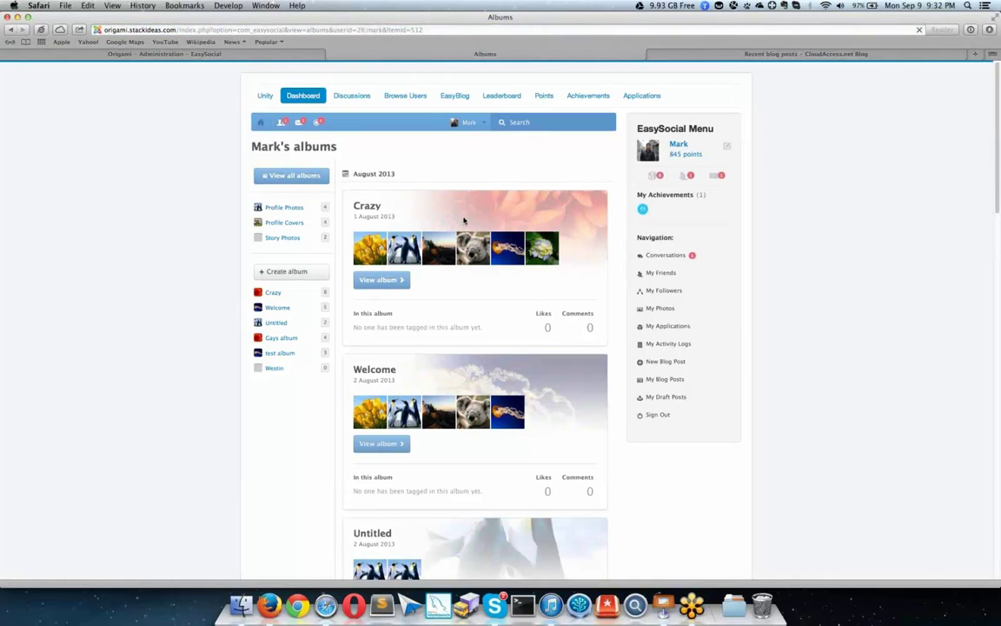
{"action": "scroll", "coordinate": [590, 191], "scroll_direction": "down", "scroll_amount": 1}
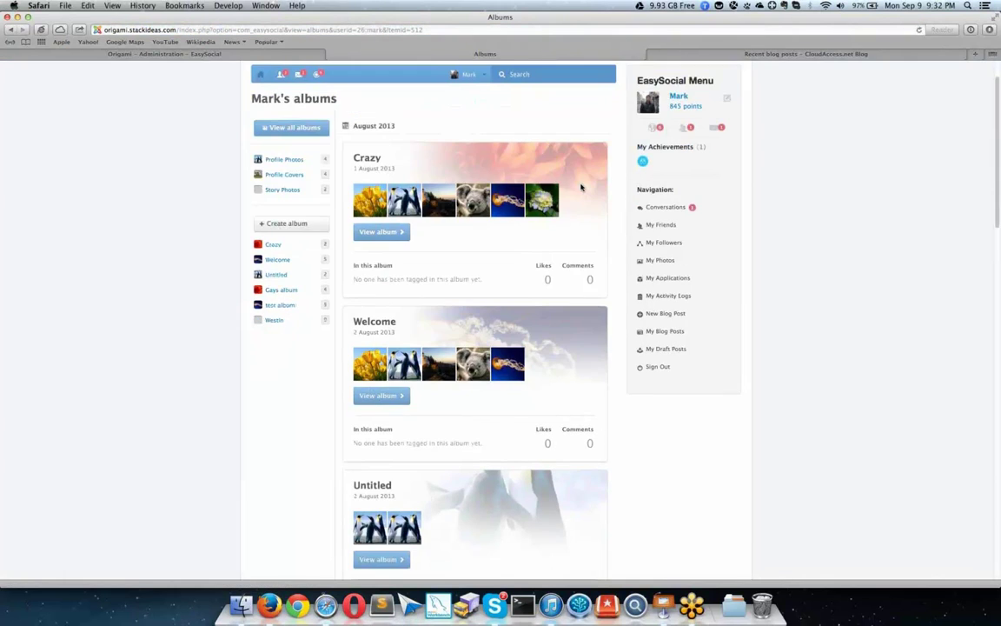
{"action": "scroll", "coordinate": [581, 187], "scroll_direction": "down", "scroll_amount": 10}
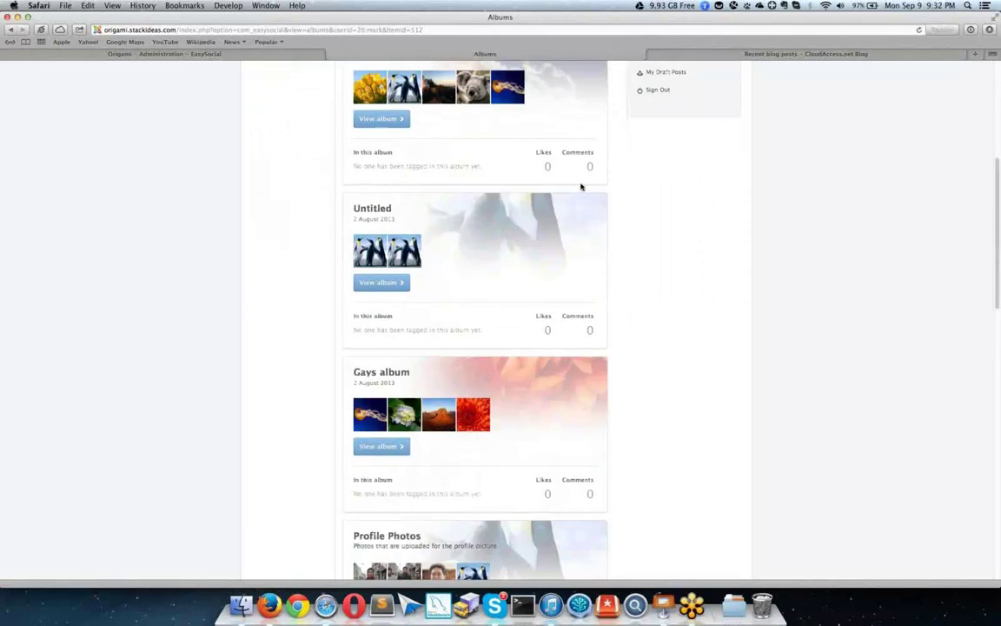
{"action": "scroll", "coordinate": [387, 173], "scroll_direction": "up", "scroll_amount": 15}
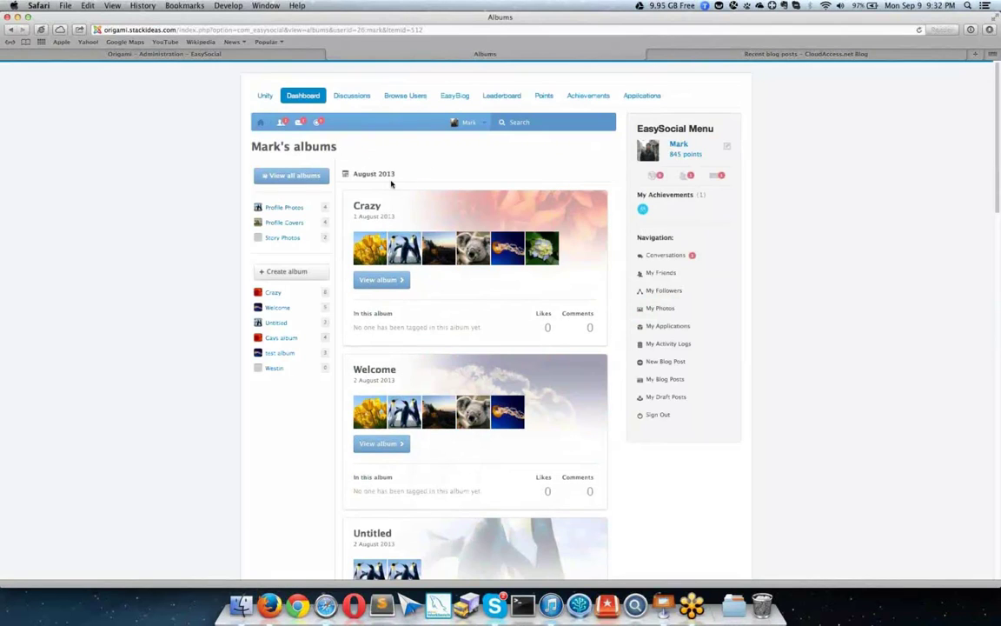
{"action": "scroll", "coordinate": [391, 184], "scroll_direction": "down", "scroll_amount": 10}
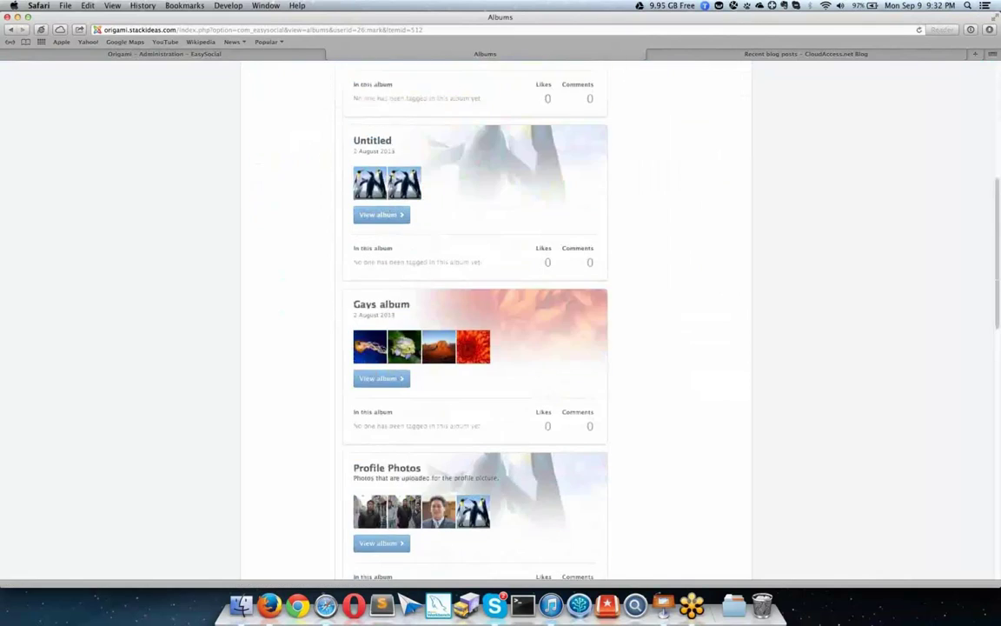
{"action": "scroll", "coordinate": [430, 168], "scroll_direction": "down", "scroll_amount": 10}
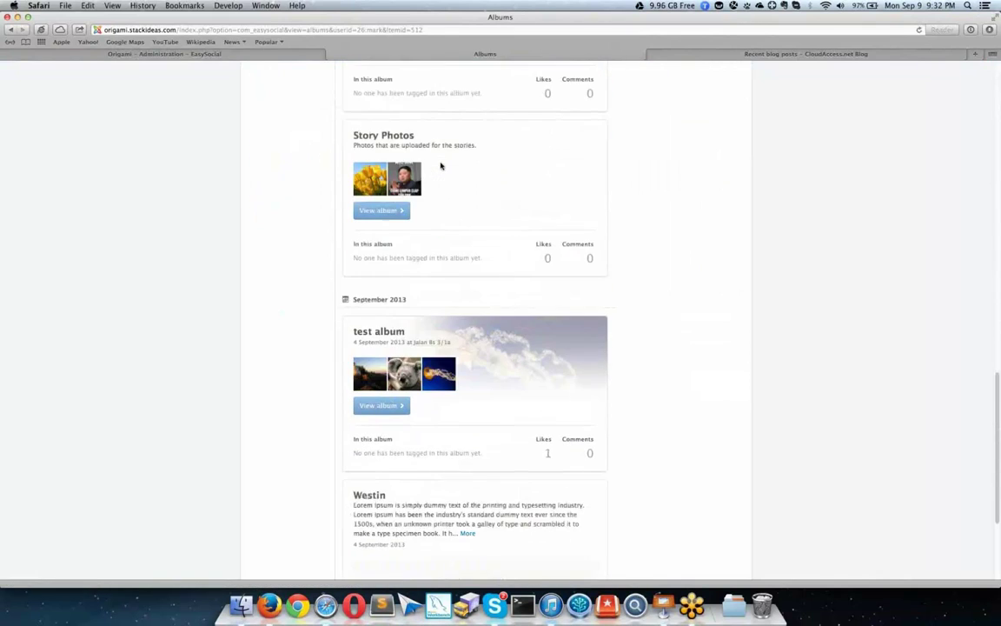
{"action": "scroll", "coordinate": [413, 156], "scroll_direction": "up", "scroll_amount": 10}
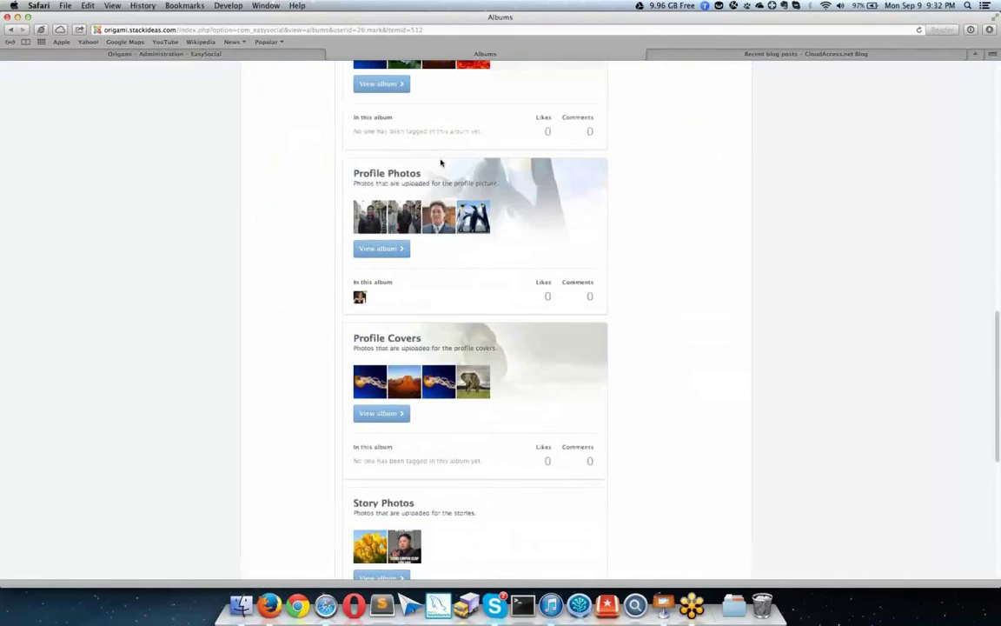
{"action": "scroll", "coordinate": [347, 163], "scroll_direction": "up", "scroll_amount": 10}
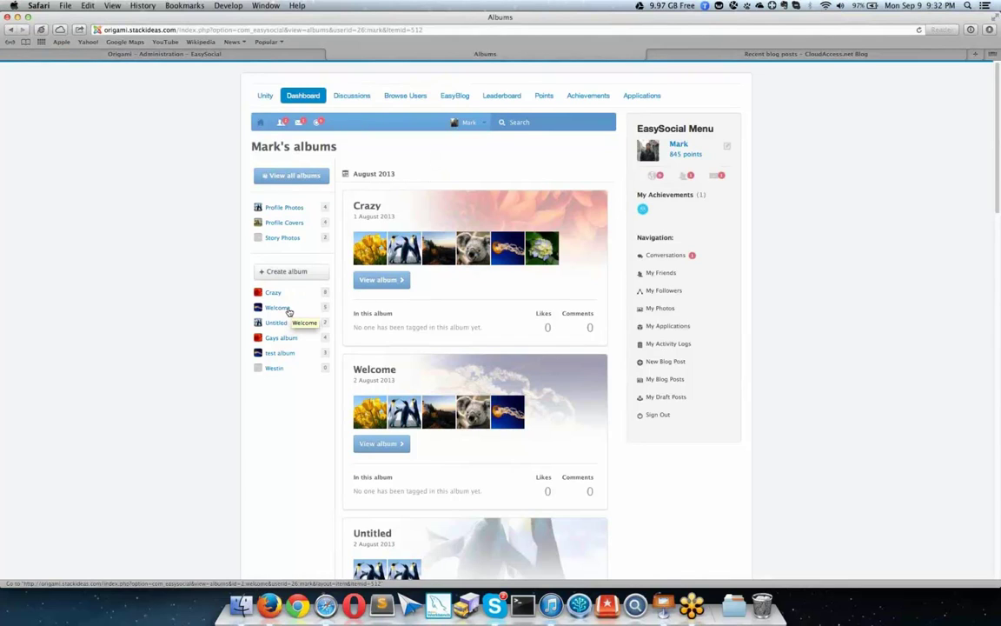
Step: Open Lighthouse.jpg from the Welcome album
{"action": "left_click", "coordinate": [287, 309]}
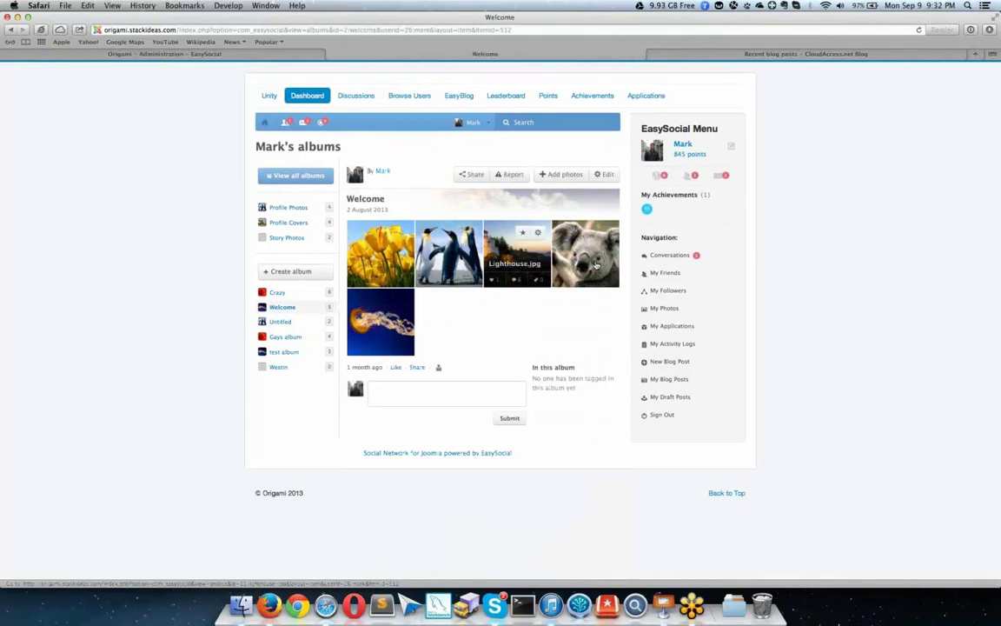
{"action": "left_click", "coordinate": [502, 257]}
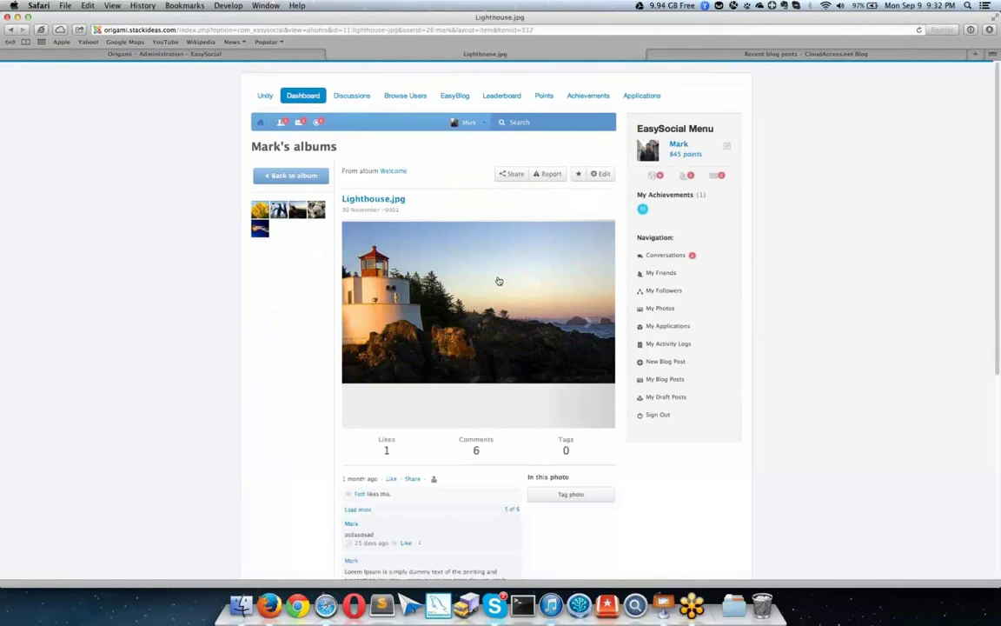
{"action": "scroll", "coordinate": [499, 281], "scroll_direction": "down", "scroll_amount": 2}
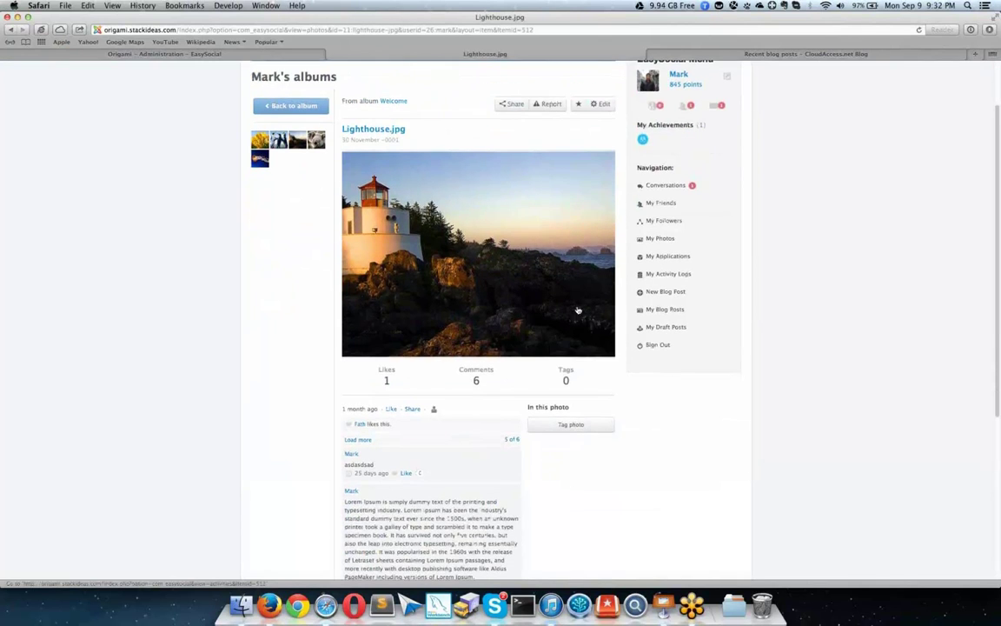
{"action": "scroll", "coordinate": [573, 308], "scroll_direction": "down", "scroll_amount": 1}
{"action": "scroll", "coordinate": [564, 297], "scroll_direction": "down", "scroll_amount": 2}
Step: Tag the suggested member in the photo, bringing its Tags count to 1
{"action": "left_click", "coordinate": [581, 331]}
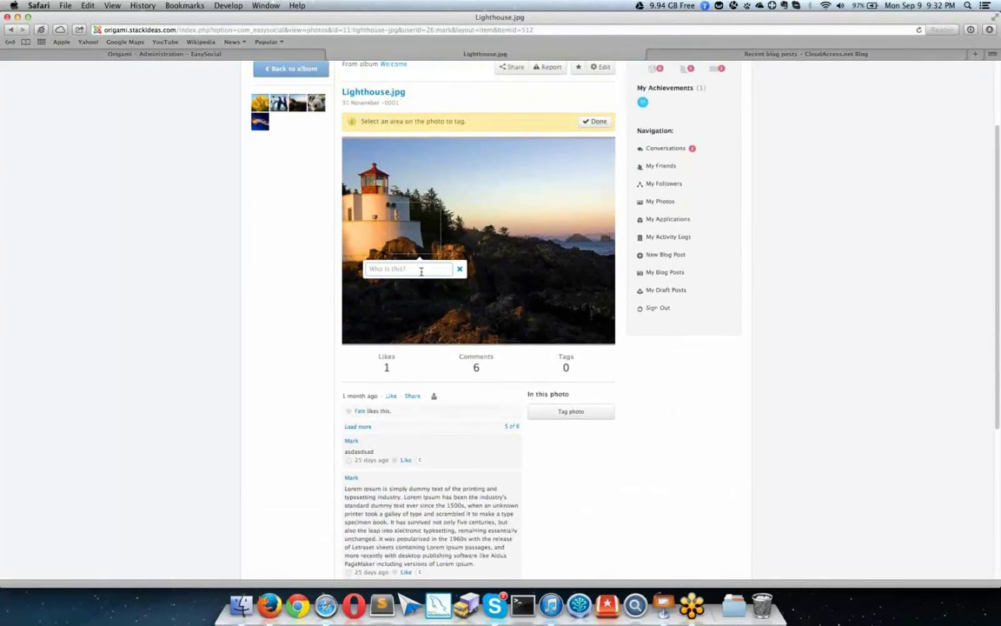
{"action": "type", "text": "andrew"}
{"action": "left_click", "coordinate": [415, 286]}
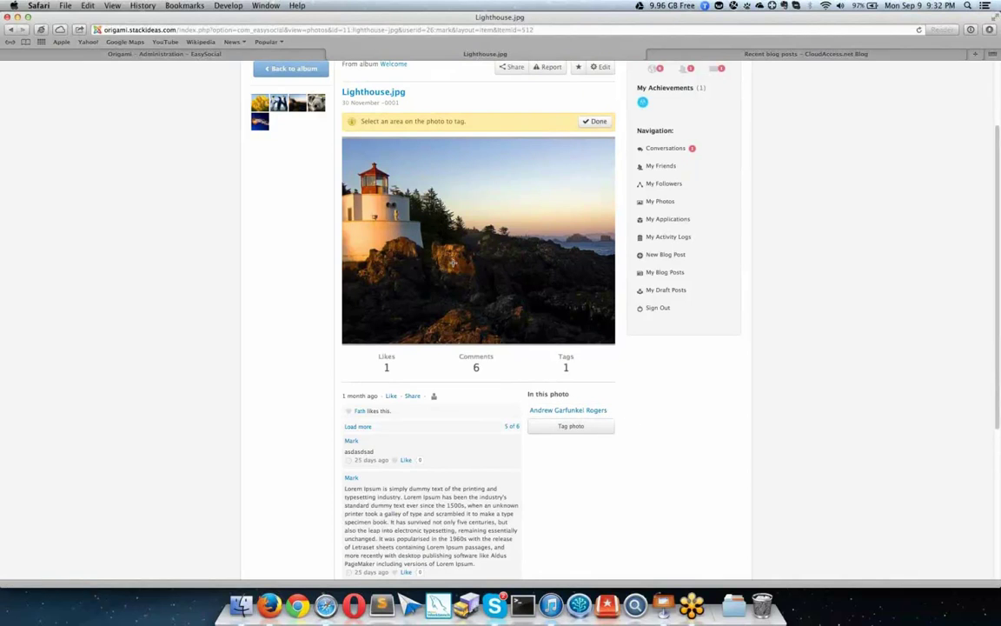
{"action": "mouse_move", "coordinate": [577, 414]}
{"action": "left_click", "coordinate": [594, 121]}
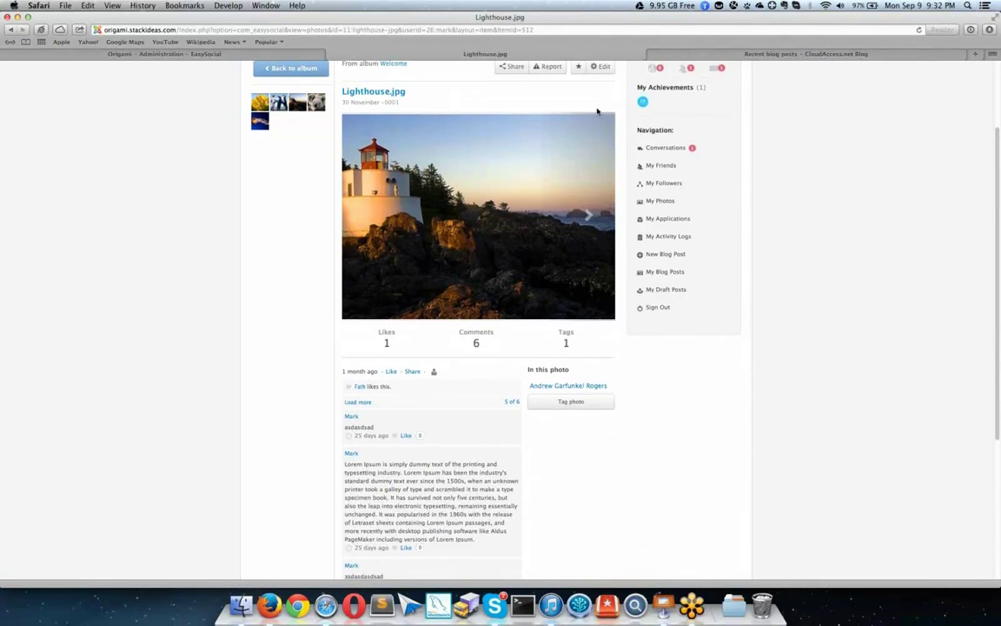
Step: Open and close the photo's Share dialog twice
{"action": "scroll", "coordinate": [506, 103], "scroll_direction": "up", "scroll_amount": 2}
{"action": "left_click", "coordinate": [511, 100]}
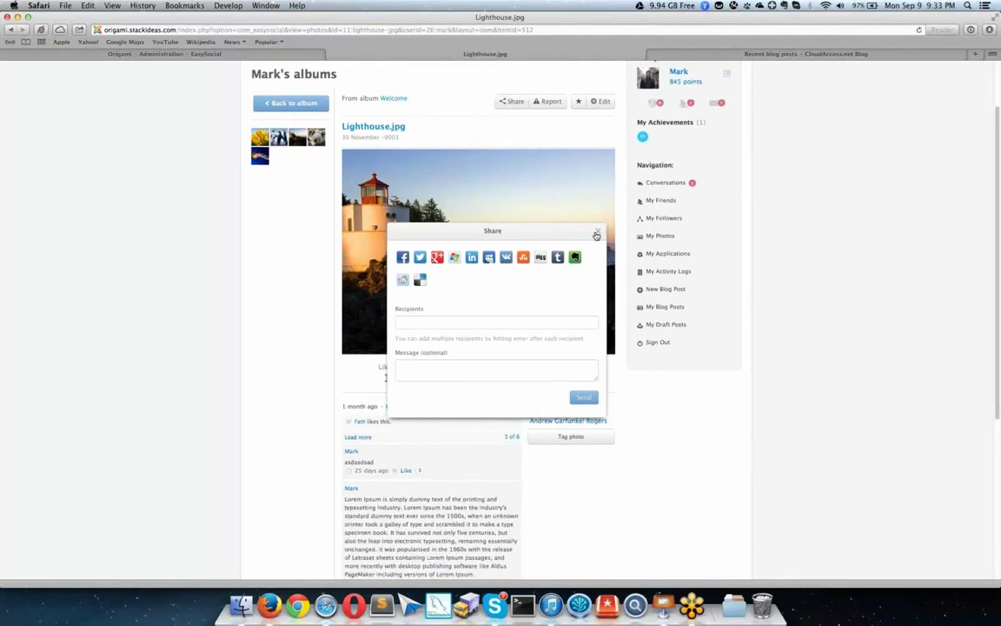
{"action": "left_click", "coordinate": [596, 232]}
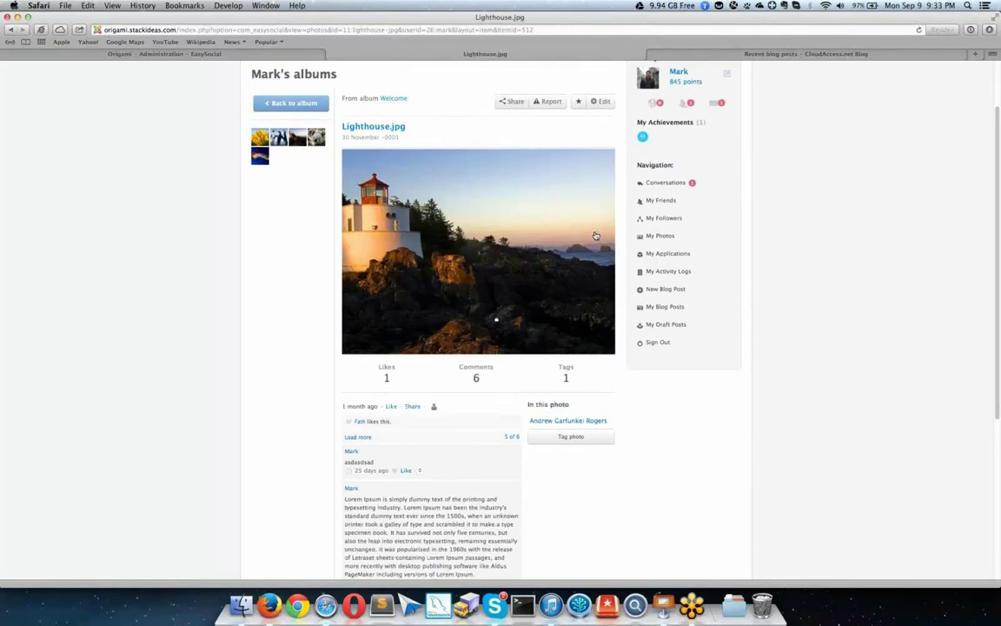
{"action": "left_click", "coordinate": [411, 406]}
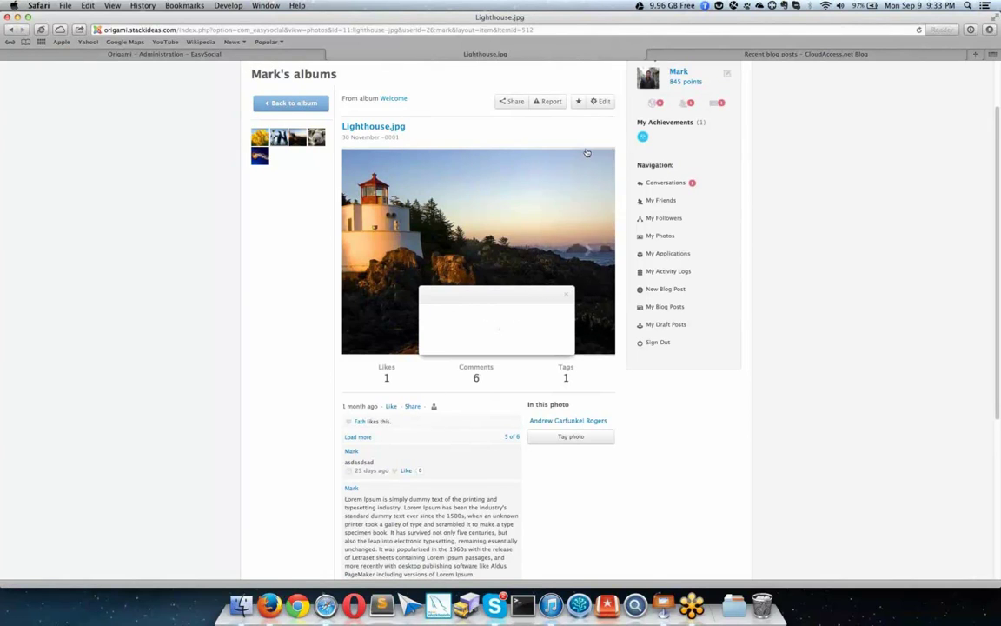
{"action": "left_click", "coordinate": [590, 272]}
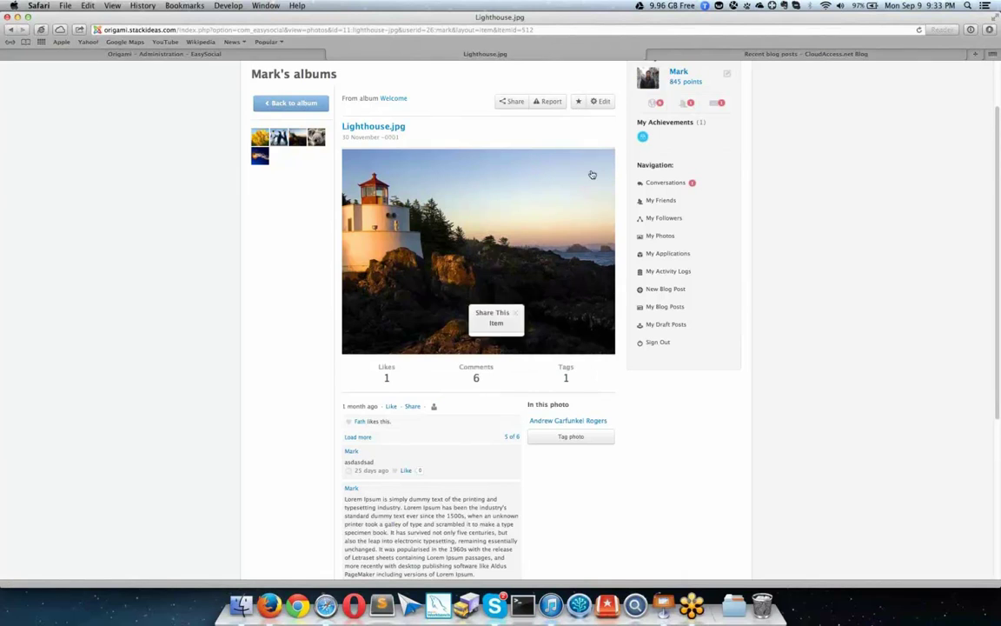
Step: Mark Lighthouse.jpg as featured, toggling the star off and back on
{"action": "left_click", "coordinate": [578, 102]}
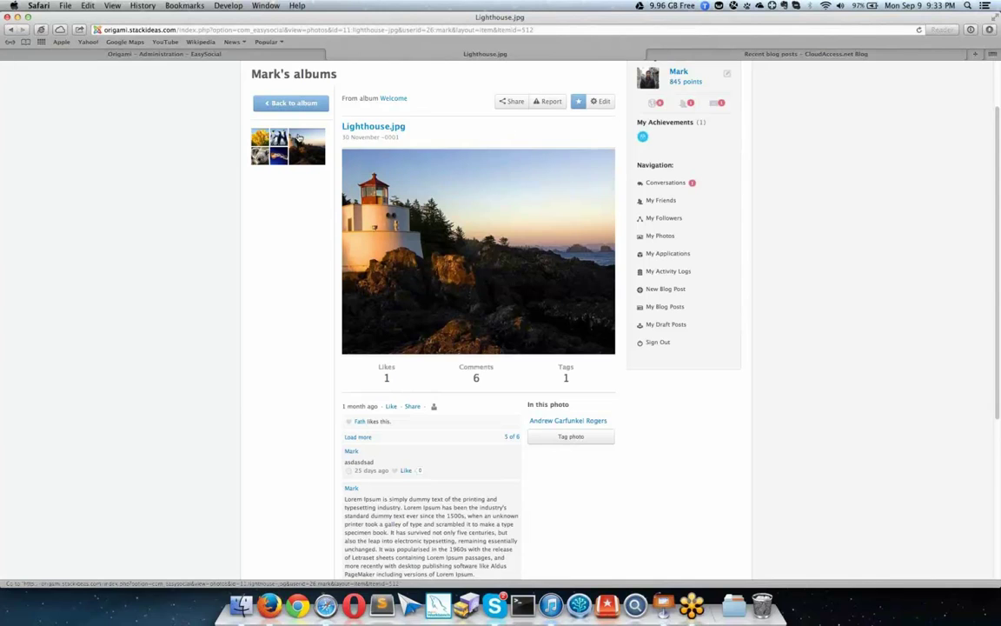
{"action": "left_click", "coordinate": [579, 102]}
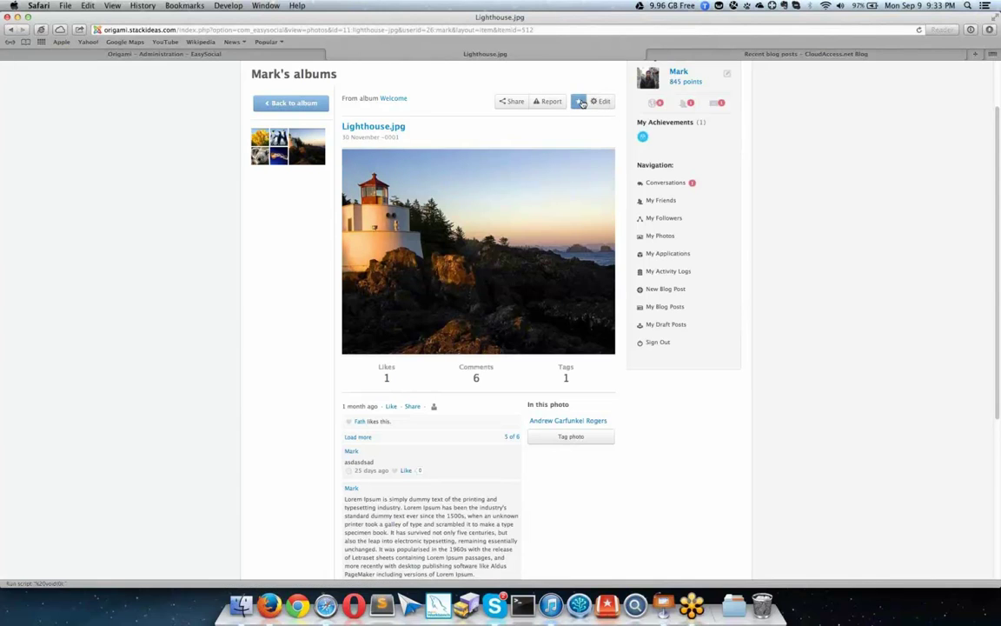
{"action": "left_click", "coordinate": [578, 102]}
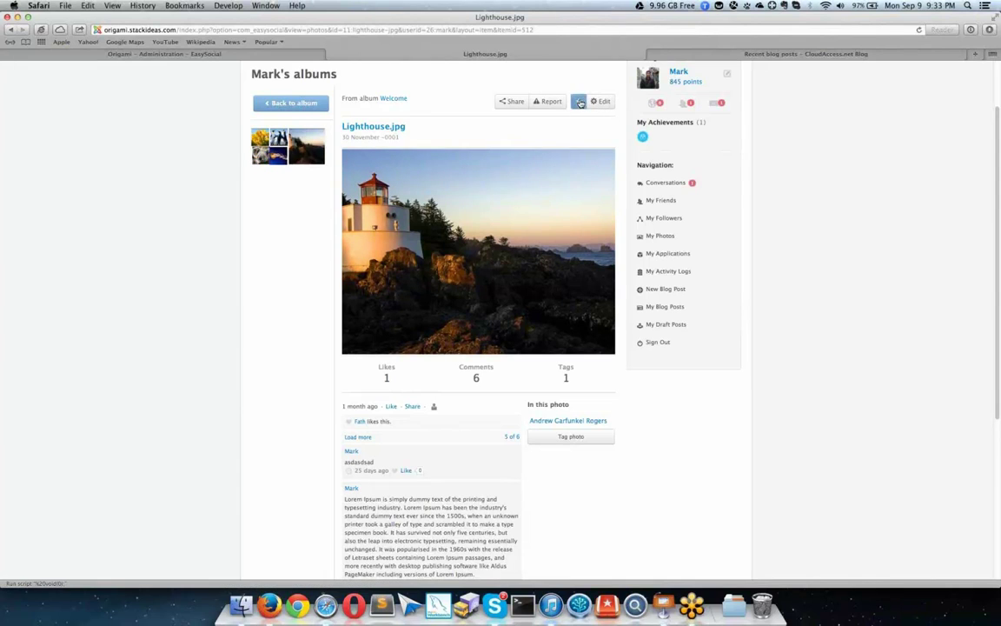
Step: Return to the Welcome album and star the Penguins and Tulips thumbnails as featured
{"action": "left_click", "coordinate": [317, 102]}
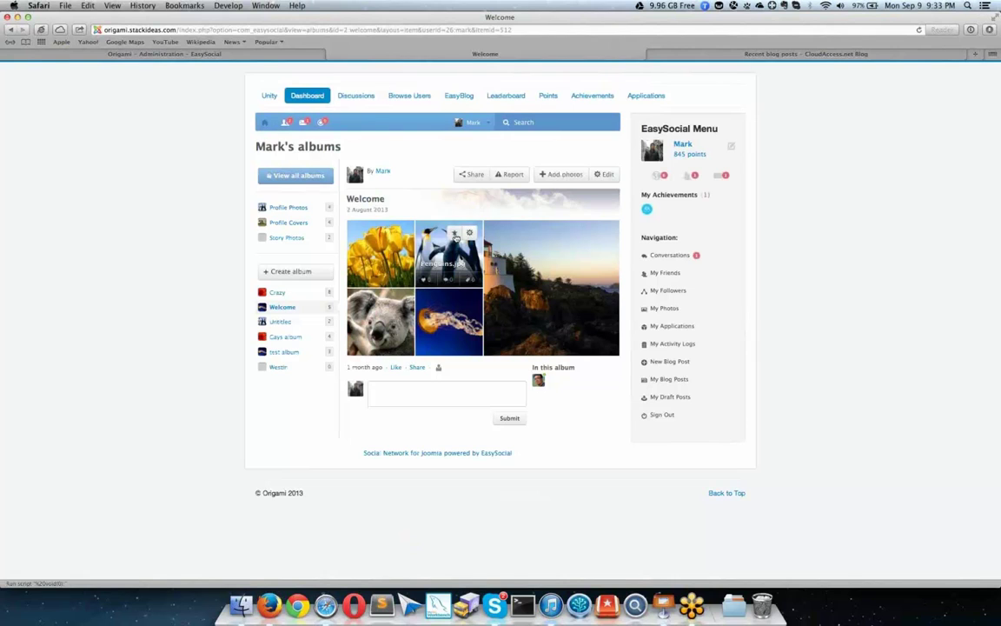
{"action": "left_click", "coordinate": [454, 235]}
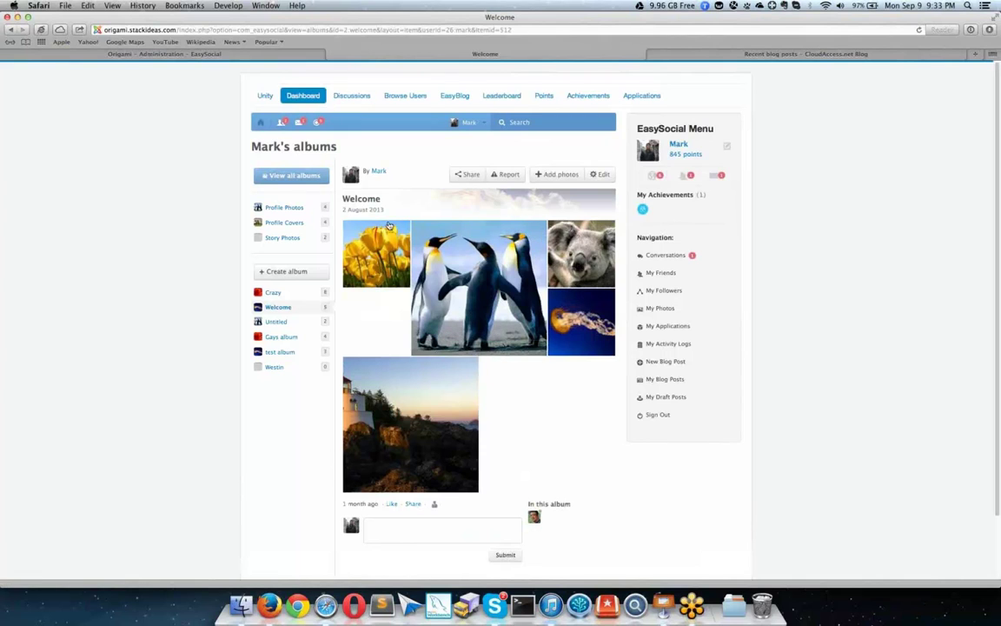
{"action": "left_click", "coordinate": [390, 236]}
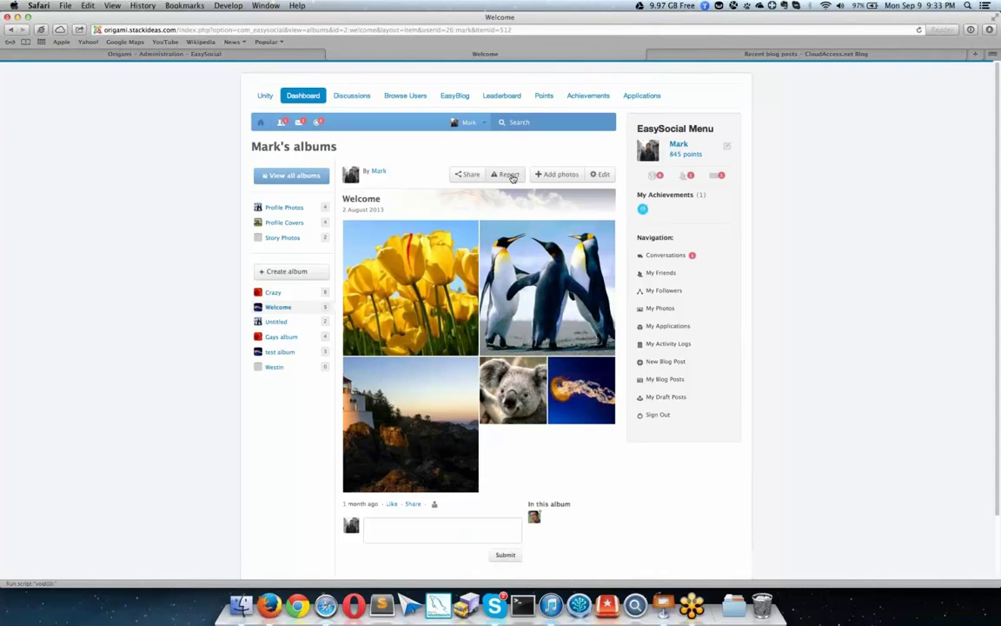
Step: Open and cancel the album's Report form, then show its editing options
{"action": "left_click", "coordinate": [510, 175]}
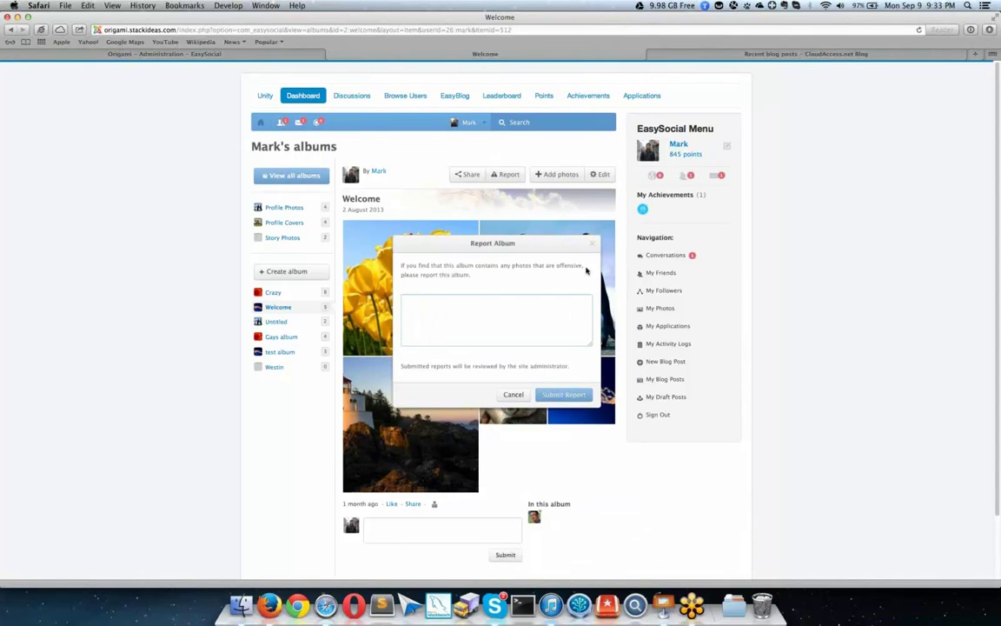
{"action": "left_click", "coordinate": [536, 224]}
{"action": "left_click", "coordinate": [591, 175]}
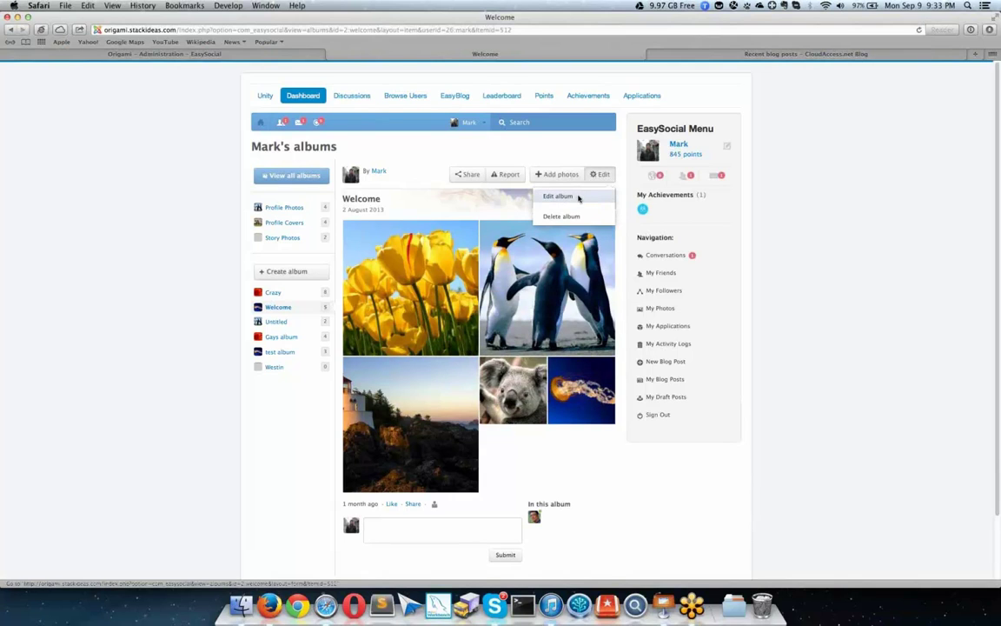
Step: Detect the location, pick Kota Damansara, 47810 Petaling Jaya for the Welcome album, and save
{"action": "left_click", "coordinate": [559, 197]}
{"action": "left_click", "coordinate": [374, 251]}
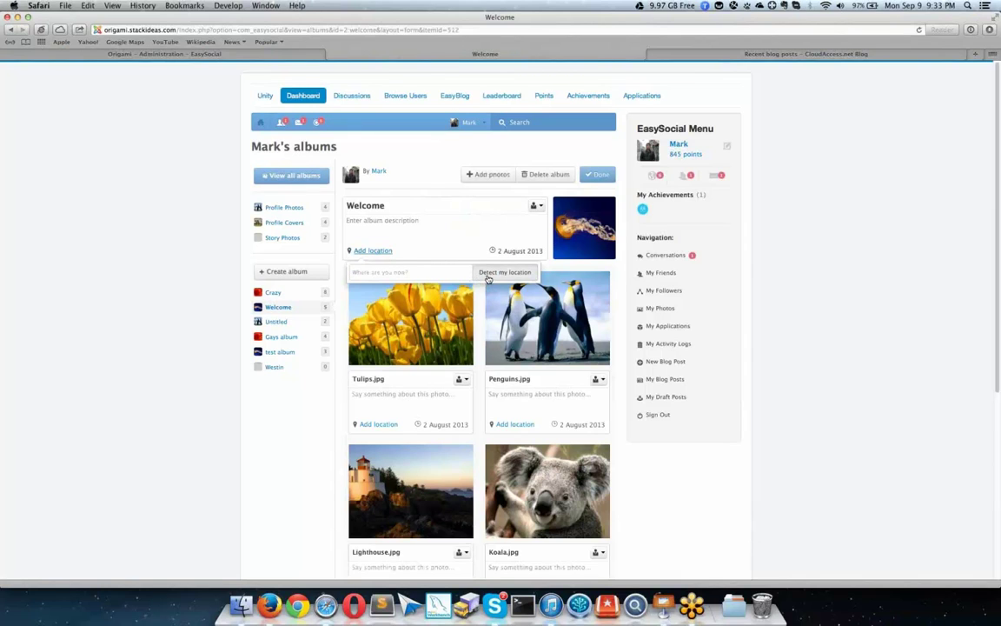
{"action": "left_click", "coordinate": [486, 275]}
{"action": "left_click", "coordinate": [584, 139]}
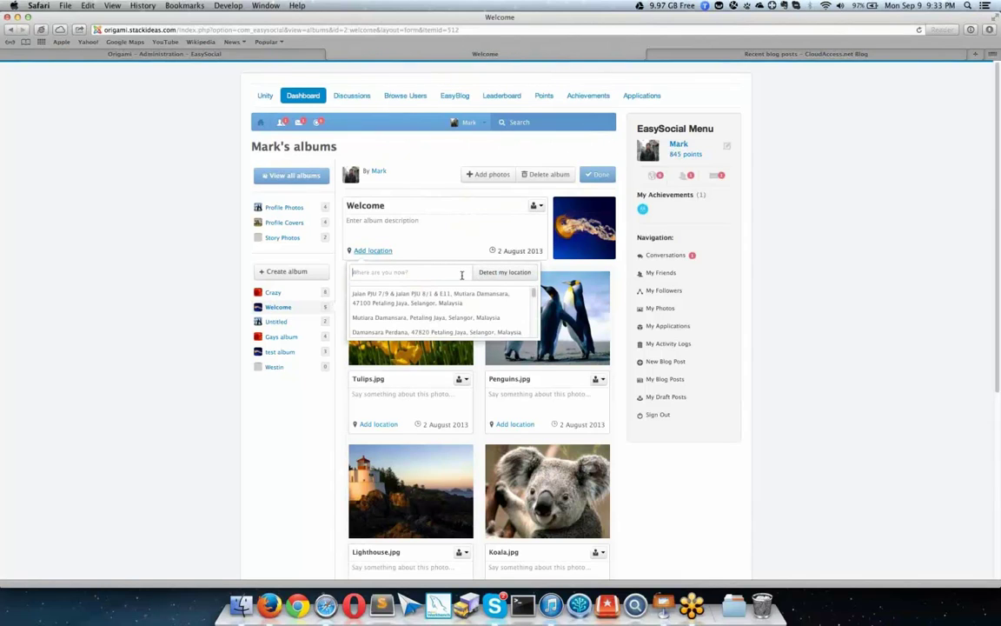
{"action": "scroll", "coordinate": [447, 318], "scroll_direction": "down", "scroll_amount": 3}
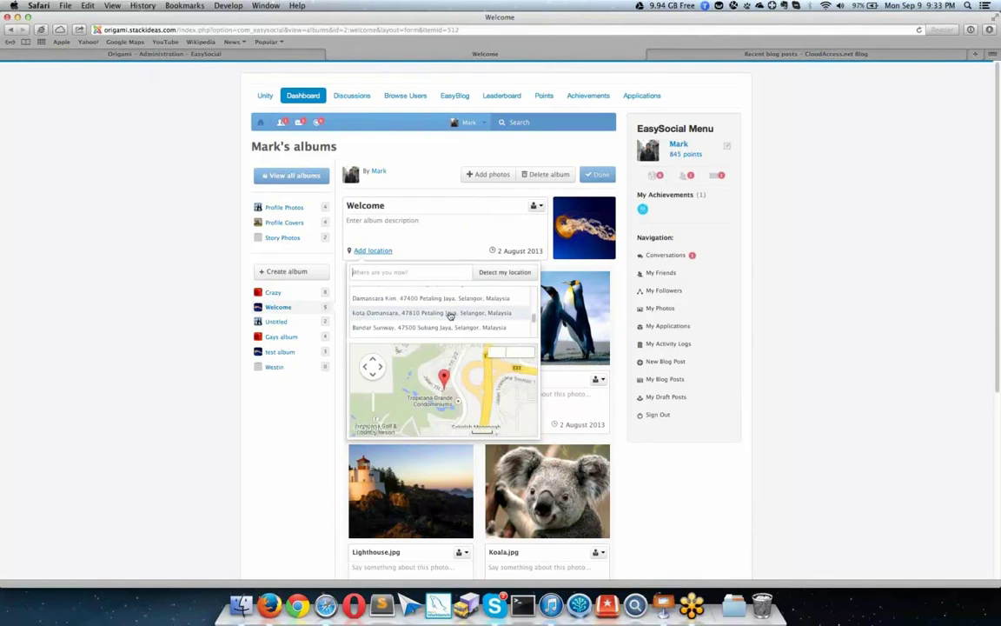
{"action": "left_click", "coordinate": [450, 316]}
{"action": "left_click", "coordinate": [470, 236]}
{"action": "left_click", "coordinate": [607, 179]}
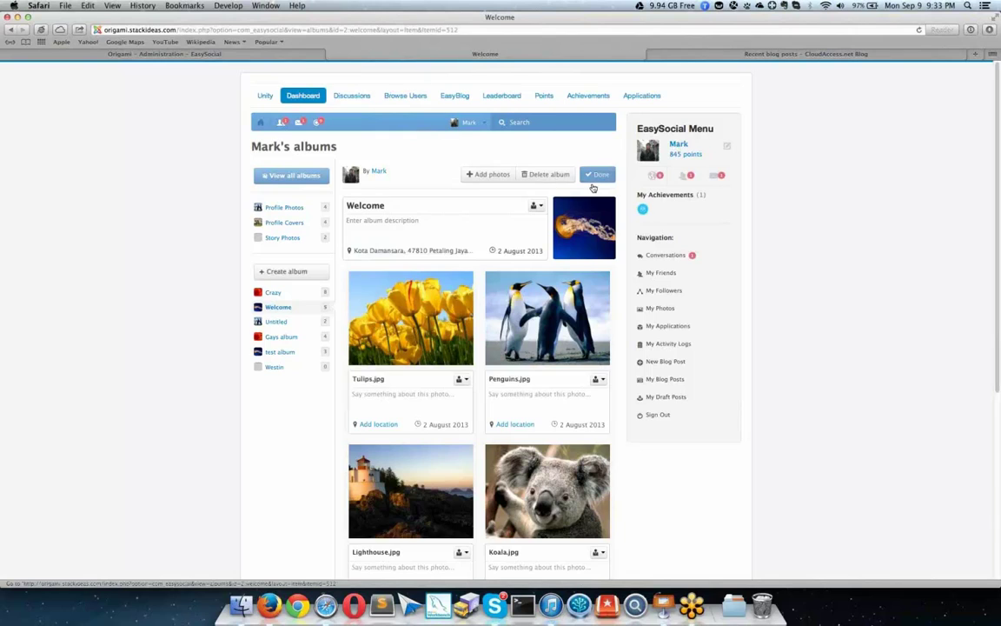
{"action": "mouse_move", "coordinate": [448, 210]}
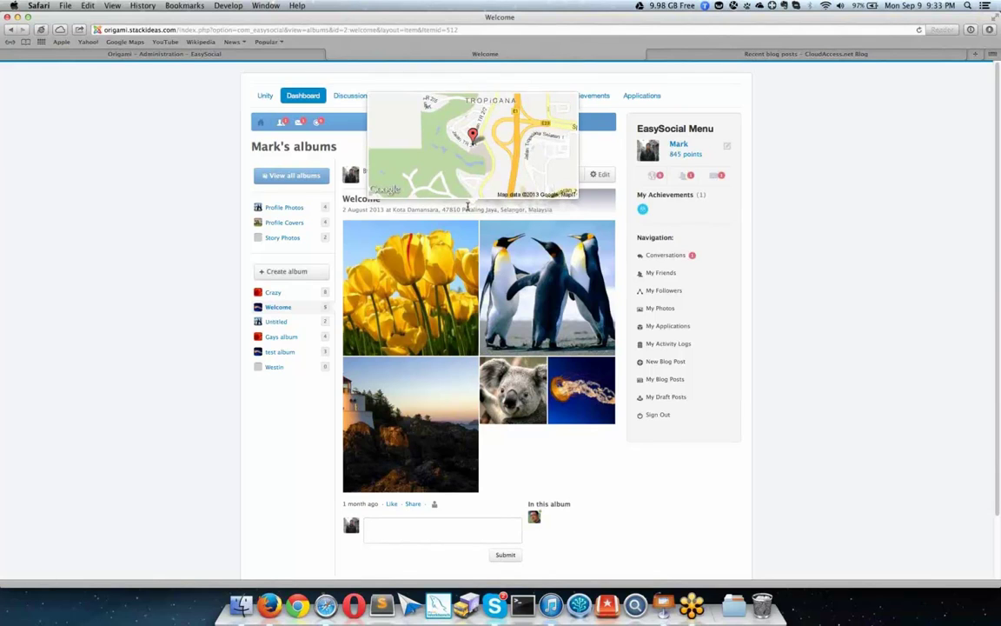
{"action": "left_click", "coordinate": [599, 174]}
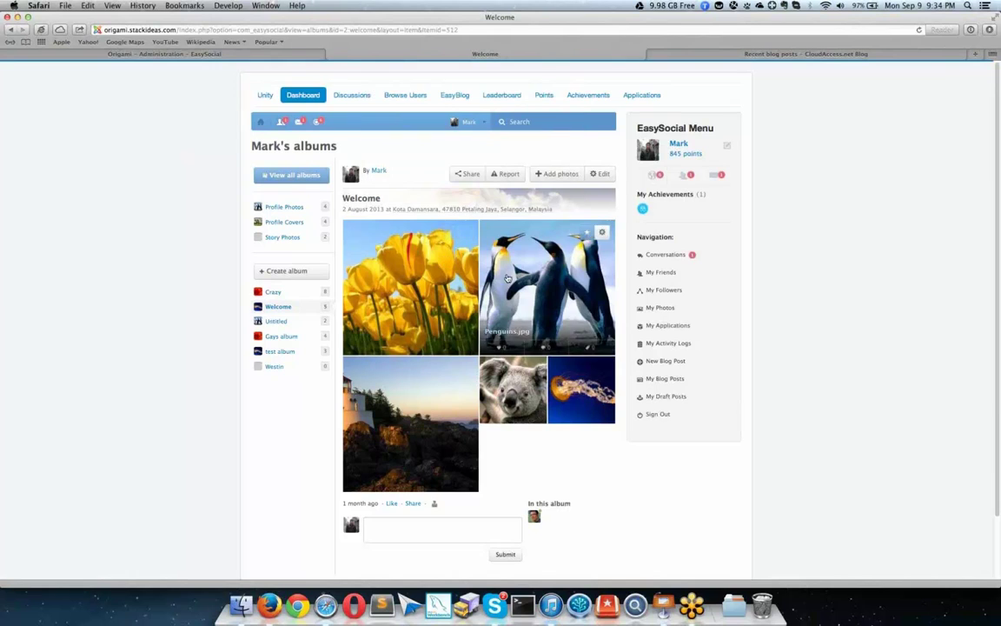
Step: Edit Penguins.jpg, rotate it 90° counter-clockwise, and glance at its privacy options
{"action": "left_click", "coordinate": [547, 278]}
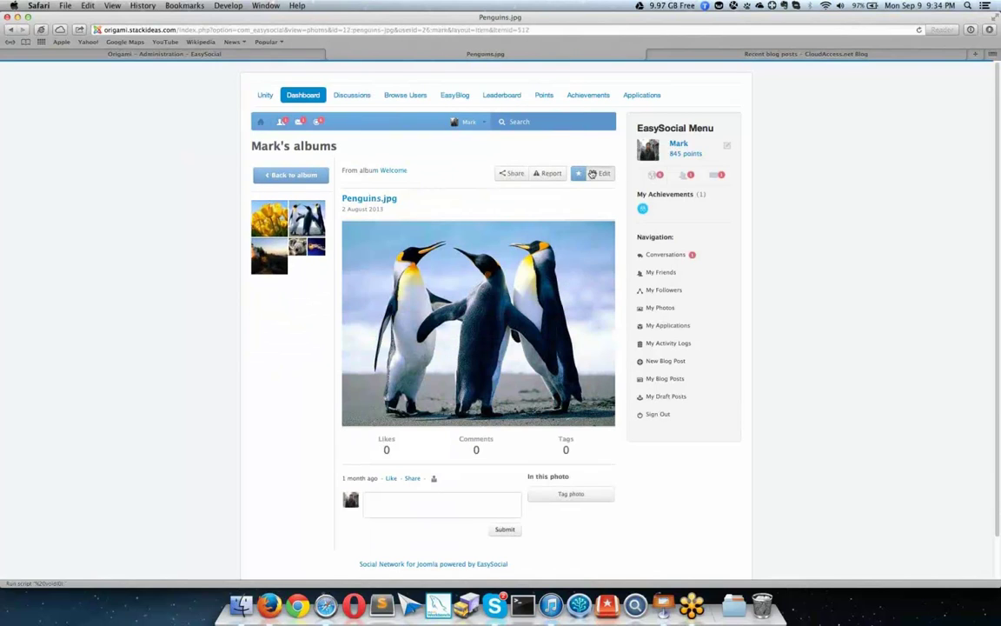
{"action": "left_click", "coordinate": [578, 173]}
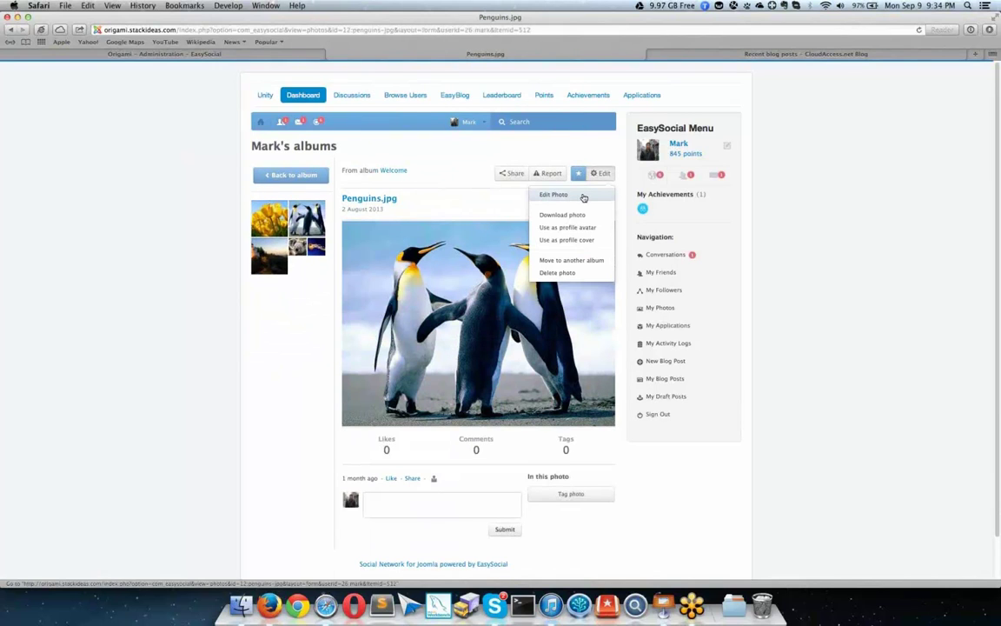
{"action": "left_click", "coordinate": [582, 196]}
{"action": "left_click", "coordinate": [520, 174]}
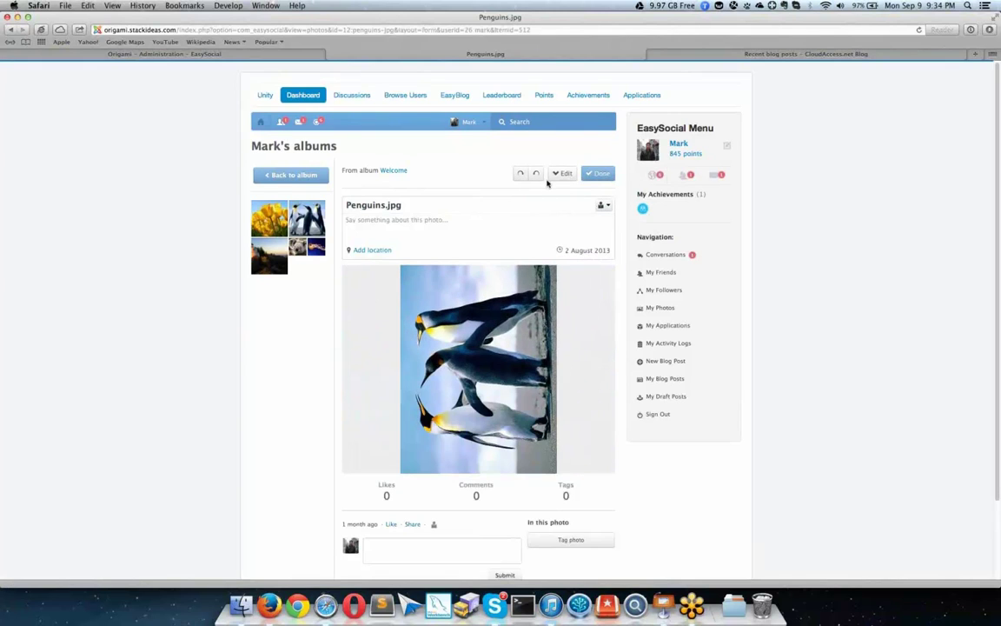
{"action": "left_click", "coordinate": [602, 204]}
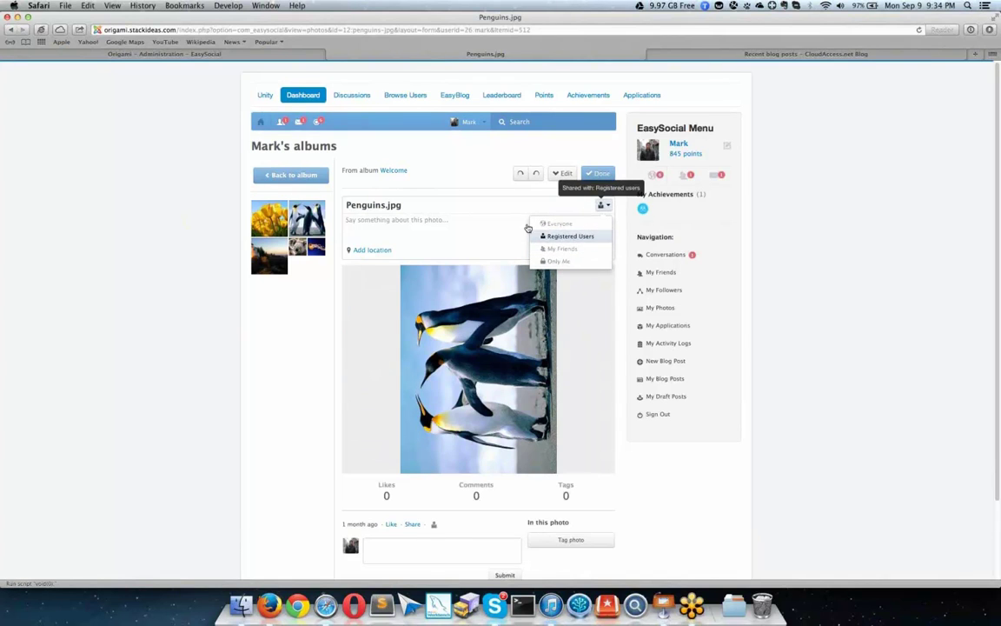
{"action": "left_click", "coordinate": [461, 209]}
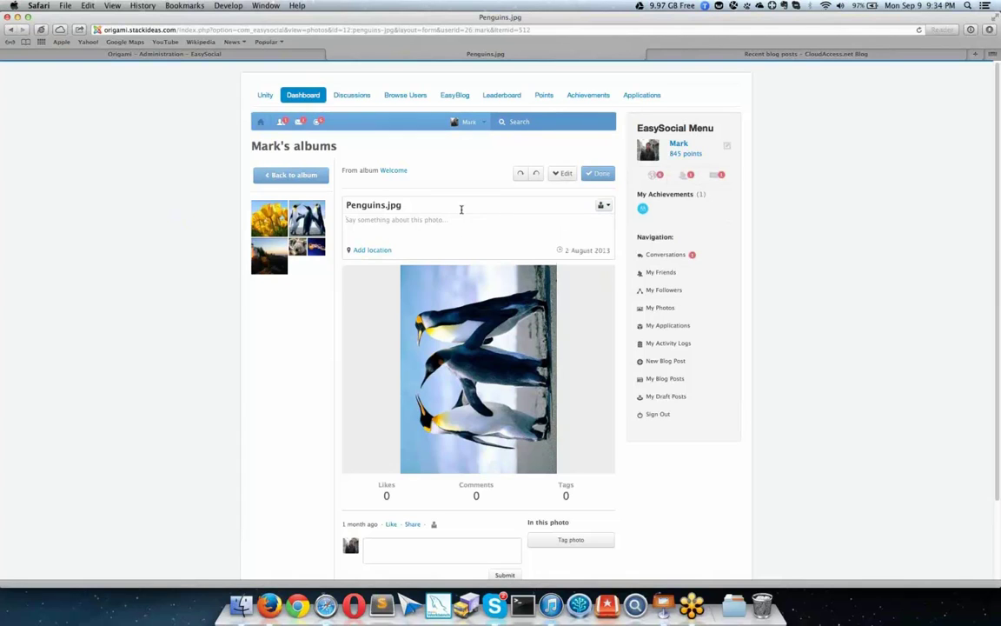
Step: Save the rotated penguin photo and go to Notification Settings from the account menu
{"action": "left_click", "coordinate": [598, 173]}
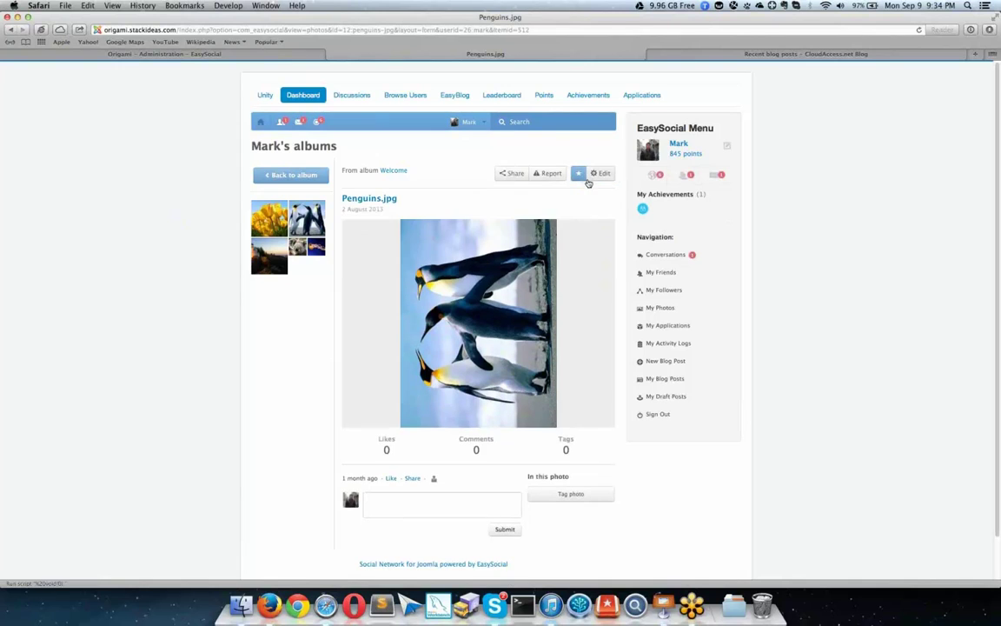
{"action": "scroll", "coordinate": [530, 139], "scroll_direction": "down", "scroll_amount": 1}
{"action": "left_click", "coordinate": [469, 78]}
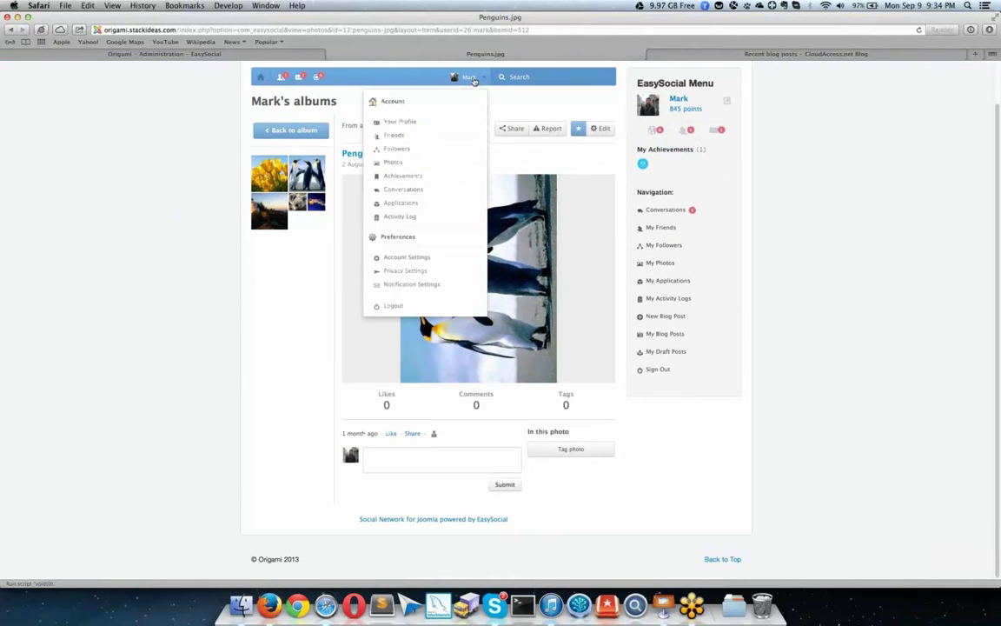
{"action": "left_click", "coordinate": [421, 284]}
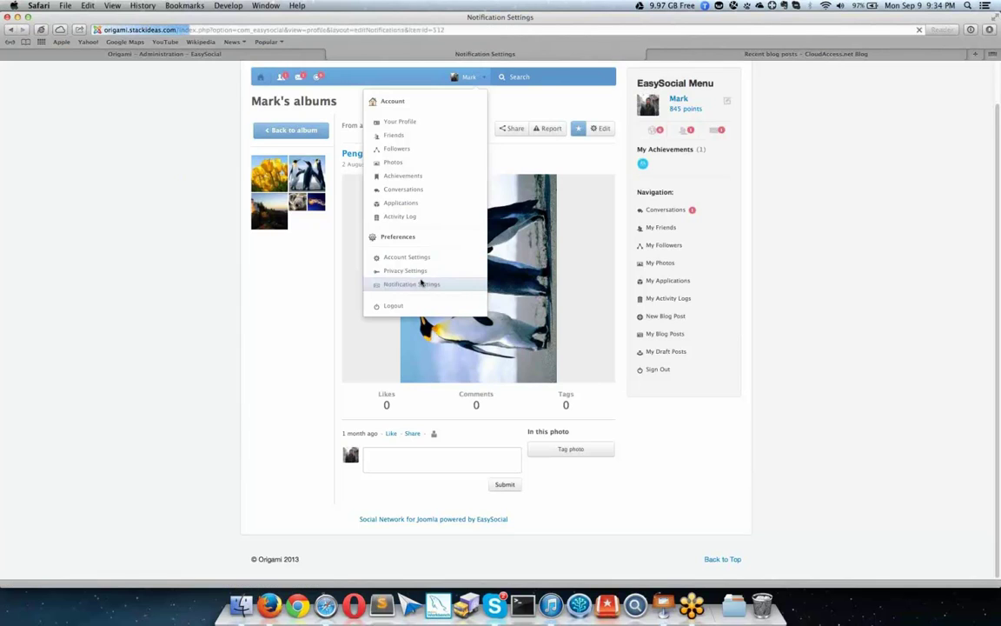
Step: View the Comments, Conversations and Likes notification sections
{"action": "left_click", "coordinate": [275, 179]}
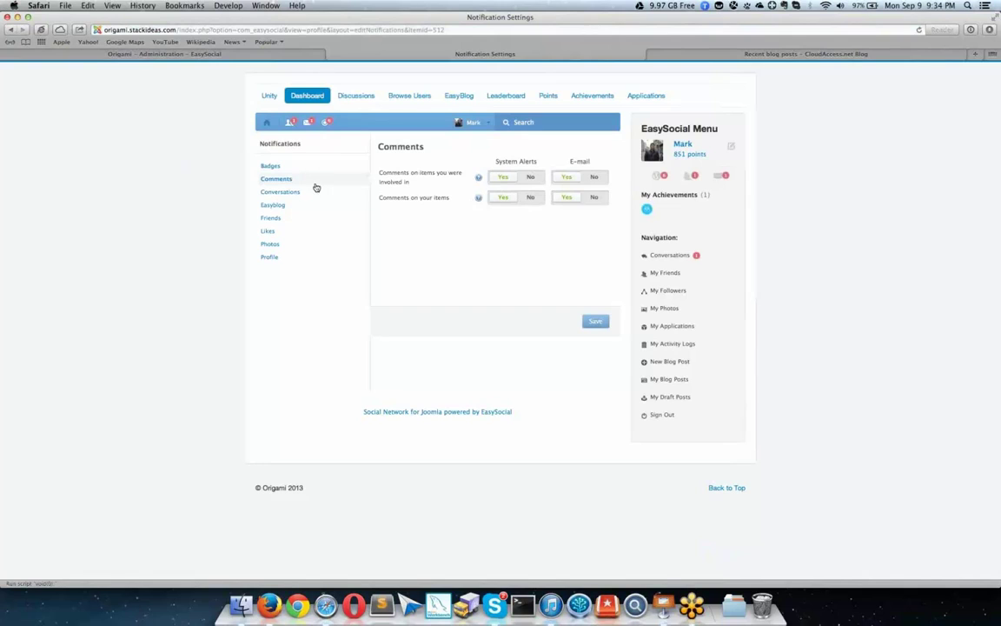
{"action": "left_click", "coordinate": [316, 195]}
{"action": "left_click", "coordinate": [328, 231]}
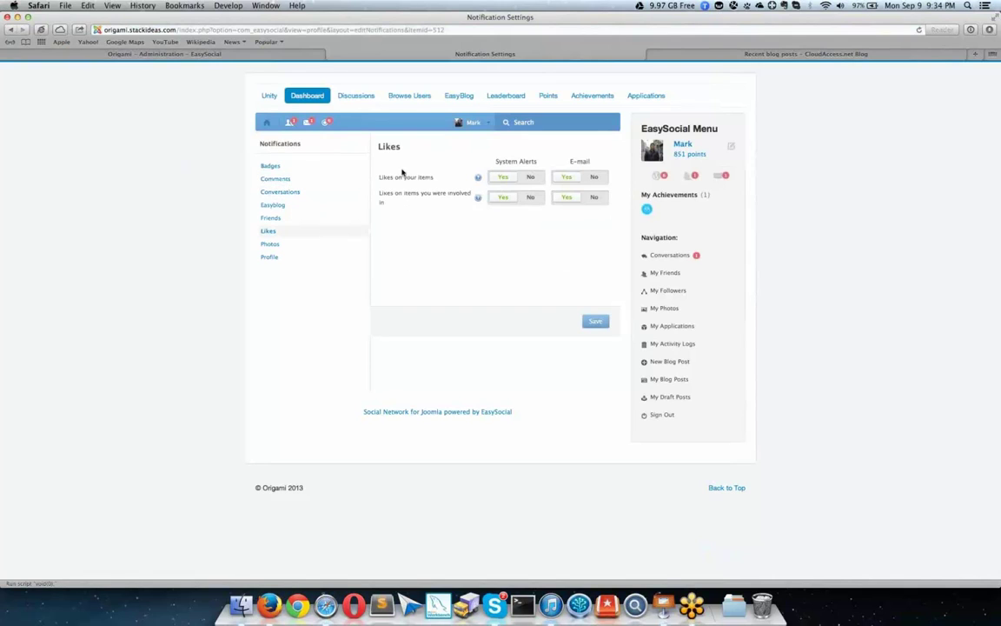
{"action": "mouse_move", "coordinate": [477, 179]}
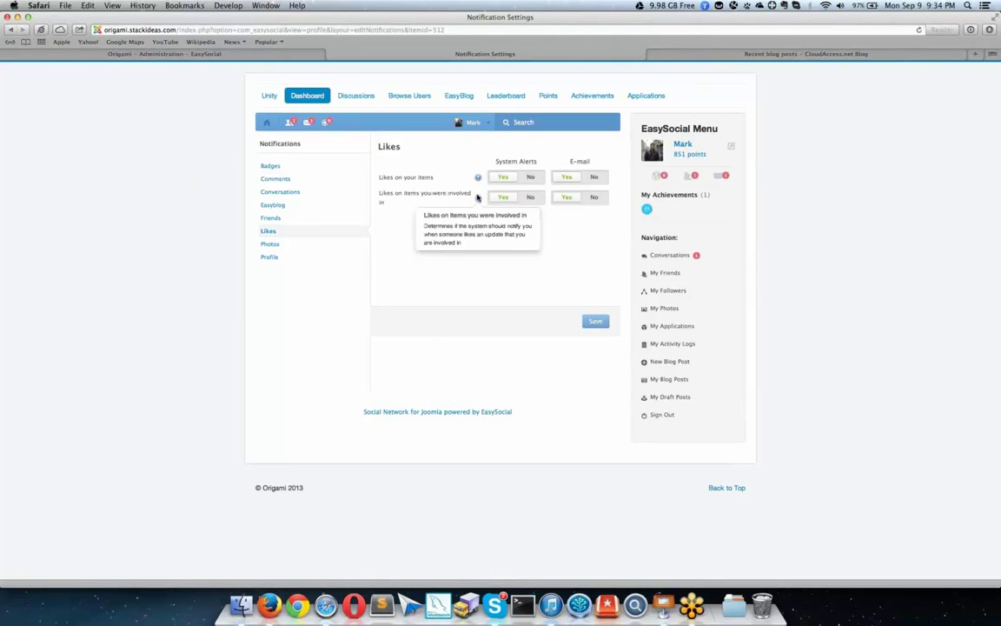
{"action": "left_click", "coordinate": [473, 122]}
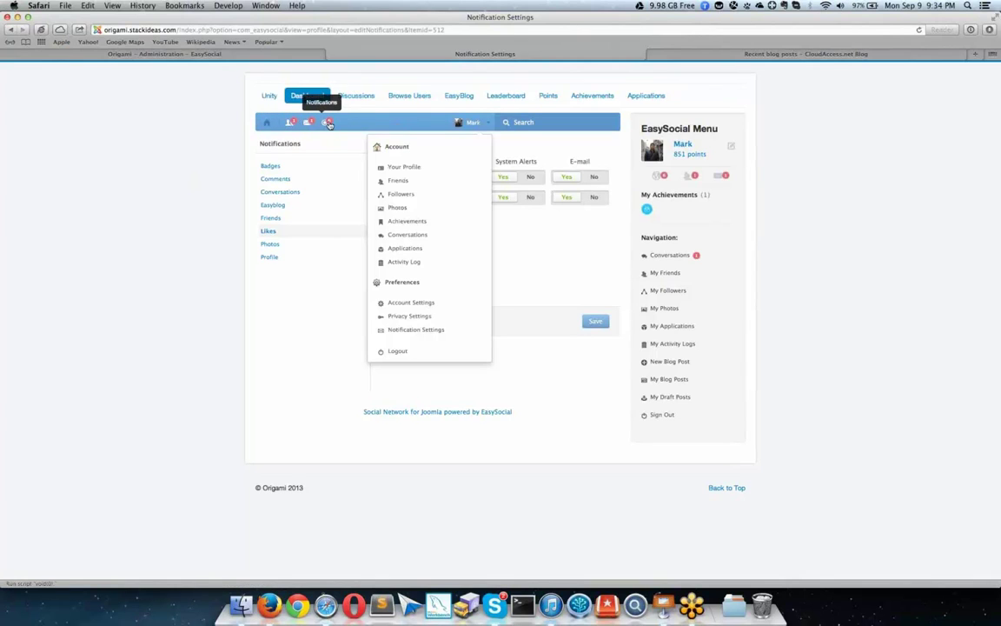
Step: Open the DSC_4479b.jpg photo from its likes notification
{"action": "left_click", "coordinate": [328, 123]}
{"action": "scroll", "coordinate": [417, 199], "scroll_direction": "down", "scroll_amount": 5}
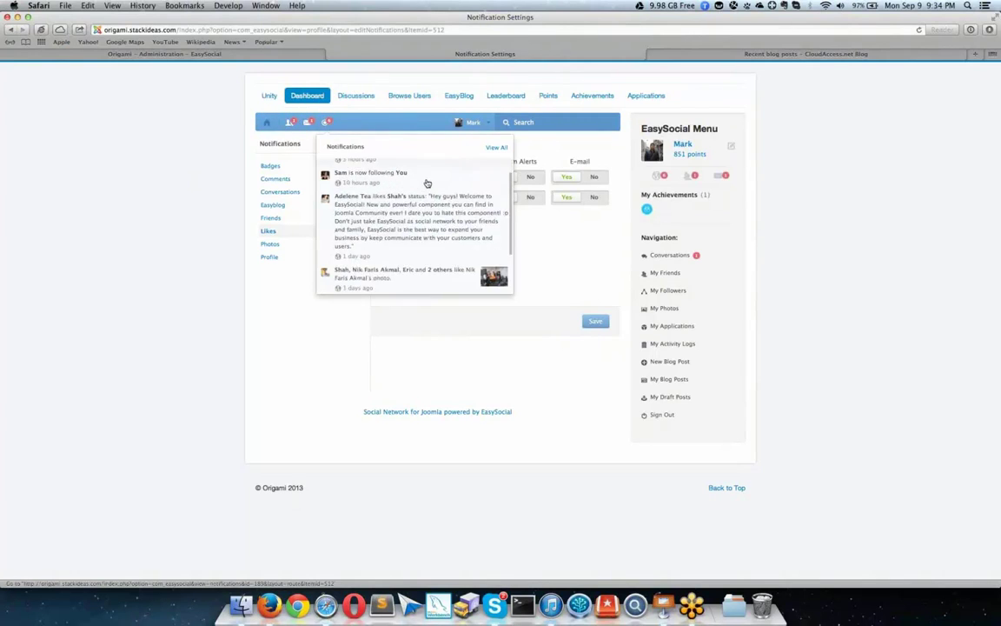
{"action": "scroll", "coordinate": [406, 210], "scroll_direction": "up", "scroll_amount": 5}
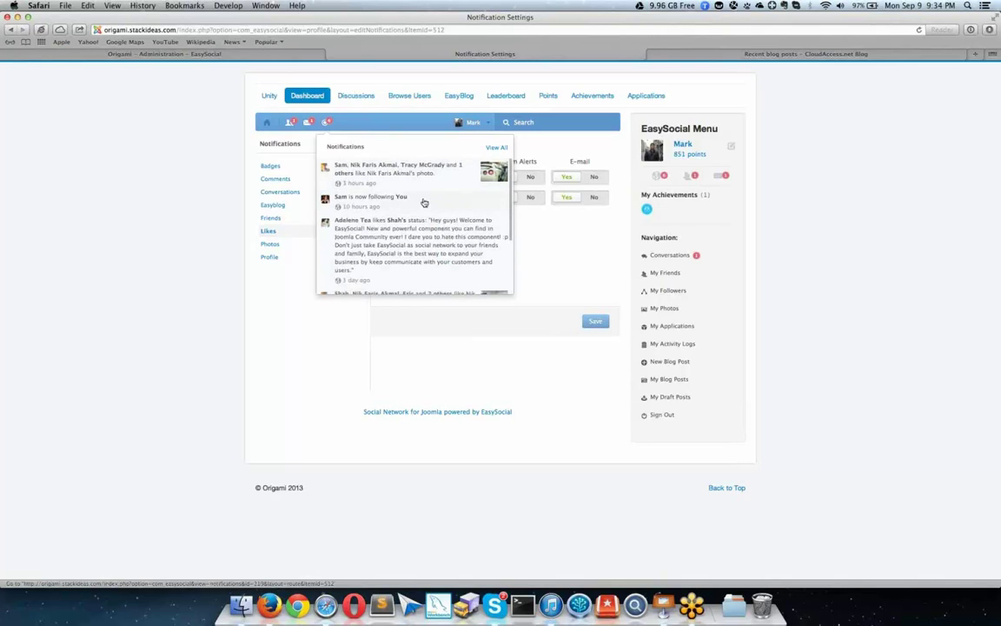
{"action": "scroll", "coordinate": [411, 174], "scroll_direction": "down", "scroll_amount": 2}
{"action": "scroll", "coordinate": [412, 175], "scroll_direction": "up", "scroll_amount": 2}
{"action": "scroll", "coordinate": [412, 179], "scroll_direction": "down", "scroll_amount": 2}
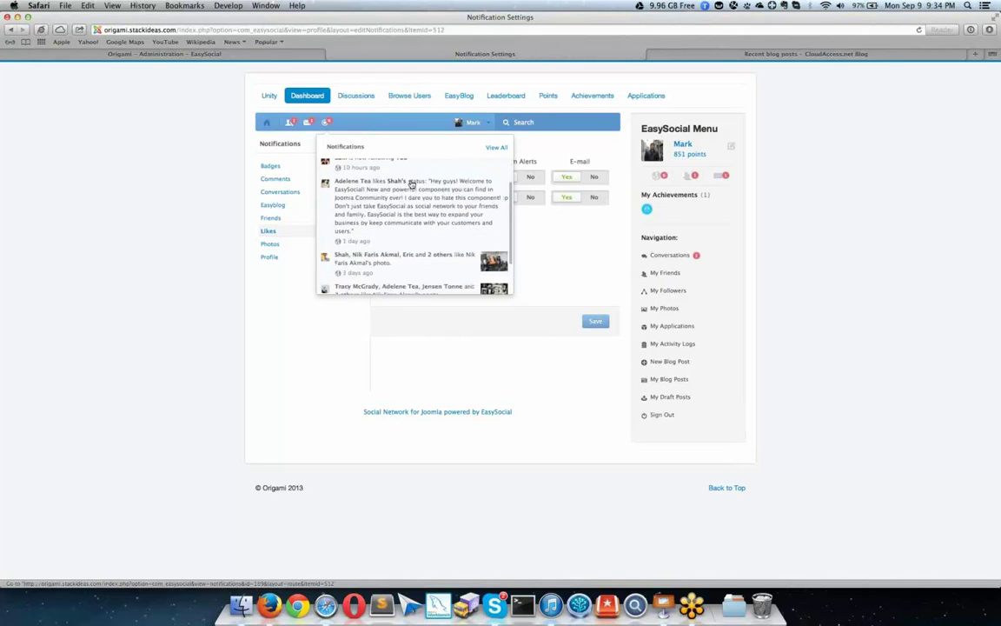
{"action": "scroll", "coordinate": [412, 178], "scroll_direction": "up", "scroll_amount": 2}
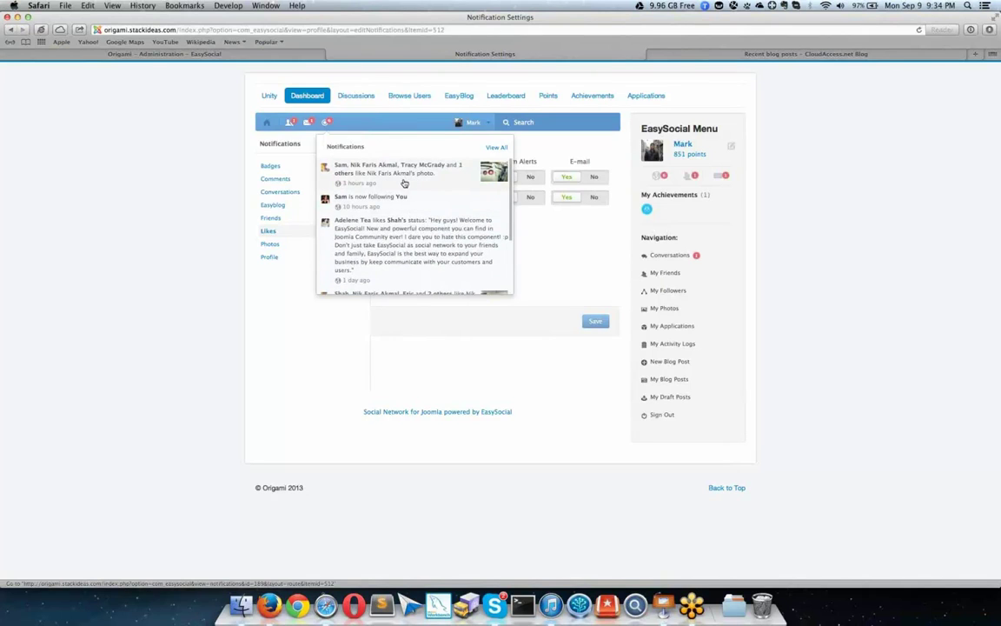
{"action": "scroll", "coordinate": [406, 187], "scroll_direction": "down", "scroll_amount": 3}
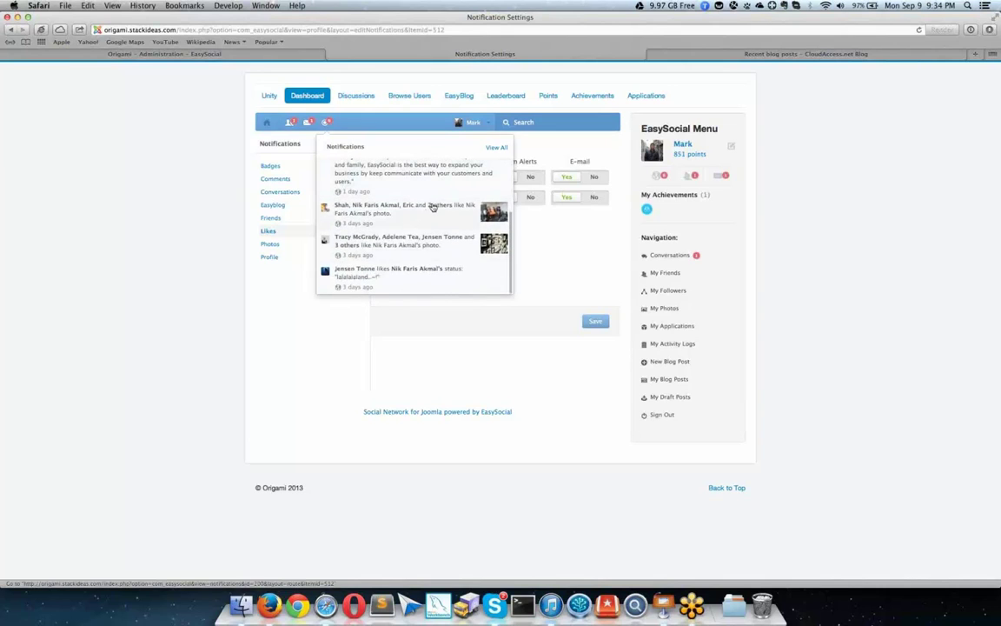
{"action": "scroll", "coordinate": [385, 183], "scroll_direction": "up", "scroll_amount": 3}
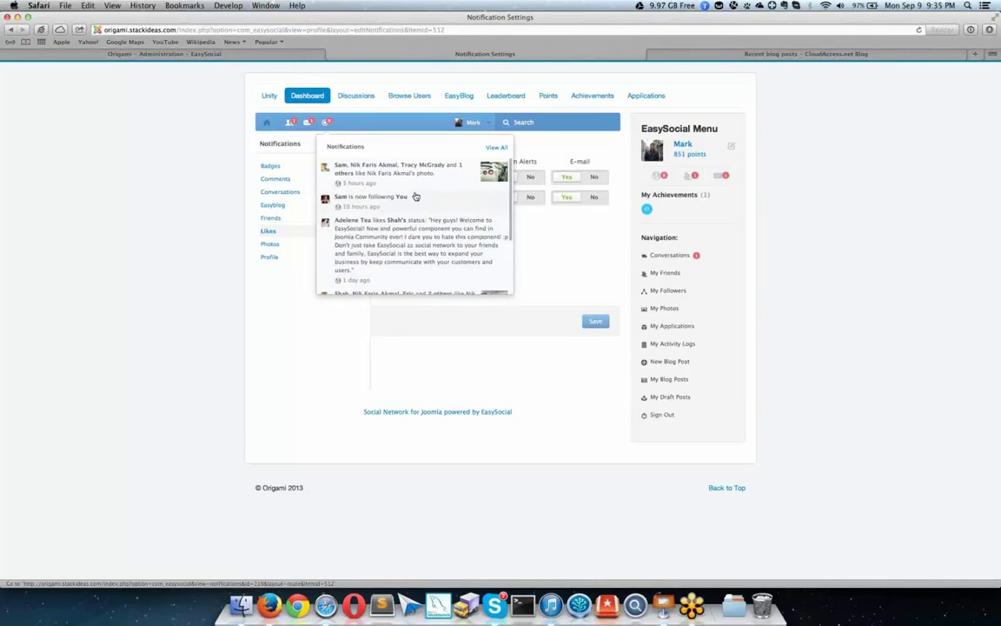
{"action": "left_click", "coordinate": [423, 174]}
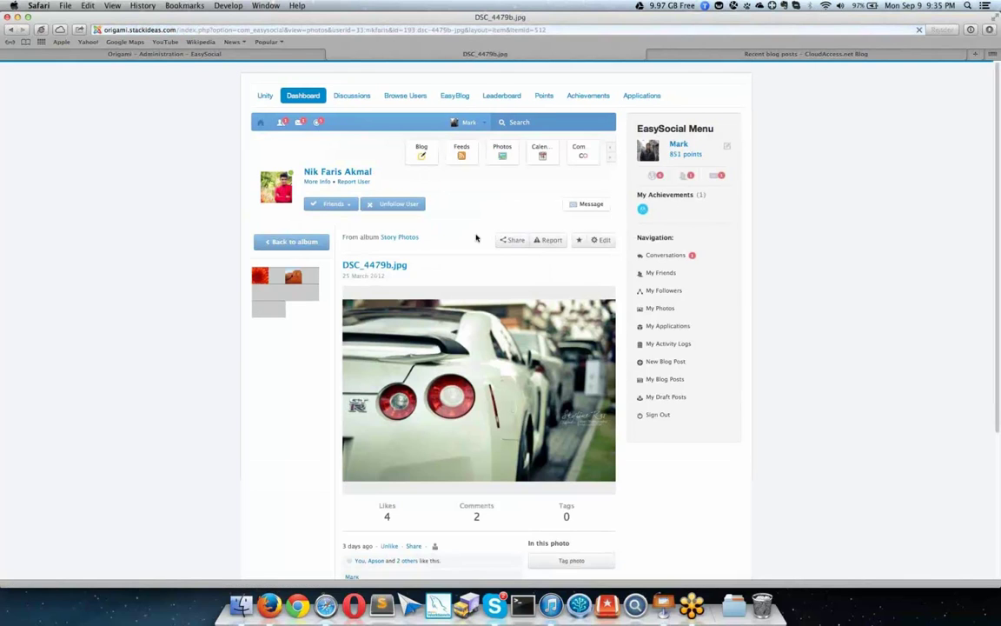
Step: Check the notifications, recent conversations and pending friend requests lists, then close them
{"action": "left_click", "coordinate": [313, 125]}
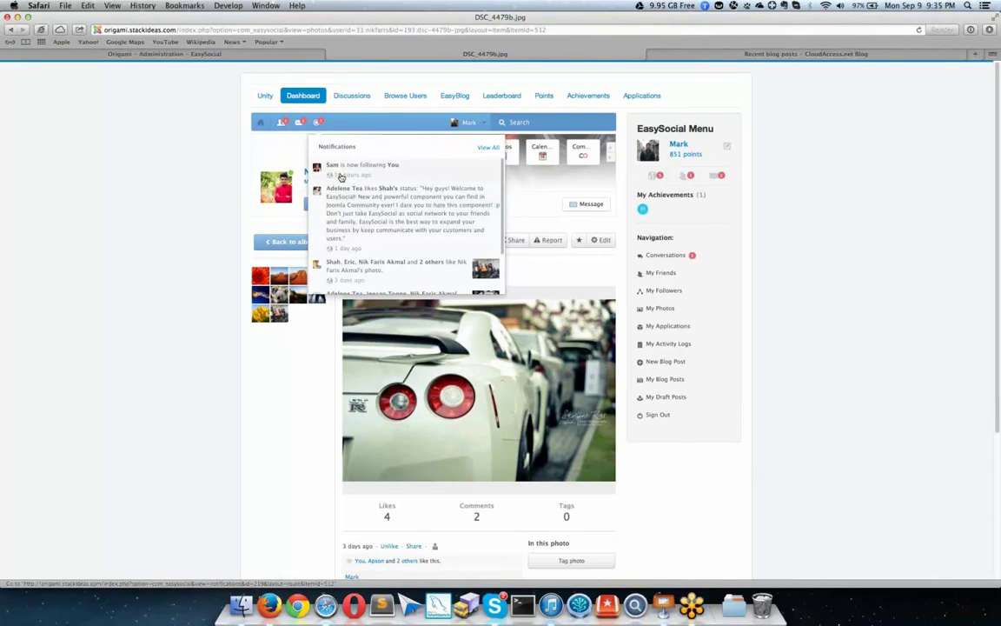
{"action": "left_click", "coordinate": [298, 123]}
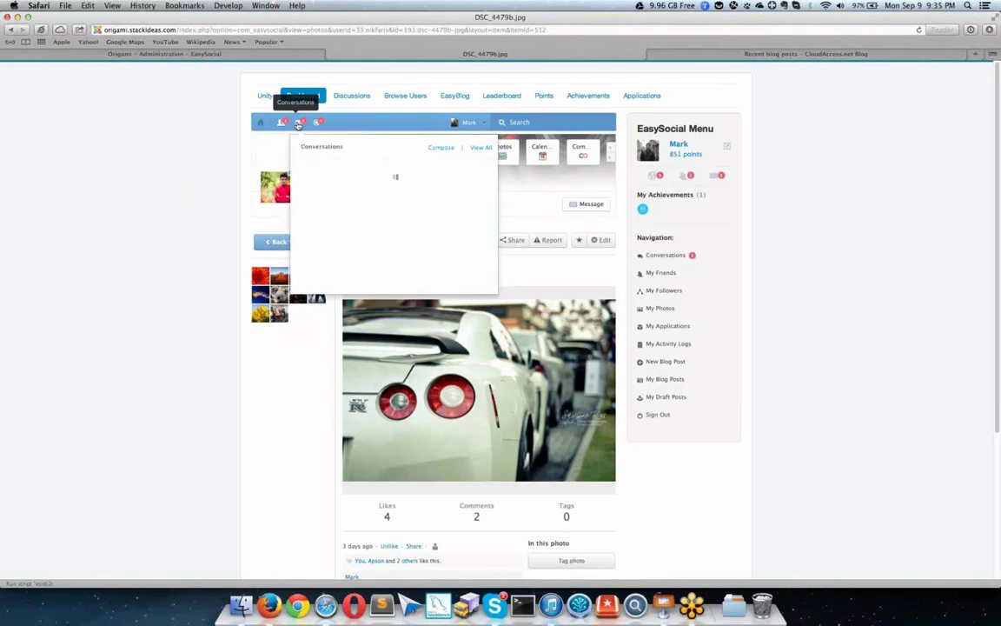
{"action": "scroll", "coordinate": [426, 219], "scroll_direction": "down", "scroll_amount": 6}
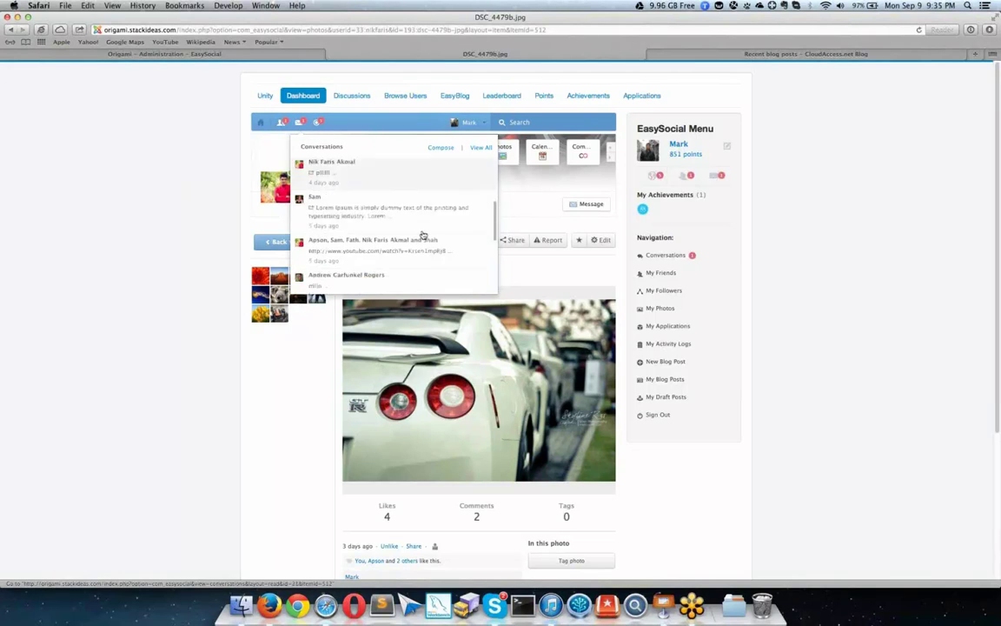
{"action": "scroll", "coordinate": [424, 233], "scroll_direction": "up", "scroll_amount": 7}
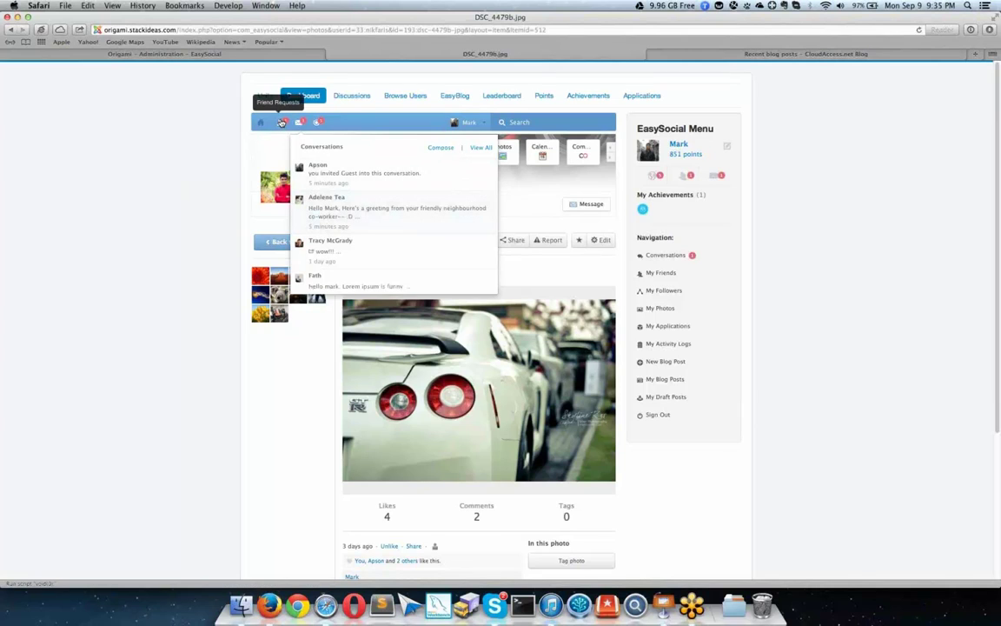
{"action": "left_click", "coordinate": [282, 123]}
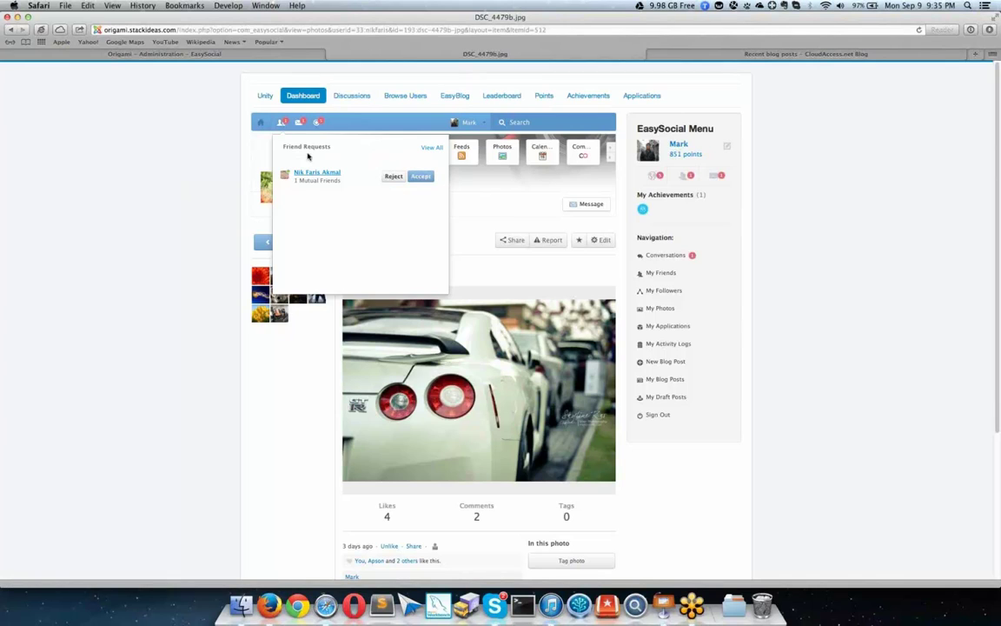
{"action": "left_click", "coordinate": [526, 185]}
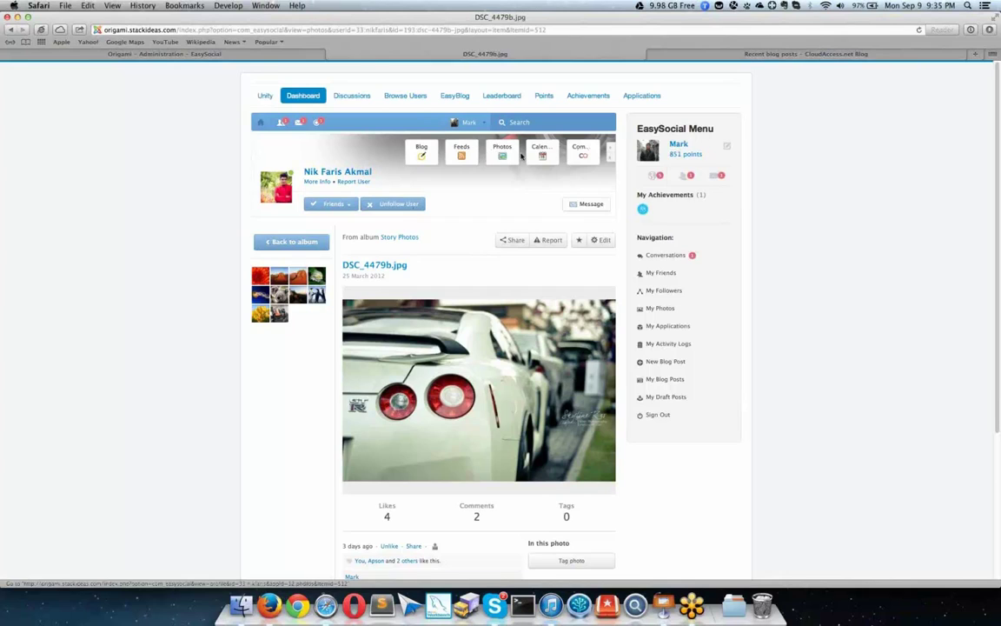
Step: Browse the photo owner's Photos, Comments, Calendar and Blog apps, then open the points Leader Board
{"action": "left_click", "coordinate": [467, 151]}
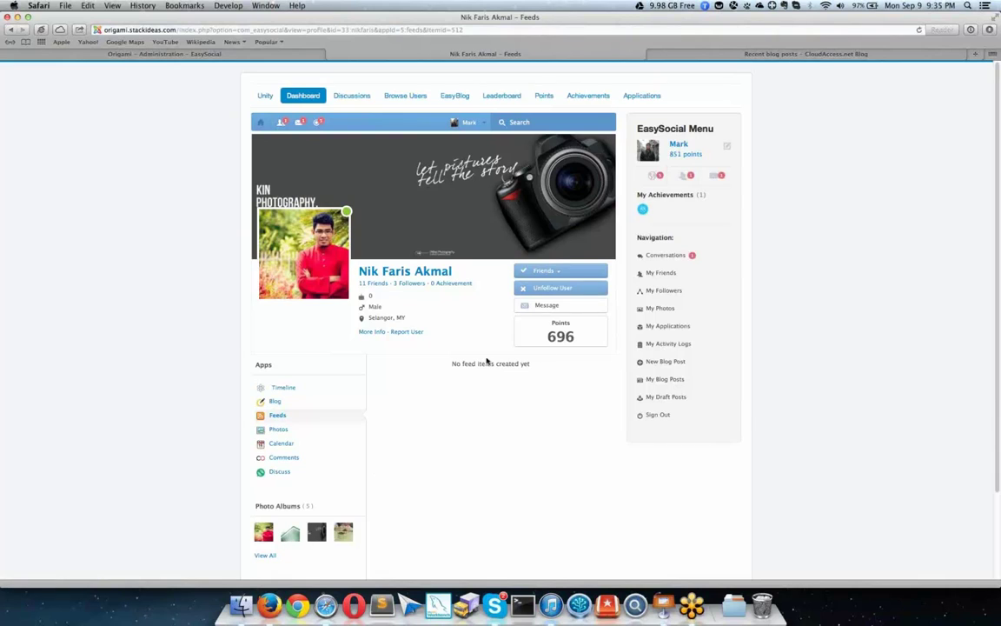
{"action": "scroll", "coordinate": [487, 360], "scroll_direction": "down", "scroll_amount": 3}
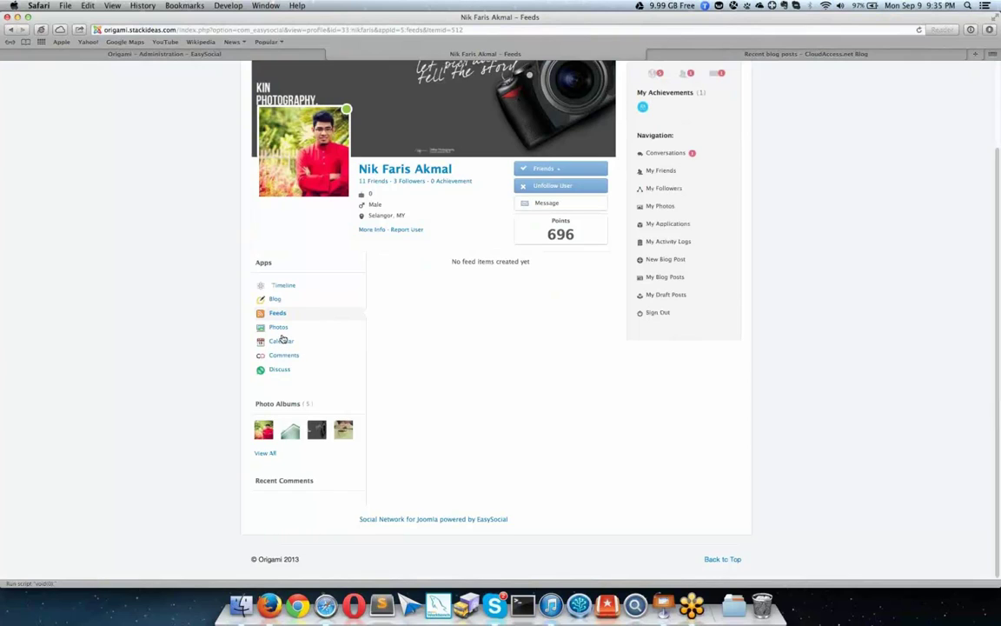
{"action": "left_click", "coordinate": [280, 327]}
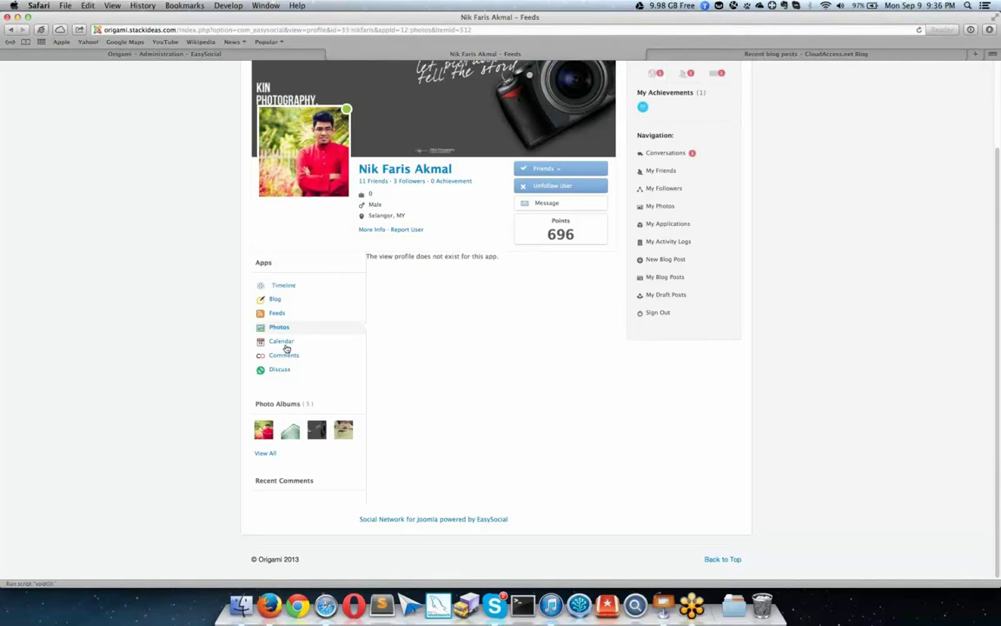
{"action": "left_click", "coordinate": [283, 355]}
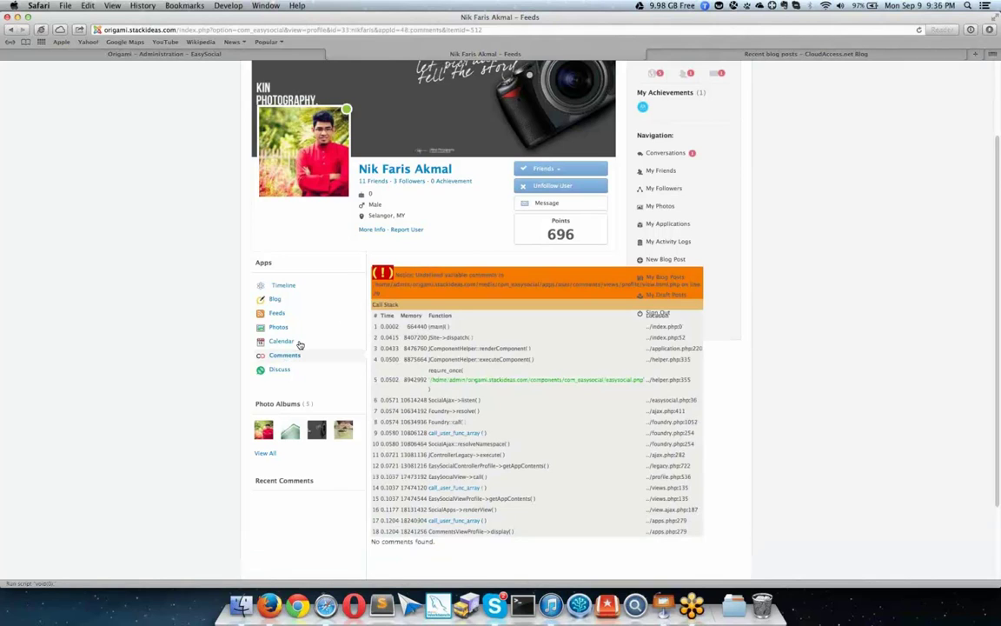
{"action": "left_click", "coordinate": [298, 342]}
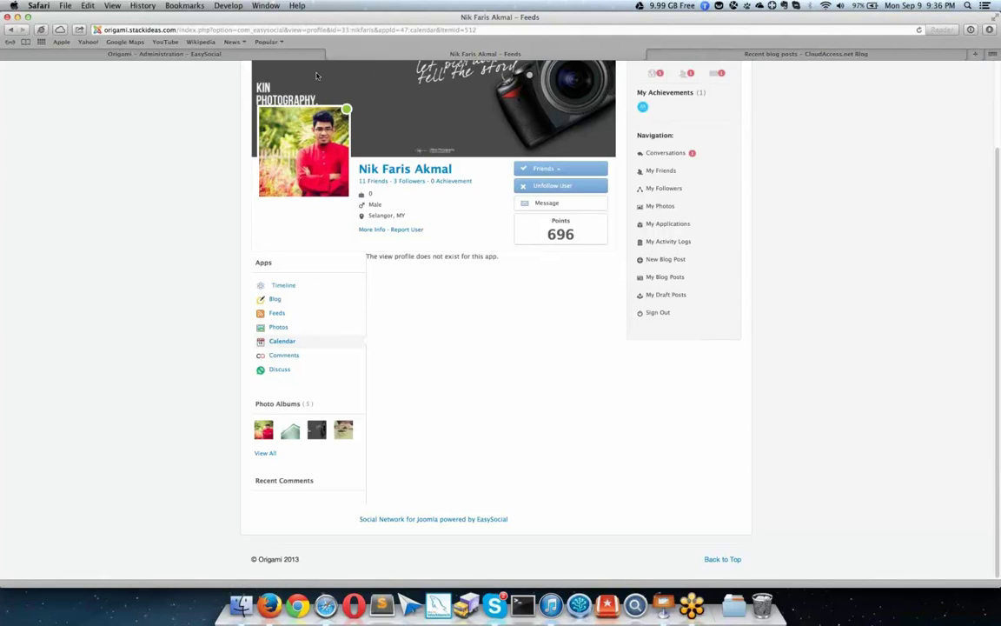
{"action": "left_click", "coordinate": [277, 300]}
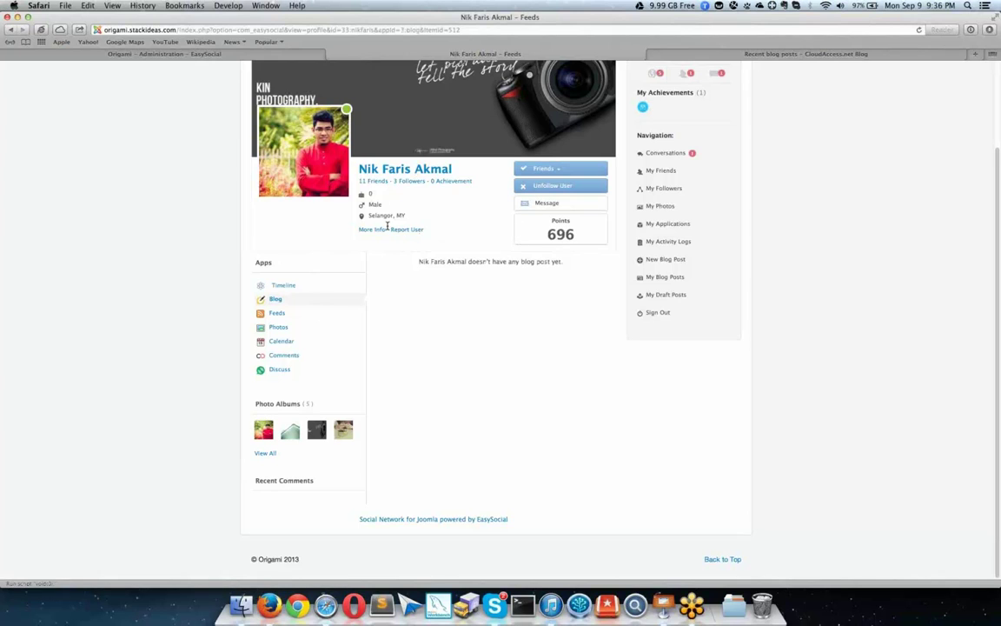
{"action": "scroll", "coordinate": [514, 206], "scroll_direction": "up", "scroll_amount": 3}
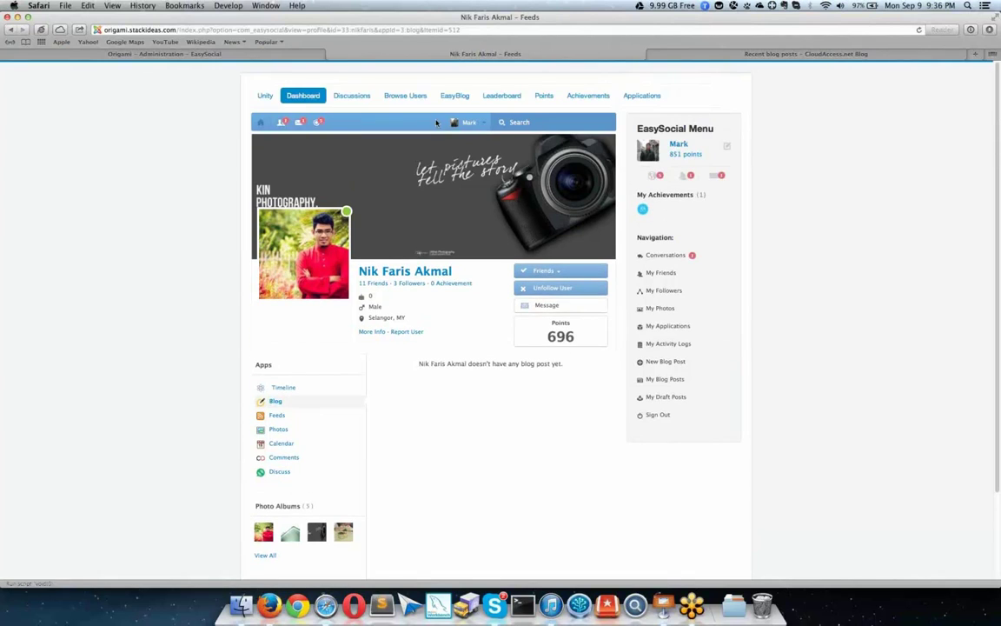
{"action": "left_click", "coordinate": [512, 102]}
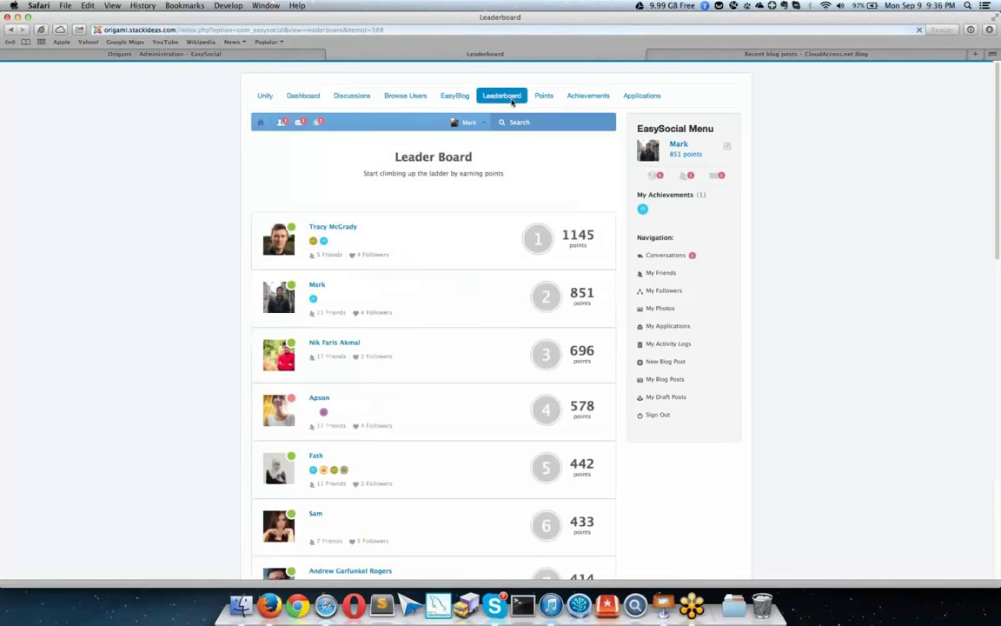
Step: Review the leaderboard rankings and the list of point-earning actions
{"action": "scroll", "coordinate": [490, 260], "scroll_direction": "down", "scroll_amount": 3}
{"action": "scroll", "coordinate": [490, 260], "scroll_direction": "down", "scroll_amount": 3}
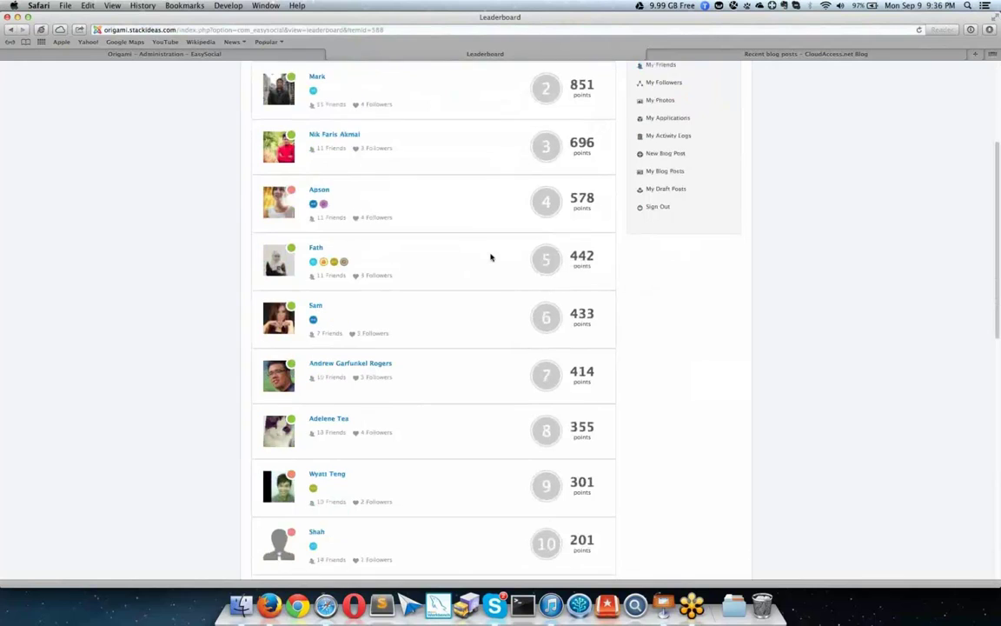
{"action": "scroll", "coordinate": [490, 257], "scroll_direction": "up", "scroll_amount": 5}
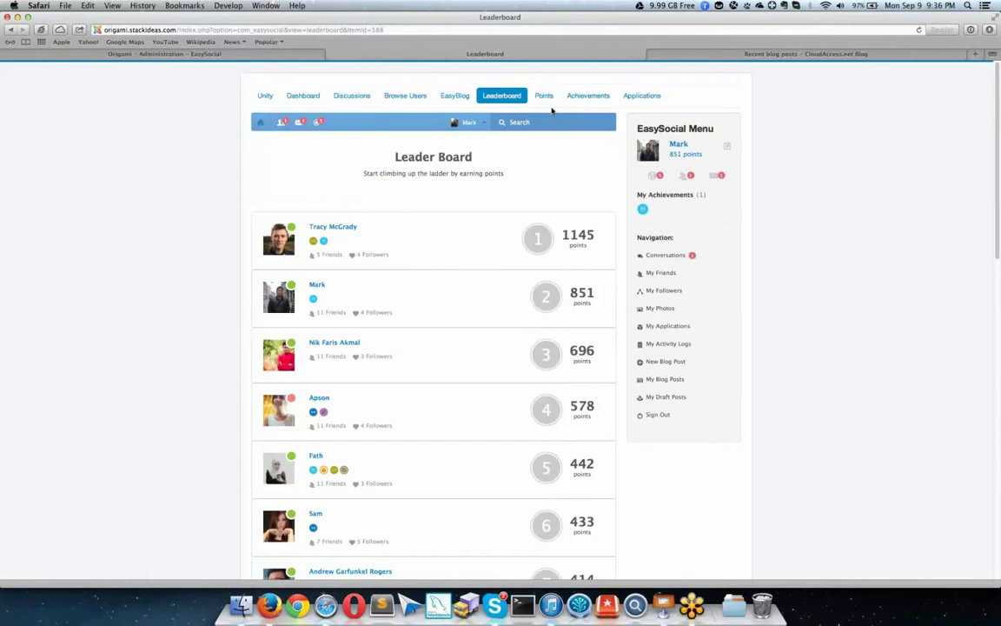
{"action": "left_click", "coordinate": [544, 96]}
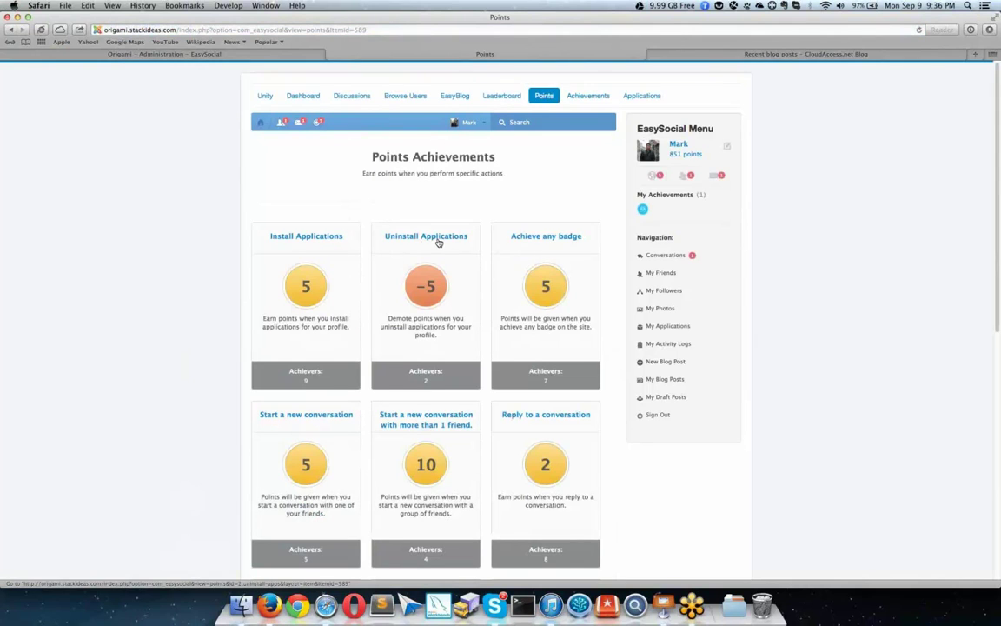
Step: Review the badges and what unlocks Socializer, then open EasyBlog's recent blog posts
{"action": "left_click", "coordinate": [585, 102]}
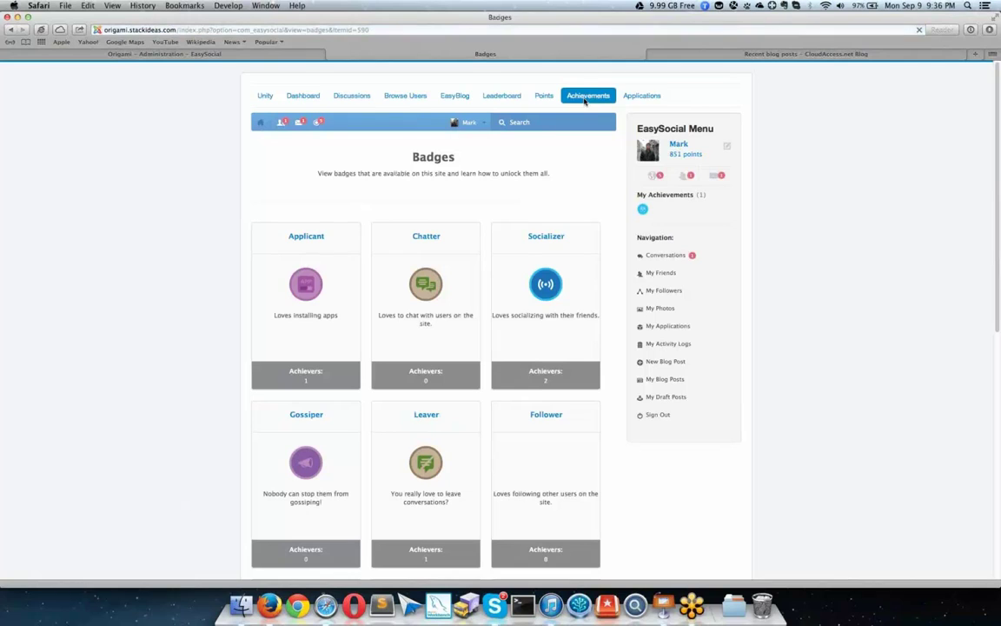
{"action": "left_click", "coordinate": [544, 236]}
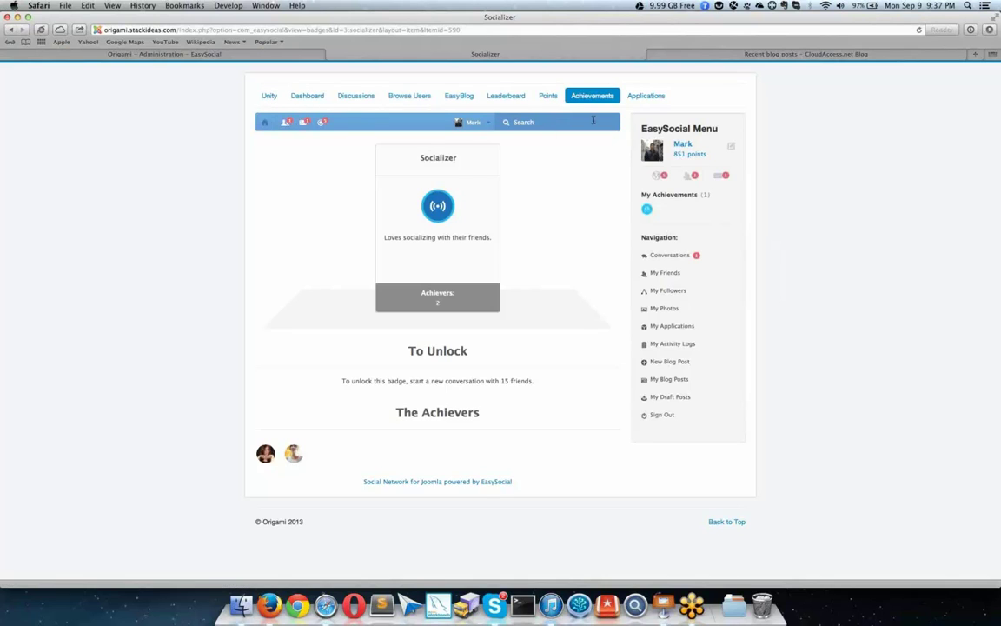
{"action": "left_click", "coordinate": [459, 97]}
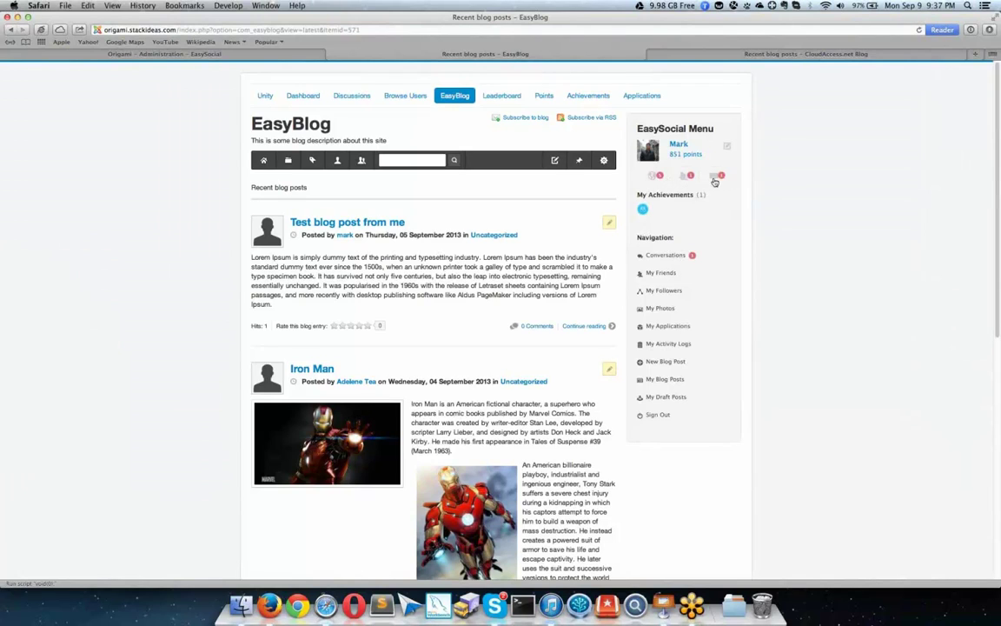
Step: Open the Unity community feed via Discussions and preview the latest notifications
{"action": "left_click", "coordinate": [360, 99]}
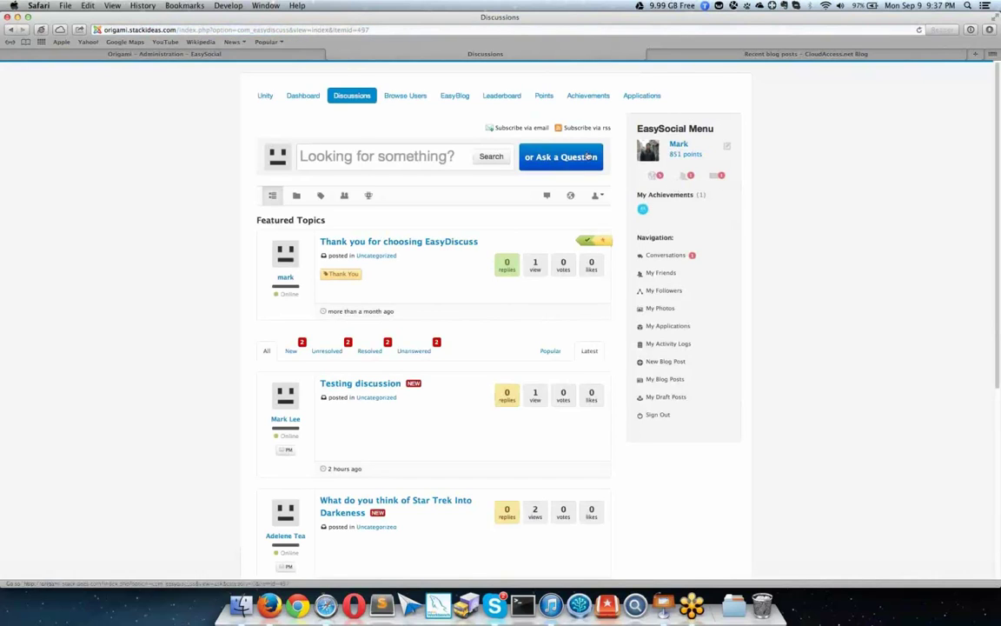
{"action": "left_click", "coordinate": [266, 96]}
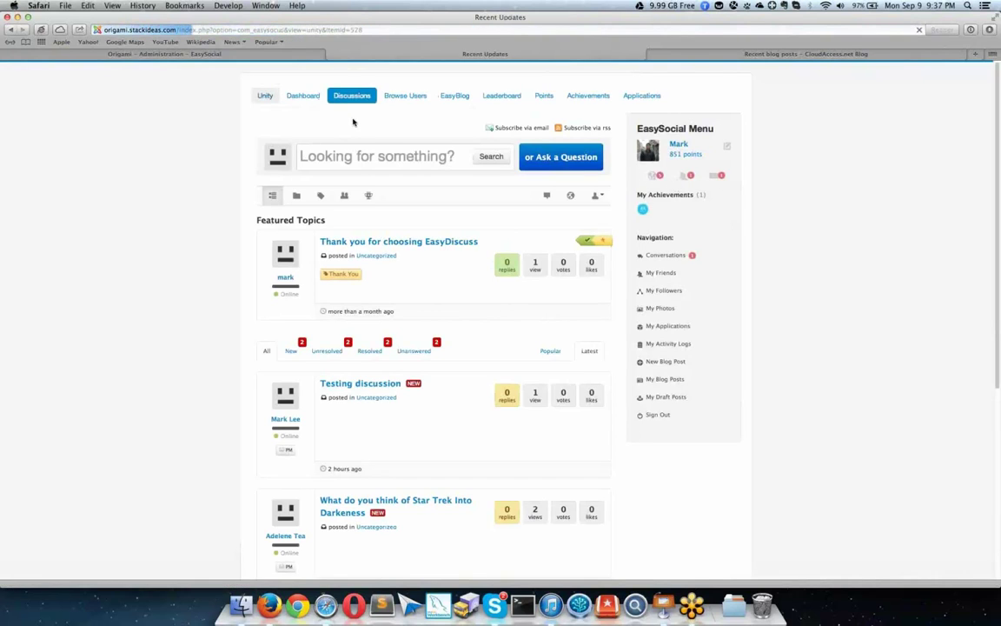
{"action": "left_click", "coordinate": [658, 177]}
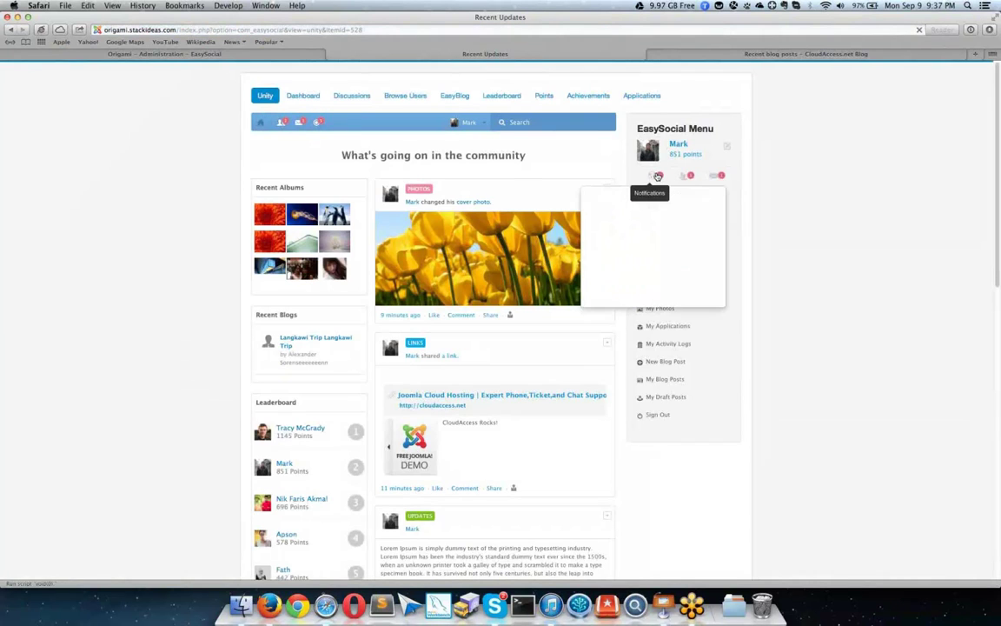
{"action": "scroll", "coordinate": [661, 232], "scroll_direction": "down", "scroll_amount": 2}
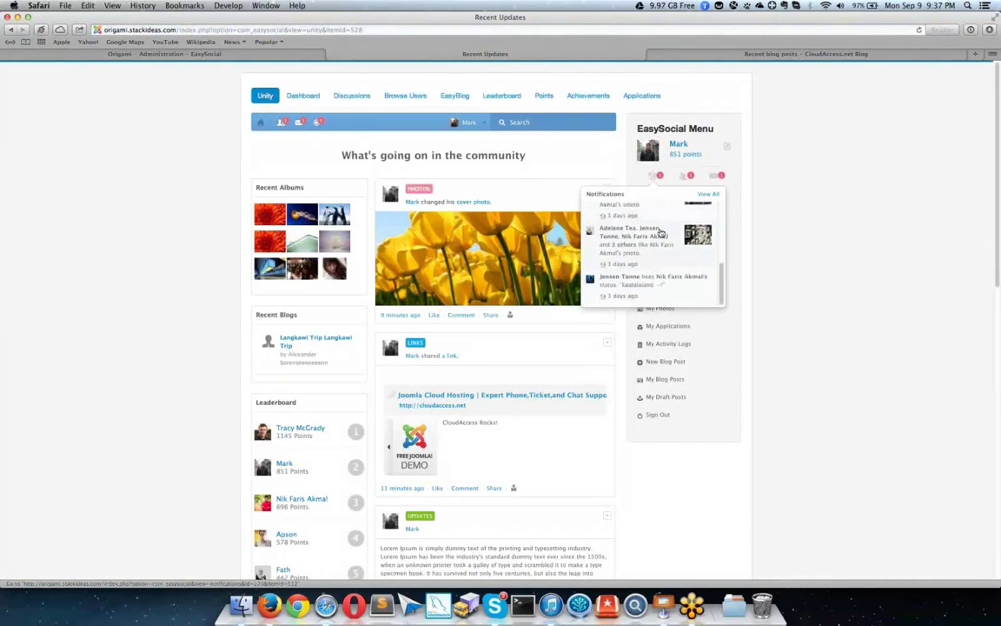
{"action": "scroll", "coordinate": [660, 233], "scroll_direction": "down", "scroll_amount": 5}
{"action": "scroll", "coordinate": [688, 190], "scroll_direction": "up", "scroll_amount": 6}
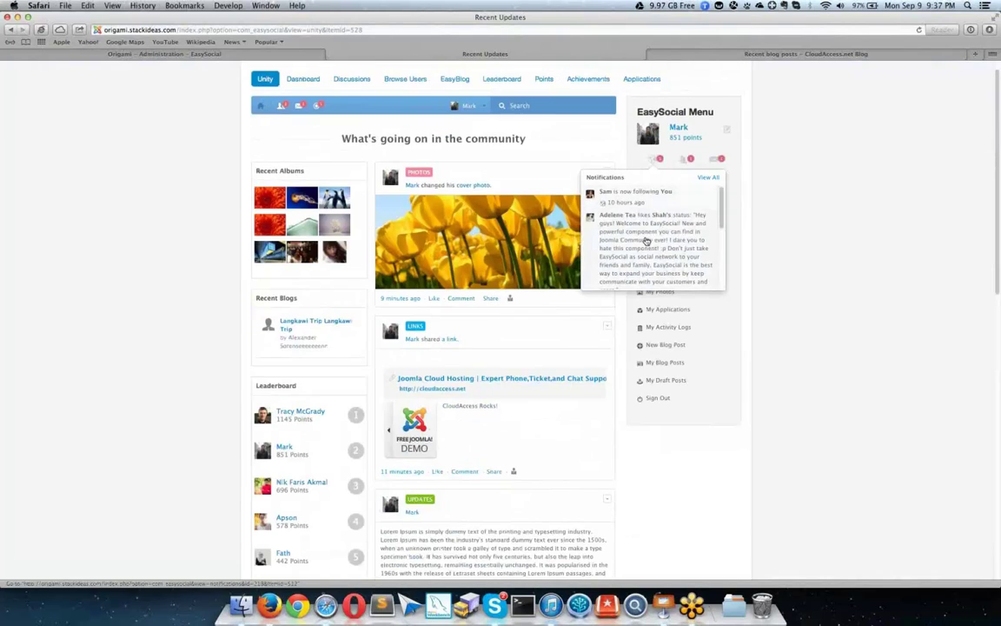
Step: Preview pending friend requests and recent conversations, then close the list
{"action": "left_click", "coordinate": [688, 159]}
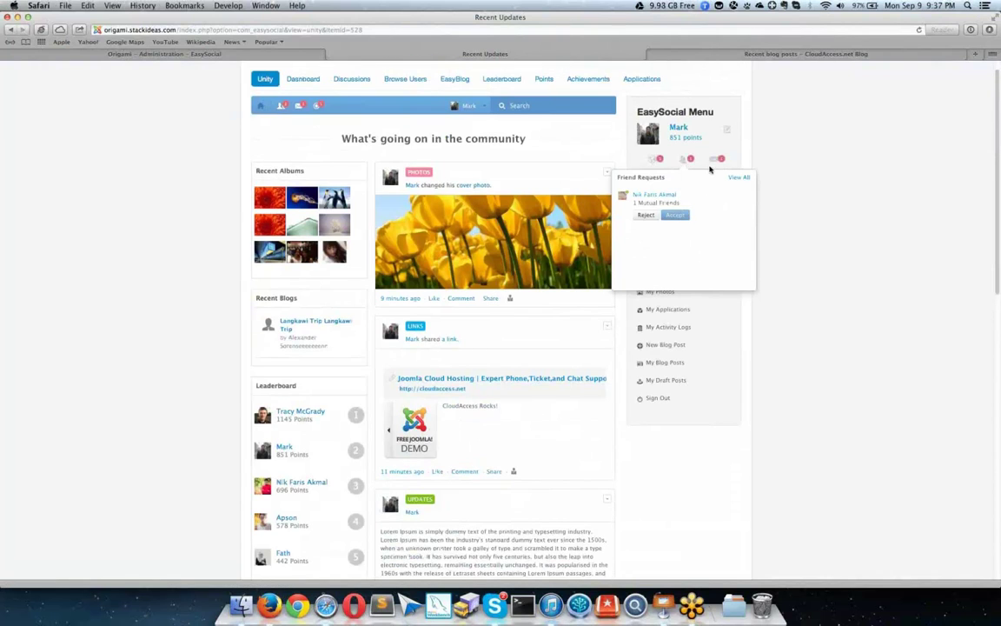
{"action": "left_click", "coordinate": [716, 161]}
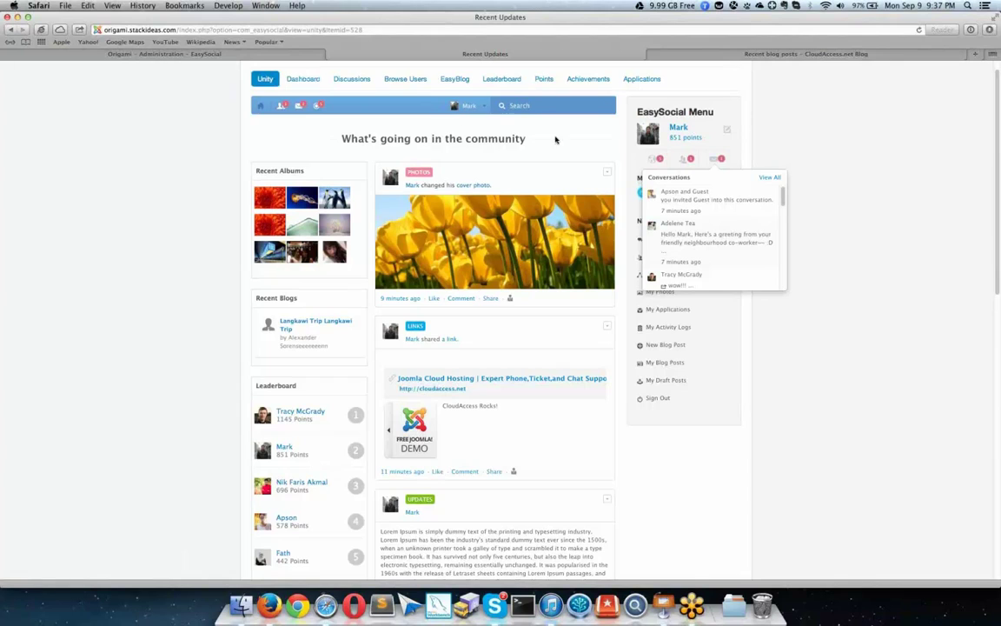
{"action": "left_click", "coordinate": [721, 136]}
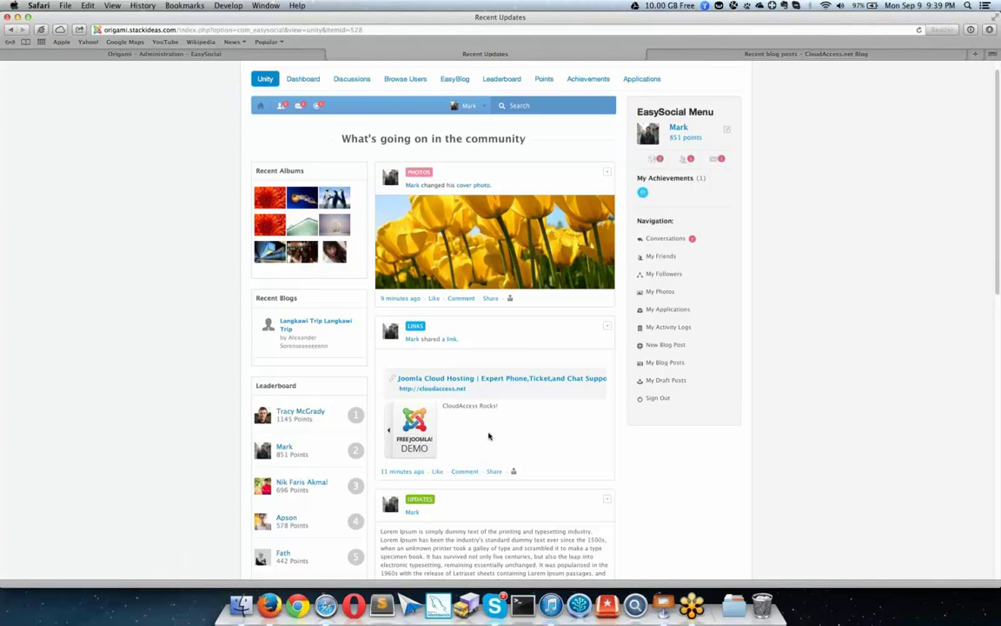
Step: From the dashboard, start a photo update and cancel the file chooser without picking a photo
{"action": "left_click", "coordinate": [262, 106]}
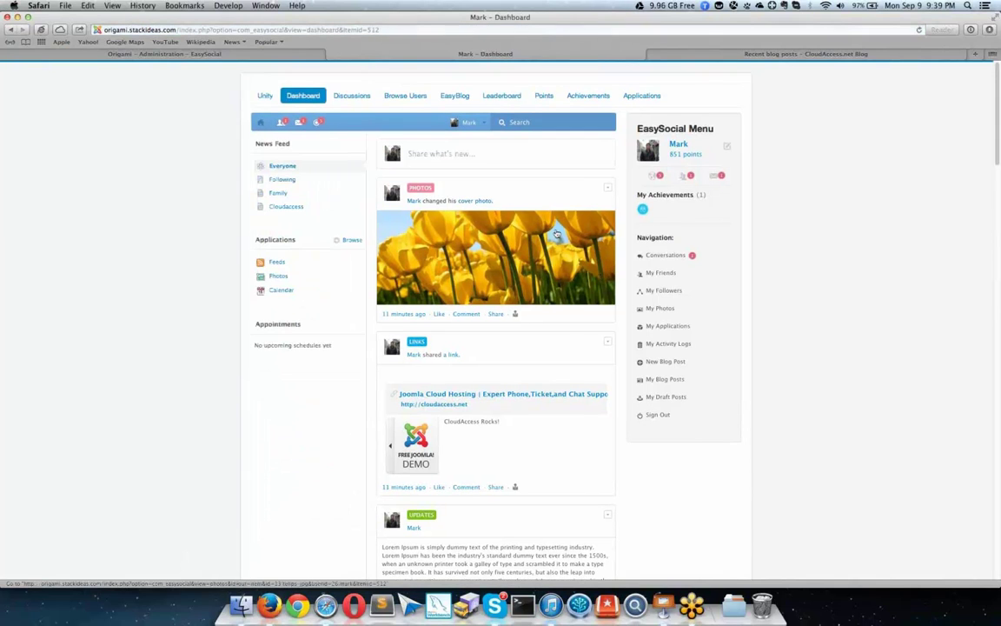
{"action": "left_click", "coordinate": [483, 153]}
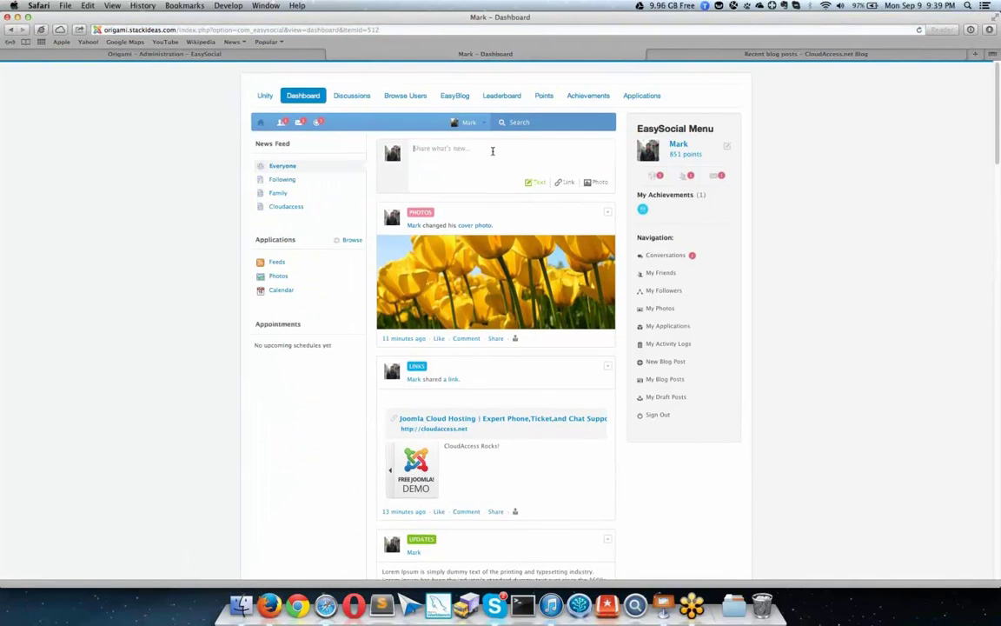
{"action": "left_click", "coordinate": [565, 182]}
{"action": "left_click", "coordinate": [591, 182]}
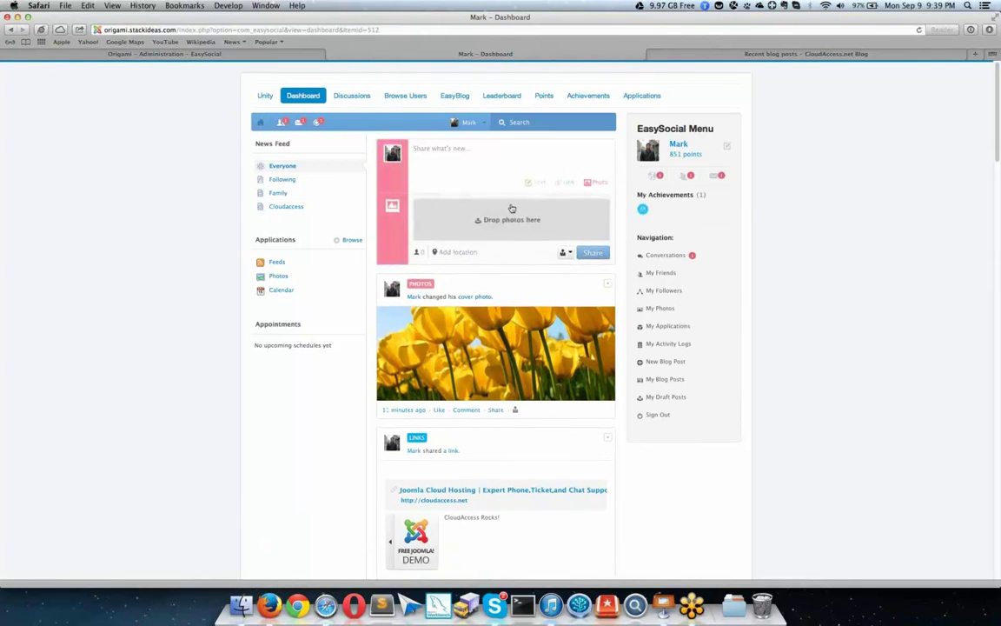
{"action": "left_click", "coordinate": [512, 208]}
{"action": "left_click", "coordinate": [756, 424]}
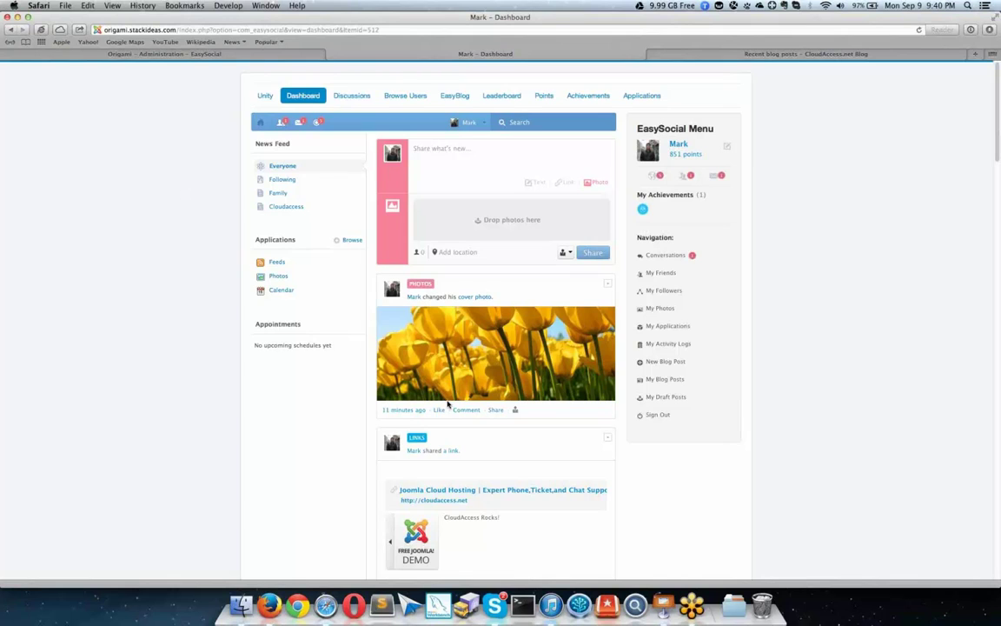
Step: Switch to the administrator site and open Joomla's User Manager
{"action": "left_click", "coordinate": [152, 55]}
{"action": "mouse_move", "coordinate": [108, 70]}
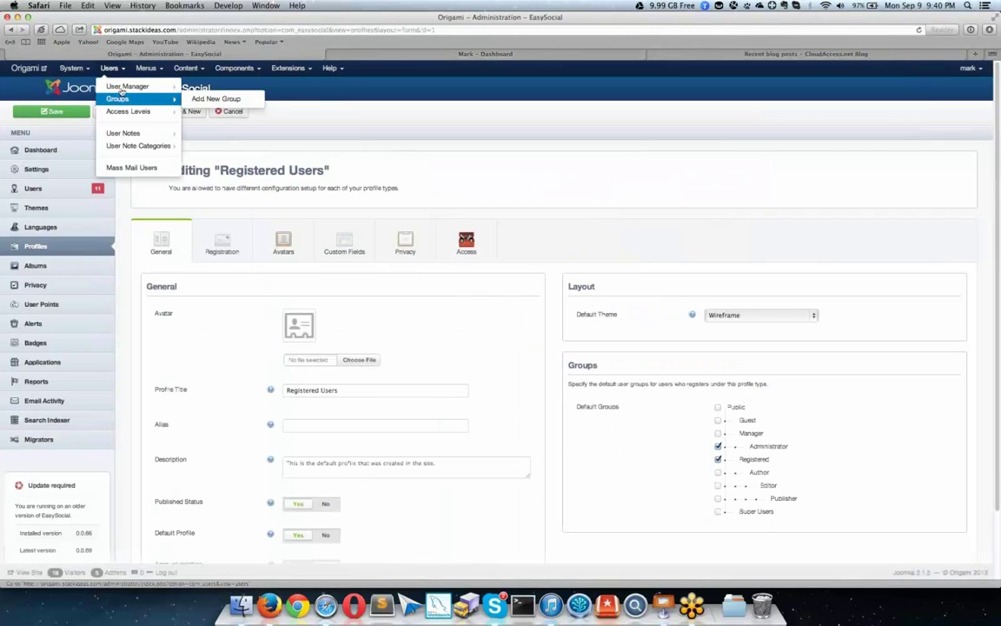
{"action": "left_click", "coordinate": [123, 87]}
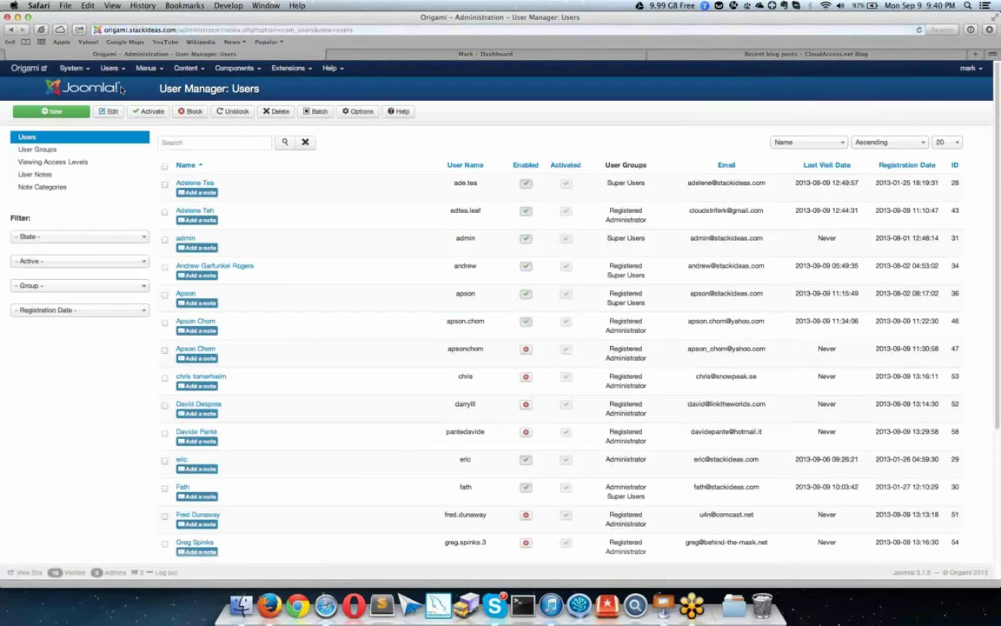
{"action": "scroll", "coordinate": [250, 197], "scroll_direction": "down", "scroll_amount": 10}
{"action": "scroll", "coordinate": [330, 203], "scroll_direction": "up", "scroll_amount": 5}
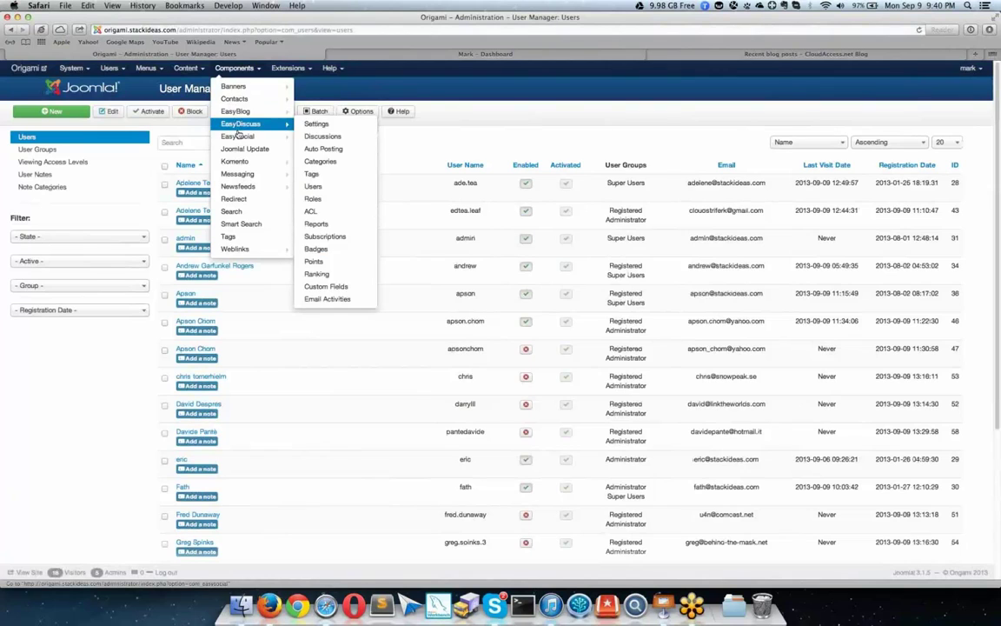
Step: Open EasySocial's Users list and scroll through the registered members
{"action": "left_click", "coordinate": [239, 135]}
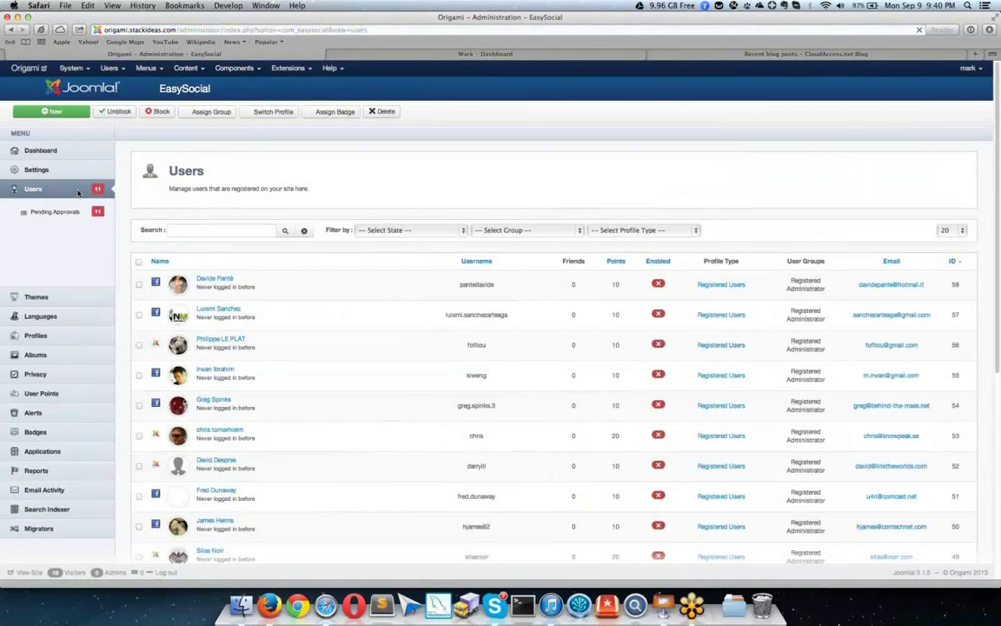
{"action": "scroll", "coordinate": [335, 202], "scroll_direction": "down", "scroll_amount": 2}
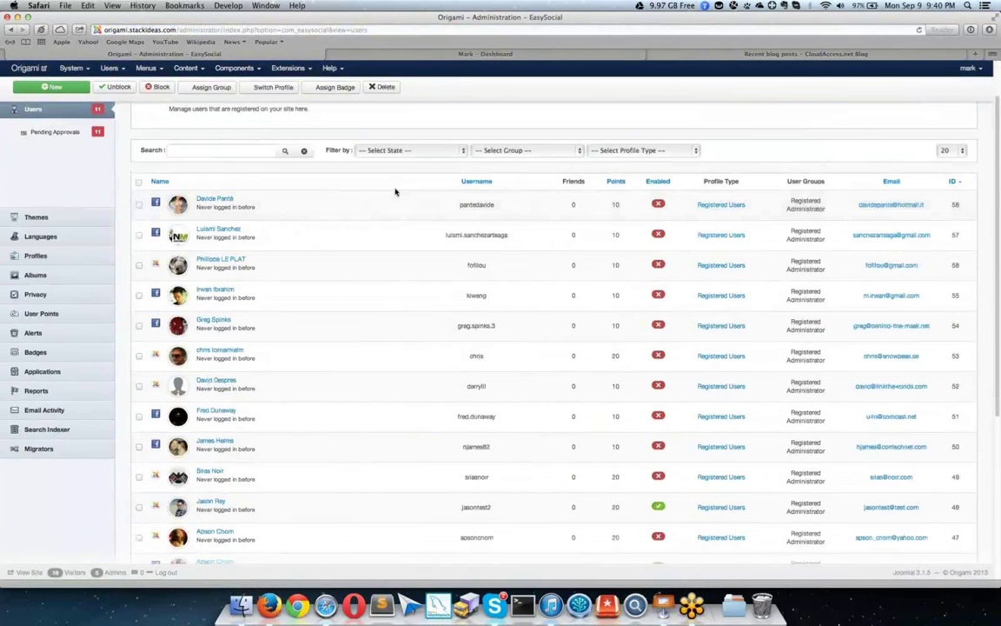
{"action": "scroll", "coordinate": [398, 190], "scroll_direction": "down", "scroll_amount": 7}
{"action": "scroll", "coordinate": [398, 191], "scroll_direction": "up", "scroll_amount": 9}
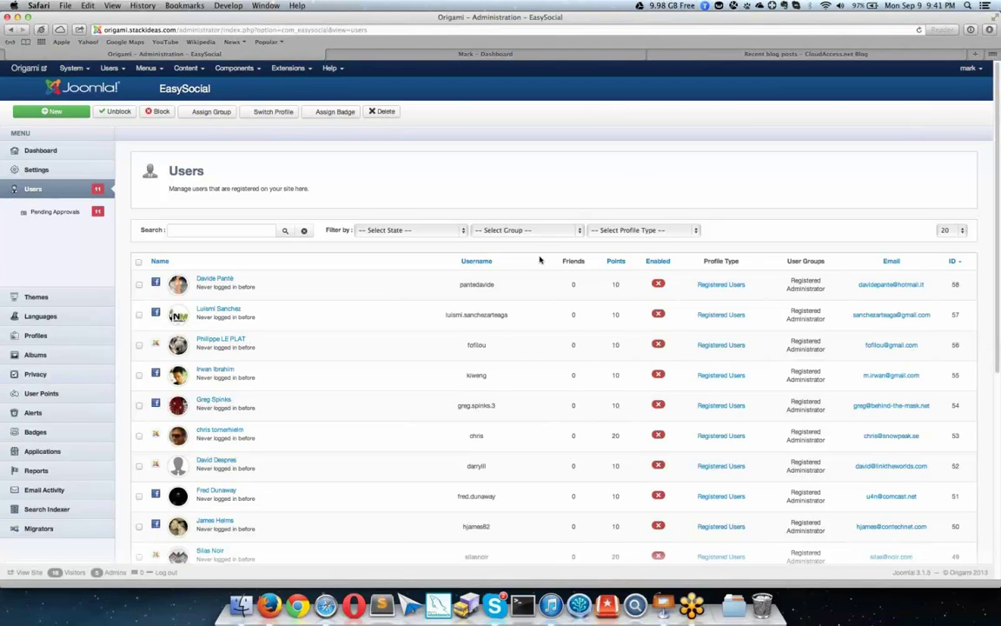
Step: Load facebook.com in a new Firefox tab and scroll through the timeline
{"action": "left_click", "coordinate": [269, 602]}
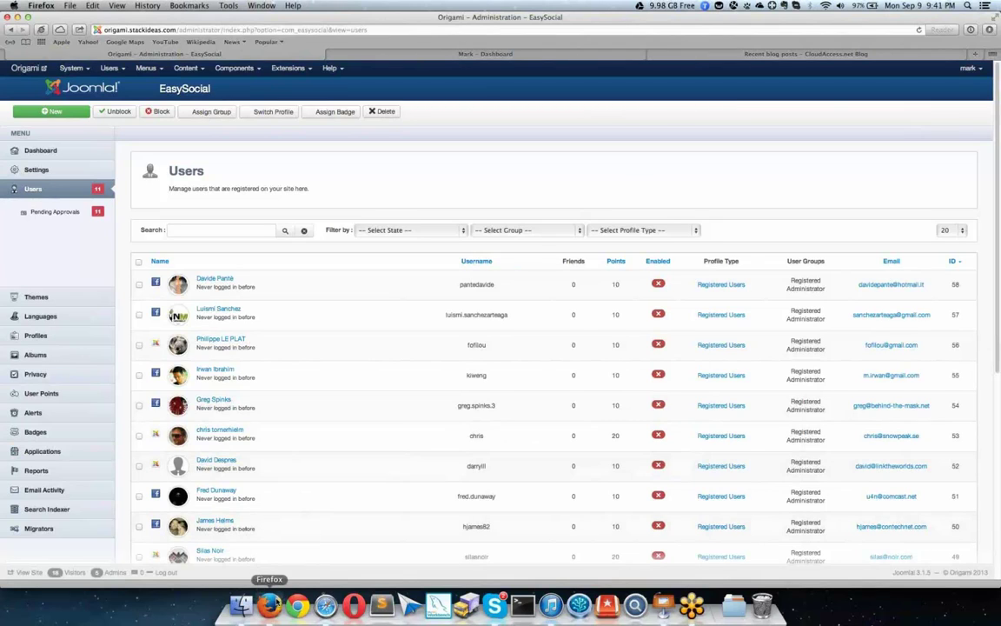
{"action": "left_click", "coordinate": [272, 32]}
{"action": "type", "text": "facebook.com/"}
{"action": "key", "text": "Return"}
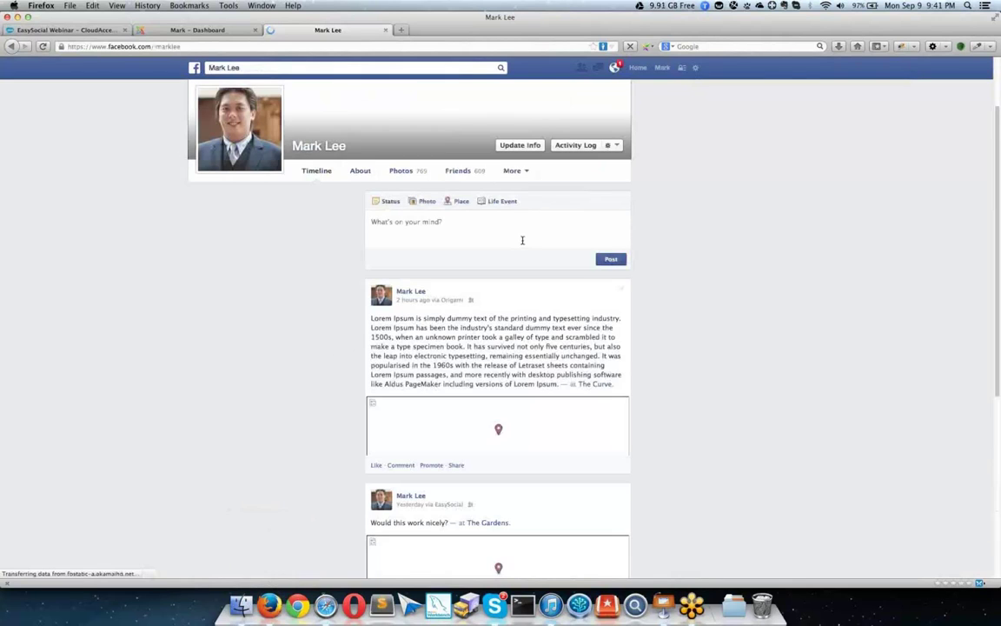
{"action": "scroll", "coordinate": [498, 314], "scroll_direction": "down", "scroll_amount": 1}
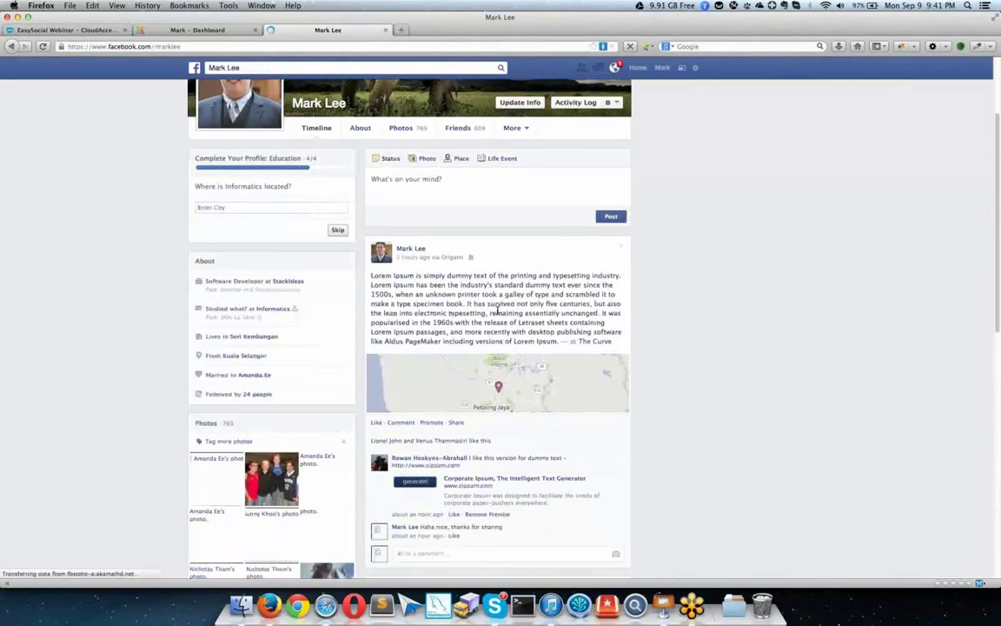
{"action": "scroll", "coordinate": [498, 310], "scroll_direction": "down", "scroll_amount": 2}
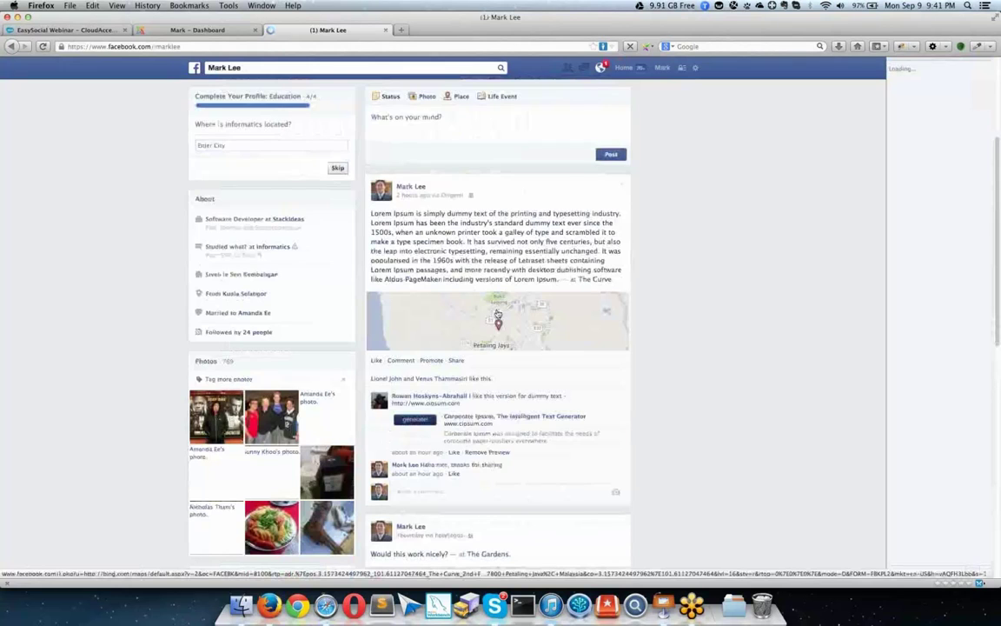
{"action": "scroll", "coordinate": [498, 314], "scroll_direction": "down", "scroll_amount": 3}
{"action": "scroll", "coordinate": [504, 287], "scroll_direction": "up", "scroll_amount": 4}
{"action": "scroll", "coordinate": [515, 254], "scroll_direction": "down", "scroll_amount": 4}
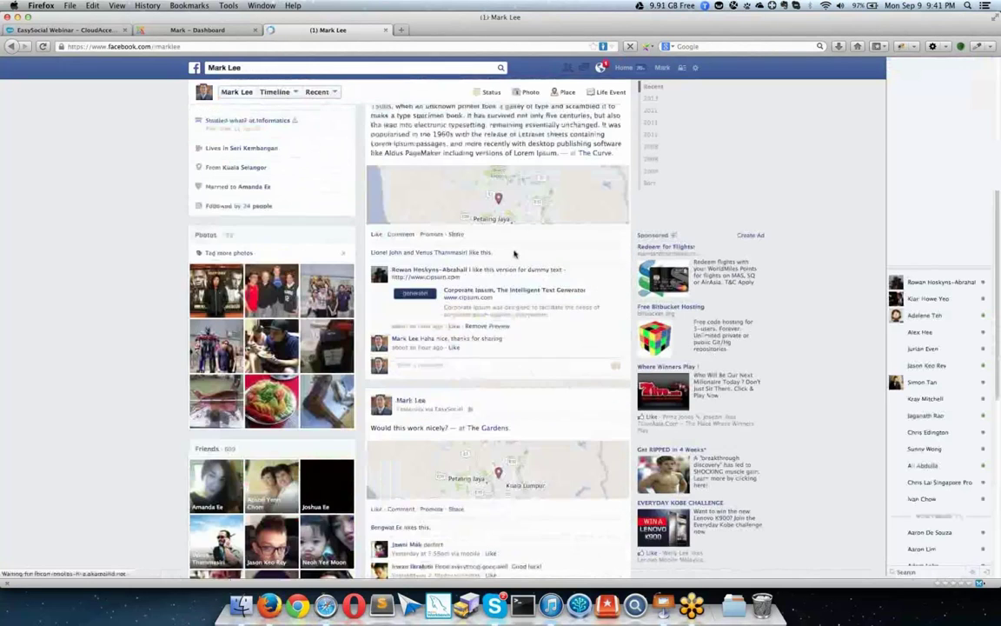
{"action": "scroll", "coordinate": [514, 254], "scroll_direction": "down", "scroll_amount": 3}
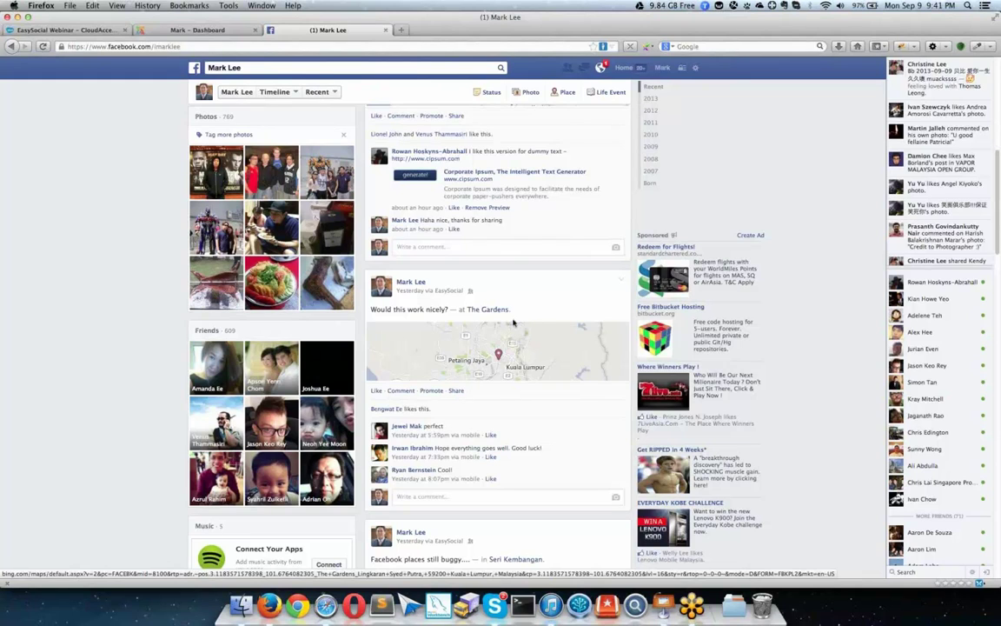
{"action": "scroll", "coordinate": [513, 322], "scroll_direction": "down", "scroll_amount": 2}
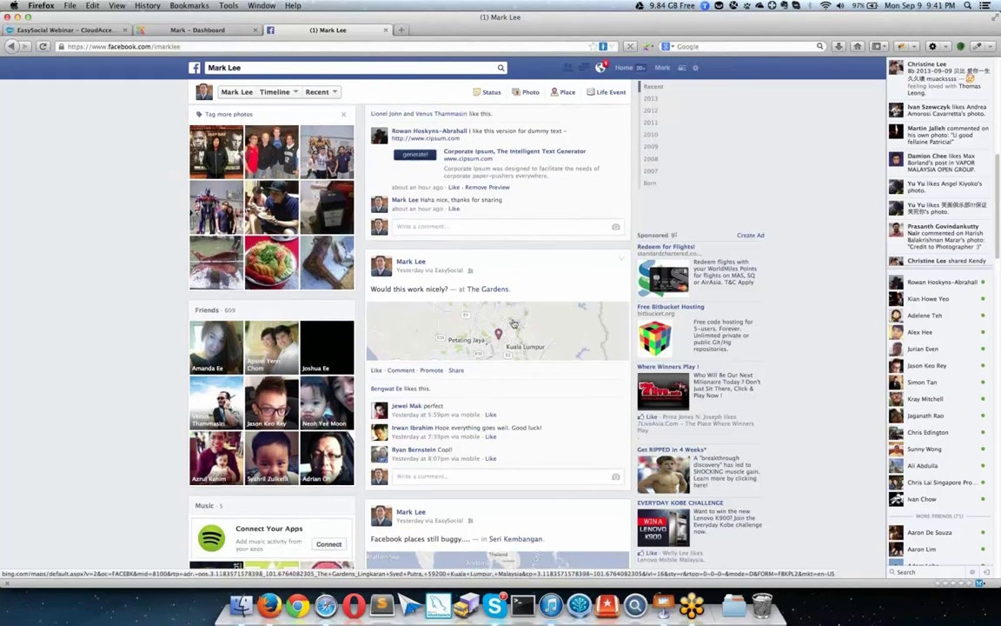
{"action": "scroll", "coordinate": [514, 323], "scroll_direction": "down", "scroll_amount": 1}
Step: Search Facebook for the coworker by name and open the matching profile
{"action": "left_click_drag", "start_coordinate": [247, 68], "coordinate": [179, 69]}
{"action": "type", "text": "adelene"}
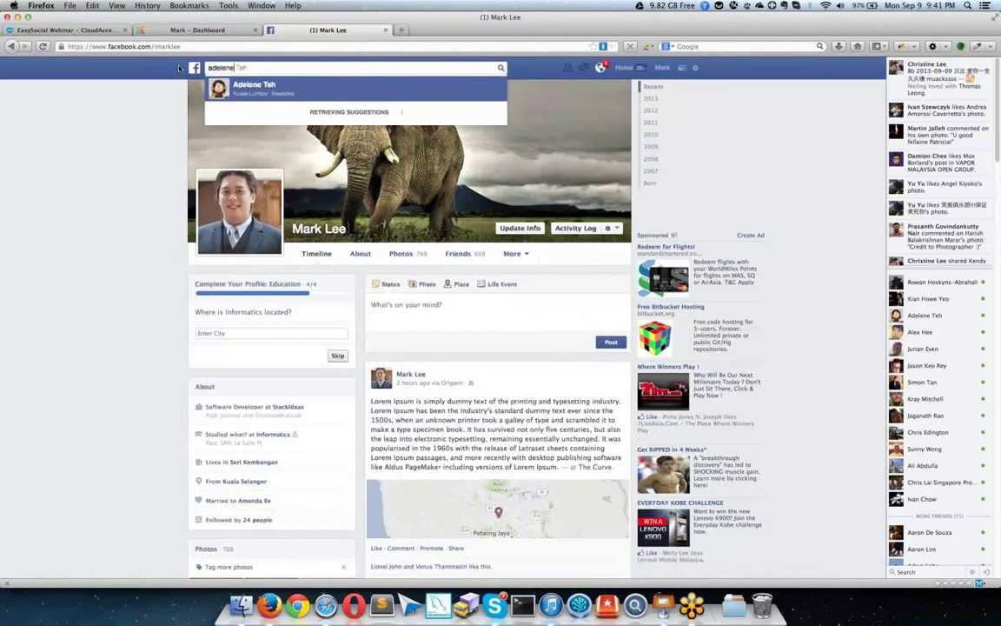
{"action": "key", "text": "Return"}
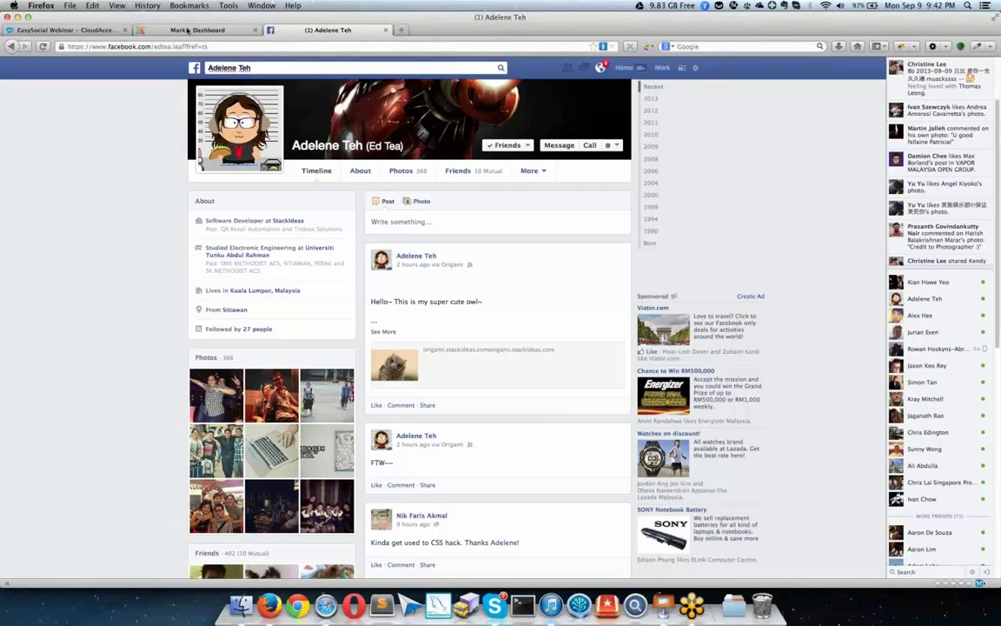
Step: Return to the EasySocial dashboard tab in Firefox
{"action": "left_click", "coordinate": [187, 31]}
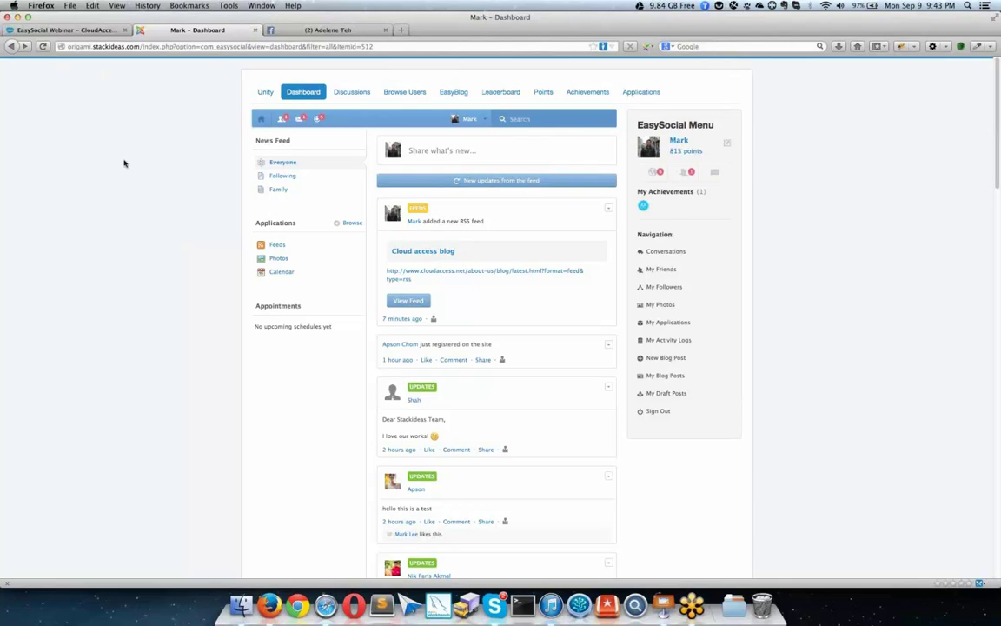
Step: Open Your Profile from the account dropdown under the toolbar avatar
{"action": "left_click", "coordinate": [454, 121]}
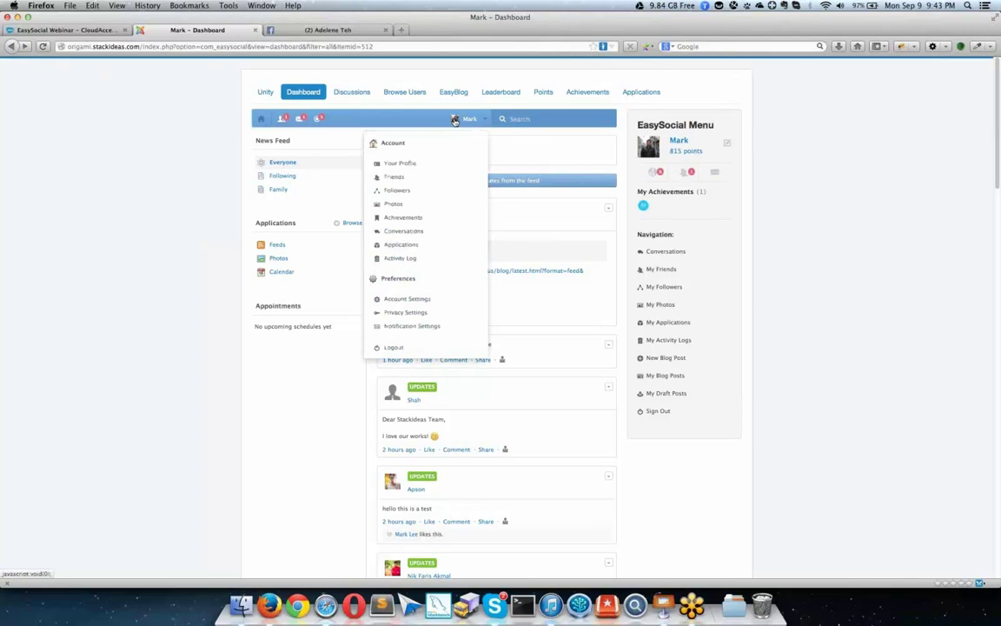
{"action": "left_click", "coordinate": [441, 162]}
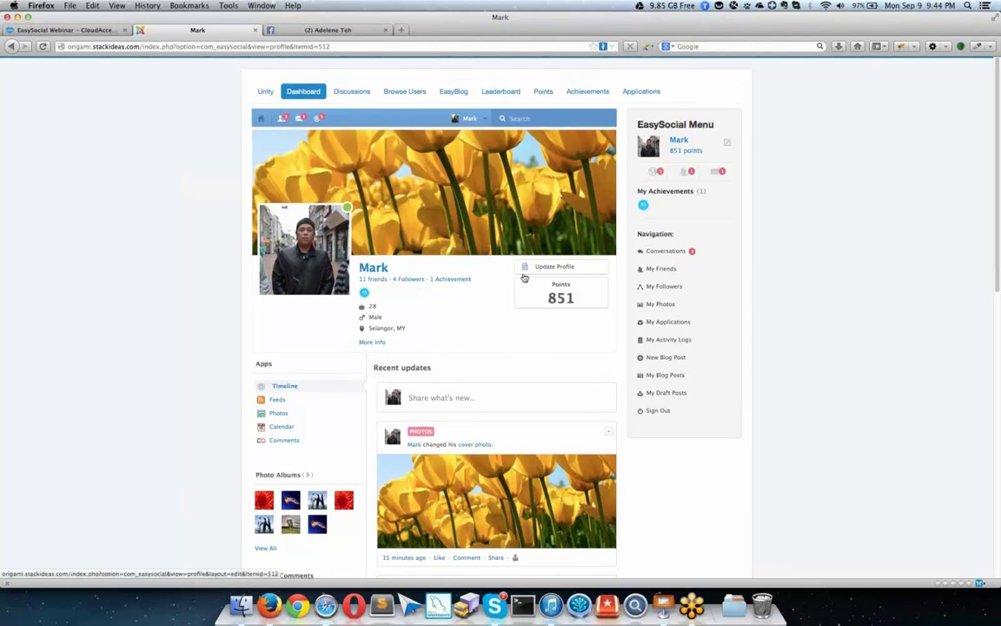
Step: Start a profile status update and grab the YouTube video address from the other tab
{"action": "scroll", "coordinate": [520, 278], "scroll_direction": "down", "scroll_amount": 3}
{"action": "left_click", "coordinate": [472, 281]}
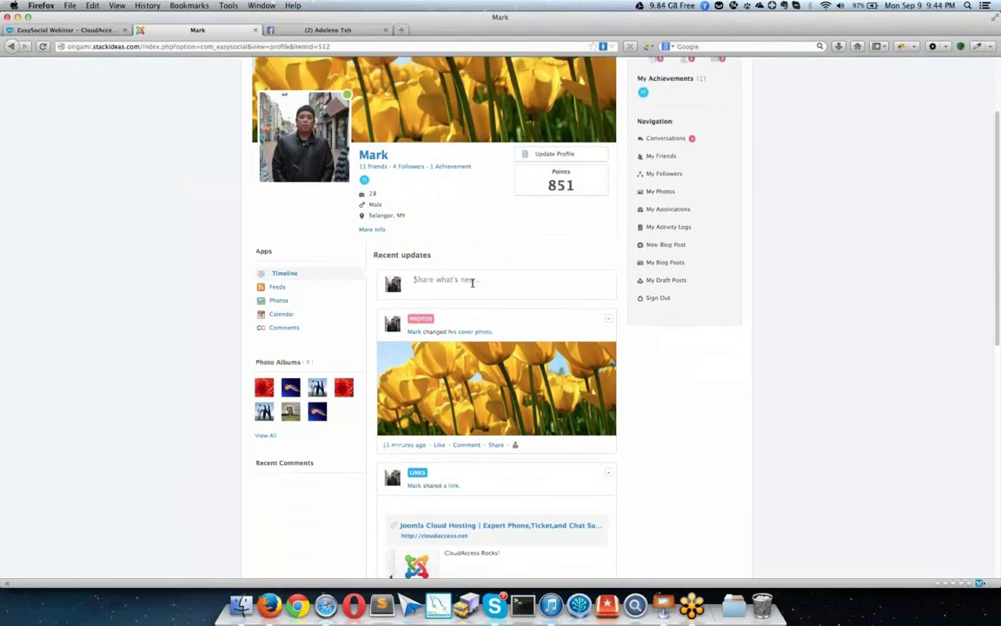
{"action": "left_click", "coordinate": [348, 30]}
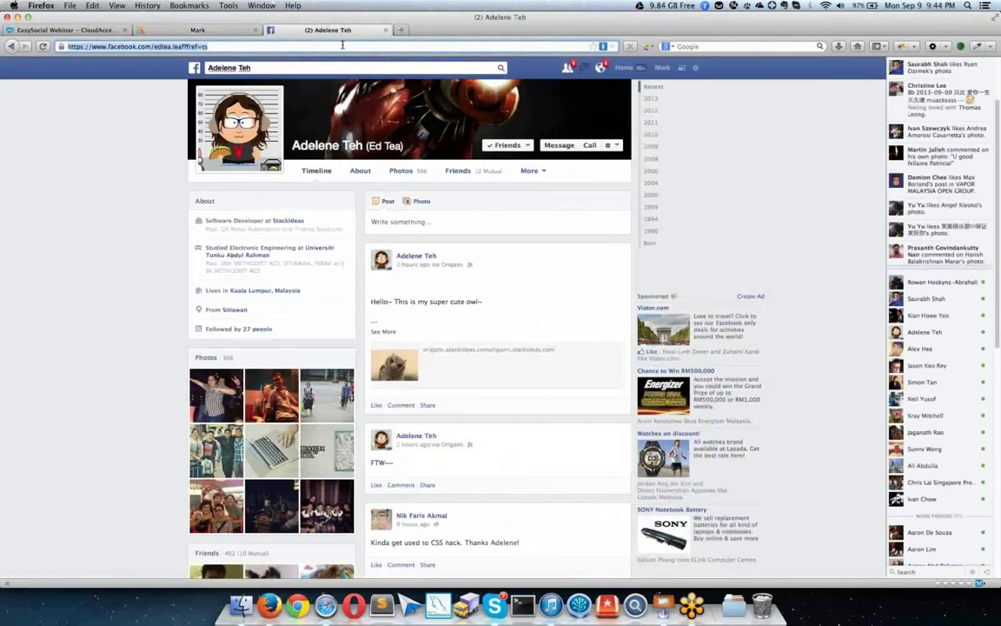
{"action": "type", "text": "youtube.com/watch?v=Yl1R3vOWAk"}
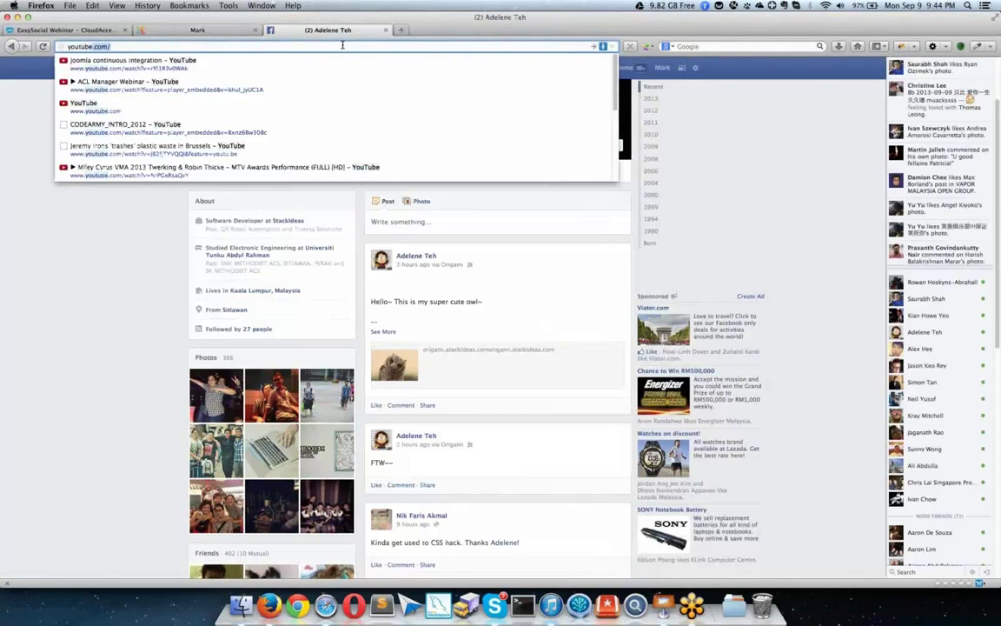
{"action": "key", "text": "Down"}
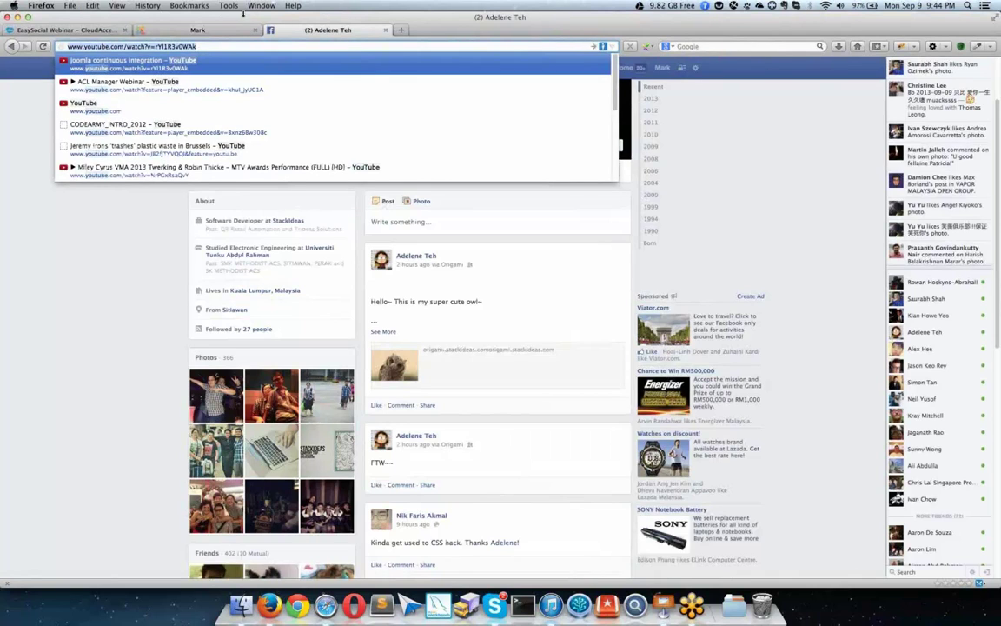
{"action": "key", "text": "Escape"}
{"action": "key", "text": "ctrl+shift+Tab"}
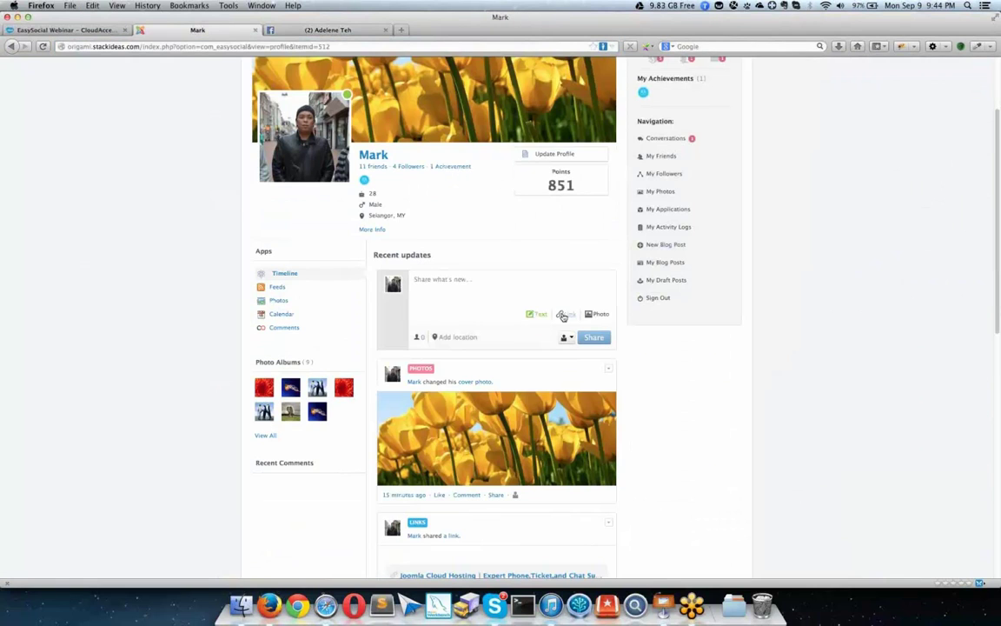
Step: Attach the 'joomla continuous integration' YouTube link, paste the Lorem Ipsum text, and share the post
{"action": "left_click", "coordinate": [566, 314]}
{"action": "type", "text": "http://www.youtube.com/watch?v=rYl1R3v0WAk"}
{"action": "left_click", "coordinate": [592, 339]}
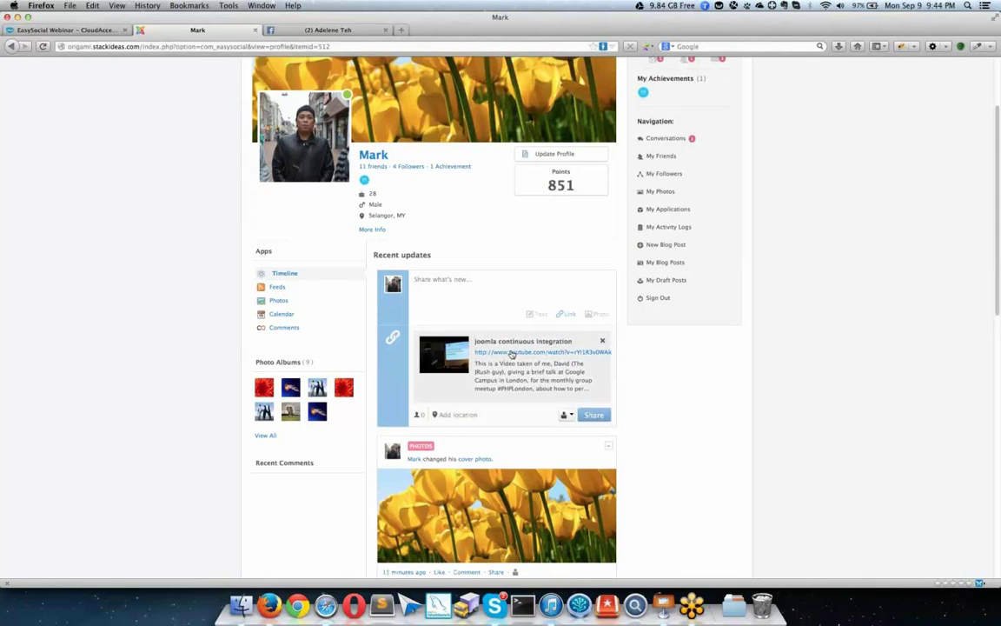
{"action": "left_click", "coordinate": [486, 286]}
{"action": "type", "text": "Lorem Ipsum is simply dummy text of the printing and typesetting industry. Lorem Ipsum has been the industry's standard dummy text ever since the 1500s, when an unknown printer took a galley of type and scrambled it to make a type specimen book. It has survived not only five centuries, but also the leap into electronic typesetting, remaining essentially unchanged. It was popularised in the 1960s with the release of Letraset sheets containing Lorem Ipsum passages, and more recently with desktop publishing software like Aldus PageMaker including versions of Lorem Ipsum."}
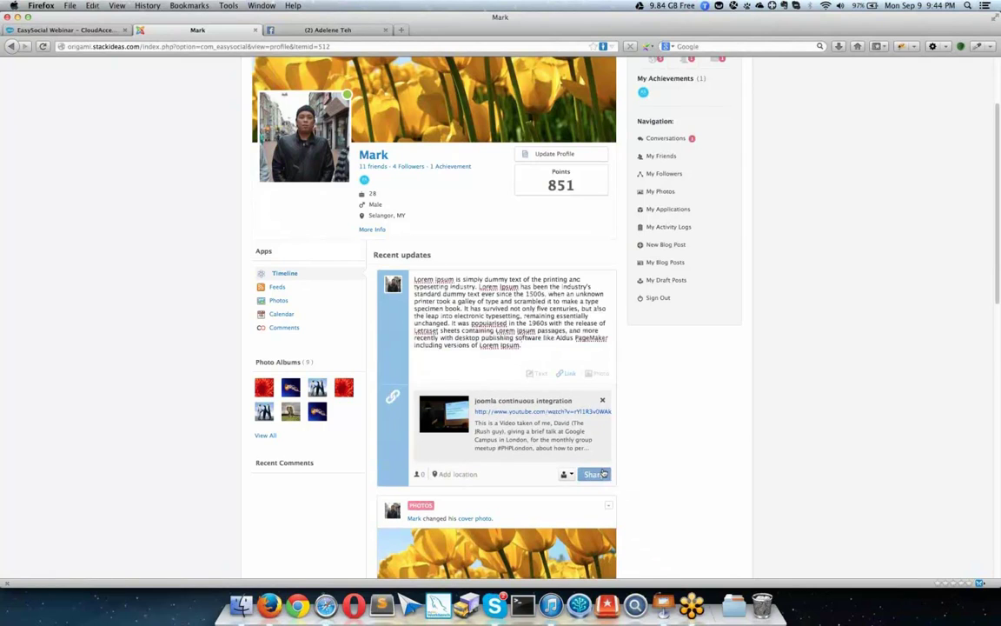
{"action": "left_click", "coordinate": [592, 474]}
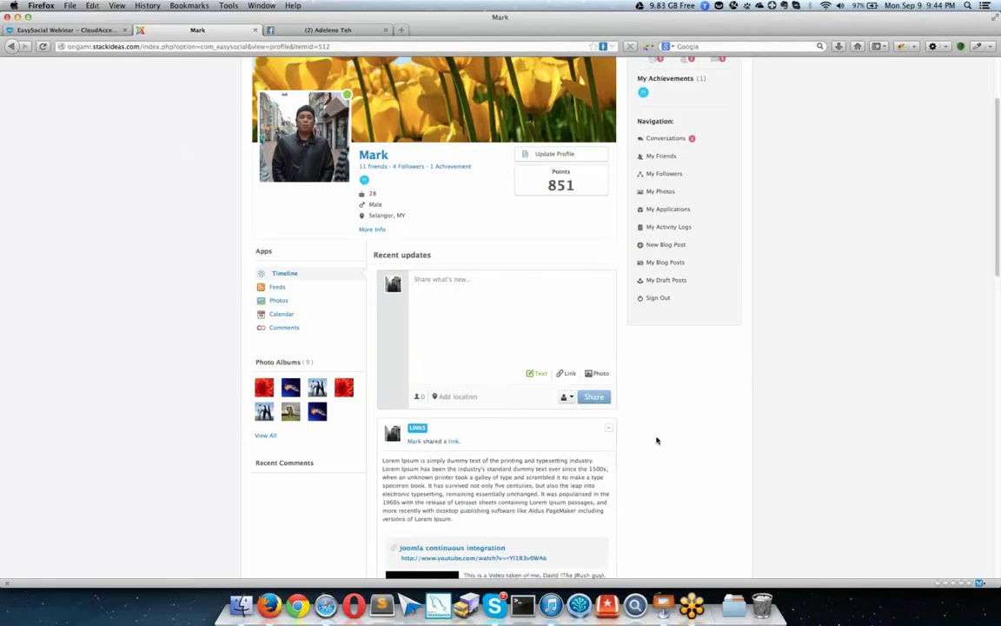
{"action": "scroll", "coordinate": [656, 439], "scroll_direction": "down", "scroll_amount": 2}
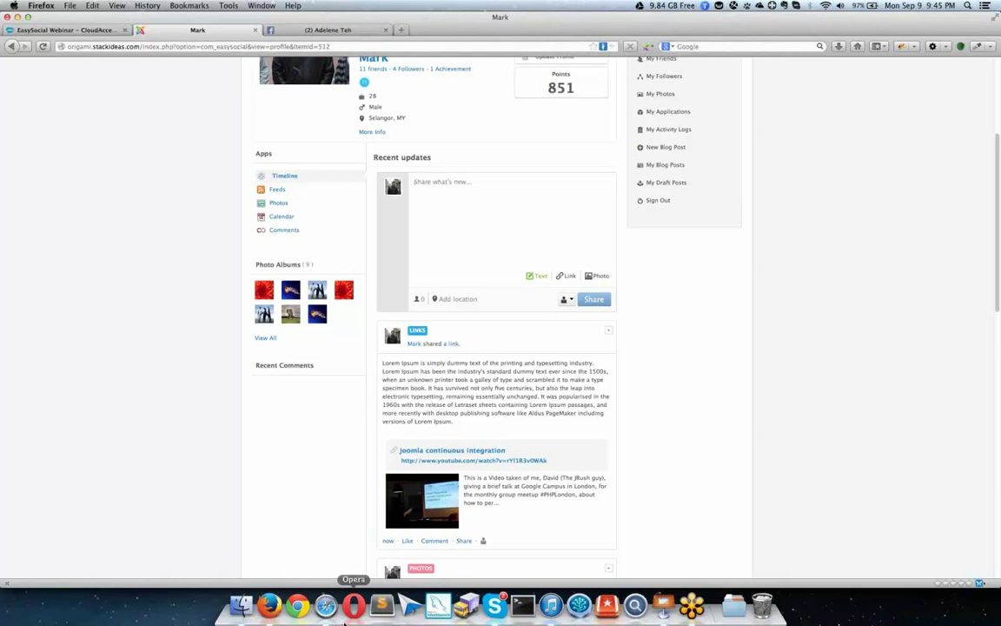
Step: In Safari's administrator, open Migrators and choose the JomSocial migrator
{"action": "left_click", "coordinate": [325, 604]}
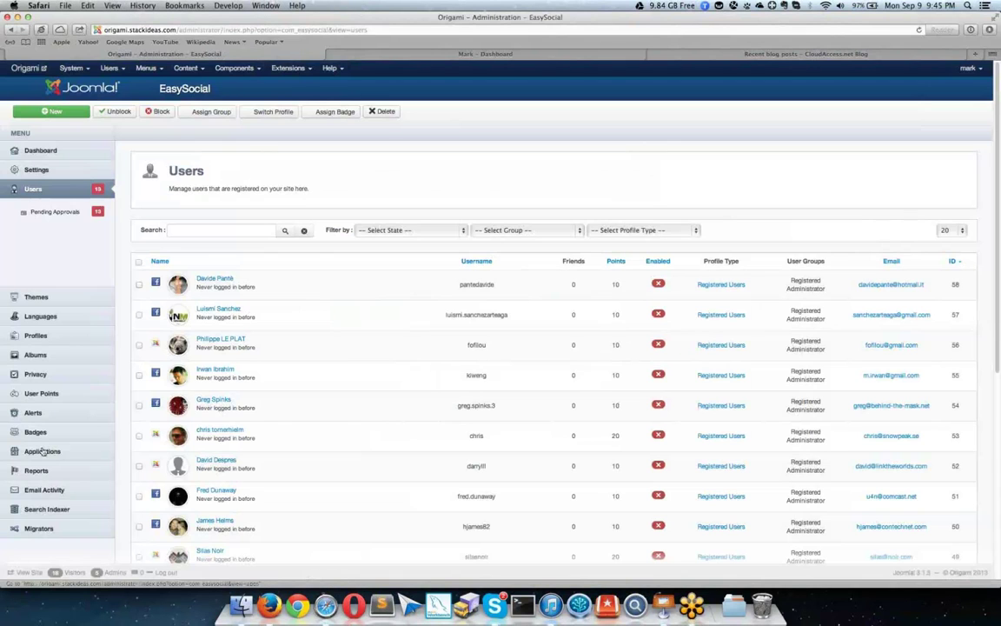
{"action": "scroll", "coordinate": [48, 449], "scroll_direction": "down", "scroll_amount": 2}
{"action": "left_click", "coordinate": [54, 442]}
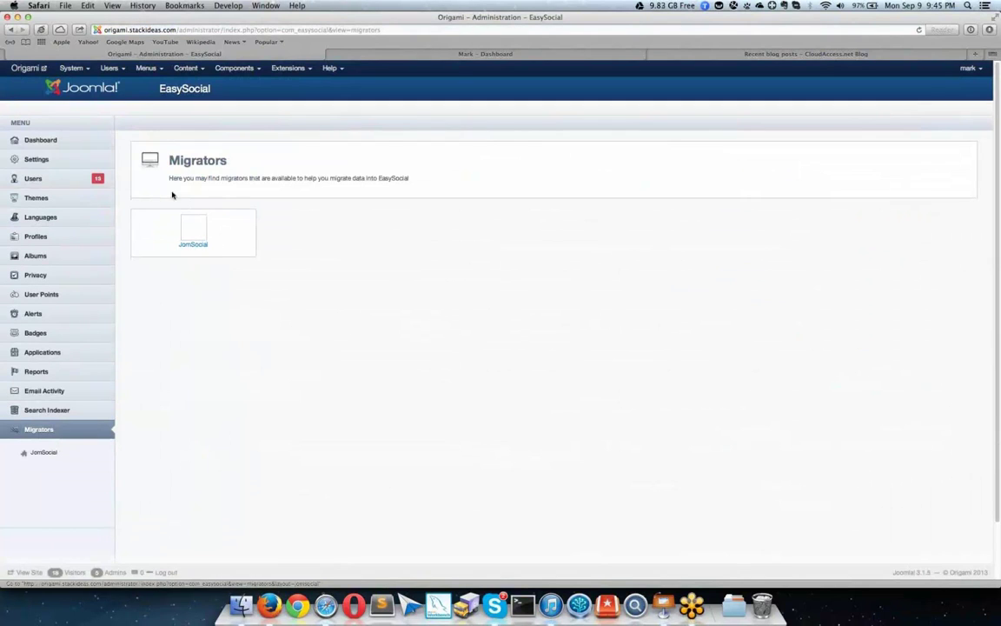
{"action": "left_click", "coordinate": [208, 243]}
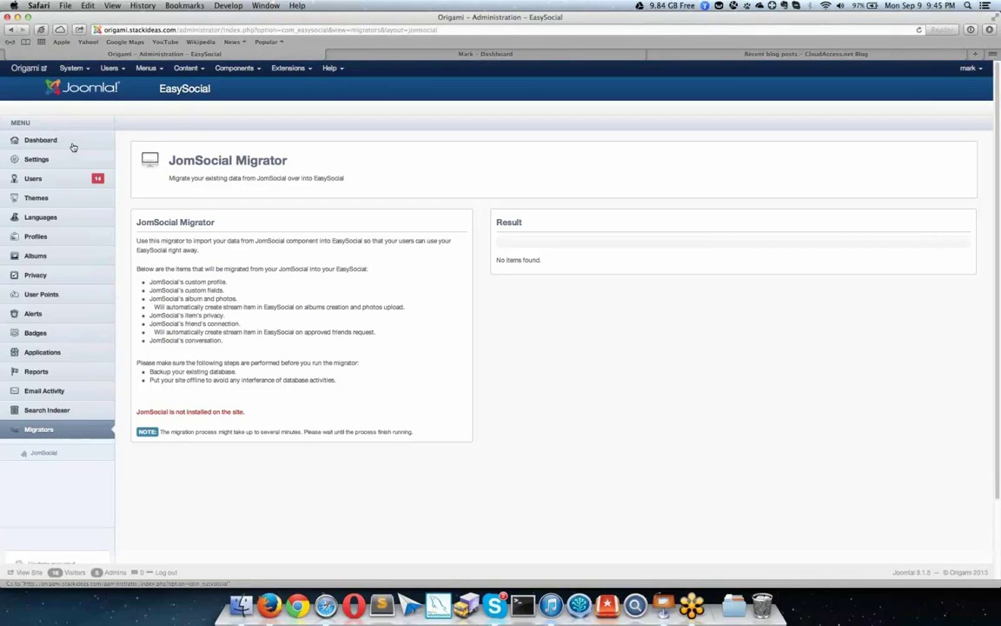
Step: Open the Applications page and scroll through installed apps like Separator, Discuss, Comments and Calendar
{"action": "left_click", "coordinate": [53, 355]}
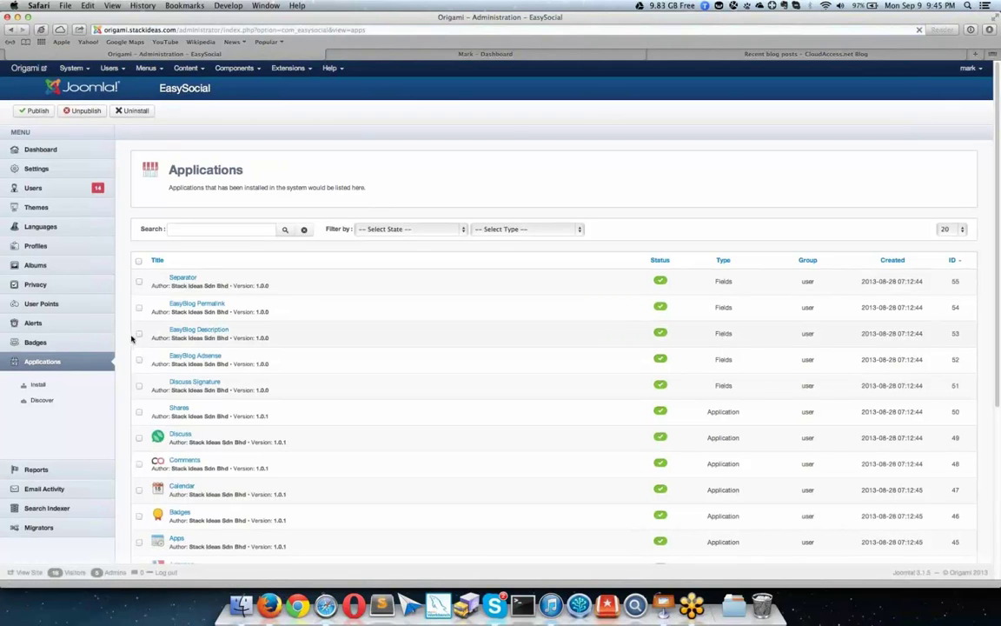
{"action": "scroll", "coordinate": [131, 339], "scroll_direction": "down", "scroll_amount": 5}
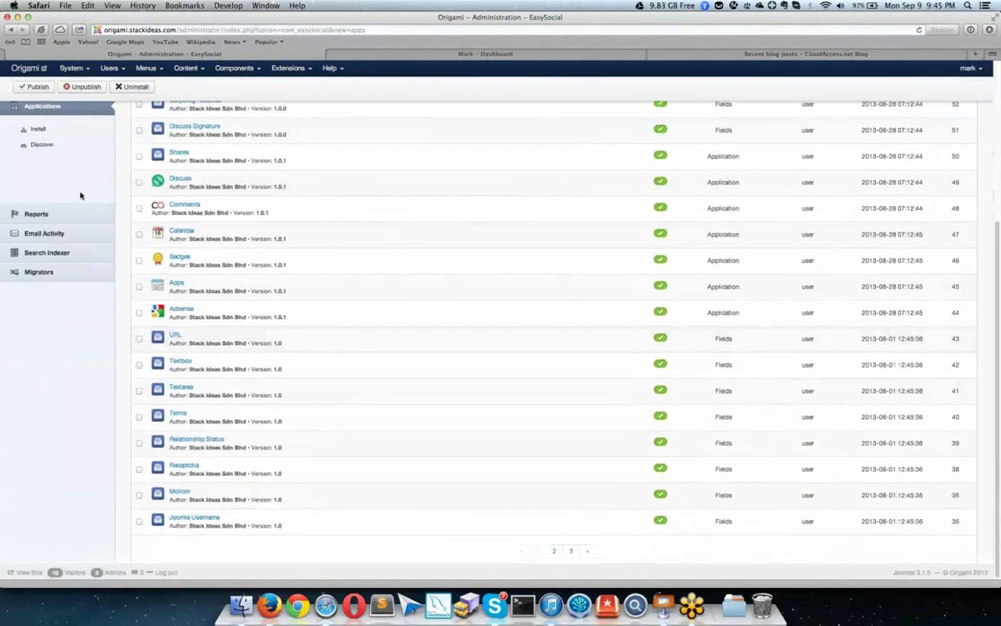
{"action": "scroll", "coordinate": [80, 195], "scroll_direction": "up", "scroll_amount": 1}
{"action": "scroll", "coordinate": [80, 196], "scroll_direction": "up", "scroll_amount": 5}
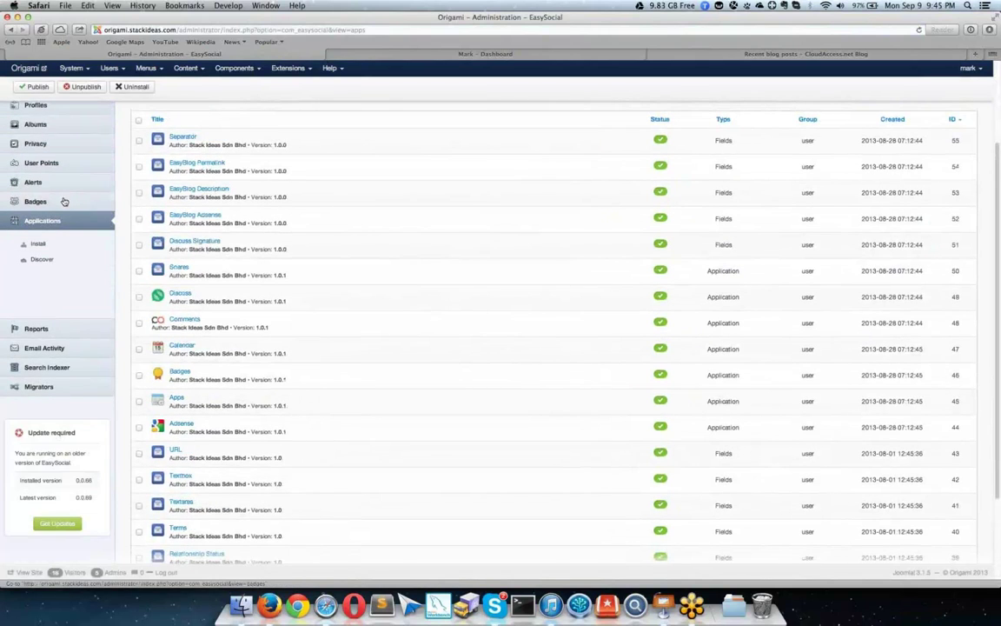
Step: Browse the Badges list, then go back to the Users page
{"action": "left_click", "coordinate": [63, 200]}
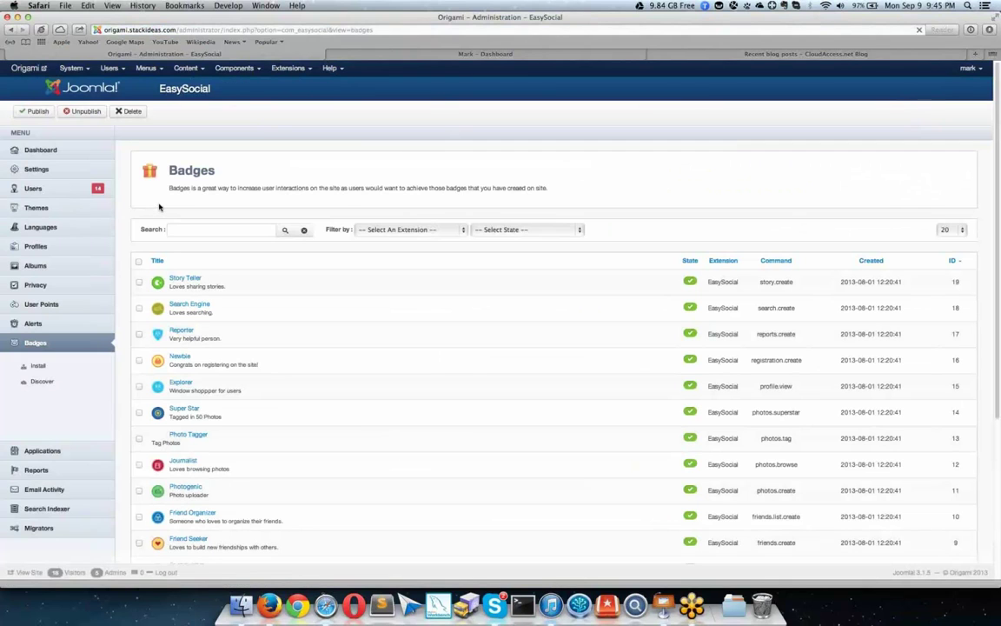
{"action": "scroll", "coordinate": [159, 207], "scroll_direction": "down", "scroll_amount": 5}
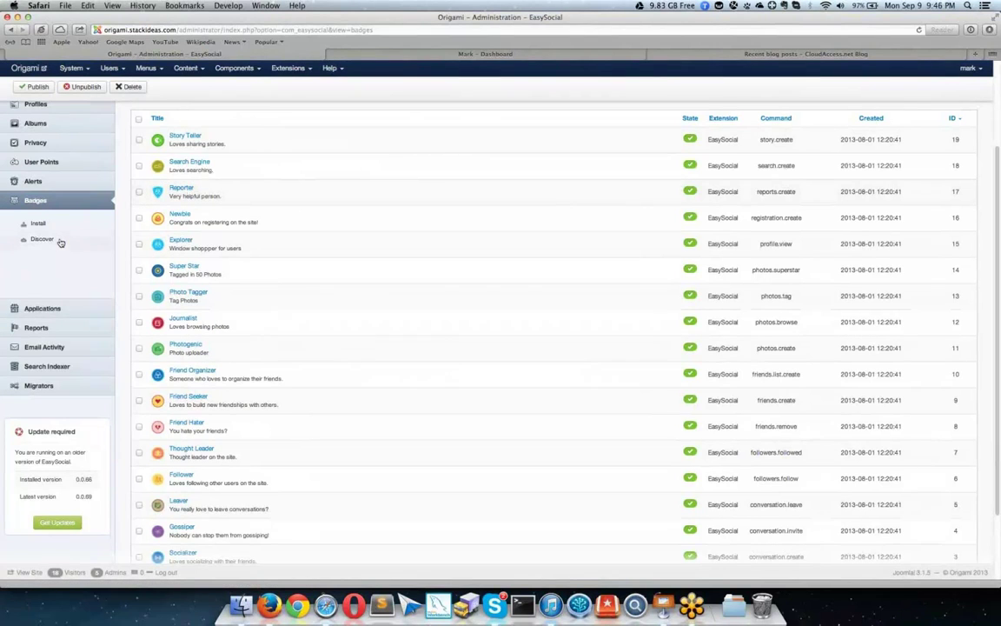
{"action": "scroll", "coordinate": [59, 234], "scroll_direction": "up", "scroll_amount": 5}
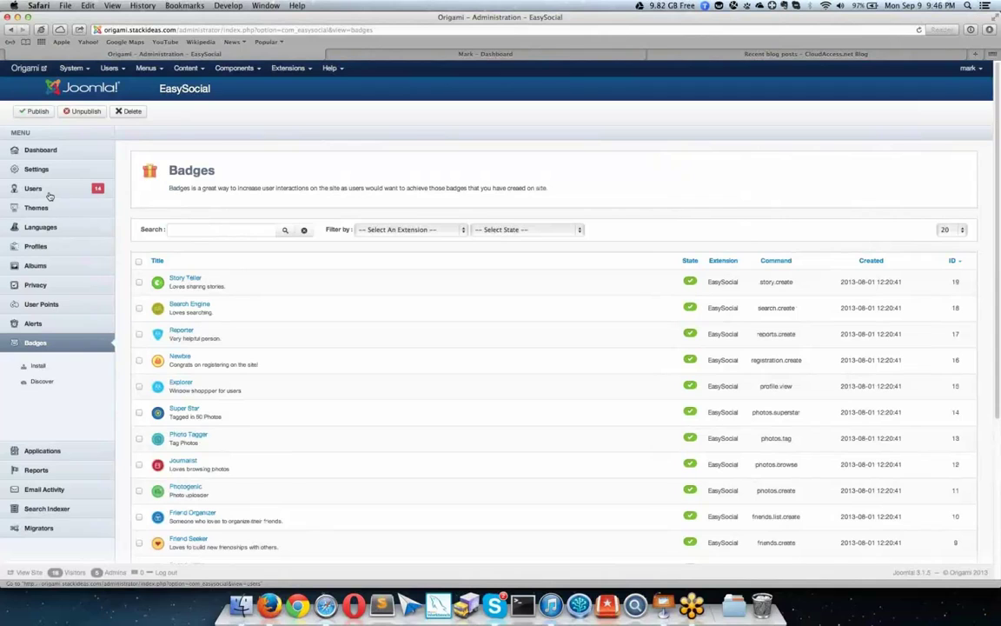
{"action": "left_click", "coordinate": [49, 196]}
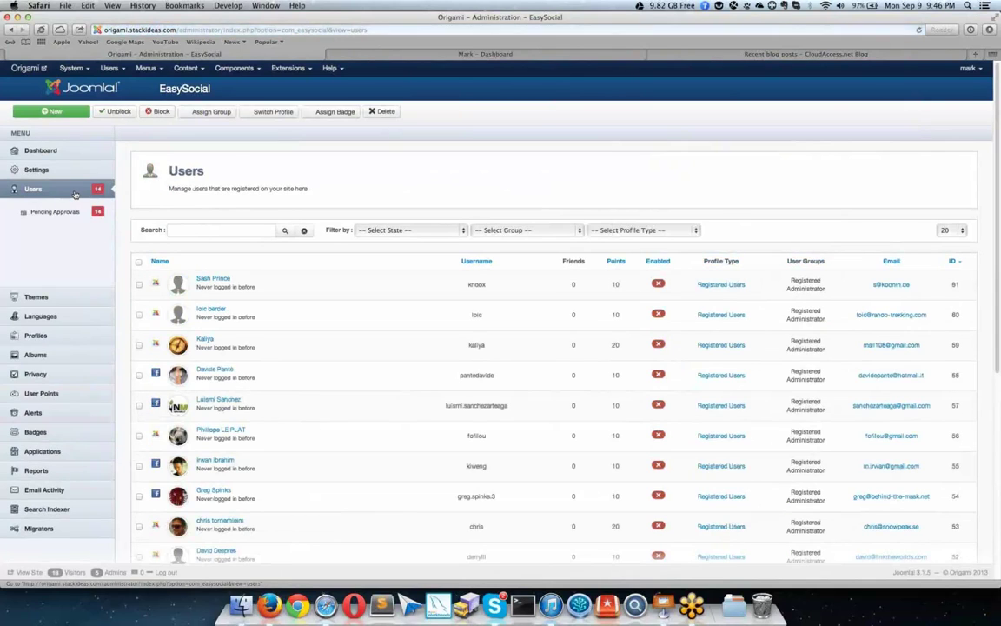
Step: Select four recently logged-in users in the Users list
{"action": "scroll", "coordinate": [245, 246], "scroll_direction": "down", "scroll_amount": 1}
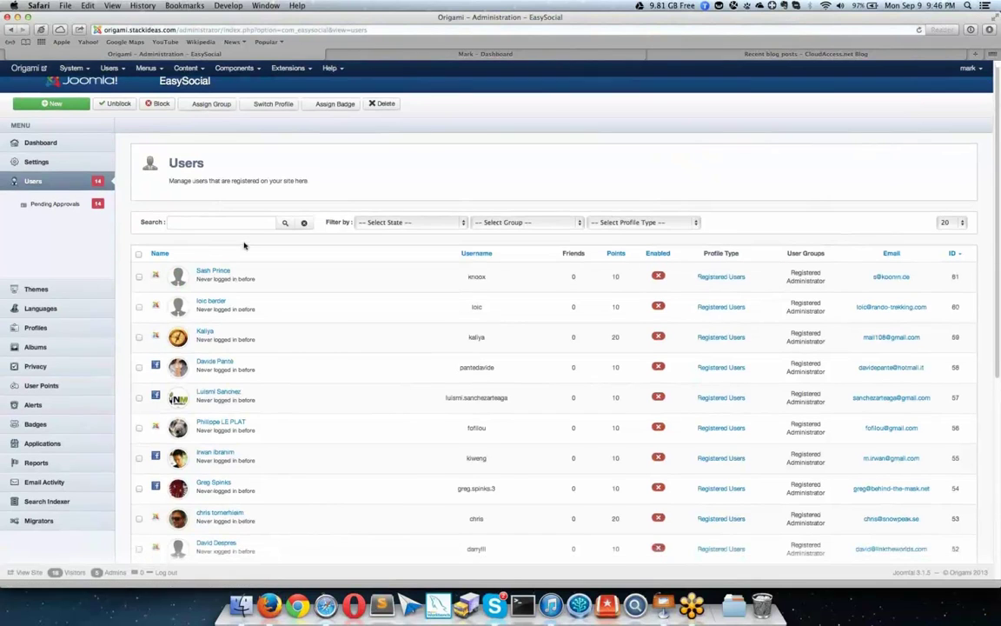
{"action": "scroll", "coordinate": [244, 246], "scroll_direction": "down", "scroll_amount": 10}
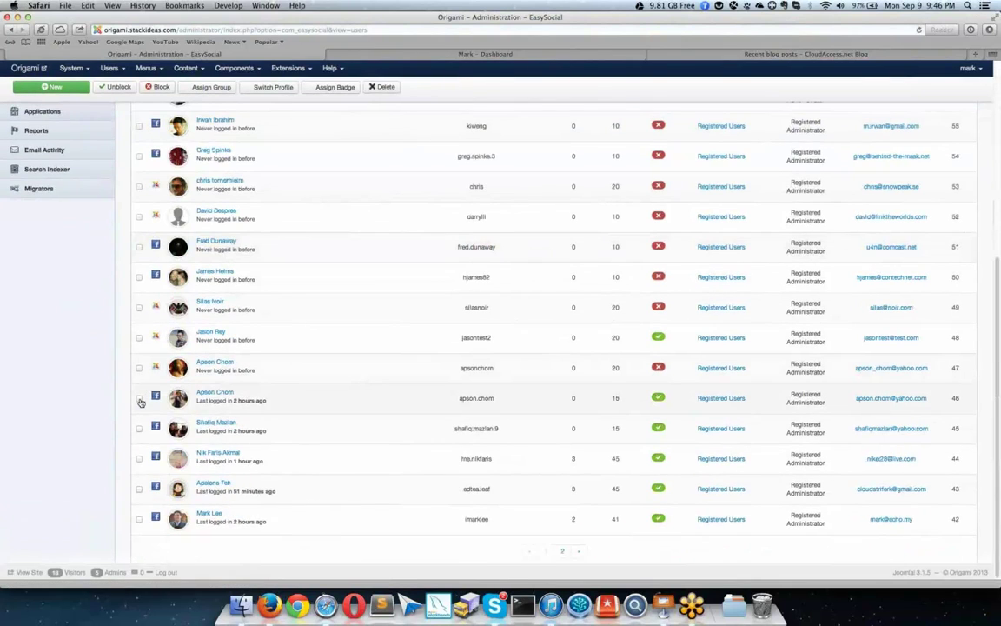
{"action": "left_click", "coordinate": [139, 398]}
{"action": "left_click", "coordinate": [139, 427]}
{"action": "left_click", "coordinate": [139, 457]}
{"action": "left_click", "coordinate": [139, 488]}
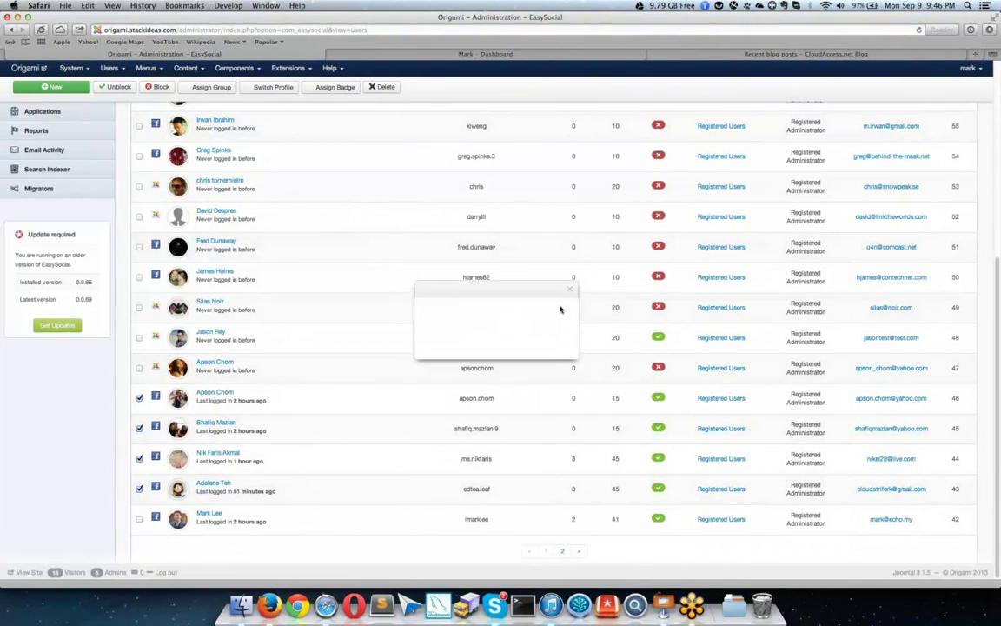
Step: Award the selected users the Reporter badge with the custom message 'test'
{"action": "scroll", "coordinate": [417, 300], "scroll_direction": "down", "scroll_amount": 2}
{"action": "left_click", "coordinate": [357, 297]}
{"action": "left_click", "coordinate": [468, 316]}
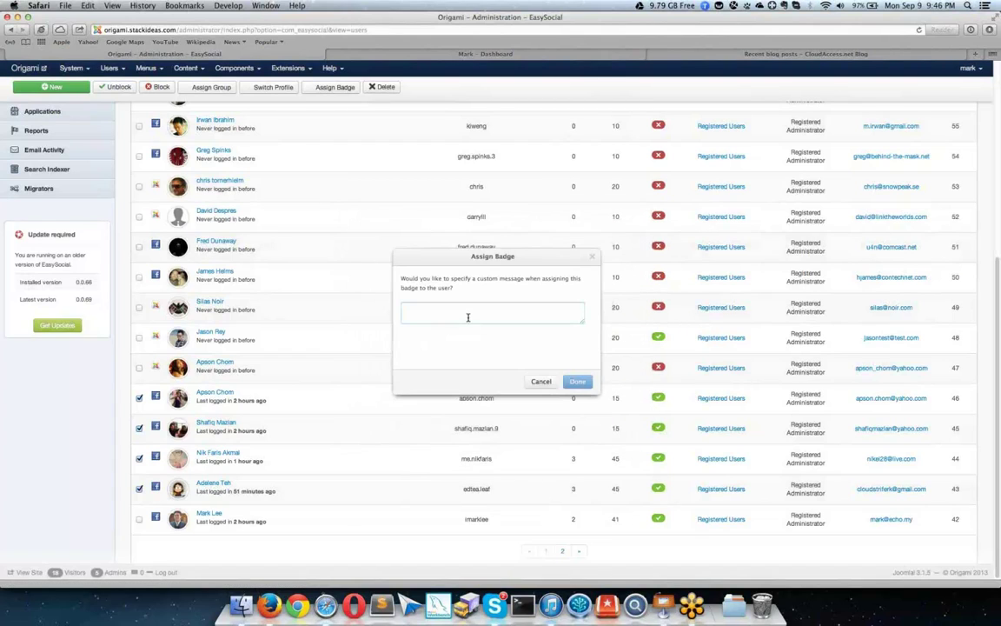
{"action": "type", "text": "test"}
{"action": "left_click", "coordinate": [577, 380]}
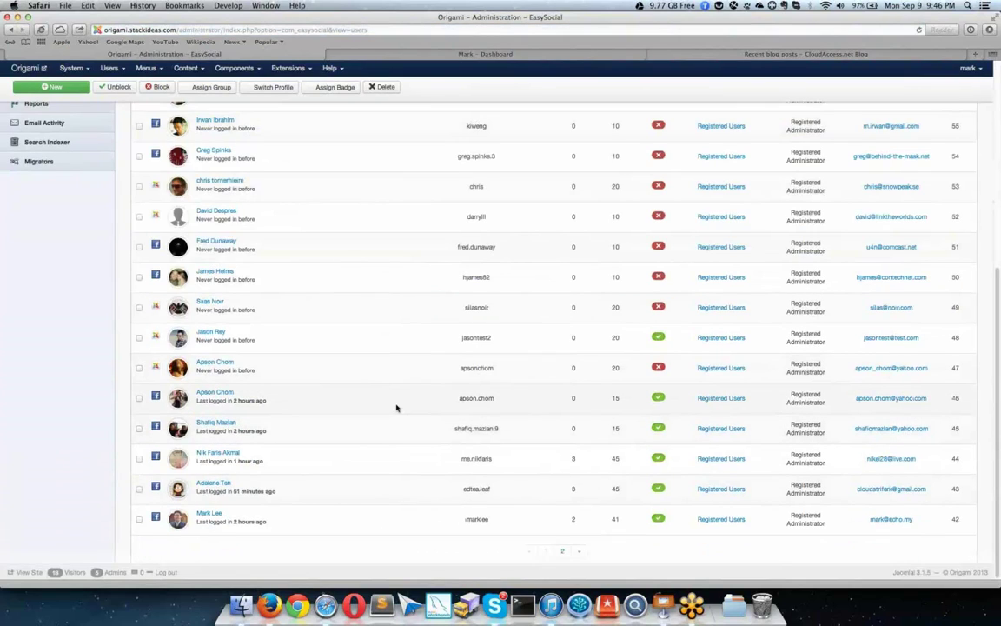
{"action": "scroll", "coordinate": [361, 371], "scroll_direction": "up", "scroll_amount": 4}
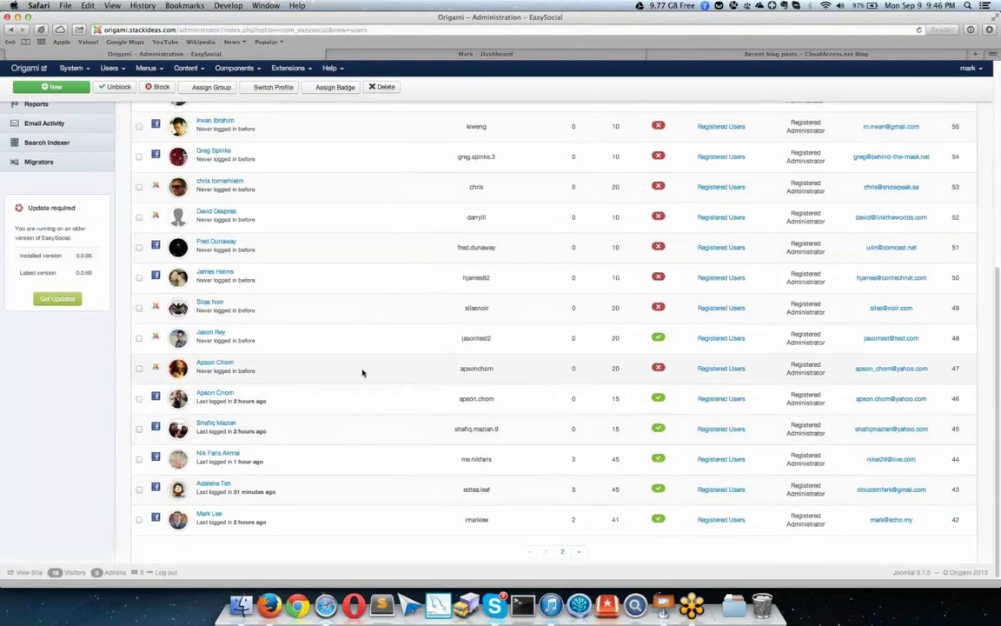
{"action": "scroll", "coordinate": [359, 371], "scroll_direction": "up", "scroll_amount": 2}
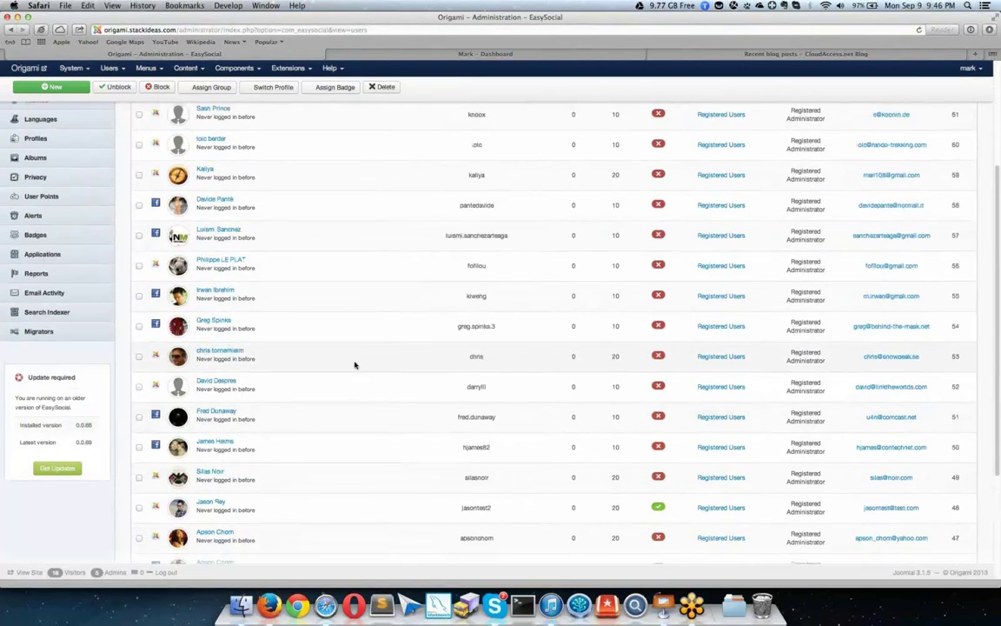
{"action": "scroll", "coordinate": [354, 365], "scroll_direction": "up", "scroll_amount": 7}
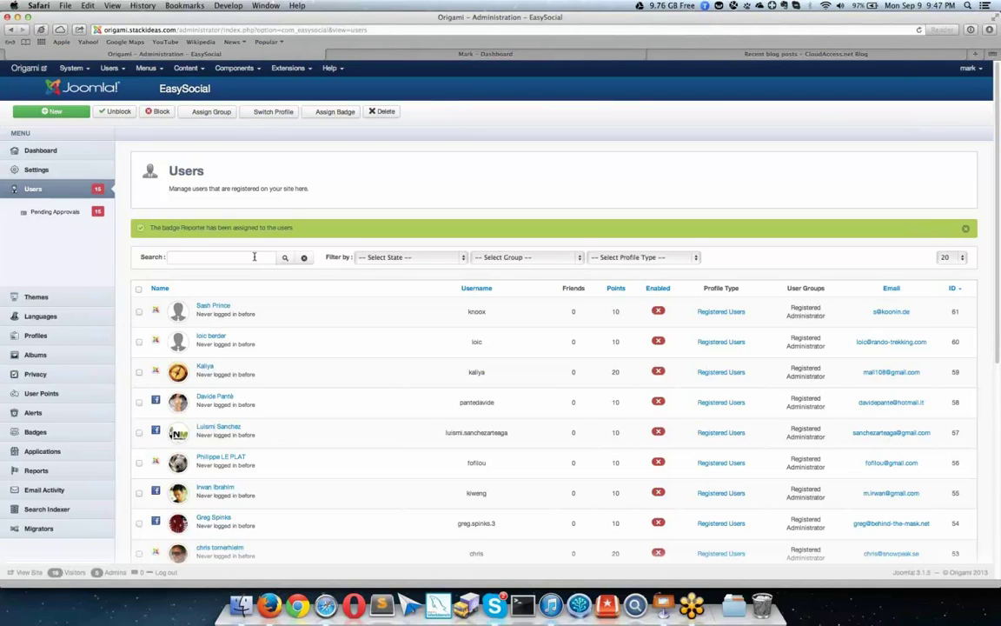
Step: Check your points on the frontend profile, then open the admin Profiles list
{"action": "left_click", "coordinate": [443, 54]}
{"action": "left_click", "coordinate": [462, 123]}
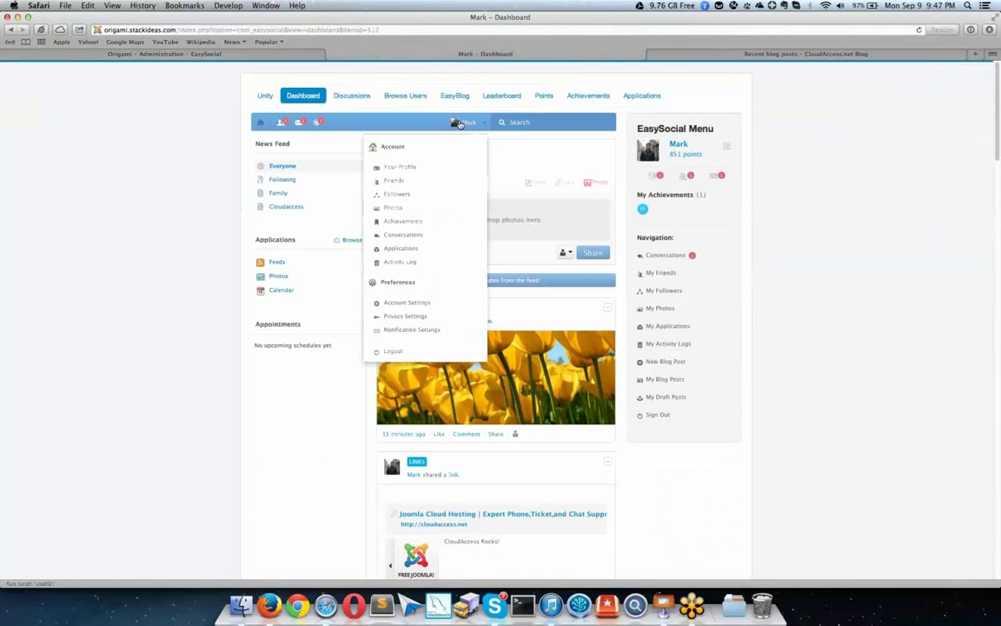
{"action": "left_click", "coordinate": [424, 166]}
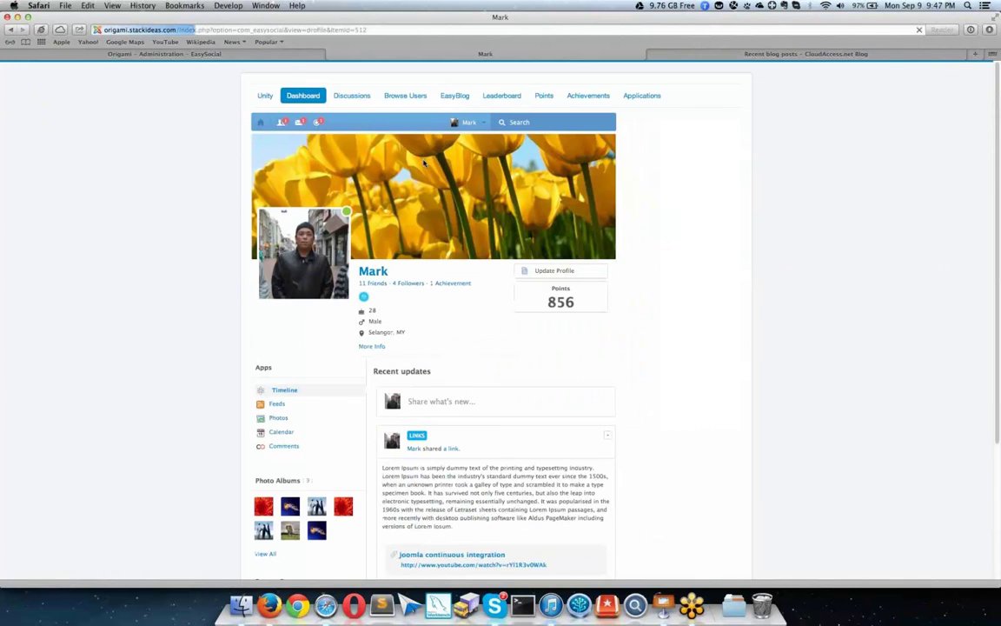
{"action": "left_click", "coordinate": [258, 58]}
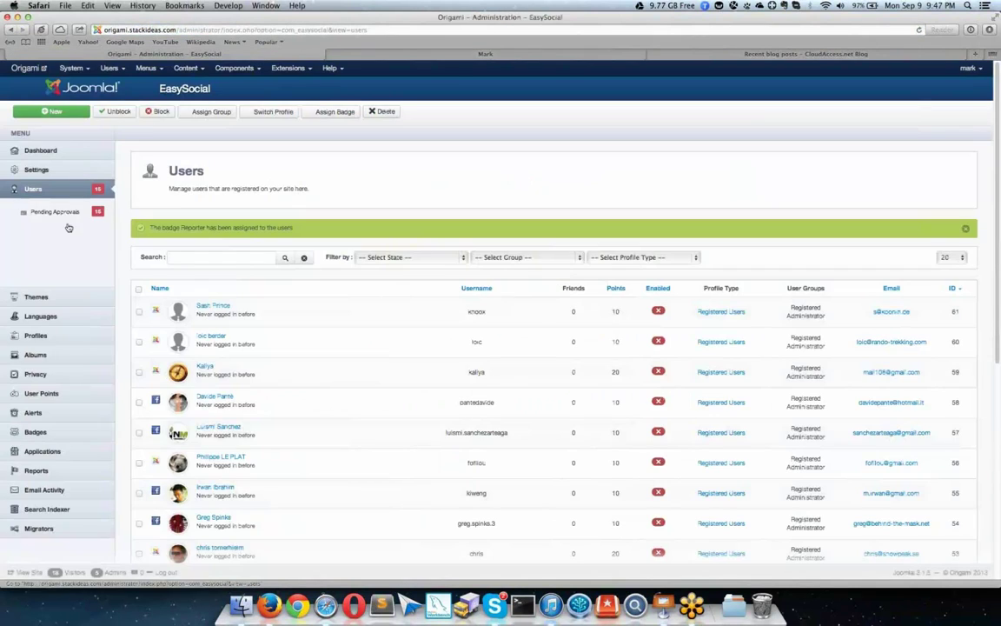
{"action": "left_click", "coordinate": [49, 338]}
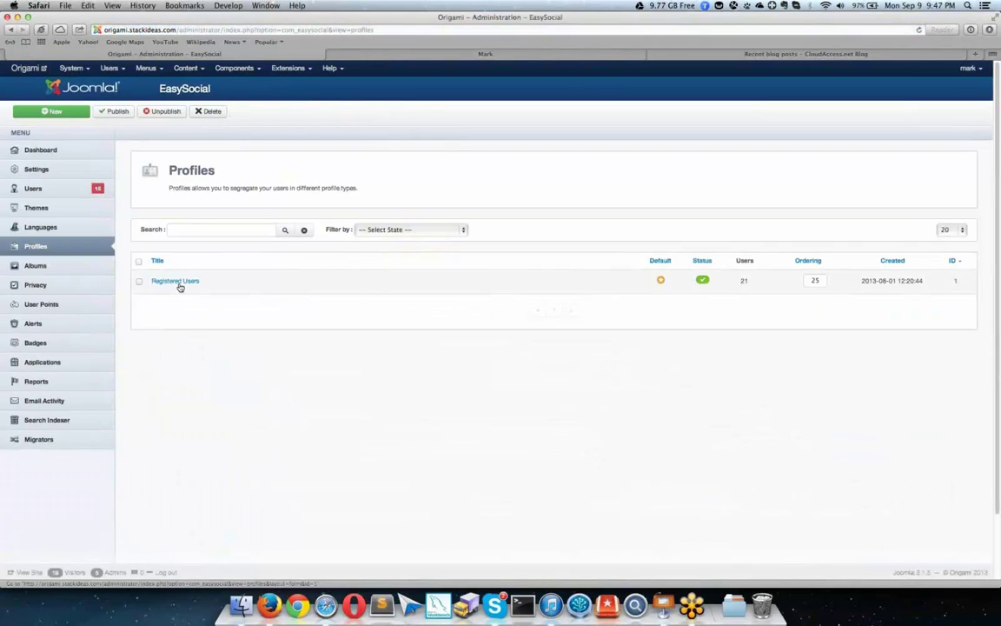
Step: In the Registered Users profile type's custom fields, drag Discuss Signature in below Password
{"action": "left_click", "coordinate": [179, 287]}
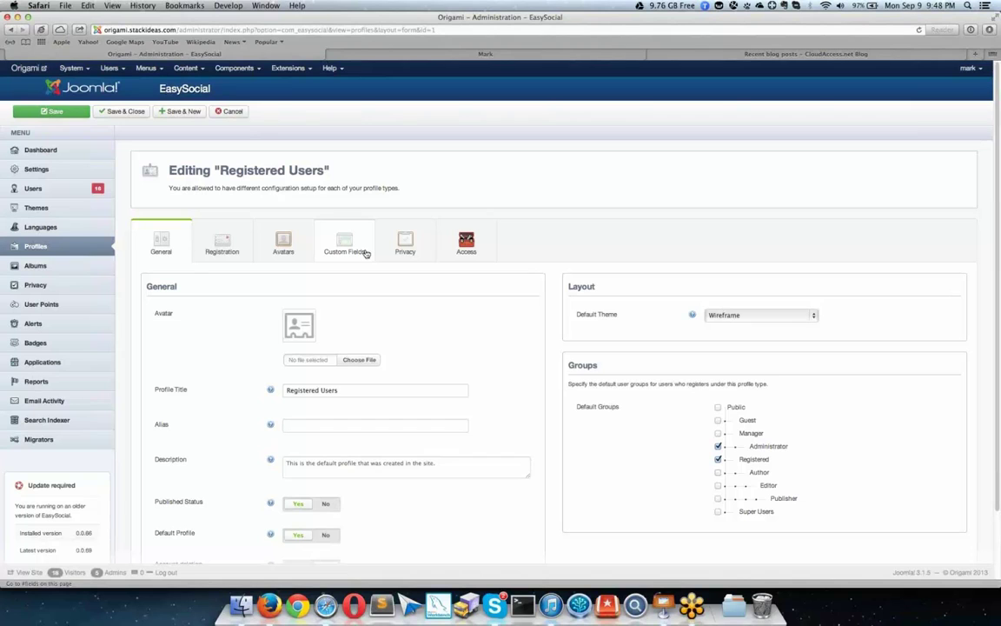
{"action": "left_click", "coordinate": [366, 253]}
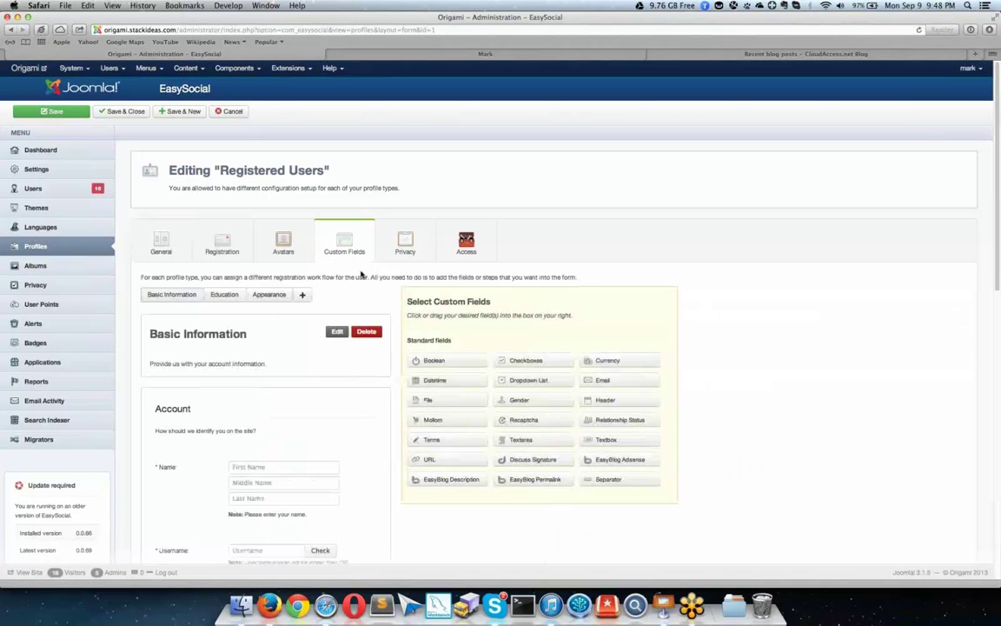
{"action": "scroll", "coordinate": [452, 271], "scroll_direction": "down", "scroll_amount": 5}
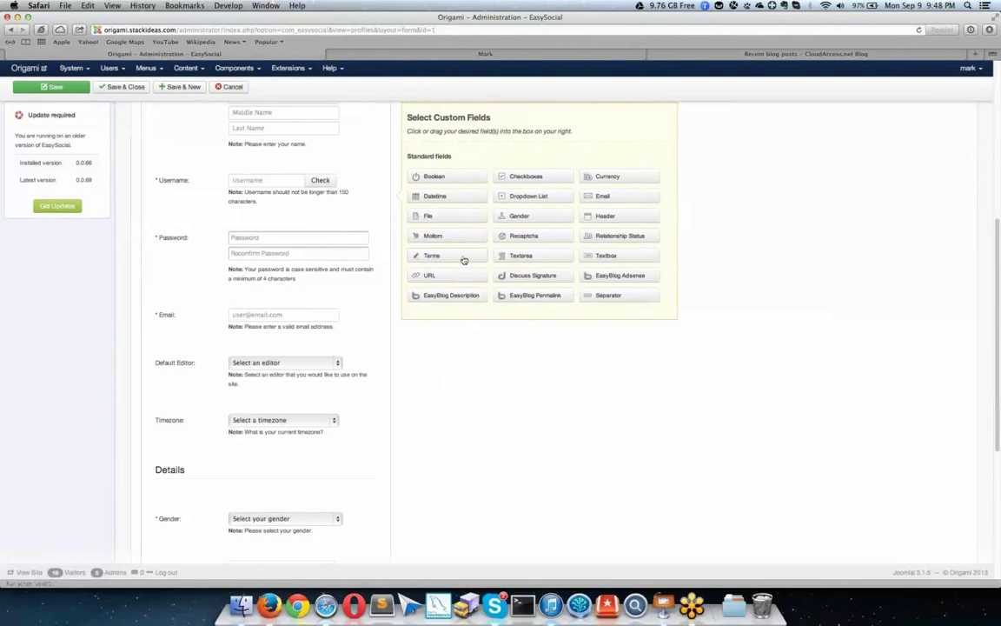
{"action": "mouse_move", "coordinate": [529, 279]}
{"action": "left_mouse_down"}
{"action": "mouse_move", "coordinate": [317, 288]}
{"action": "mouse_move", "coordinate": [209, 309]}
{"action": "left_mouse_up"}
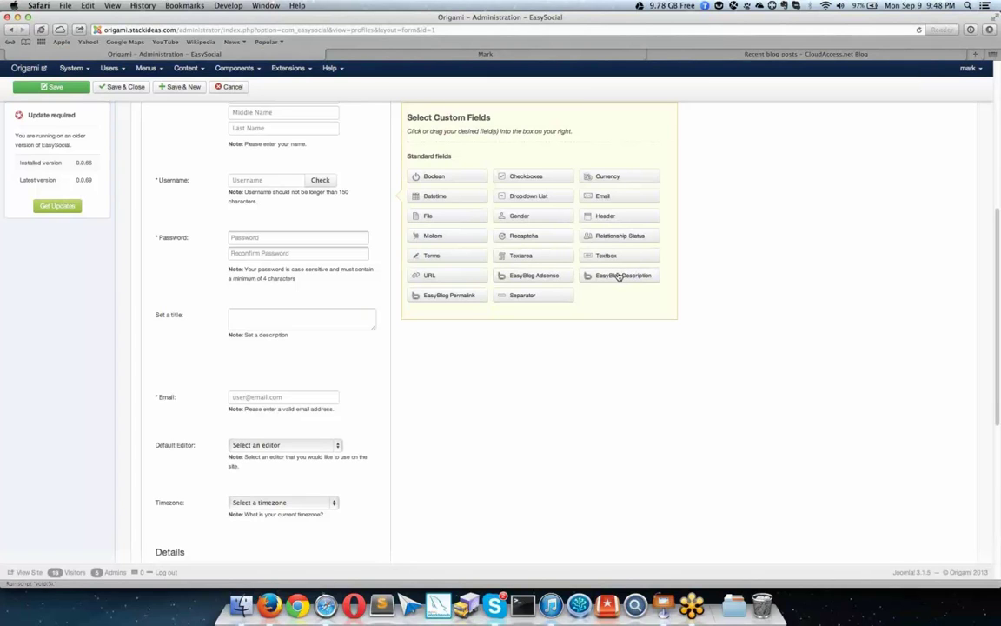
Step: On the frontend profile page, open Applications from the account menu
{"action": "left_click", "coordinate": [458, 55]}
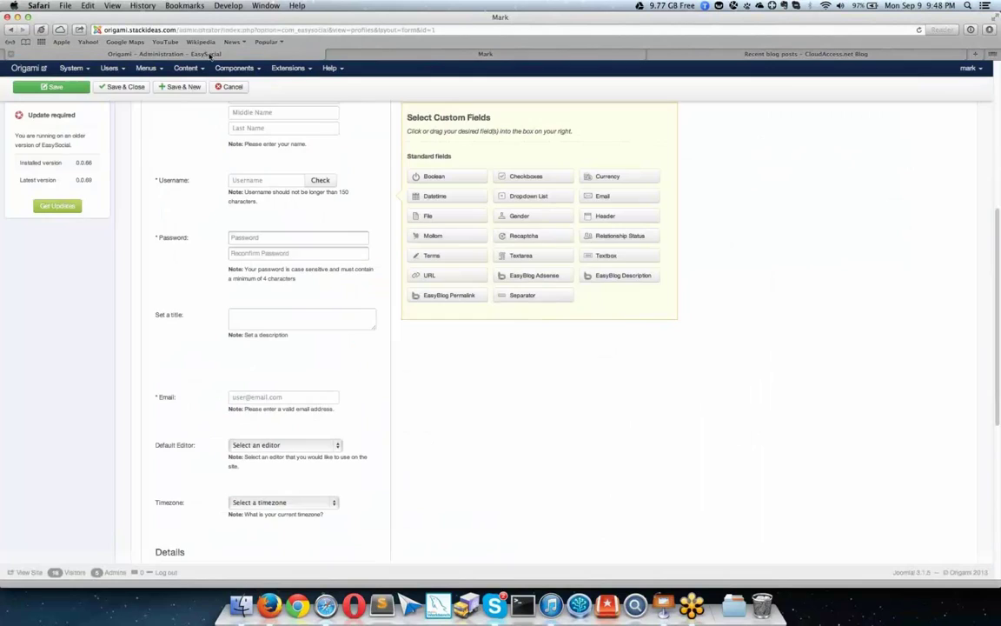
{"action": "left_click", "coordinate": [191, 53]}
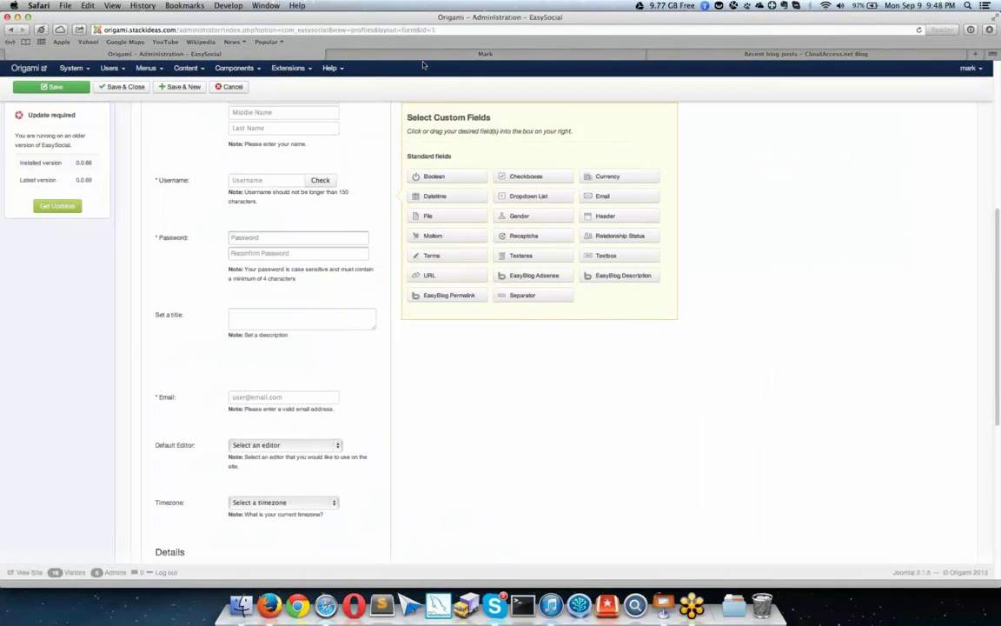
{"action": "left_click", "coordinate": [427, 52]}
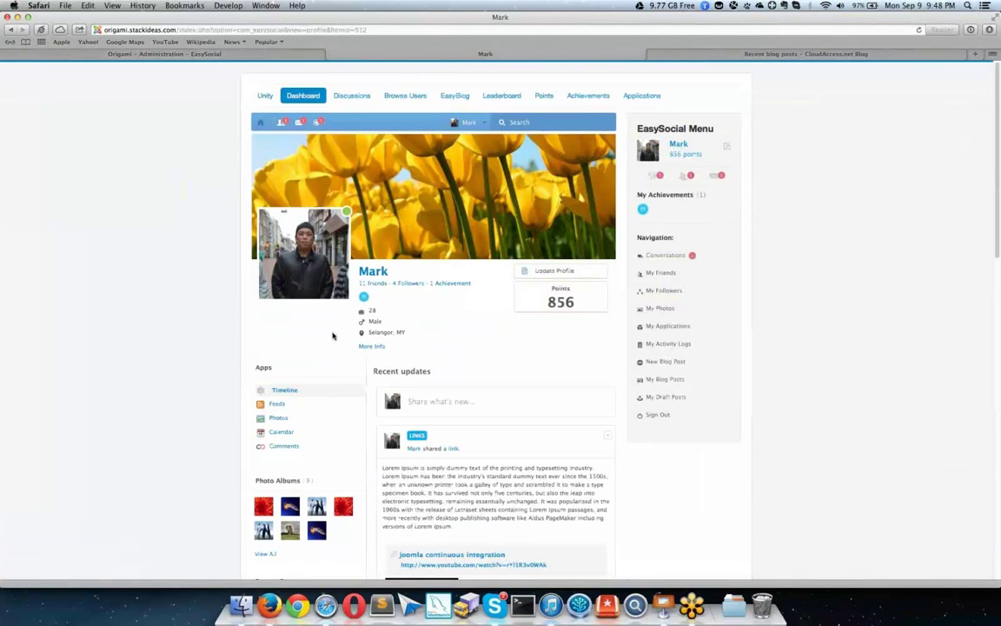
{"action": "scroll", "coordinate": [332, 336], "scroll_direction": "down", "scroll_amount": 2}
{"action": "scroll", "coordinate": [322, 325], "scroll_direction": "up", "scroll_amount": 2}
{"action": "left_click", "coordinate": [469, 121]}
{"action": "left_click", "coordinate": [401, 249]}
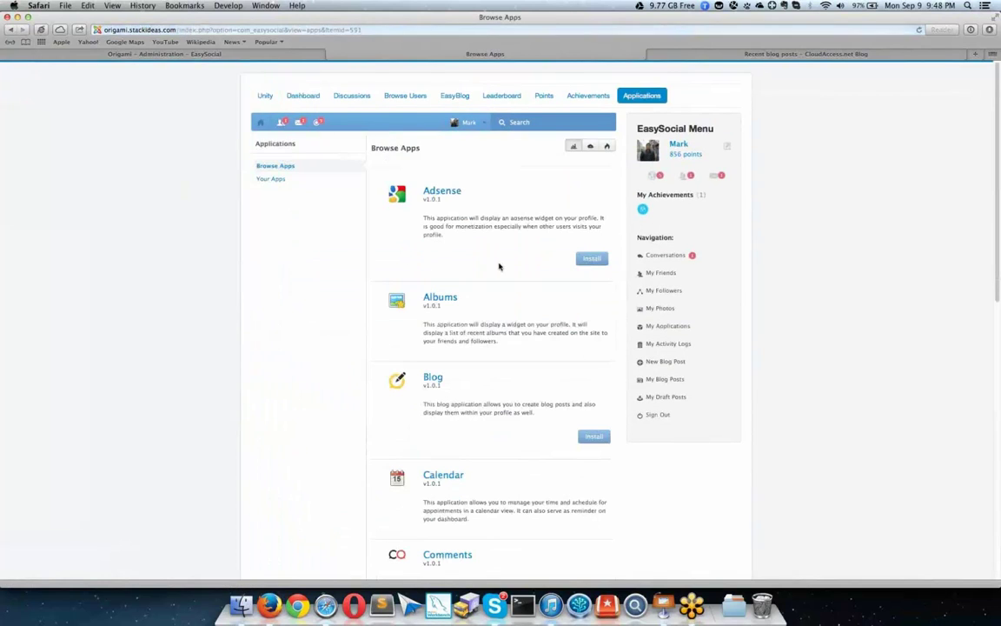
{"action": "scroll", "coordinate": [521, 313], "scroll_direction": "down", "scroll_amount": 10}
Step: Install the Discuss app, accepting its terms, and dismiss the success message
{"action": "left_click", "coordinate": [581, 360]}
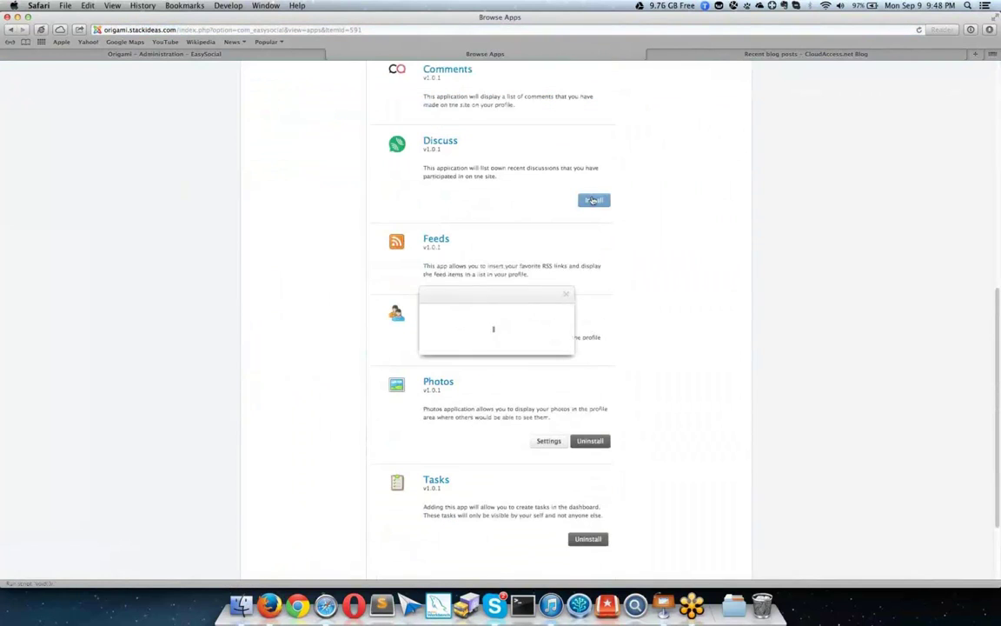
{"action": "left_click", "coordinate": [475, 358]}
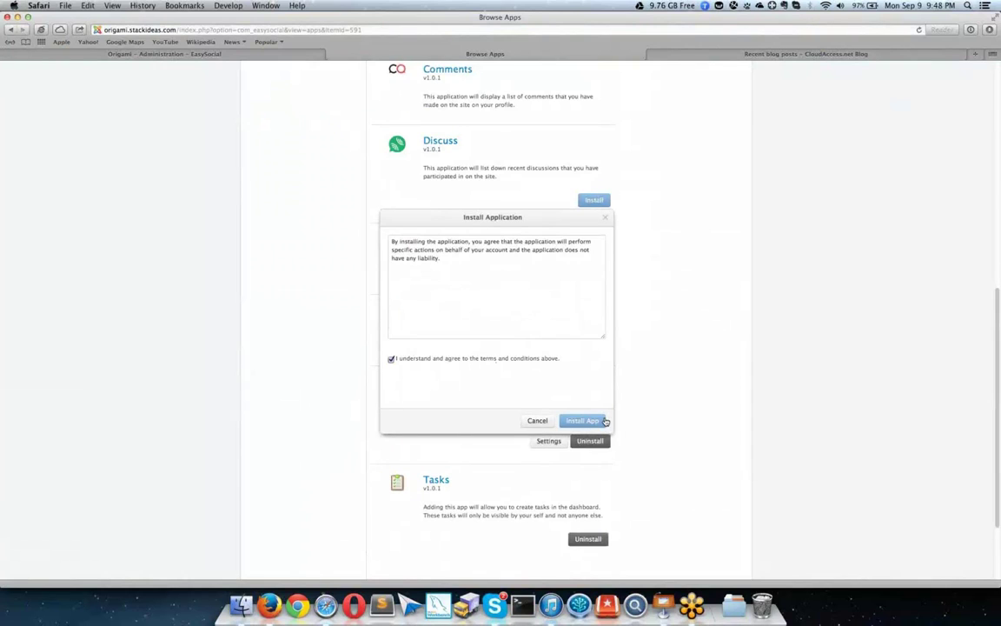
{"action": "left_click", "coordinate": [584, 419]}
{"action": "scroll", "coordinate": [384, 245], "scroll_direction": "up", "scroll_amount": 10}
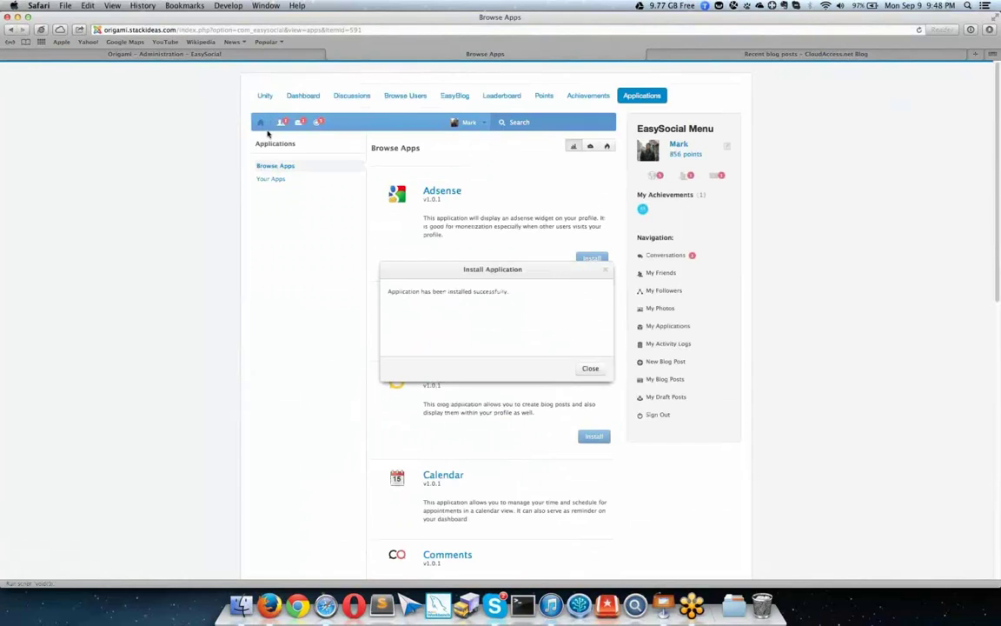
{"action": "left_click", "coordinate": [461, 124]}
Step: Show the Discuss statistics on your profile, then return to the administrator profile form
{"action": "left_click", "coordinate": [408, 166]}
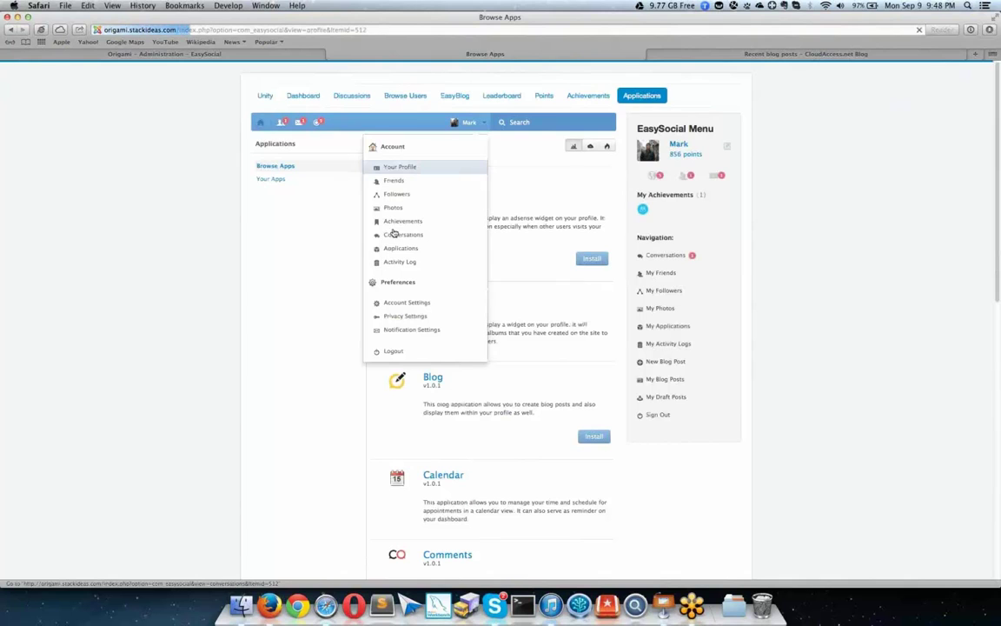
{"action": "scroll", "coordinate": [377, 287], "scroll_direction": "down", "scroll_amount": 5}
{"action": "left_click", "coordinate": [285, 323]}
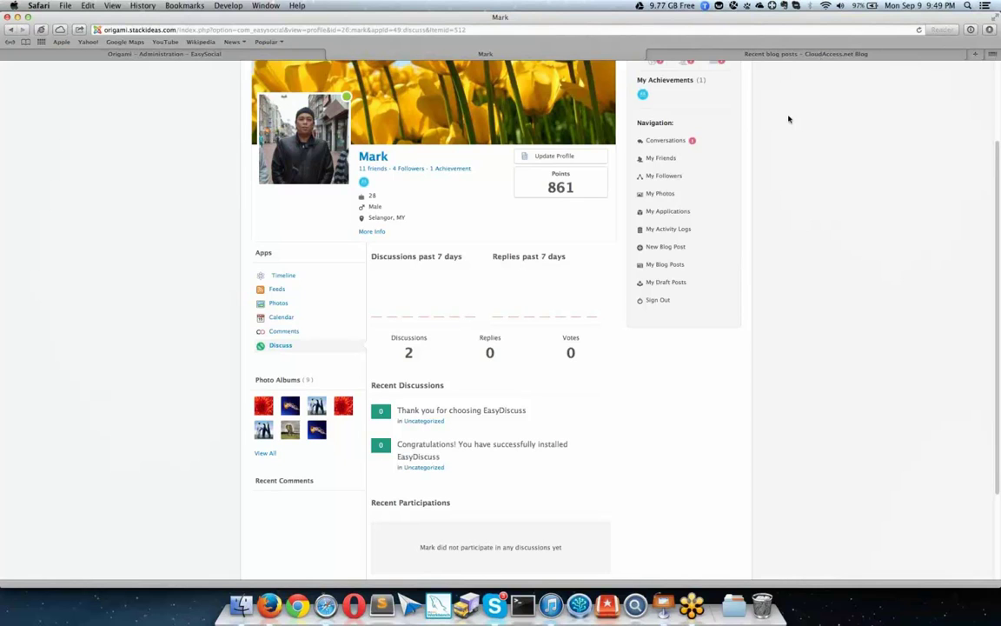
{"action": "scroll", "coordinate": [788, 119], "scroll_direction": "up", "scroll_amount": 3}
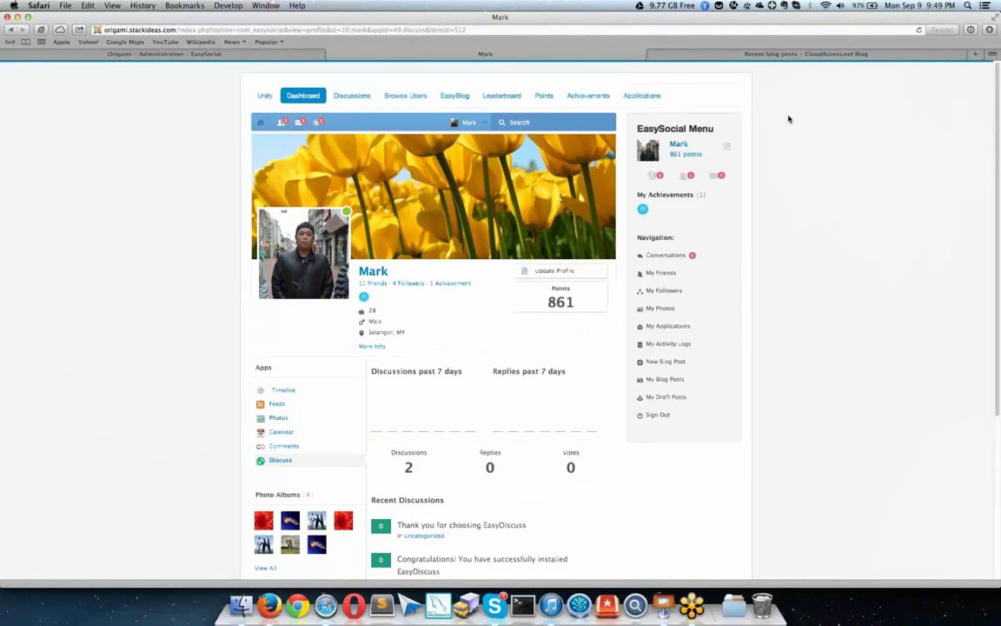
{"action": "left_click", "coordinate": [268, 53]}
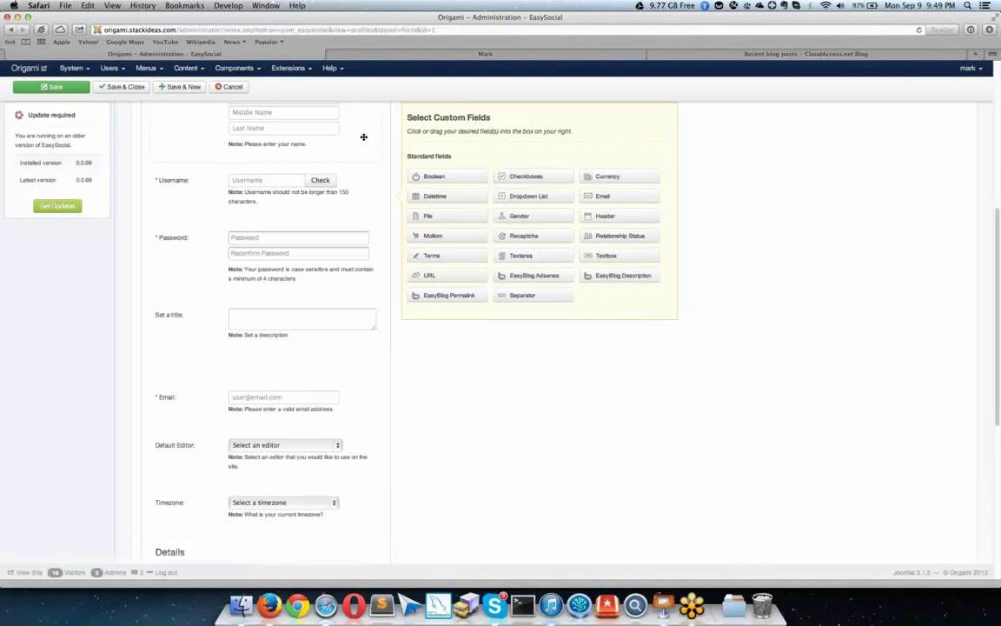
{"action": "scroll", "coordinate": [363, 137], "scroll_direction": "up", "scroll_amount": 5}
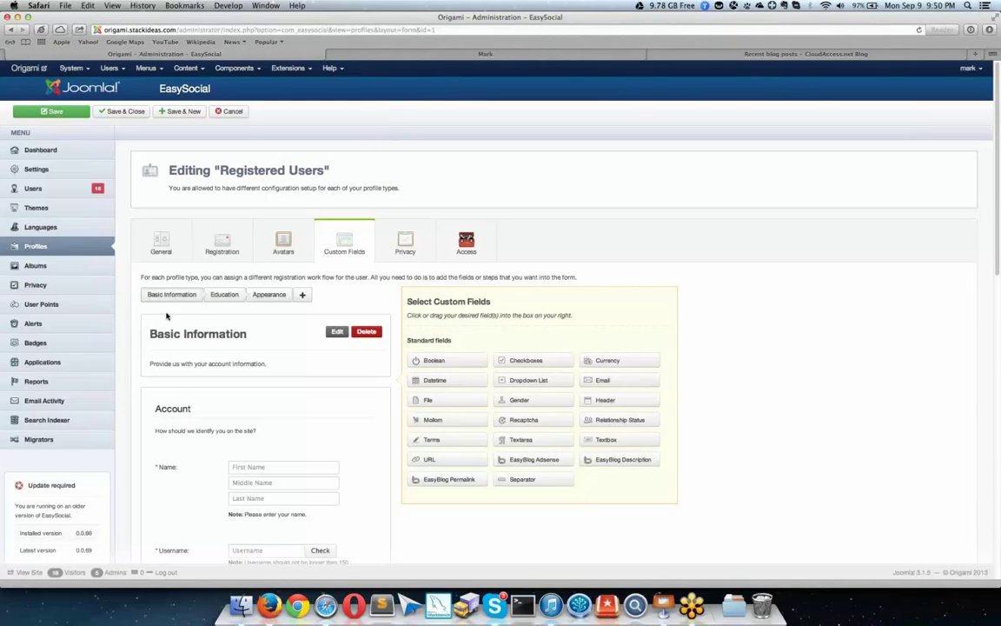
Step: Open the JomSocial migrator under Migrators, which reports JomSocial is not installed
{"action": "left_click", "coordinate": [65, 443]}
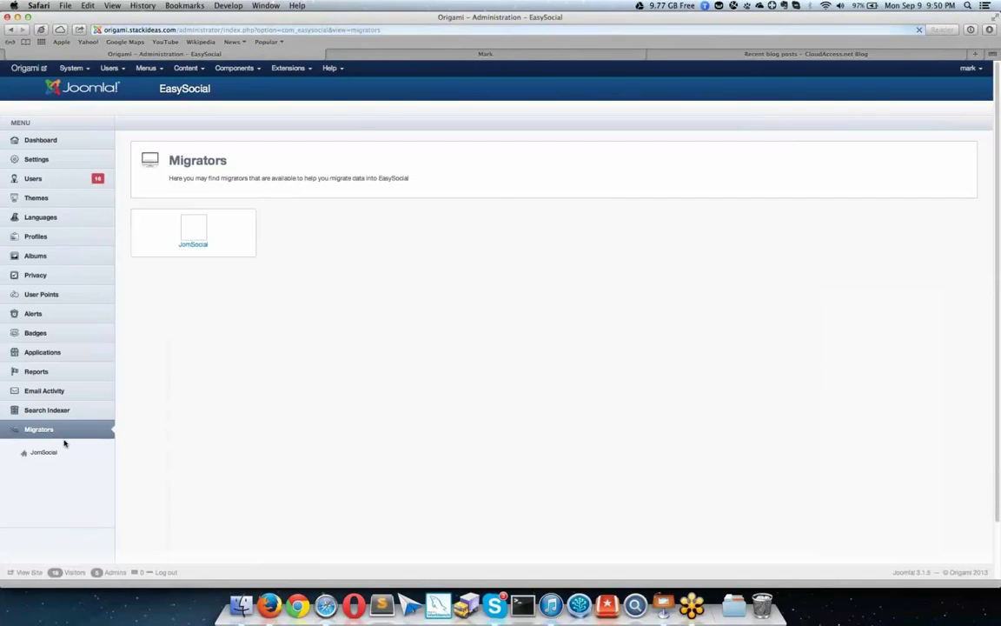
{"action": "left_click", "coordinate": [219, 246]}
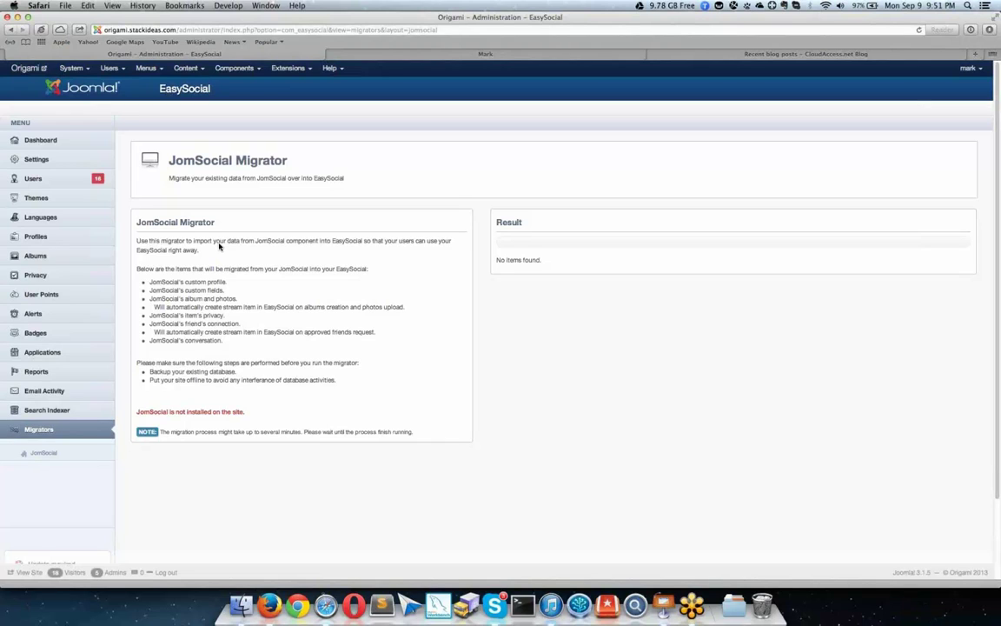
Step: On the frontend, open the news feed dashboard and then the Calendar app
{"action": "left_click", "coordinate": [356, 58]}
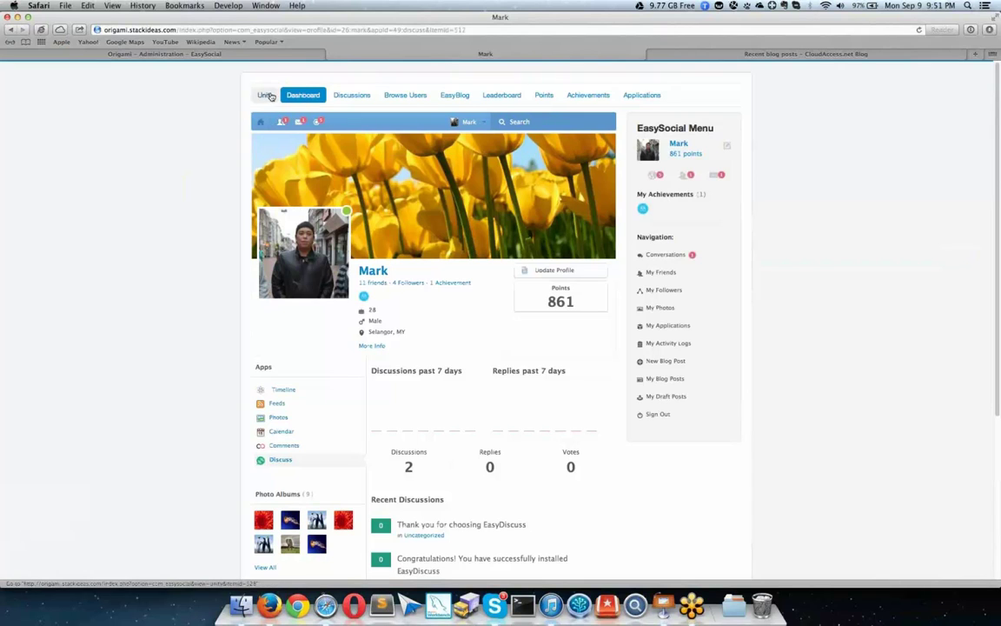
{"action": "left_click", "coordinate": [260, 126]}
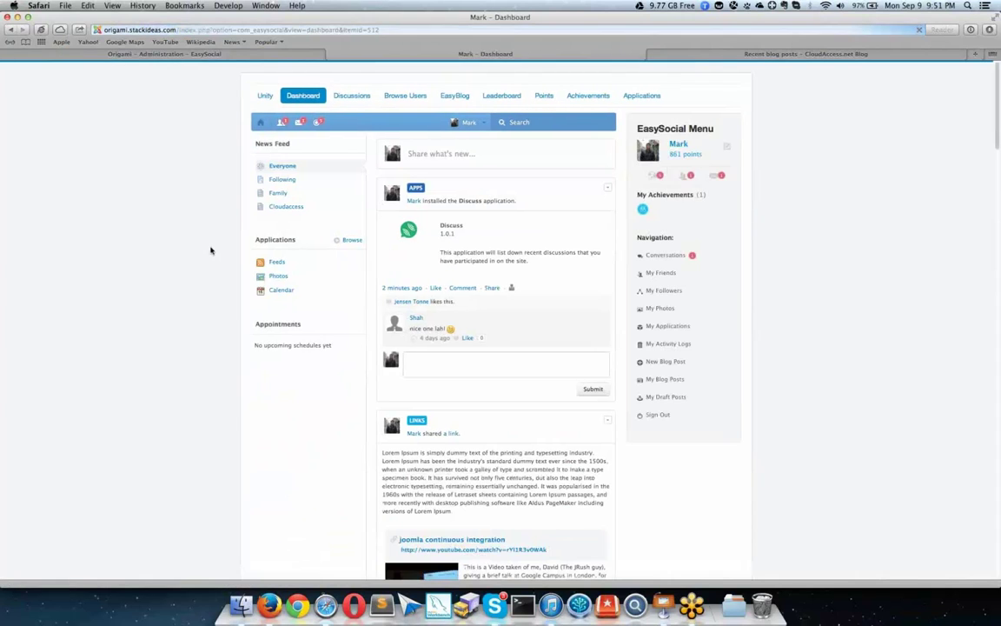
{"action": "left_click", "coordinate": [261, 290]}
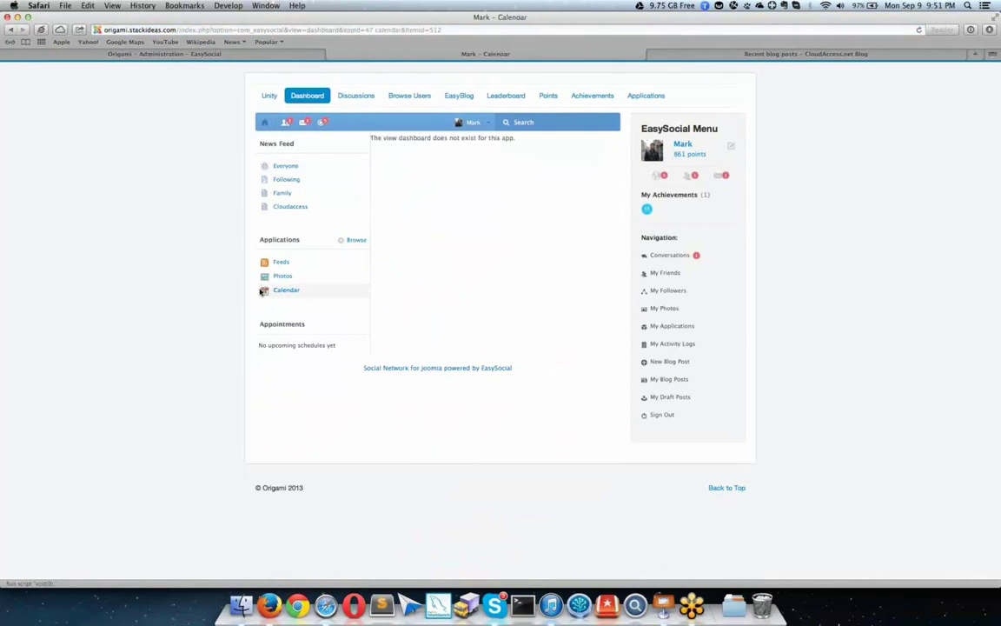
Step: Load easysocial.com, open the Social section and log in with the administrator username and password
{"action": "key", "text": "super+l"}
{"action": "type", "text": "easys"}
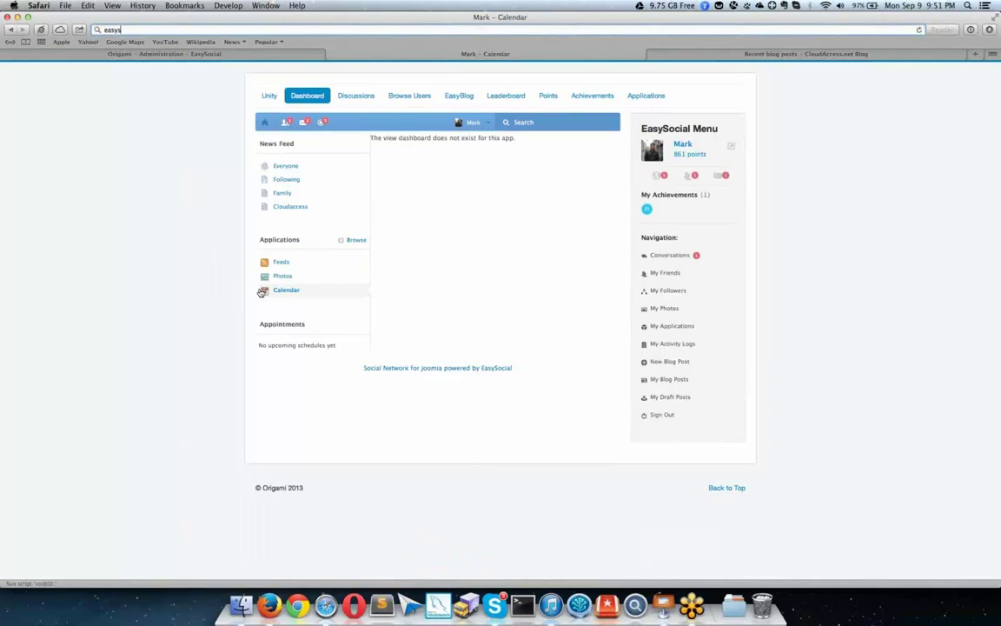
{"action": "type", "text": "ocial.com"}
{"action": "key", "text": "Return"}
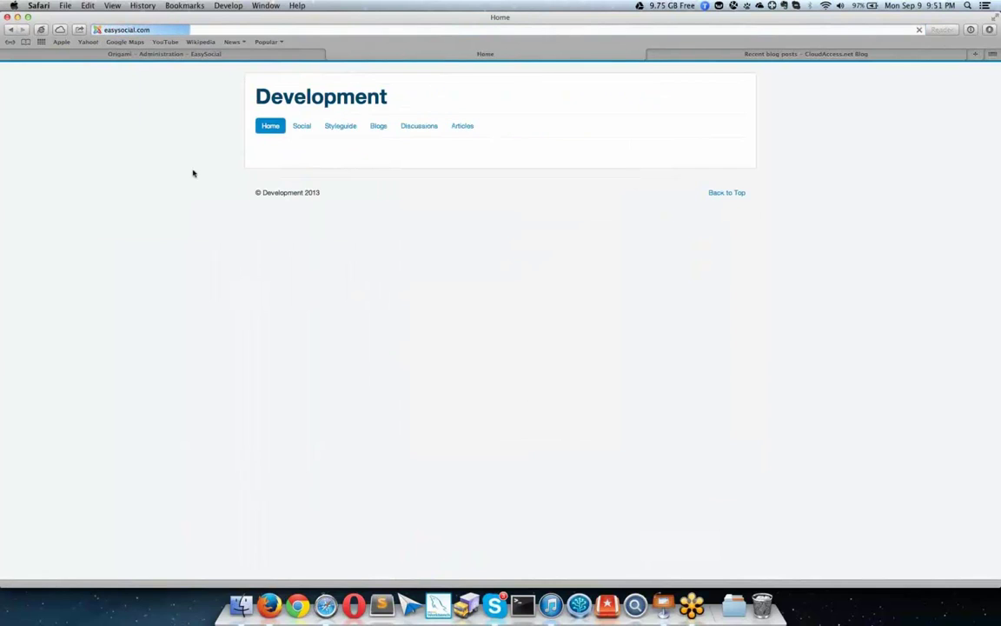
{"action": "left_click", "coordinate": [301, 126]}
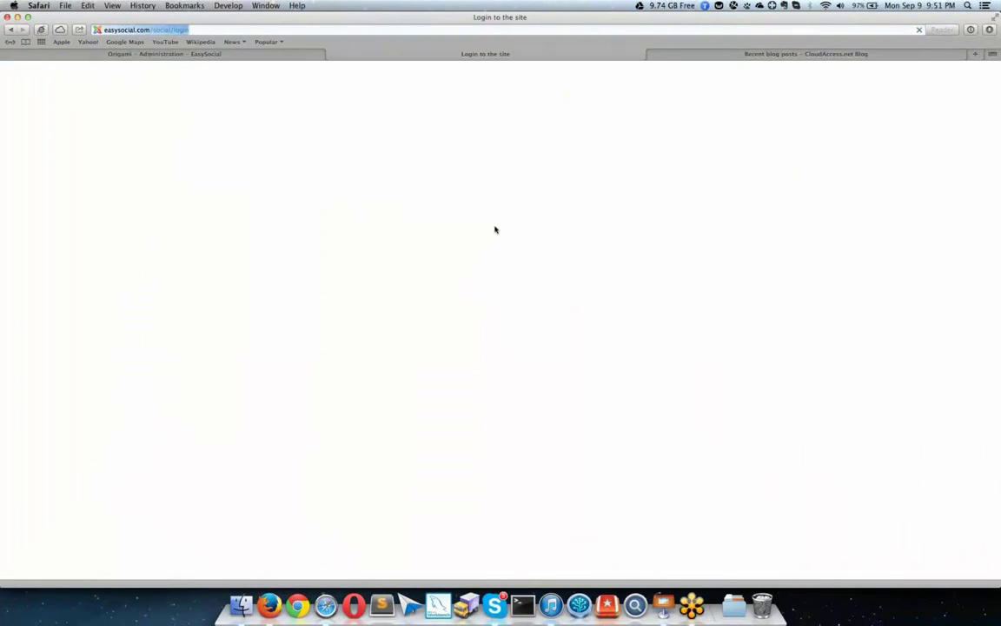
{"action": "type", "text": "admin"}
{"action": "key", "text": "Tab"}
{"action": "type", "text": "password"}
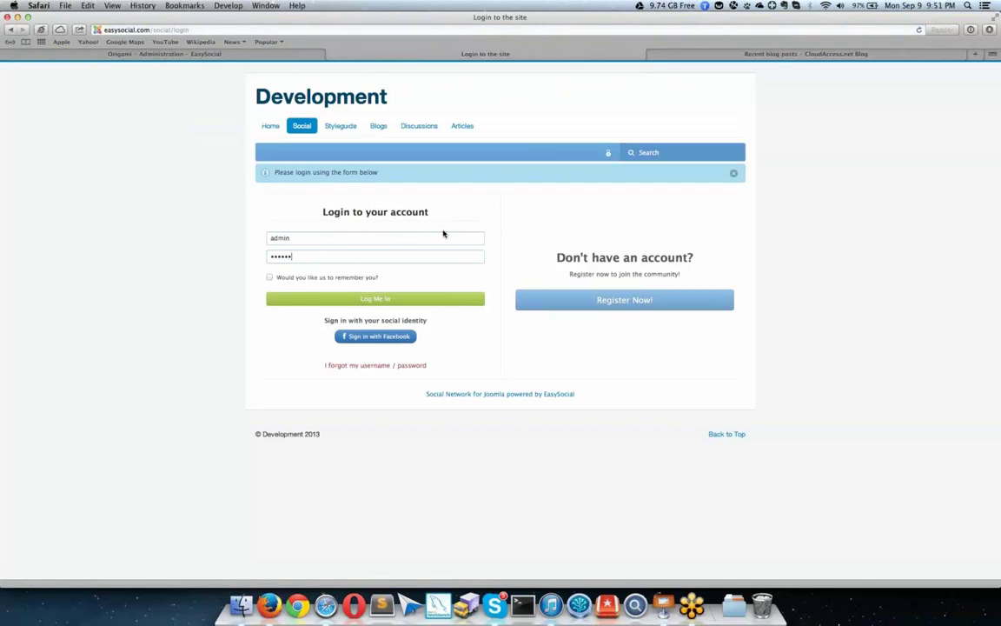
{"action": "key", "text": "Return"}
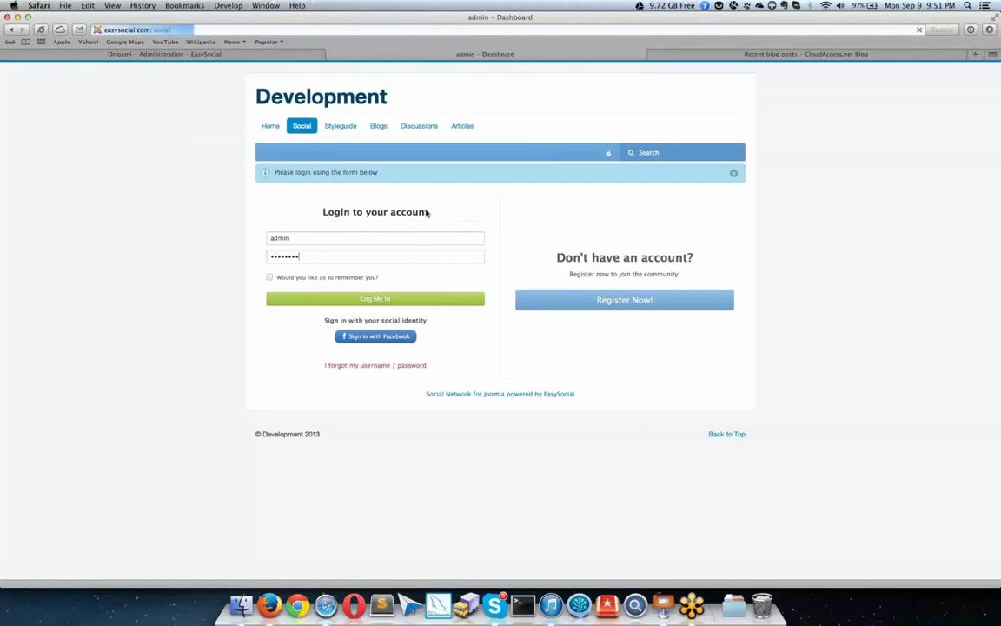
Step: Open the Calendar app and pick Wednesday 11 September for a new schedule
{"action": "left_click", "coordinate": [278, 319]}
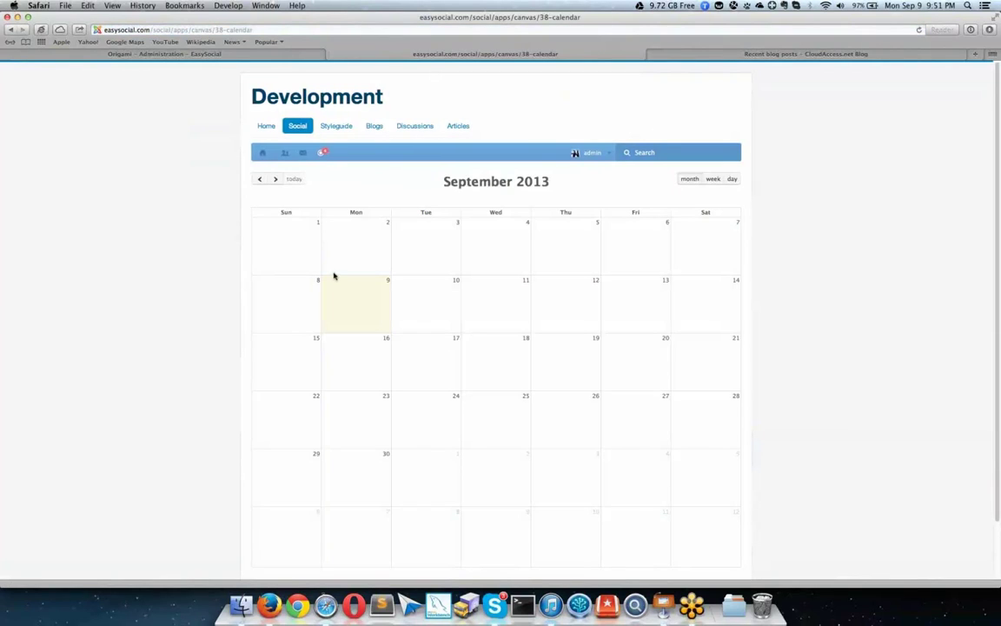
{"action": "left_click", "coordinate": [500, 290]}
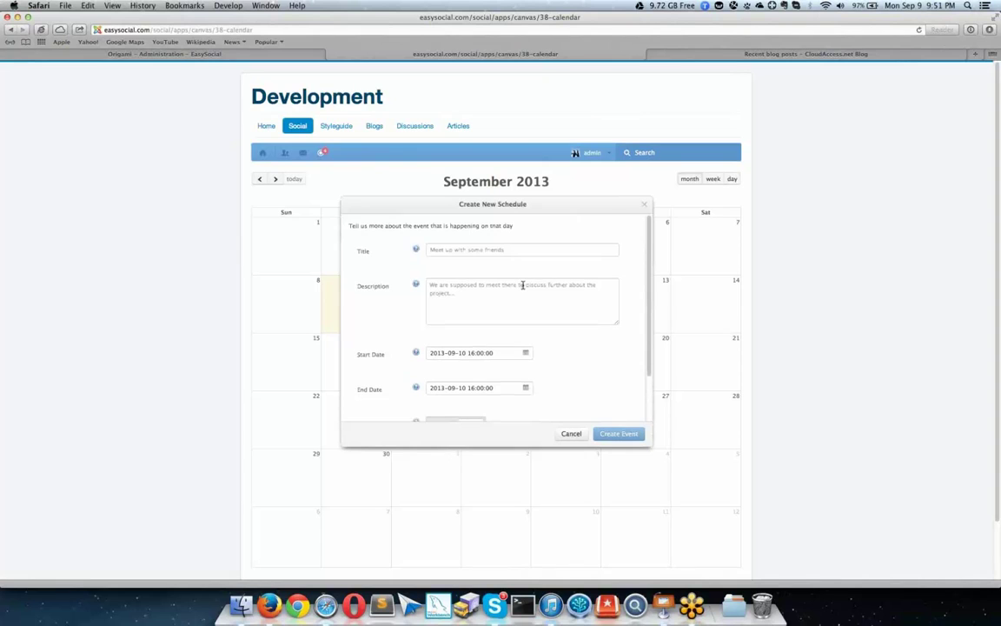
{"action": "scroll", "coordinate": [522, 285], "scroll_direction": "down", "scroll_amount": 2}
{"action": "scroll", "coordinate": [522, 285], "scroll_direction": "down", "scroll_amount": 5}
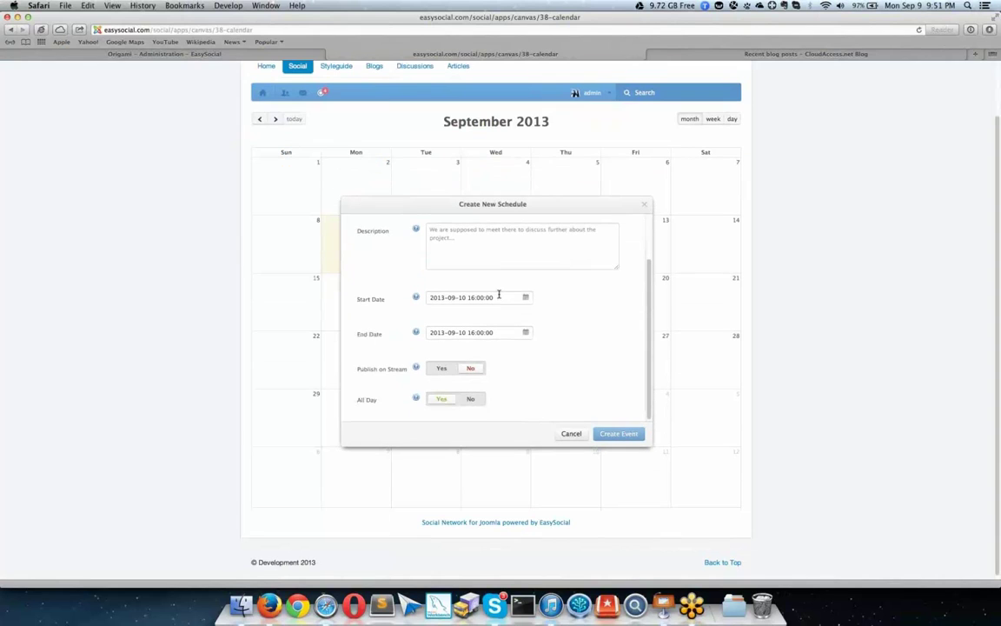
{"action": "scroll", "coordinate": [497, 230], "scroll_direction": "up", "scroll_amount": 6}
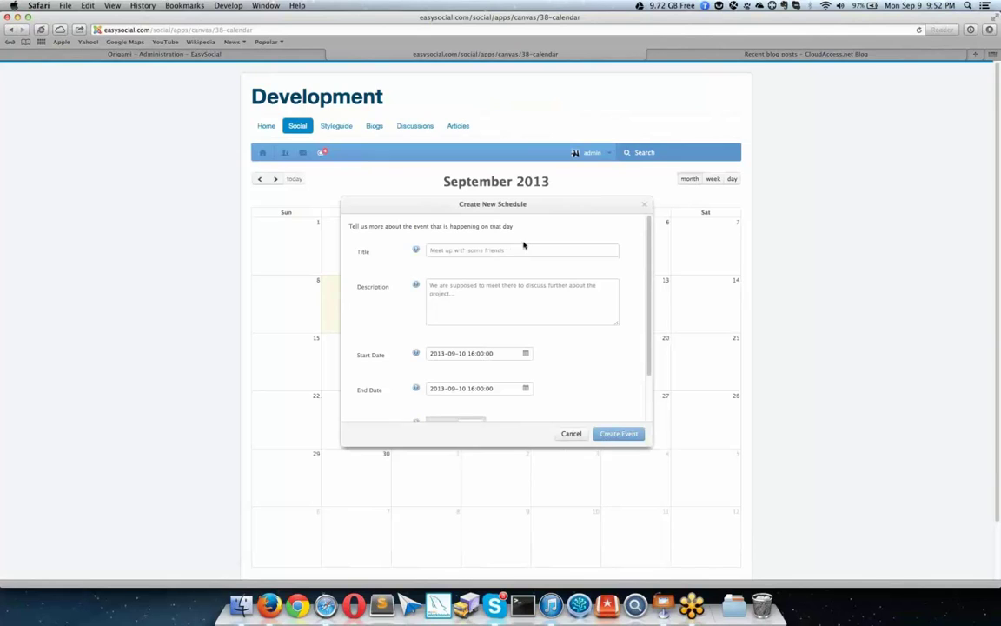
{"action": "scroll", "coordinate": [627, 248], "scroll_direction": "down", "scroll_amount": 5}
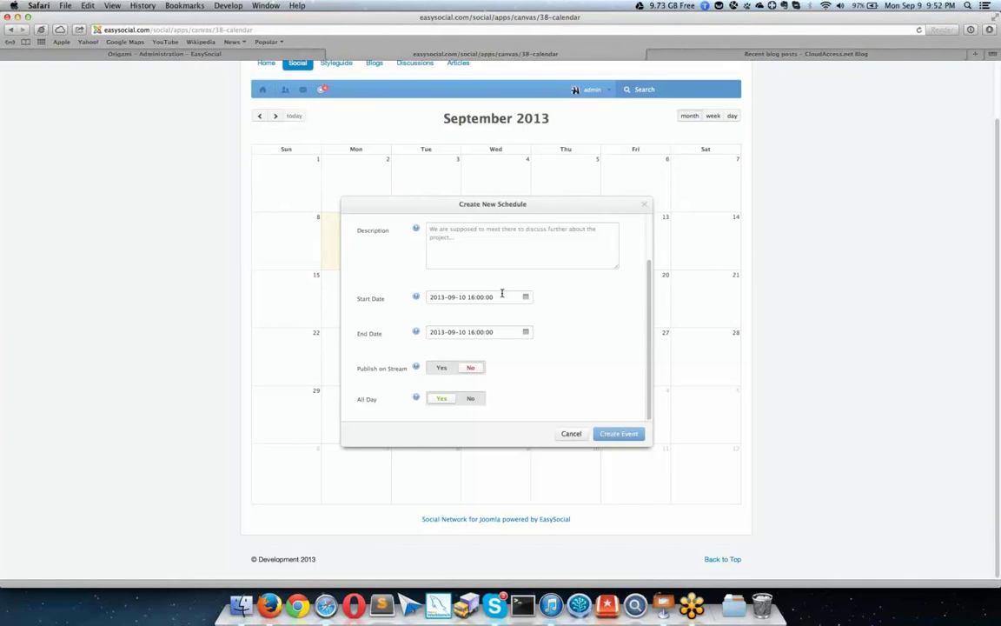
Step: Close the new schedule forms without saving and switch the calendar to week view
{"action": "left_click", "coordinate": [643, 204]}
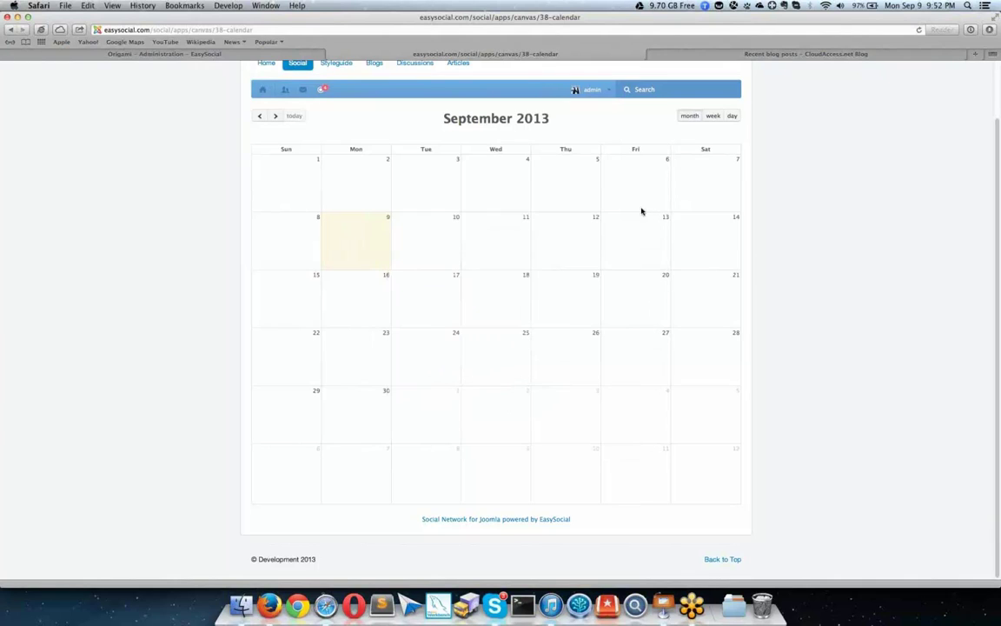
{"action": "left_click", "coordinate": [565, 231]}
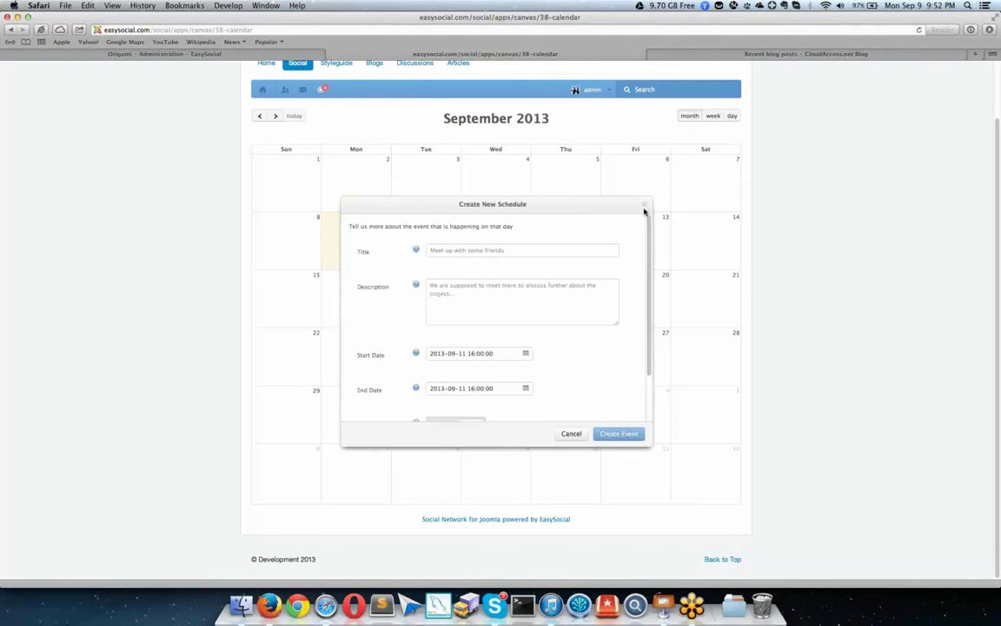
{"action": "left_click", "coordinate": [645, 207]}
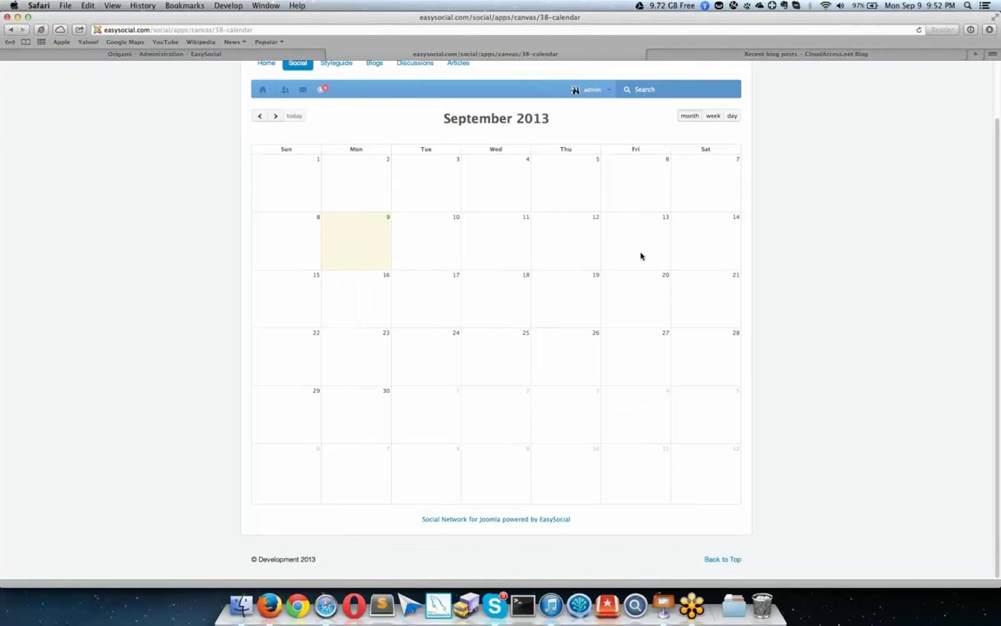
{"action": "left_click", "coordinate": [712, 115]}
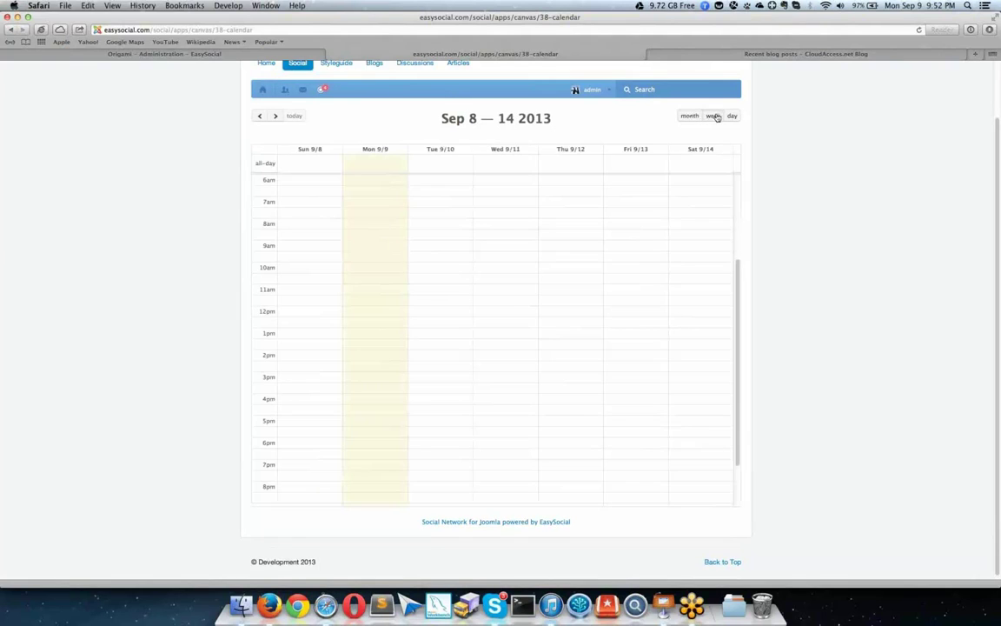
Step: Show Monday Sep 9, 2013 in day view and mark out a 00:00–03:00 schedule block
{"action": "left_click", "coordinate": [731, 116]}
{"action": "left_click_drag", "start_coordinate": [467, 223], "coordinate": [466, 275]}
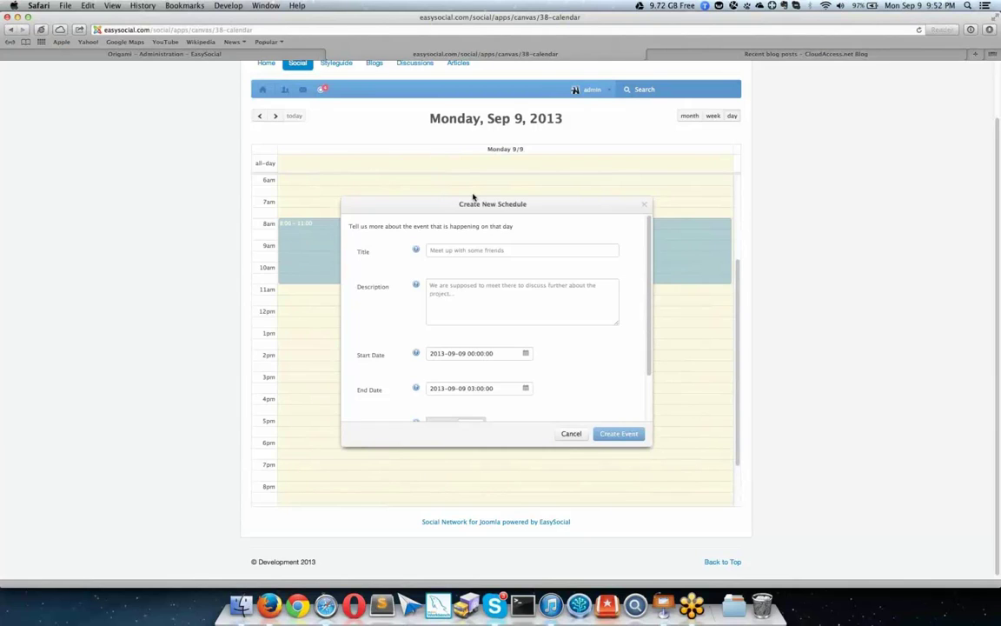
{"action": "scroll", "coordinate": [505, 235], "scroll_direction": "down", "scroll_amount": 2}
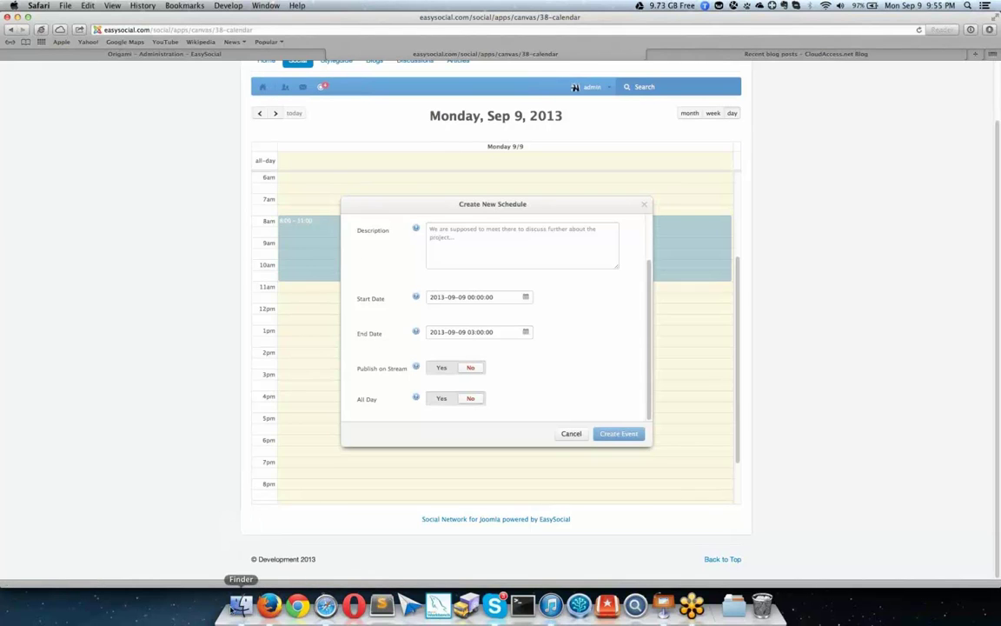
Step: Open easysocial.com's components/com_easysocial/themes/wireframe/dashboard/default.php from Finder in Sublime Text
{"action": "left_click", "coordinate": [241, 606]}
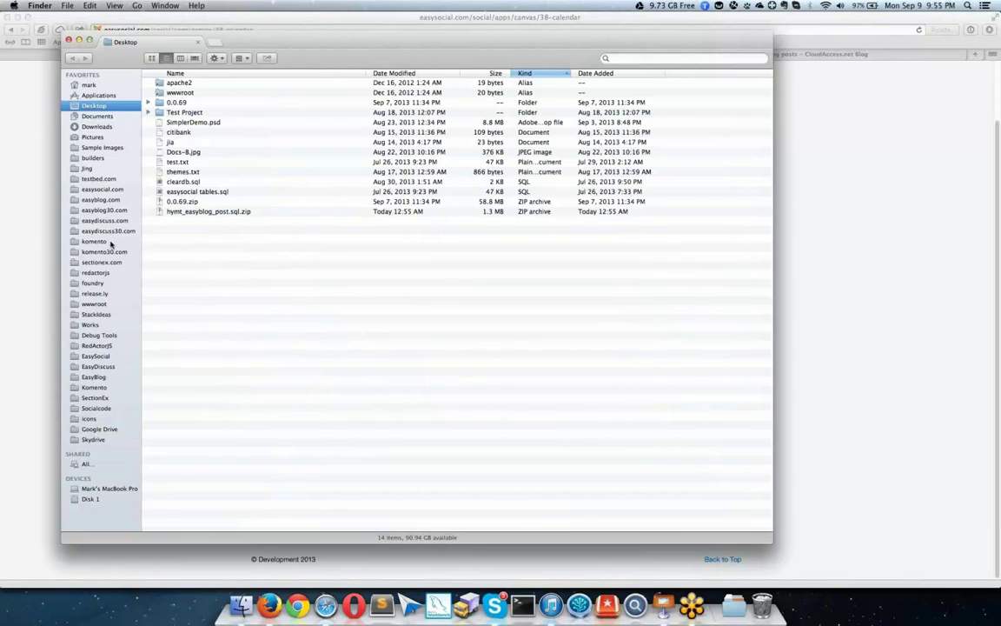
{"action": "left_click", "coordinate": [104, 189]}
{"action": "double_click", "coordinate": [196, 172]}
{"action": "double_click", "coordinate": [192, 132]}
{"action": "double_click", "coordinate": [193, 93]}
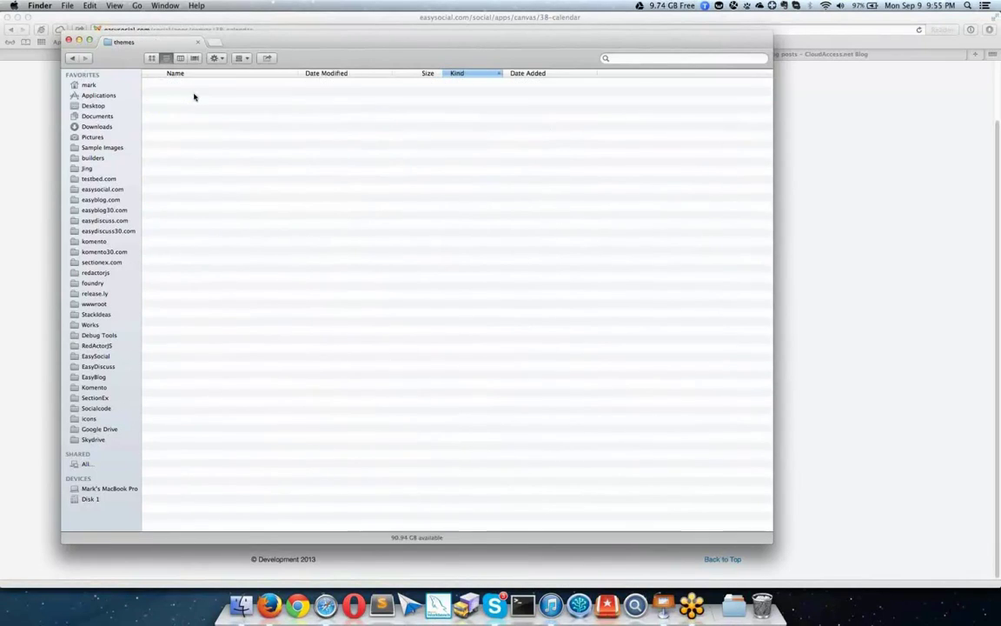
{"action": "double_click", "coordinate": [197, 89]}
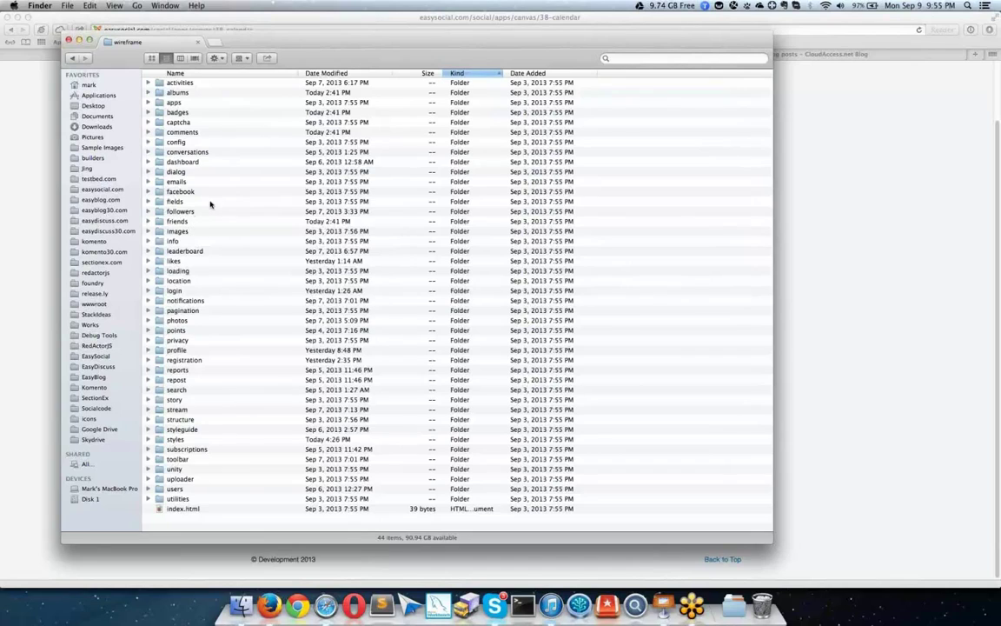
{"action": "double_click", "coordinate": [200, 162]}
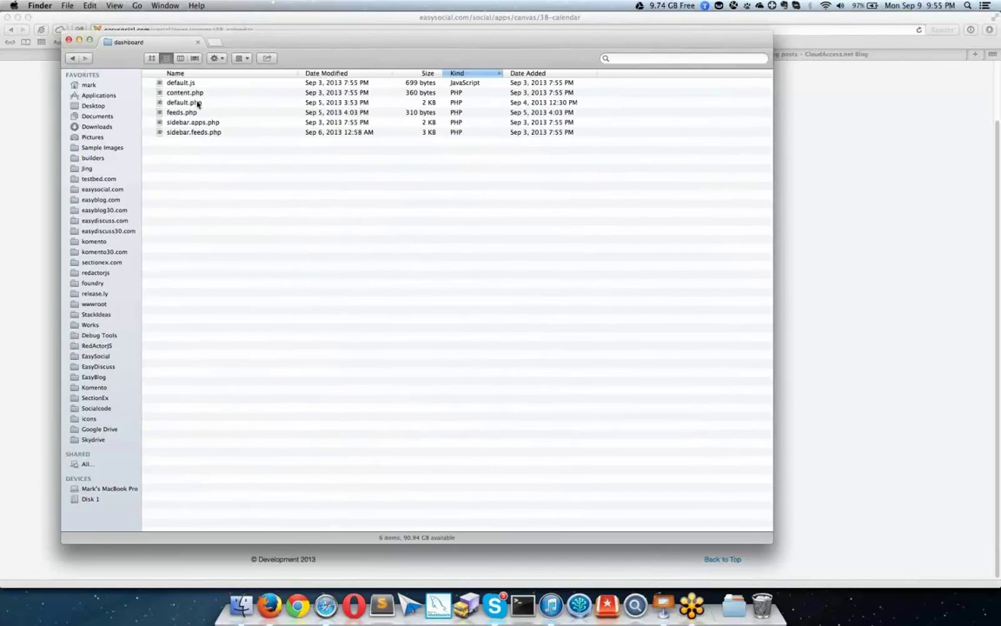
{"action": "left_click", "coordinate": [198, 103]}
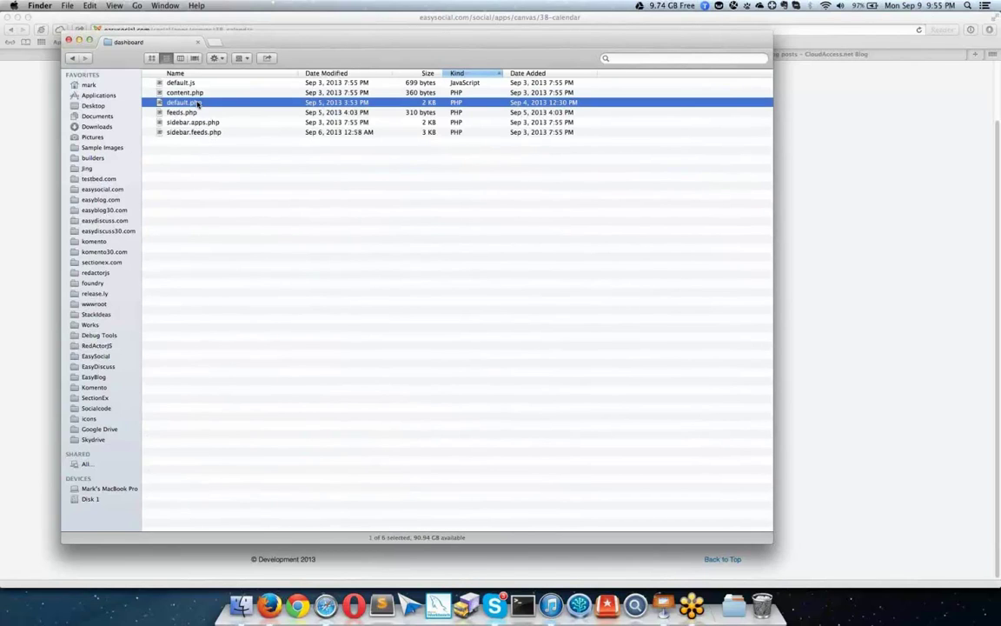
{"action": "double_click", "coordinate": [198, 103]}
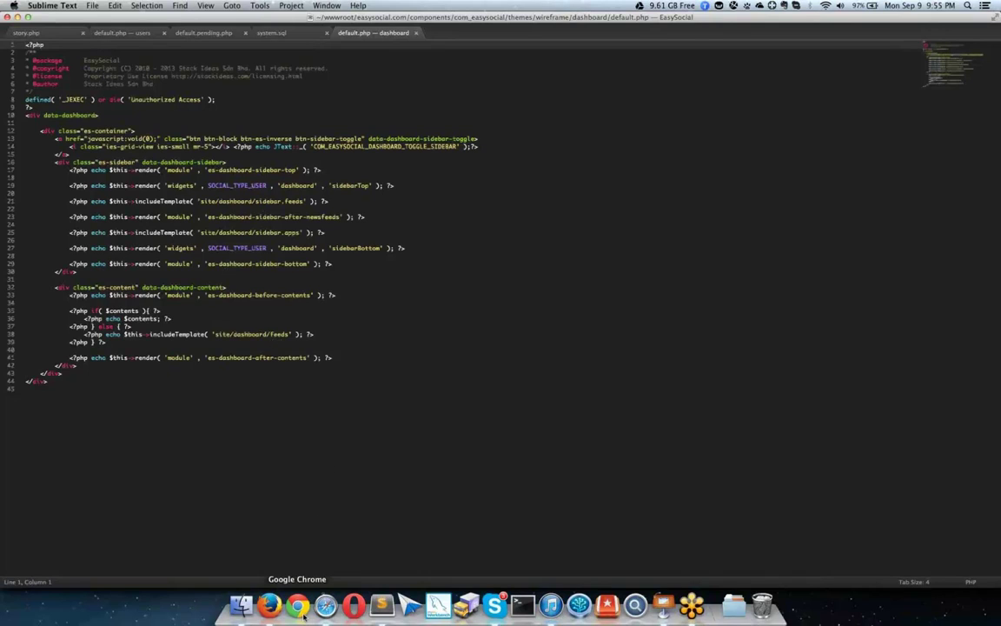
Step: Leave Sublime Text for Firefox, showing the EasySocial profile page
{"action": "mouse_move", "coordinate": [271, 606]}
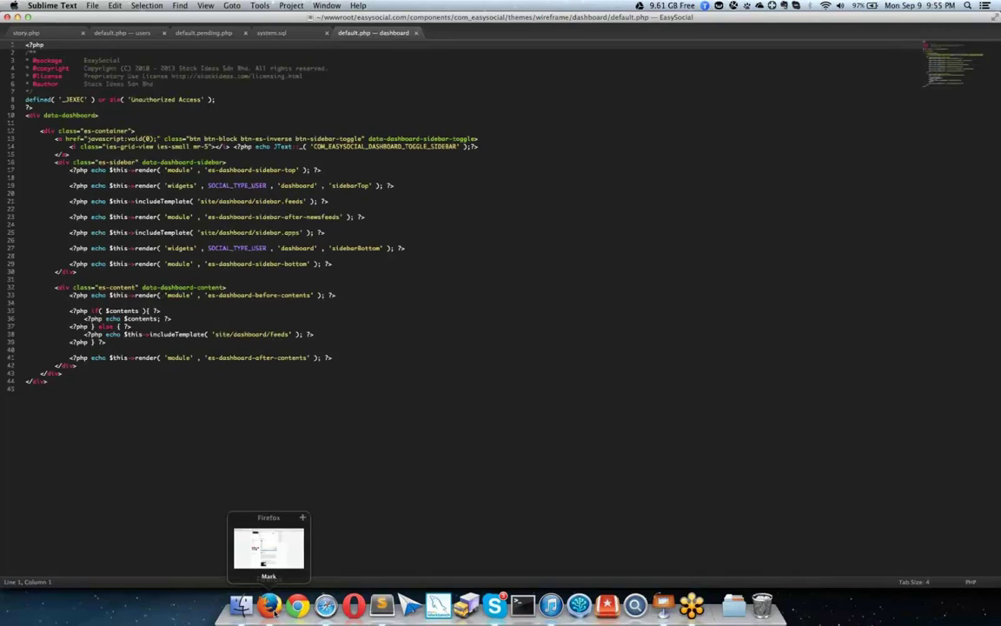
{"action": "left_click", "coordinate": [271, 608]}
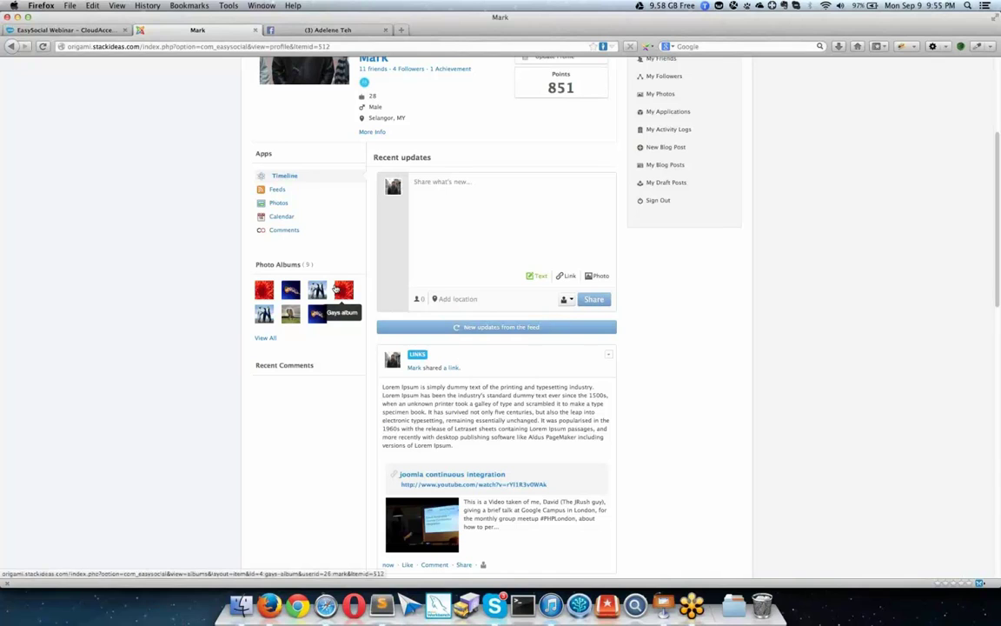
Step: From the top of the profile, open More Info to show the About page
{"action": "scroll", "coordinate": [334, 293], "scroll_direction": "up", "scroll_amount": 5}
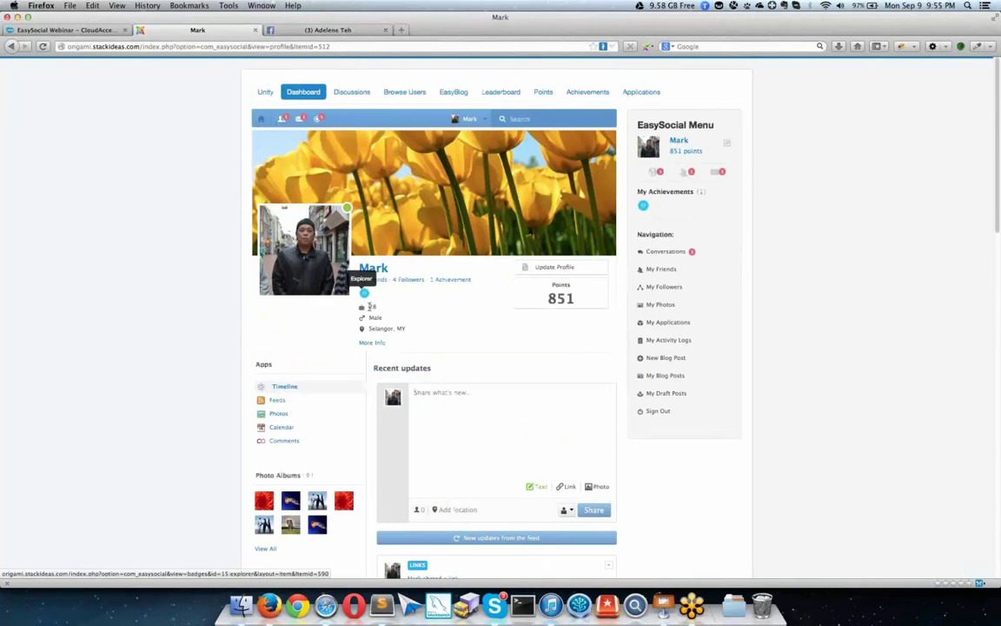
{"action": "left_click", "coordinate": [372, 344]}
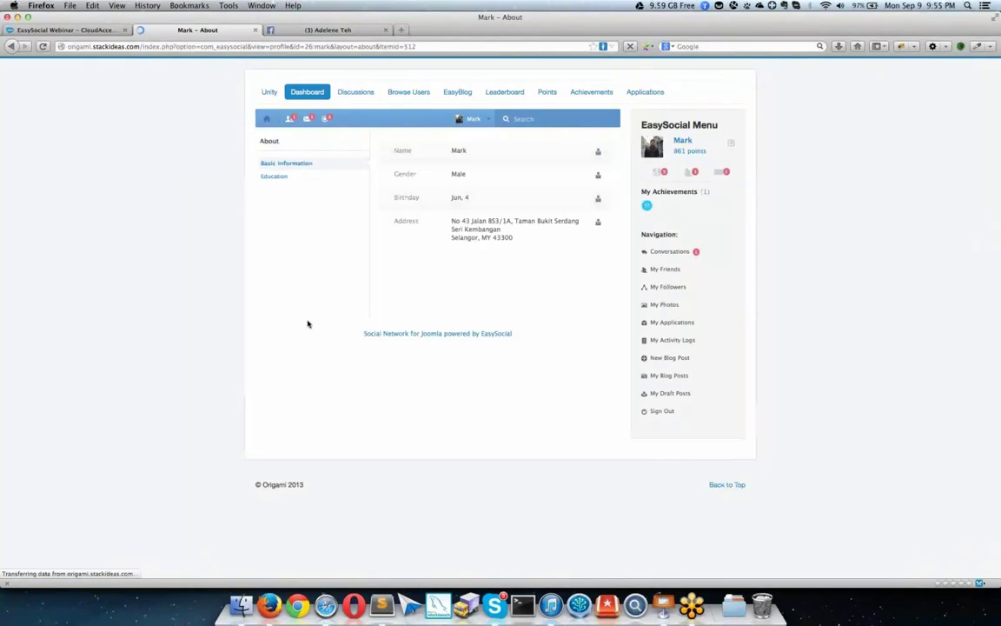
{"action": "left_click", "coordinate": [283, 177]}
{"action": "left_click", "coordinate": [293, 166]}
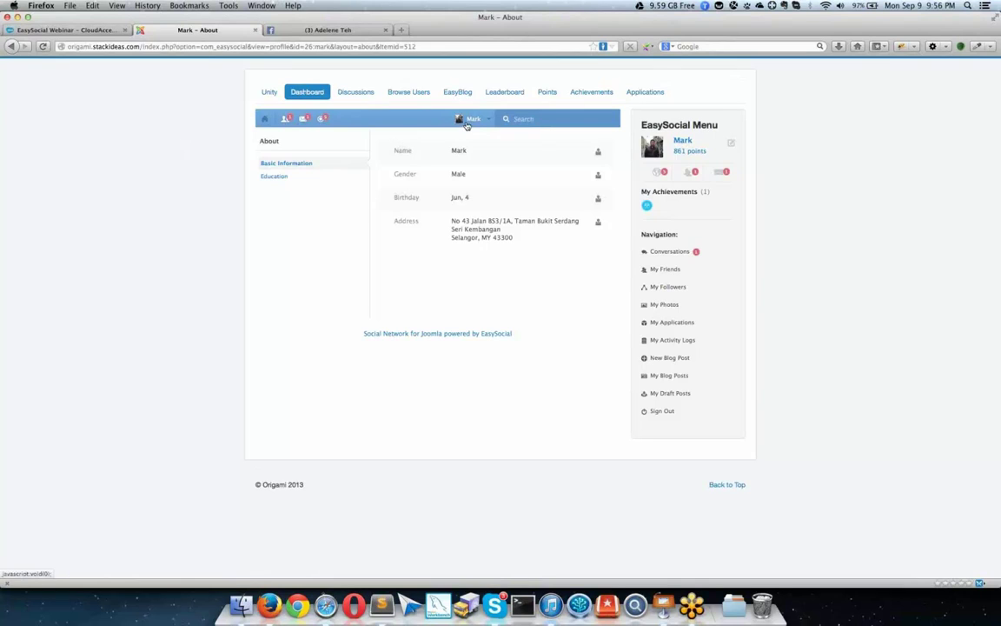
{"action": "left_click", "coordinate": [599, 155]}
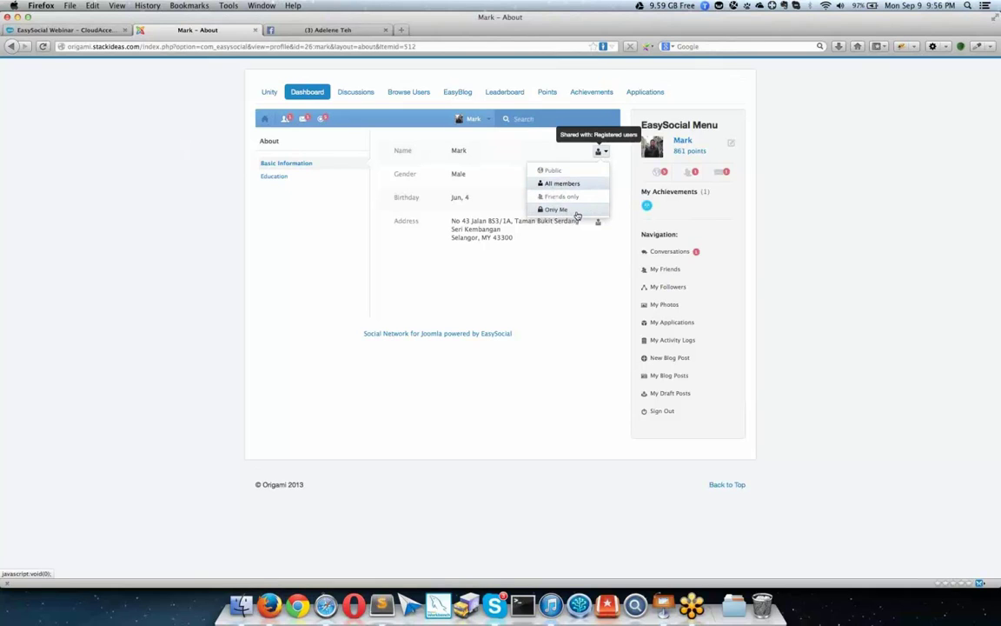
{"action": "left_click", "coordinate": [558, 254]}
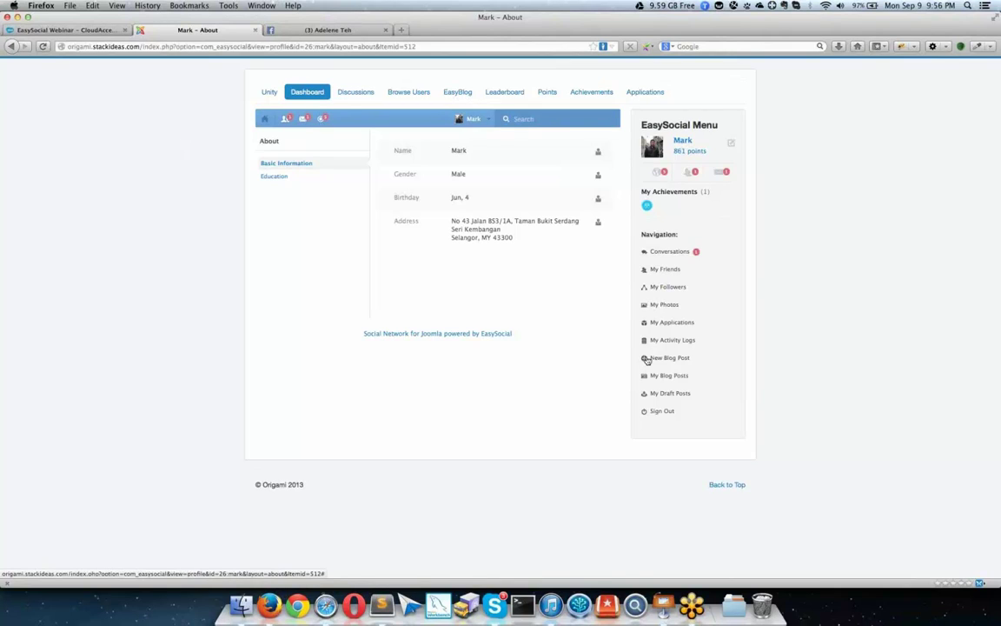
Step: Scroll through My Activity Logs, return to the About page, then go to the dashboard home
{"action": "left_click", "coordinate": [661, 342]}
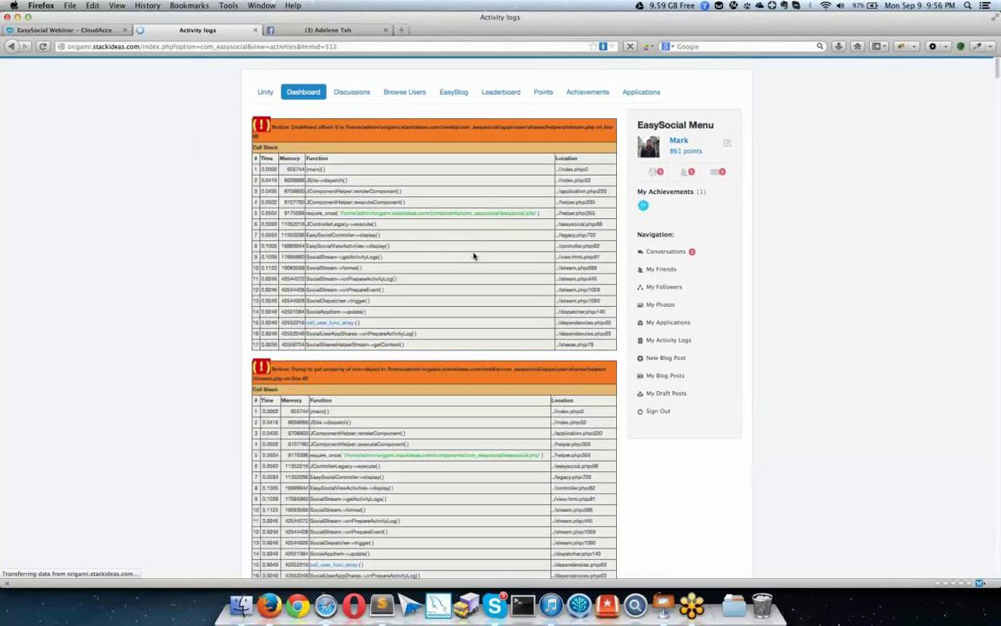
{"action": "scroll", "coordinate": [500, 273], "scroll_direction": "down", "scroll_amount": 15}
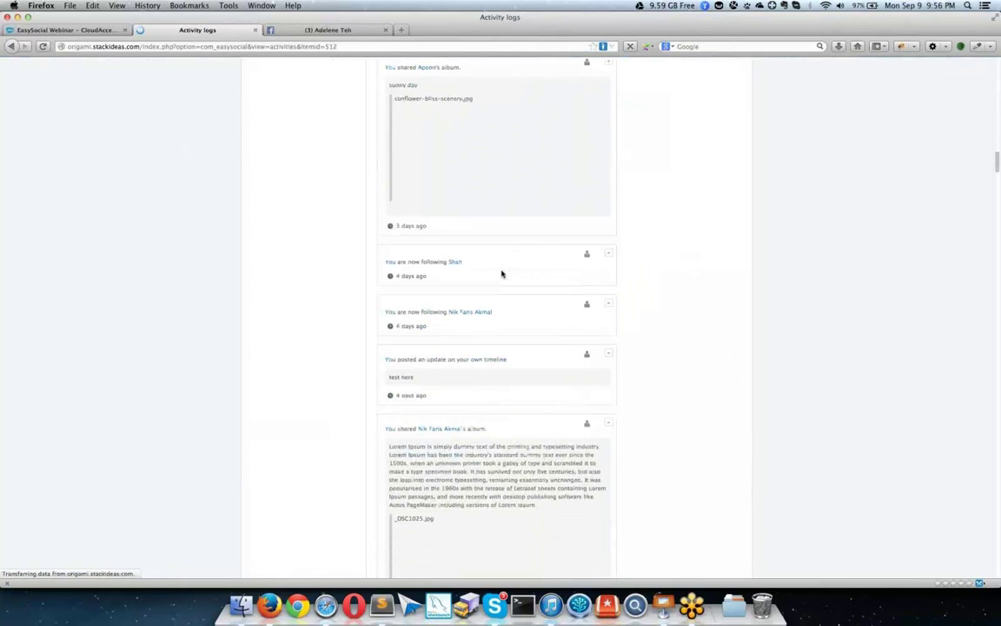
{"action": "scroll", "coordinate": [500, 273], "scroll_direction": "down", "scroll_amount": 10}
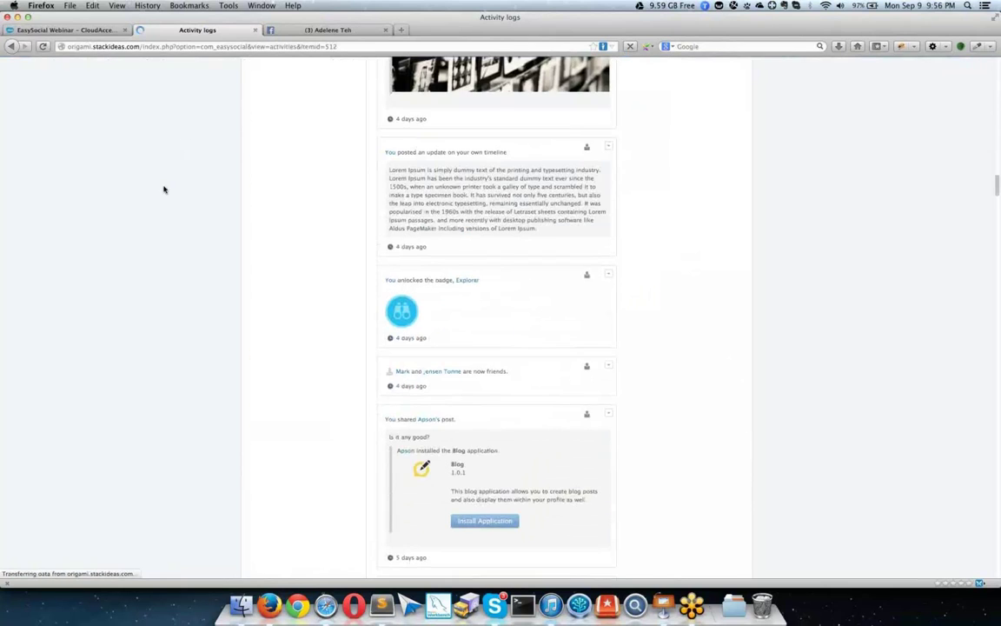
{"action": "scroll", "coordinate": [183, 195], "scroll_direction": "up", "scroll_amount": 7}
{"action": "scroll", "coordinate": [206, 206], "scroll_direction": "up", "scroll_amount": 7}
{"action": "left_click", "coordinate": [12, 46]}
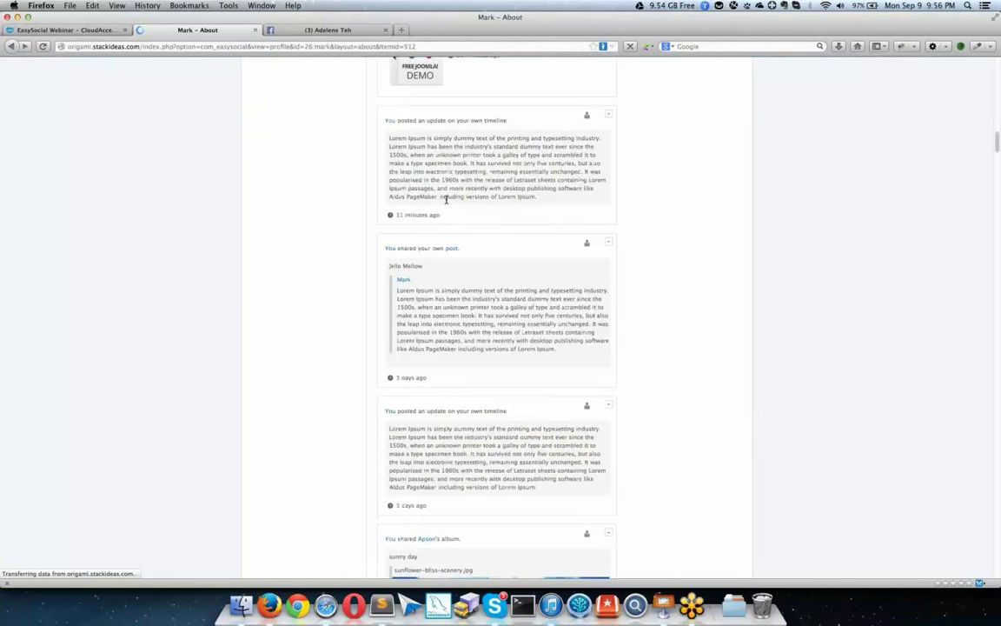
{"action": "left_click", "coordinate": [264, 122]}
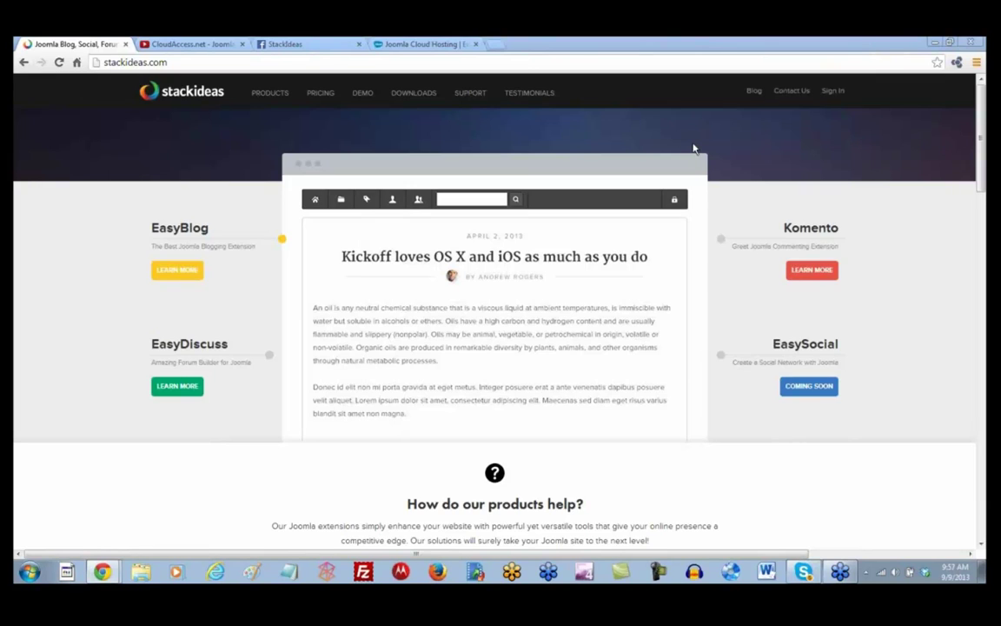
Step: Filter the StackIdeas support forums to EasySocial topics, then view the StackIdeas Facebook page
{"action": "mouse_move", "coordinate": [470, 97]}
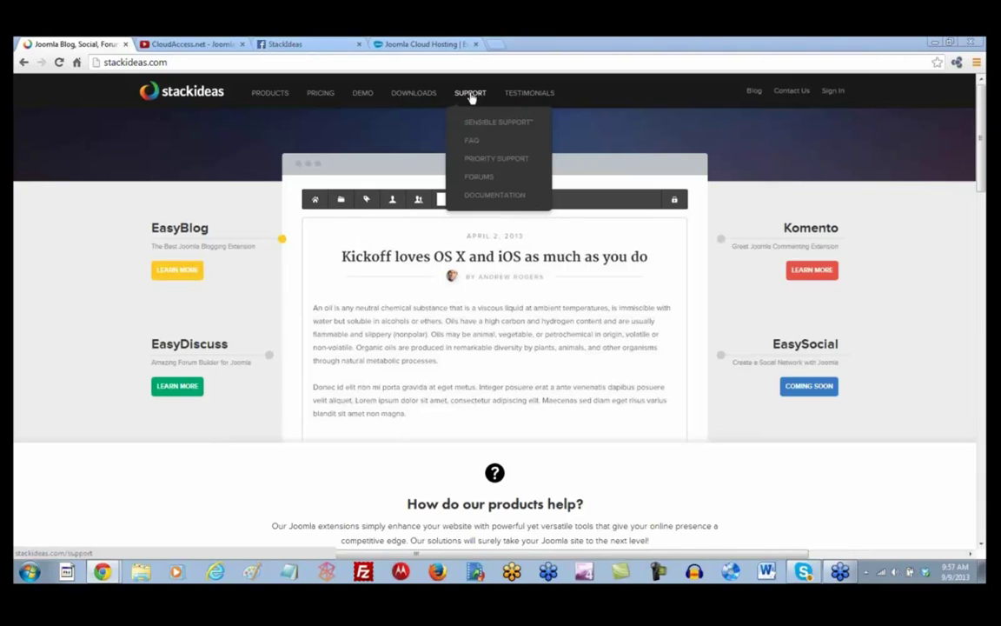
{"action": "left_click", "coordinate": [478, 182]}
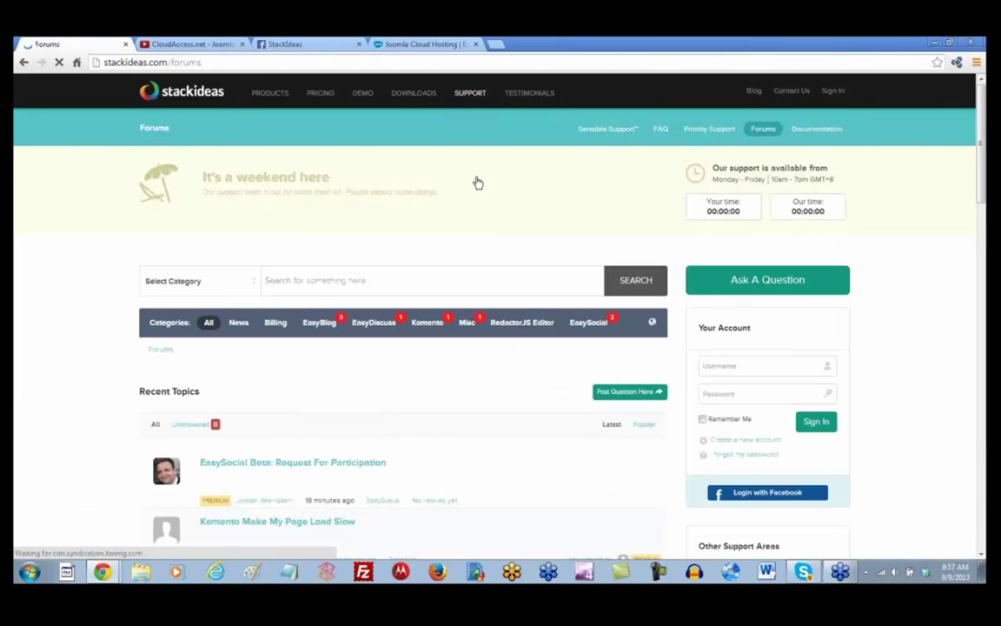
{"action": "left_click", "coordinate": [589, 329]}
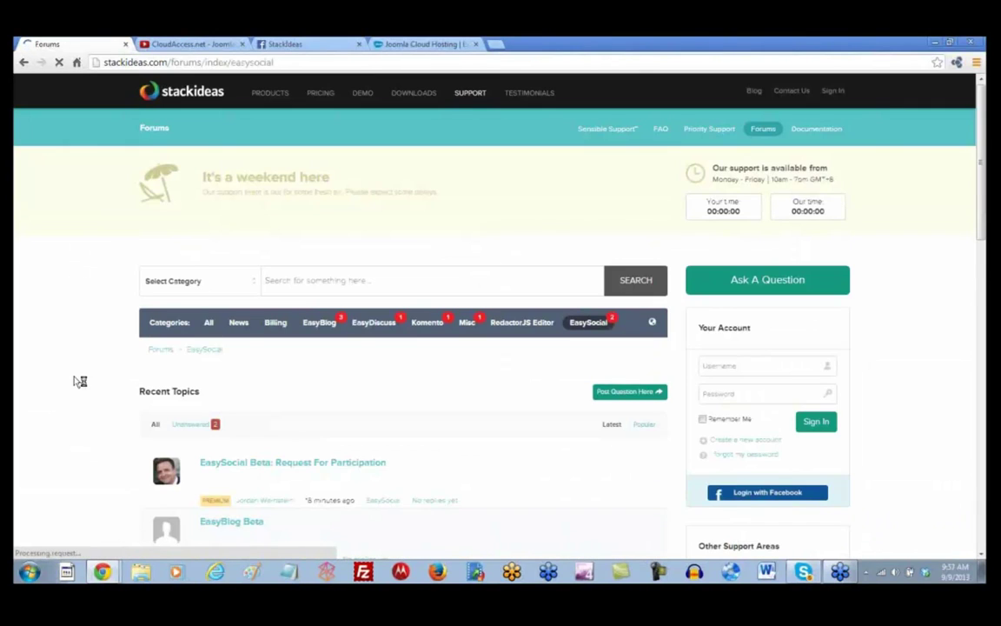
{"action": "scroll", "coordinate": [76, 381], "scroll_direction": "down", "scroll_amount": 3}
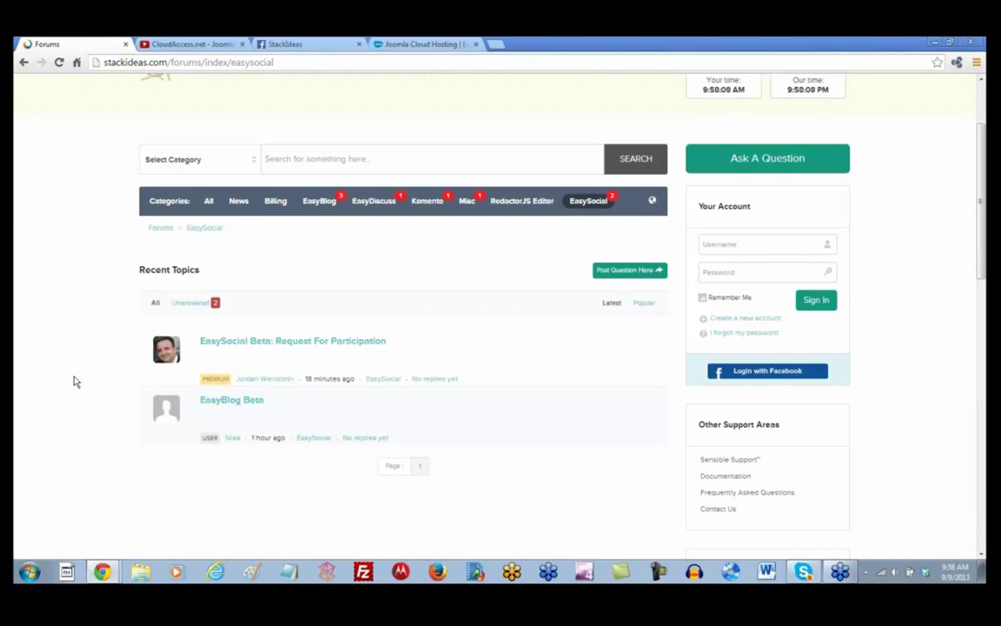
{"action": "left_click", "coordinate": [295, 45]}
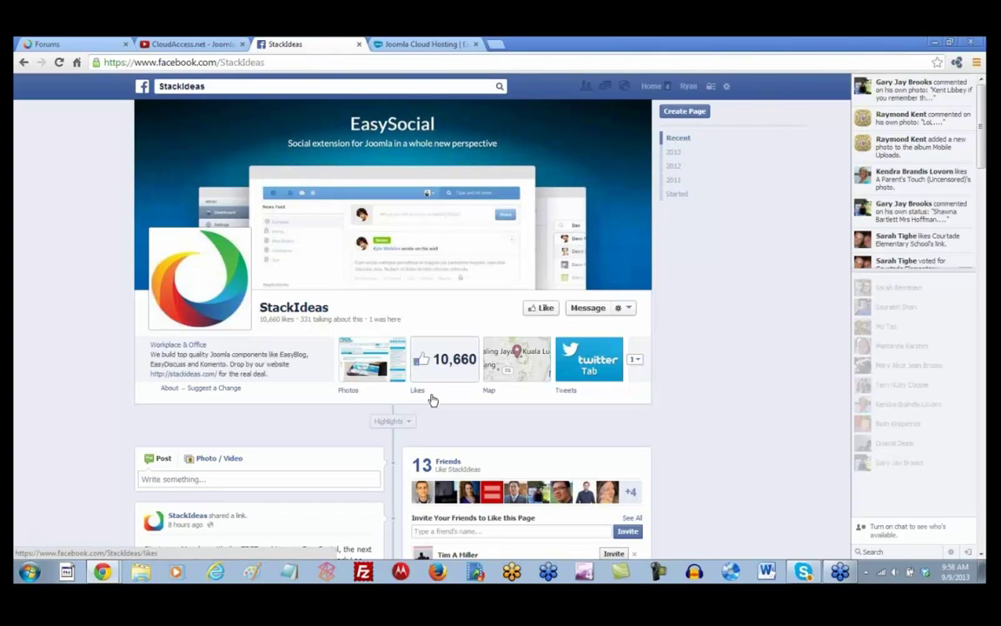
Step: Scroll the CloudAccess.net YouTube channel's Joomla 3.0 Getting Started, Webinars and Open Forum playlists
{"action": "left_click", "coordinate": [182, 45]}
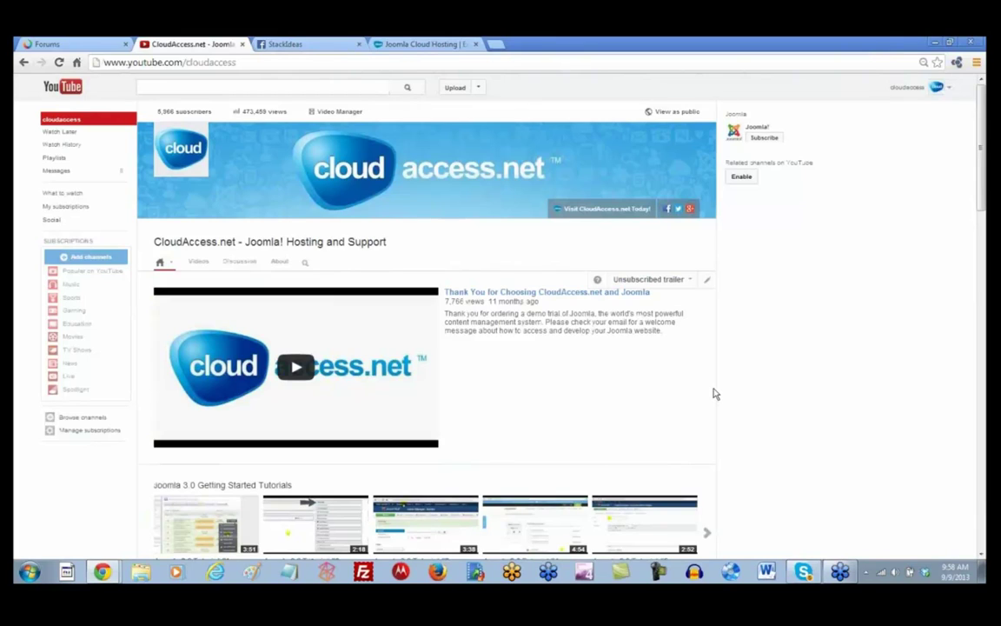
{"action": "scroll", "coordinate": [714, 393], "scroll_direction": "down", "scroll_amount": 5}
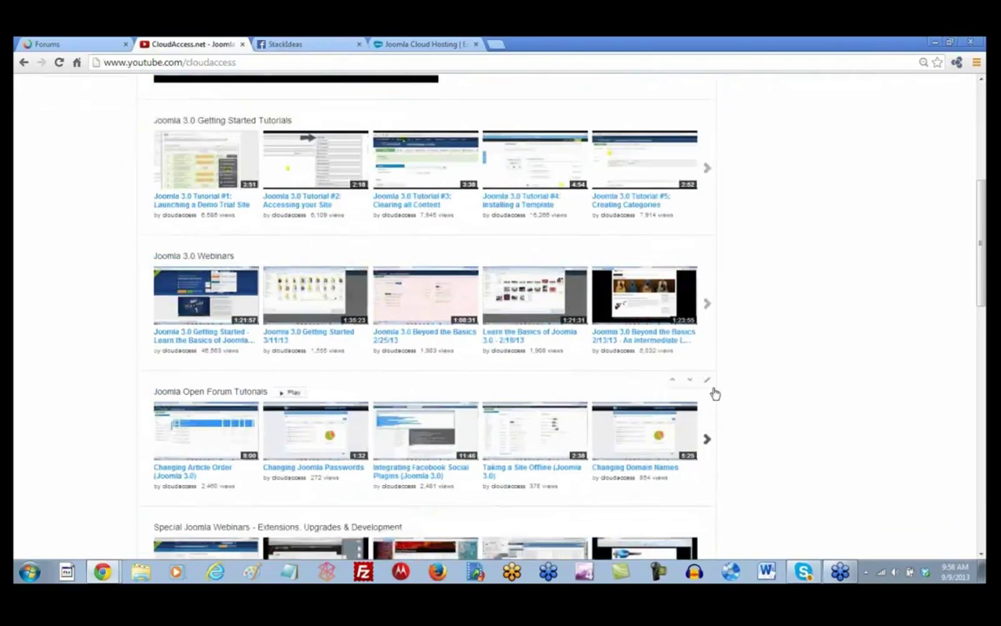
{"action": "scroll", "coordinate": [713, 394], "scroll_direction": "down", "scroll_amount": 4}
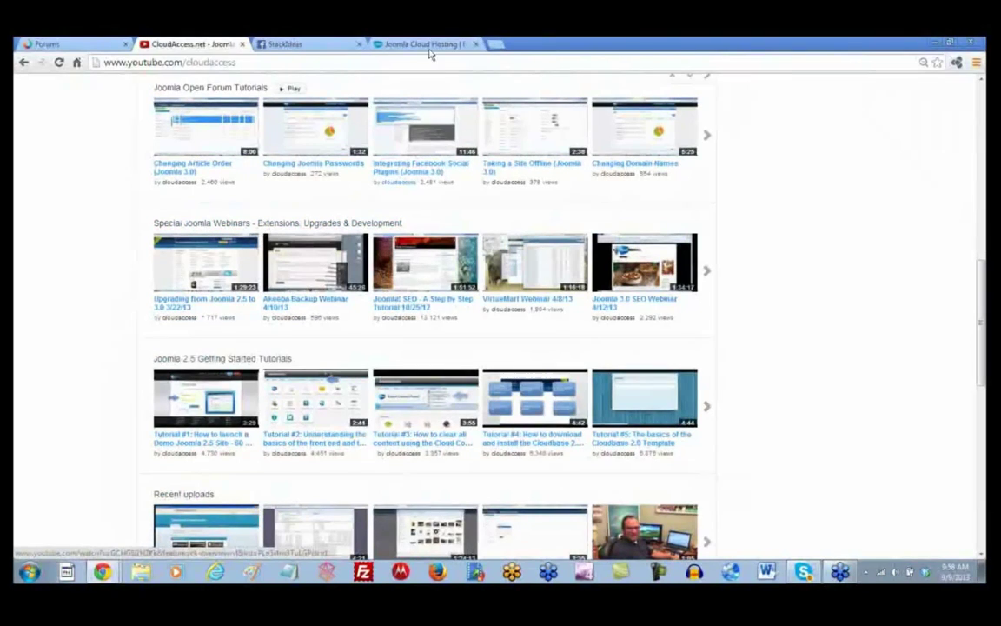
Step: Go to the Joomla Webinars page under Training on the CloudAccess.net hosting site
{"action": "left_click", "coordinate": [424, 45]}
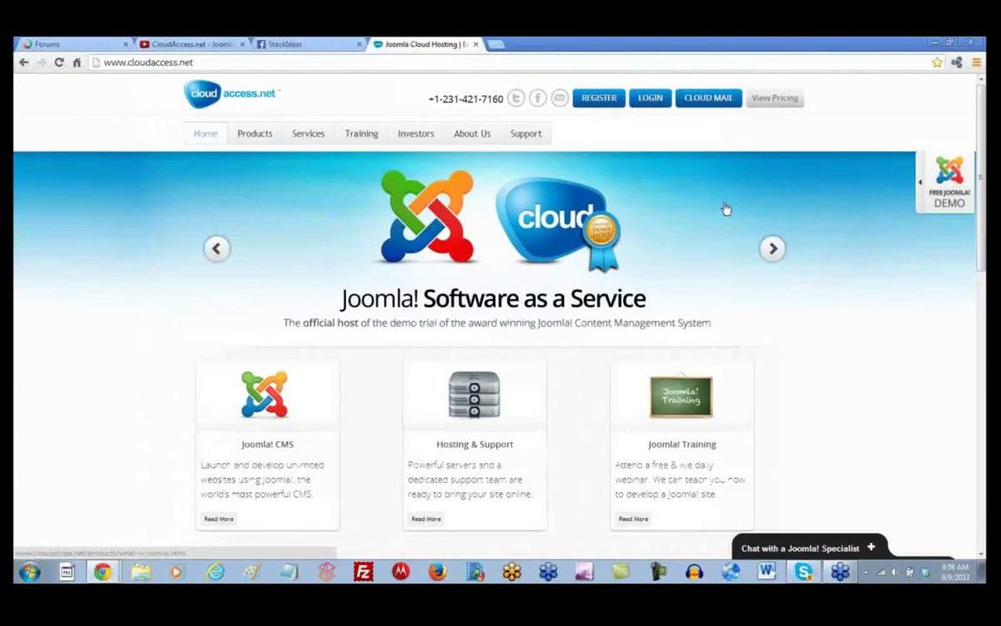
{"action": "mouse_move", "coordinate": [364, 134]}
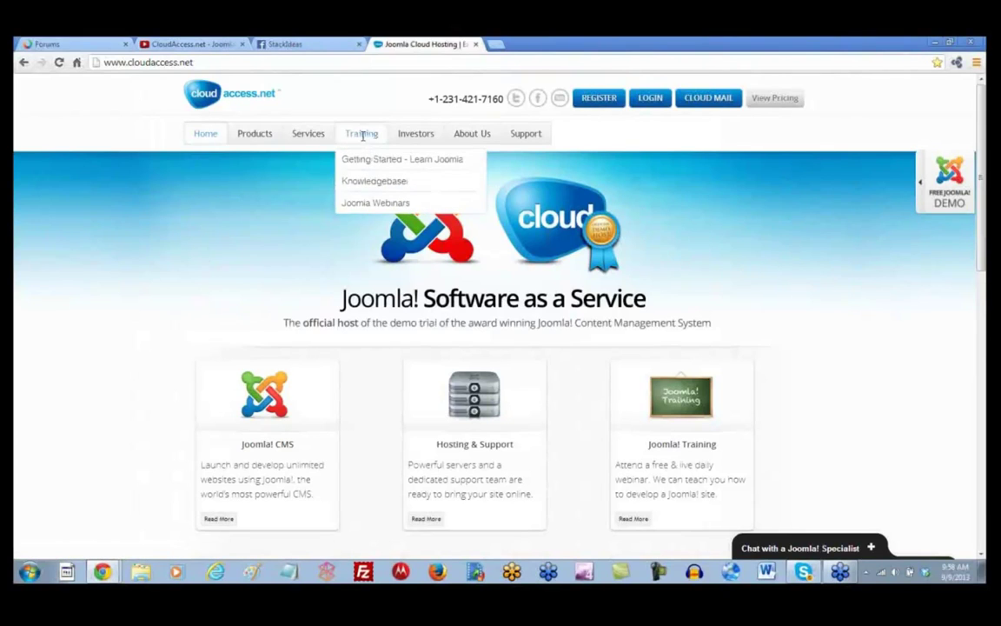
{"action": "left_click", "coordinate": [365, 206]}
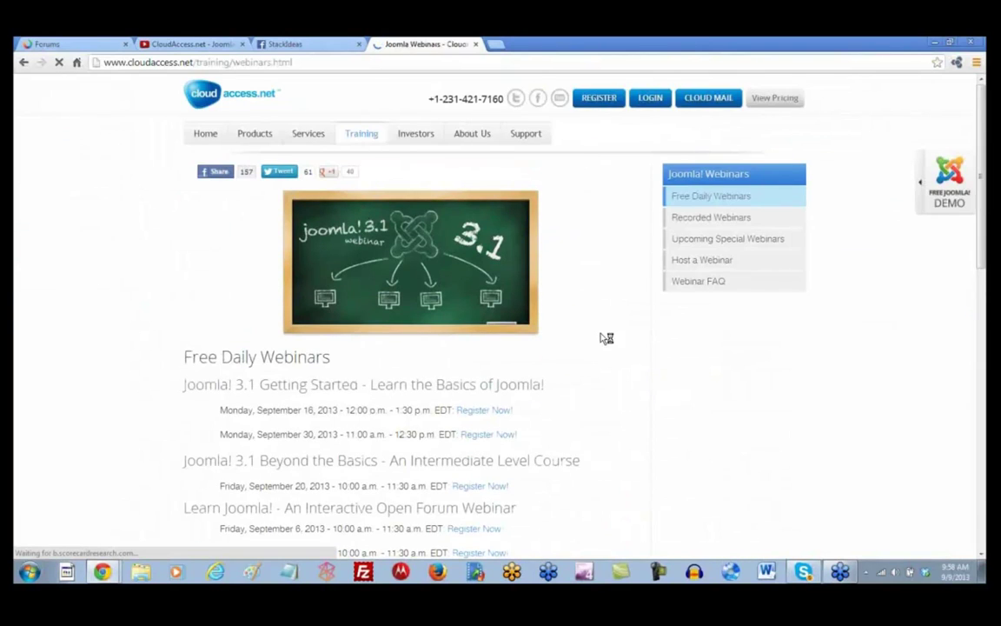
{"action": "scroll", "coordinate": [613, 344], "scroll_direction": "down", "scroll_amount": 3}
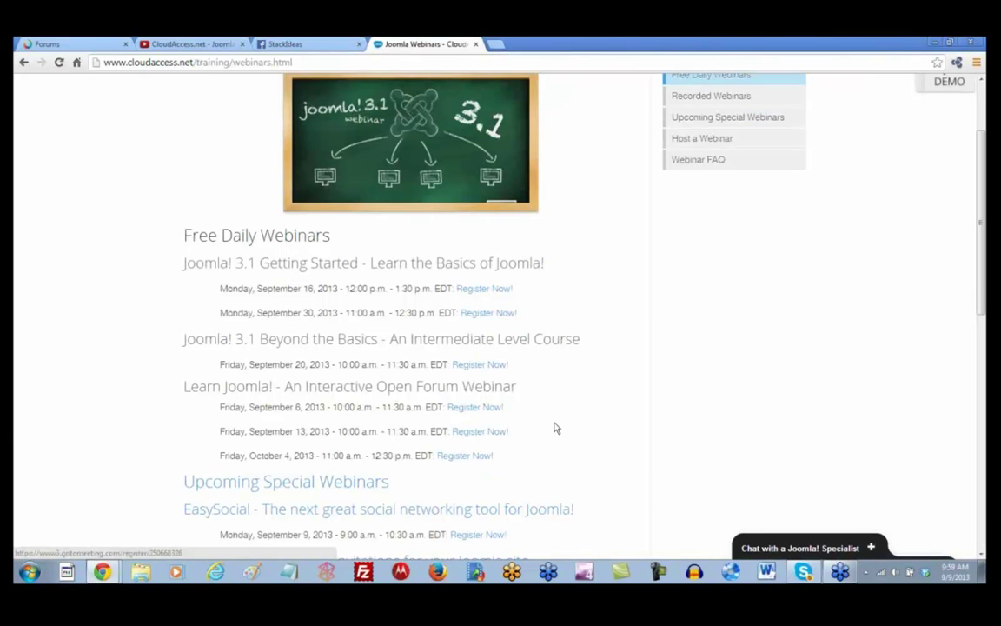
{"action": "scroll", "coordinate": [556, 427], "scroll_direction": "up", "scroll_amount": 3}
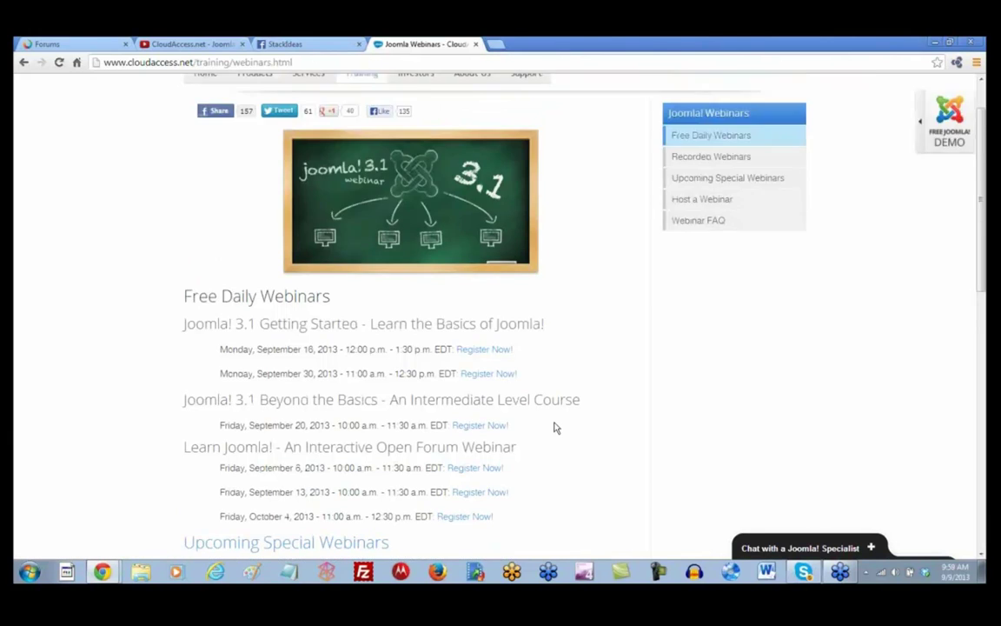
Step: Scroll through the Upcoming Special Webinars list, including the Watchful.li, Matukio and ogosense webinars
{"action": "left_click", "coordinate": [724, 244]}
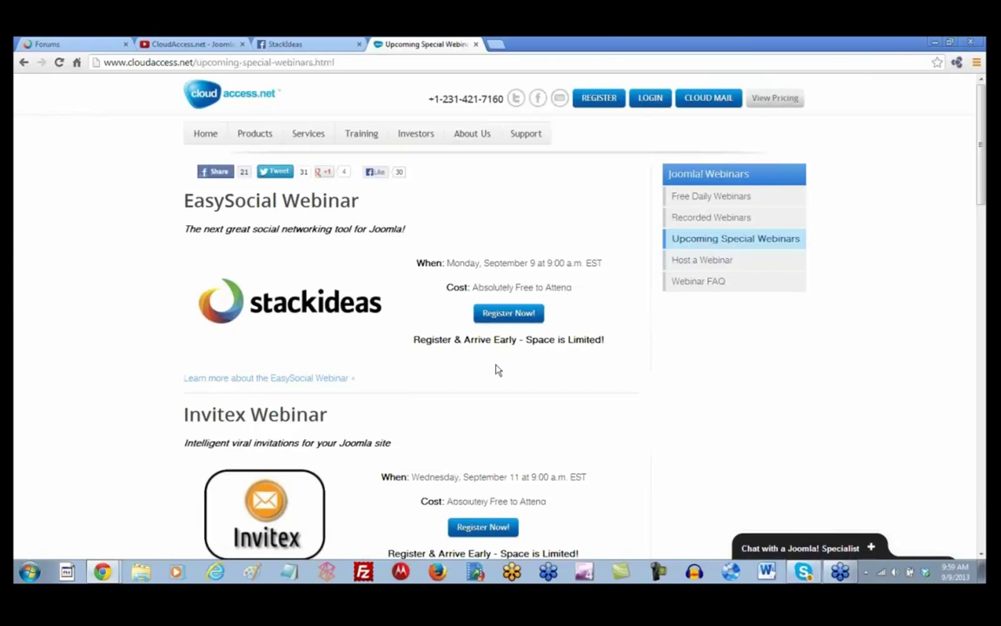
{"action": "scroll", "coordinate": [497, 369], "scroll_direction": "down", "scroll_amount": 4}
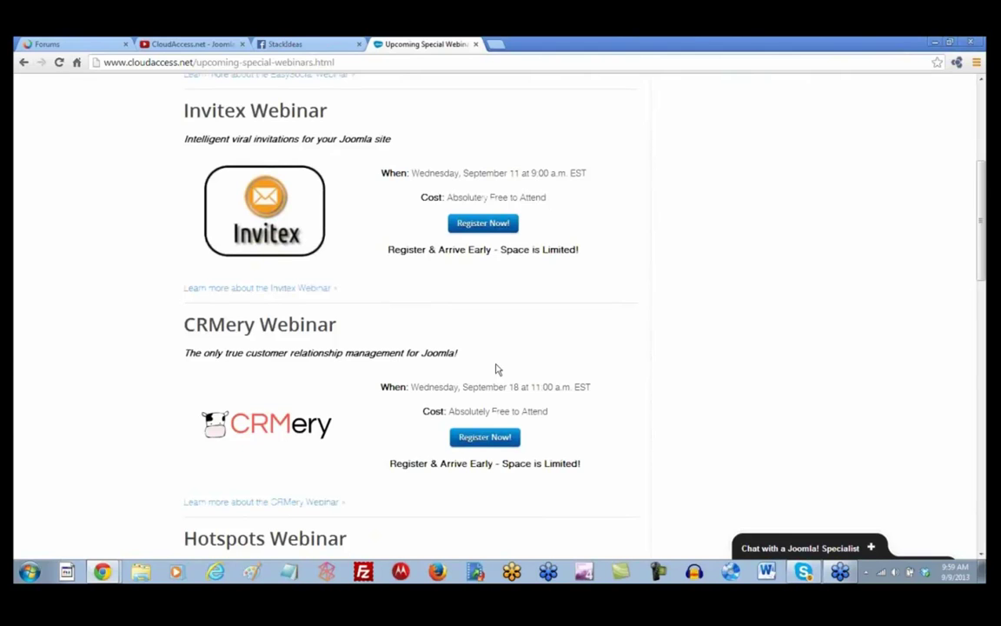
{"action": "scroll", "coordinate": [497, 369], "scroll_direction": "down", "scroll_amount": 2}
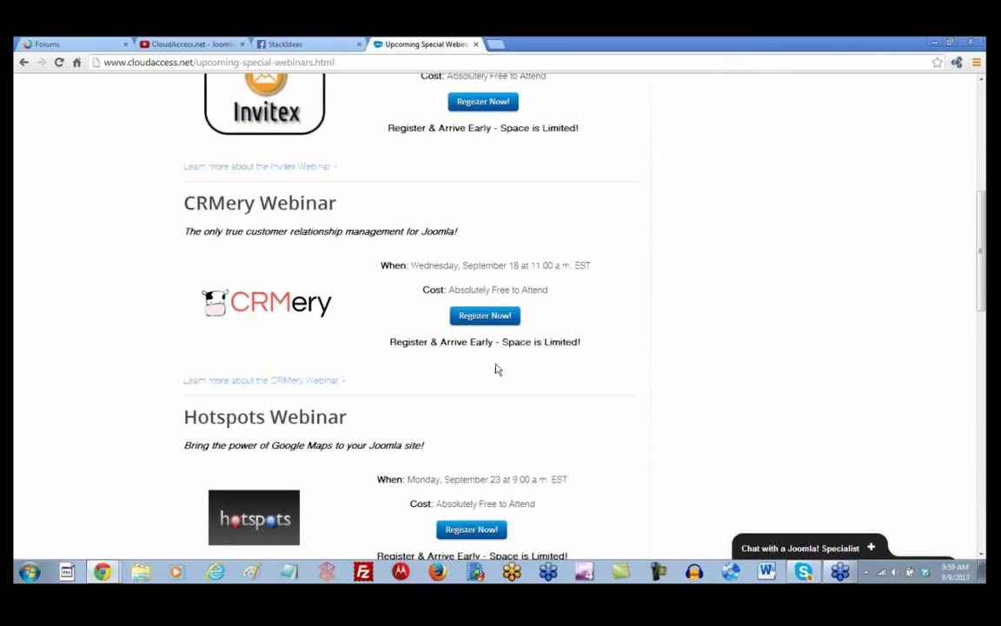
{"action": "scroll", "coordinate": [497, 369], "scroll_direction": "down", "scroll_amount": 4}
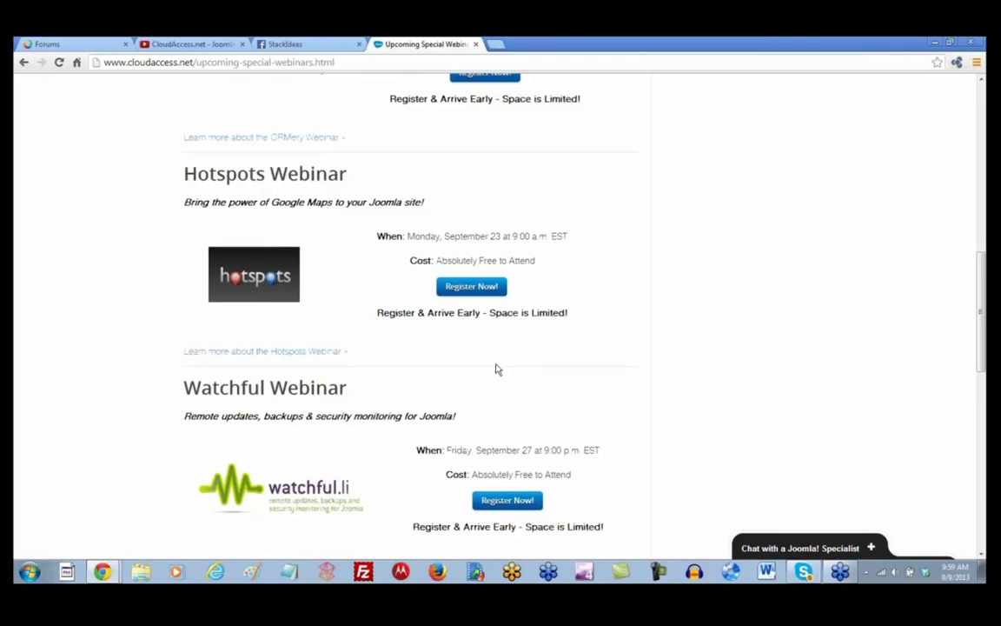
{"action": "scroll", "coordinate": [497, 369], "scroll_direction": "down", "scroll_amount": 4}
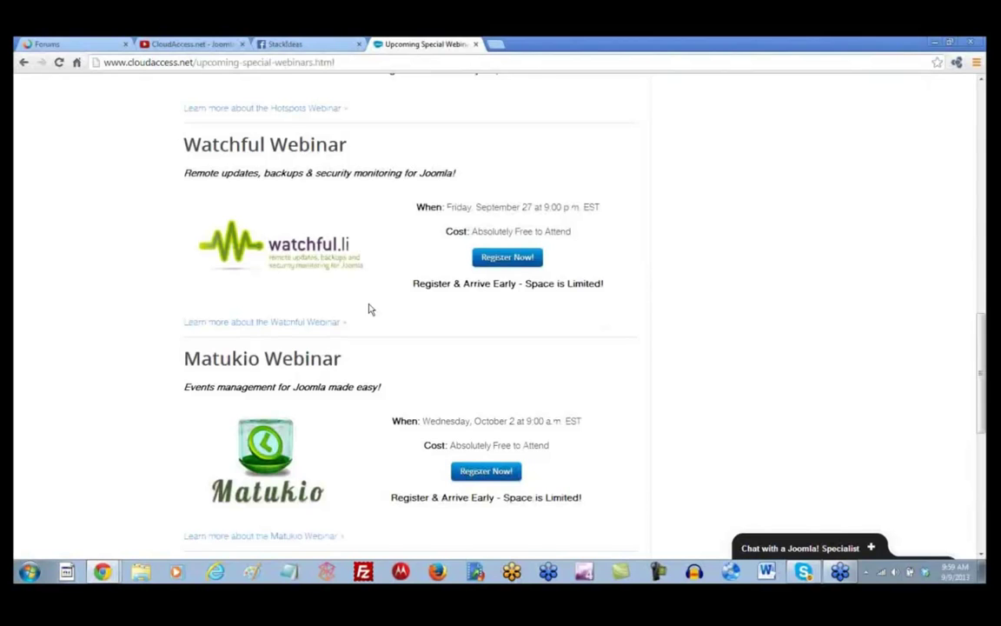
{"action": "scroll", "coordinate": [368, 309], "scroll_direction": "down", "scroll_amount": 2}
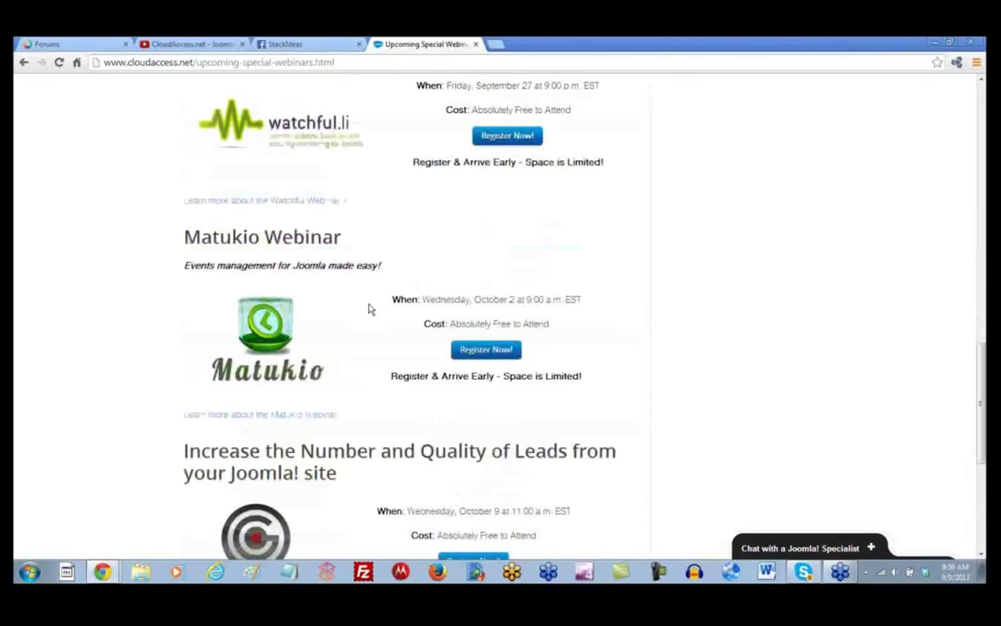
{"action": "scroll", "coordinate": [368, 308], "scroll_direction": "down", "scroll_amount": 4}
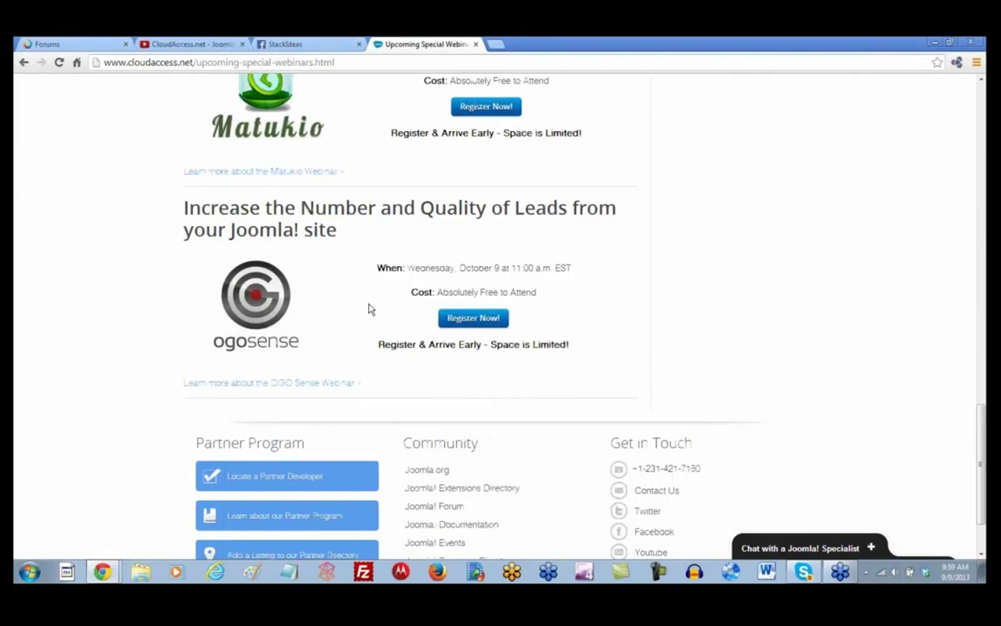
{"action": "scroll", "coordinate": [371, 309], "scroll_direction": "up", "scroll_amount": 20}
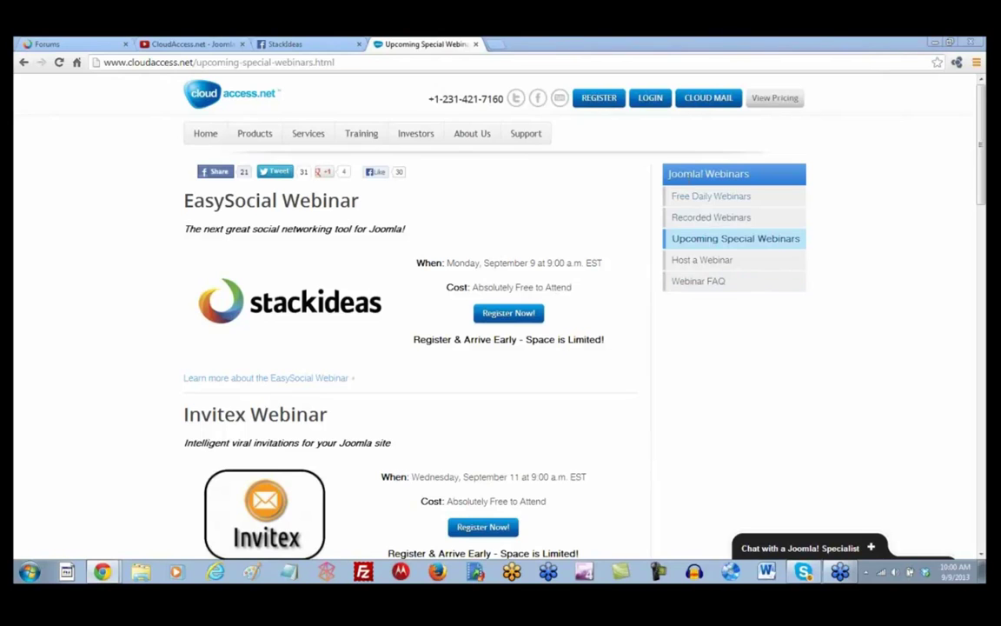
Step: Search 'joomla world conference' in a new tab, open the conference.joomla.org site, then return to webinars
{"action": "left_click", "coordinate": [499, 51]}
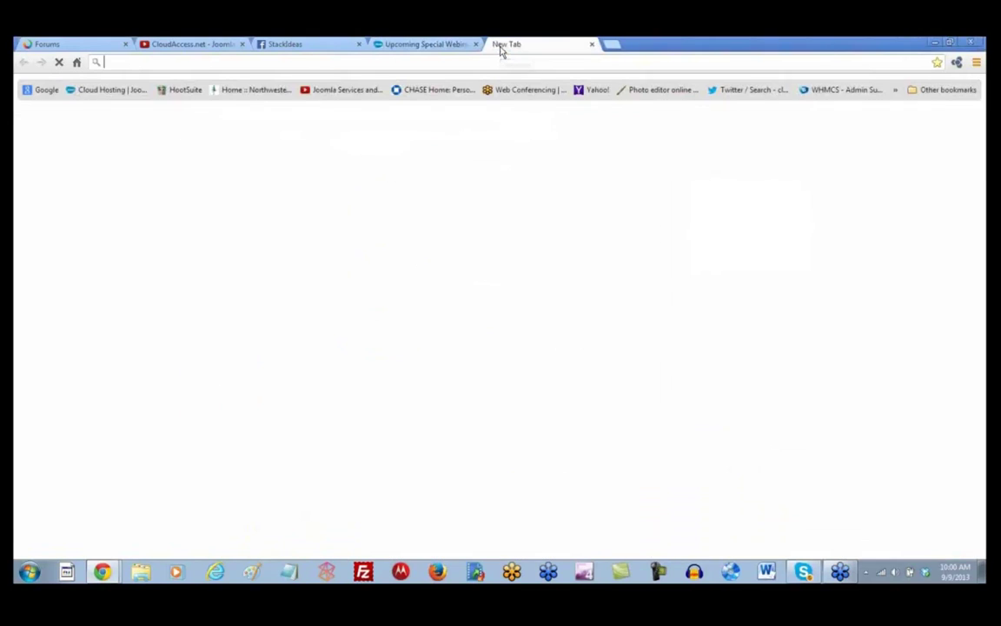
{"action": "type", "text": "joomla worl"}
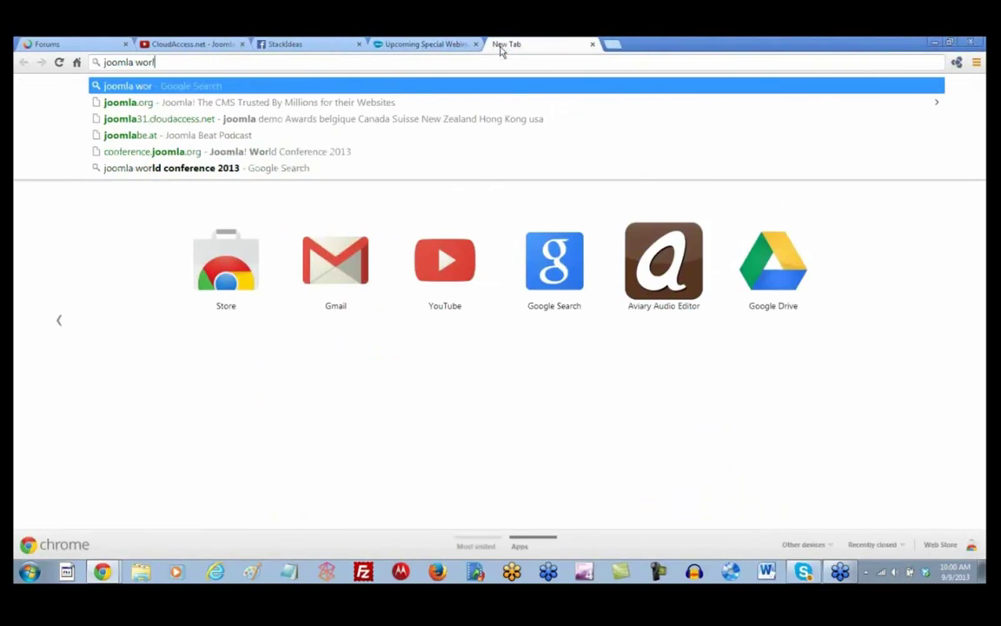
{"action": "type", "text": "d conference"}
{"action": "key", "text": "Return"}
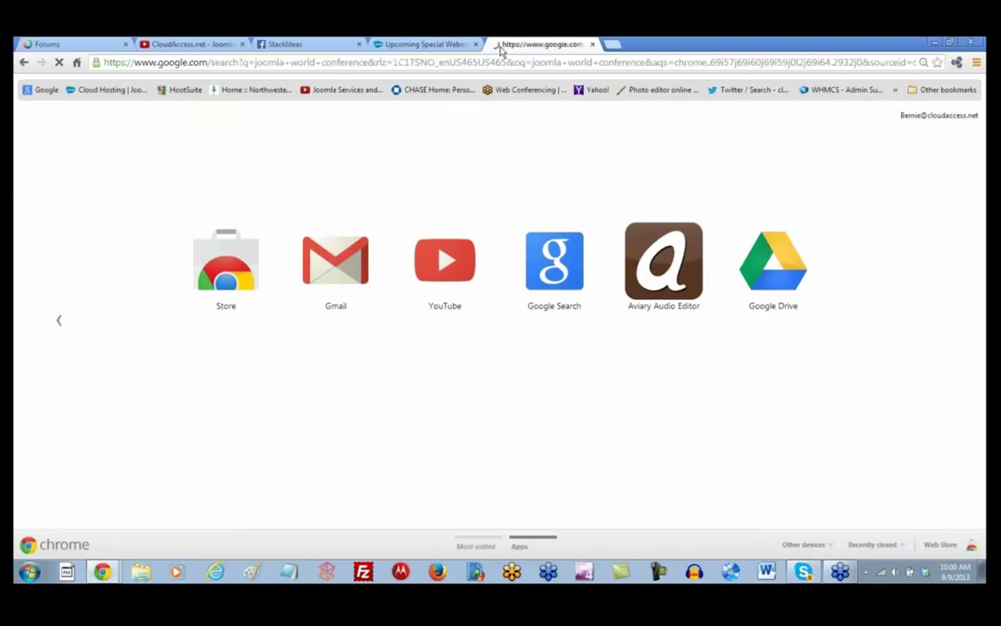
{"action": "left_click", "coordinate": [165, 180]}
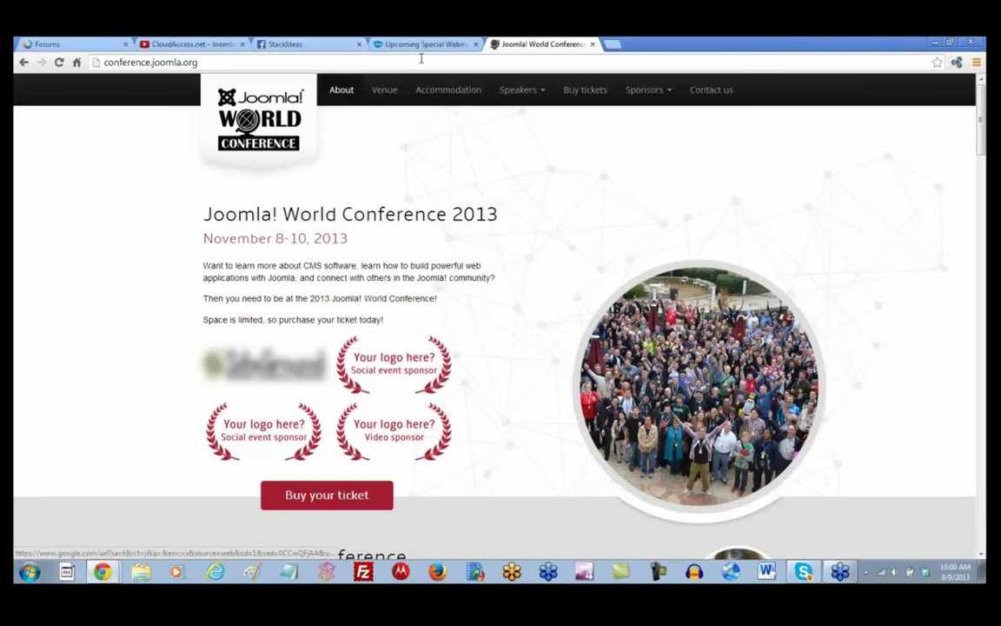
{"action": "left_click", "coordinate": [376, 44]}
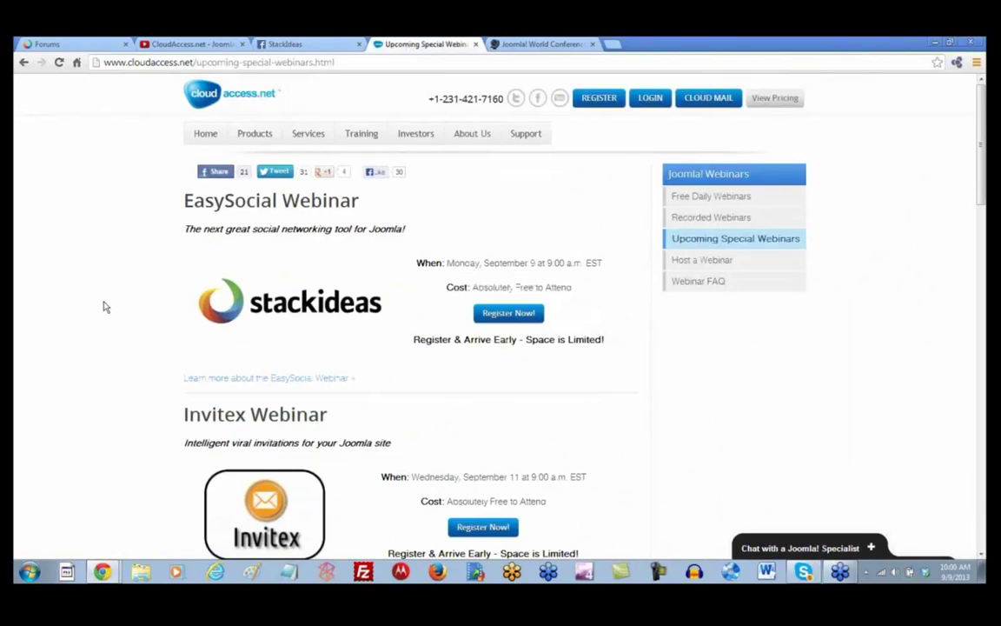